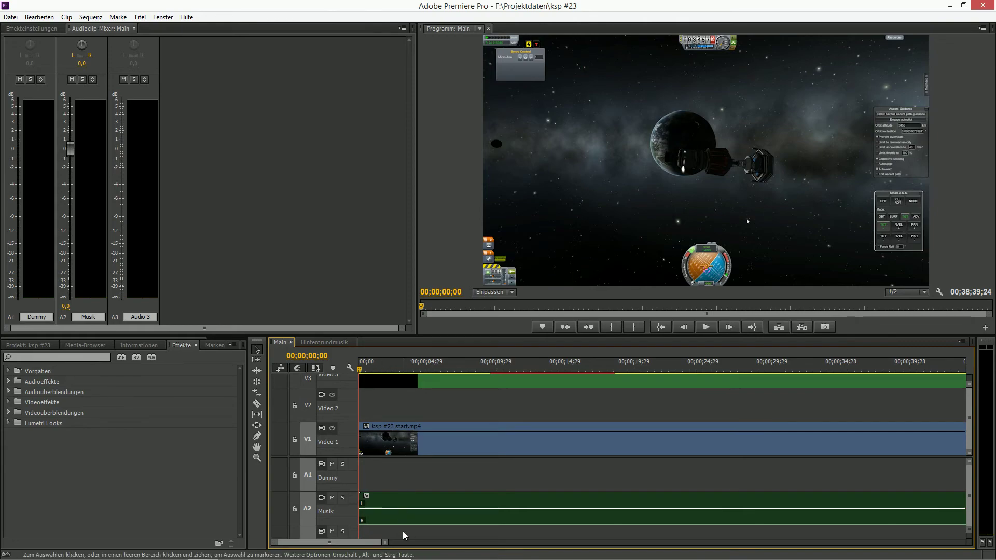
Place KSP_einblender.png from the project on Video 2, starting about one second into the Main sequence, and preview the overlay.
{"action": "left_click", "coordinate": [29, 345]}
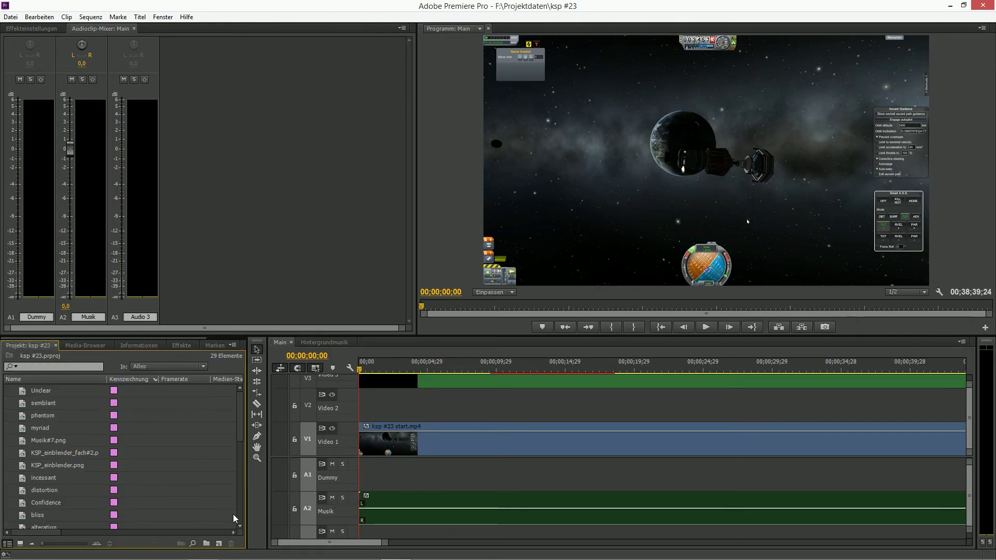
{"action": "scroll", "coordinate": [240, 429], "scroll_direction": "down", "scroll_amount": 2}
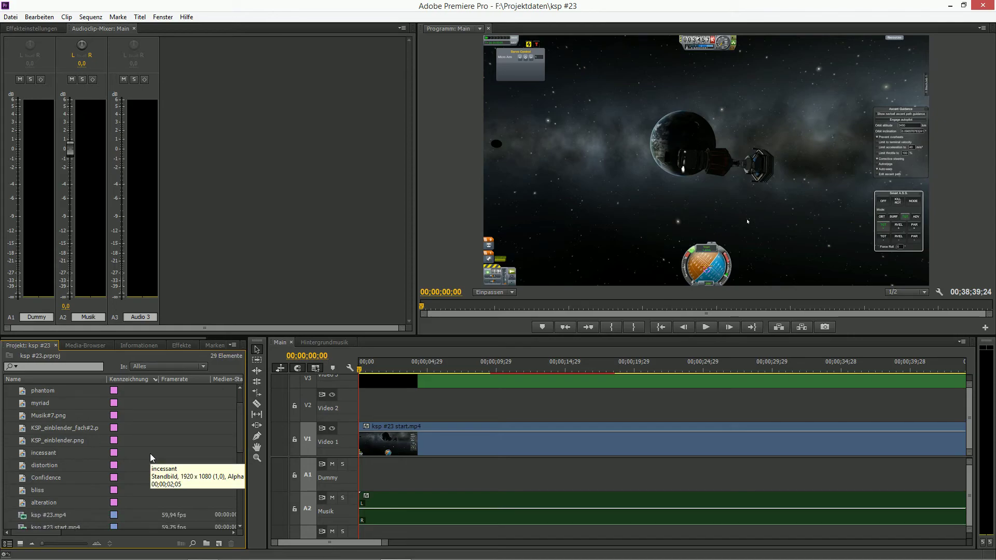
{"action": "left_click_drag", "start_coordinate": [83, 441], "coordinate": [406, 416]}
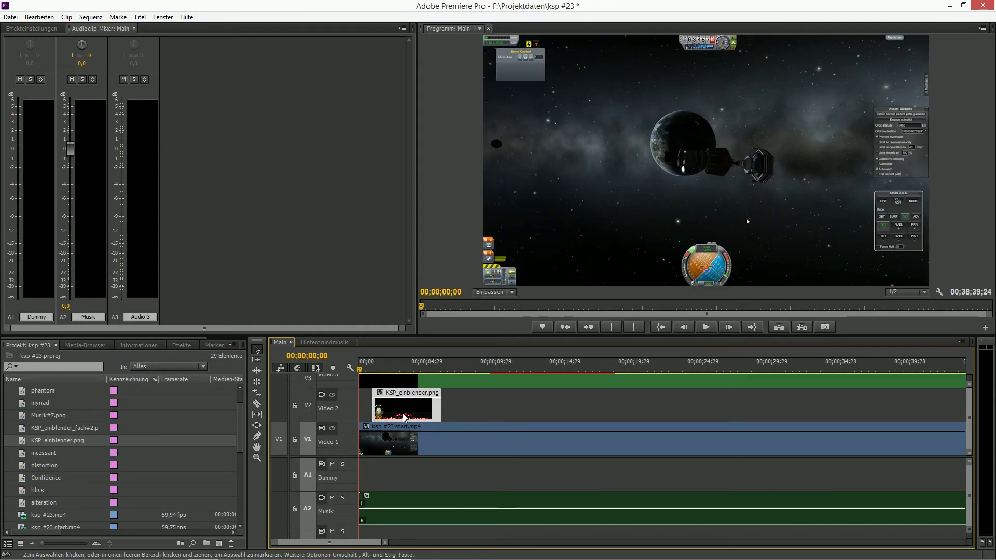
{"action": "left_click_drag", "start_coordinate": [388, 541], "coordinate": [348, 543]}
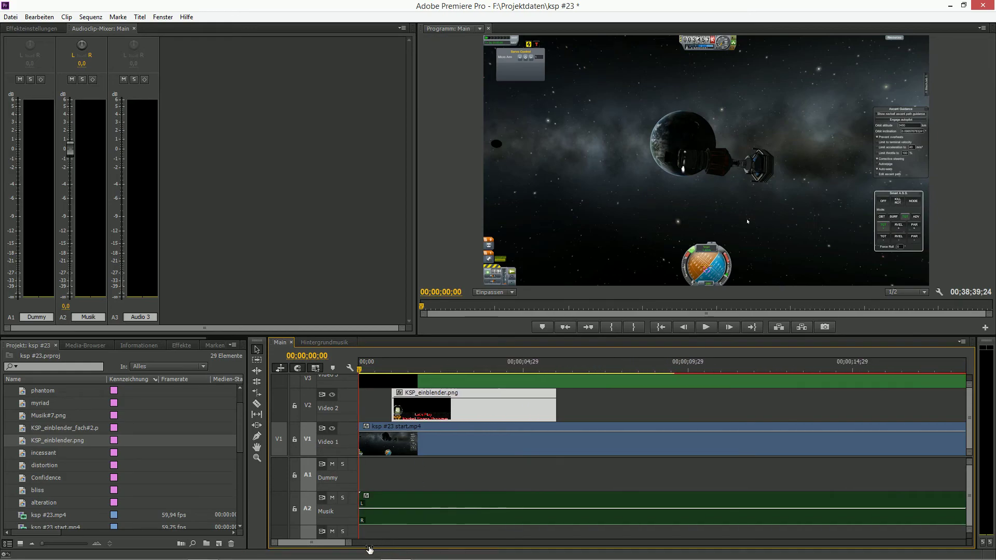
{"action": "key", "text": "space"}
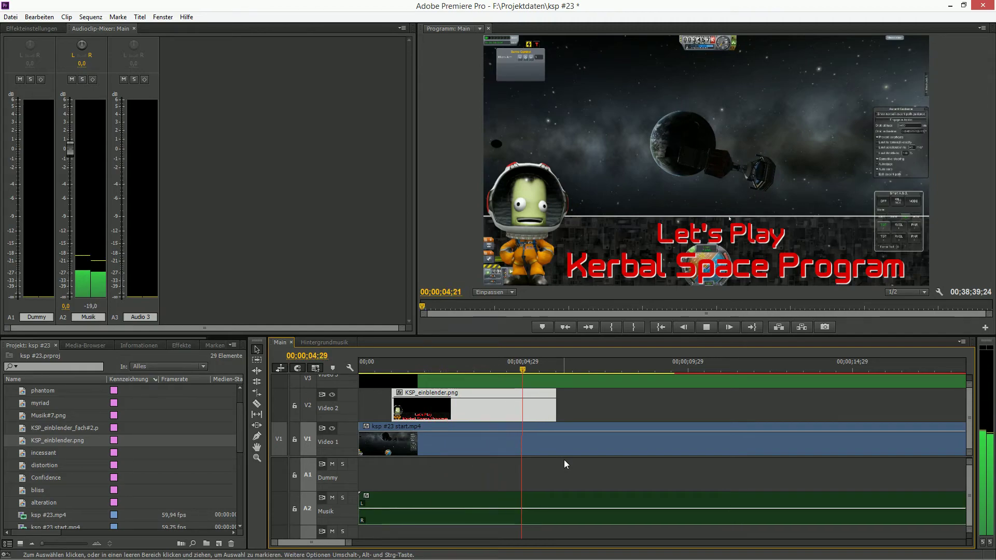
{"action": "key", "text": "space"}
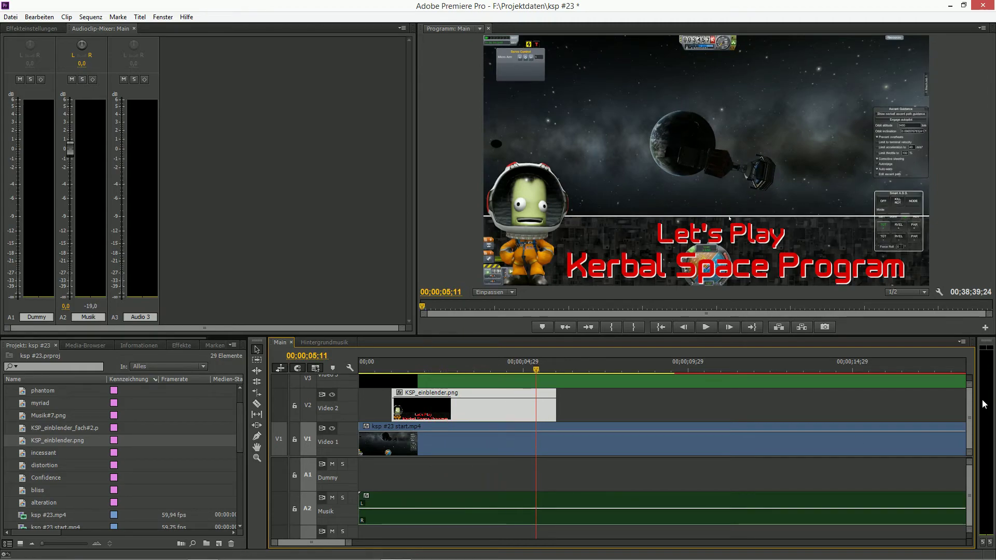
Reduce the video track heights and move the Hintergrundmusik clip up to a new track V4.
{"action": "key", "text": "ctrl+minus"}
{"action": "key", "text": "ctrl+minus"}
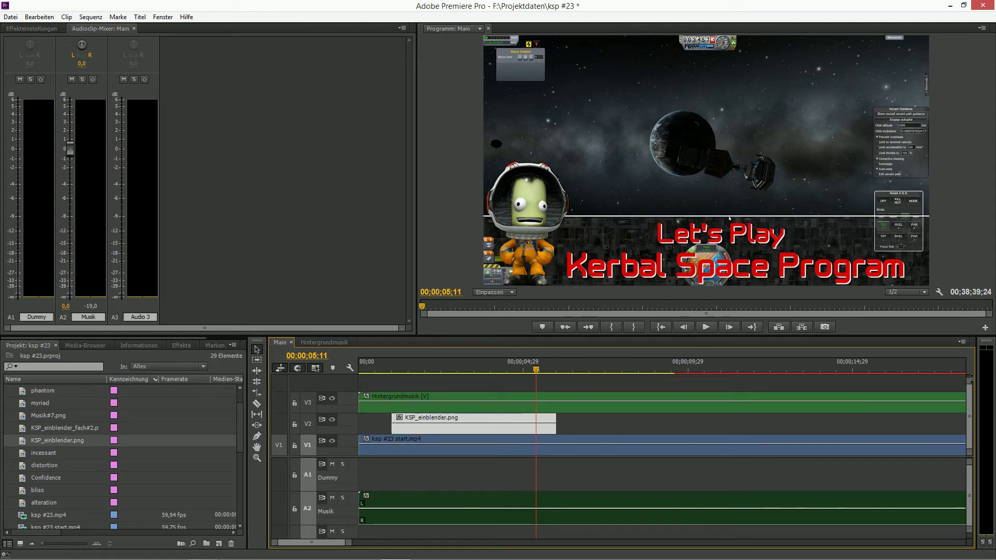
{"action": "key", "text": "ctrl+minus"}
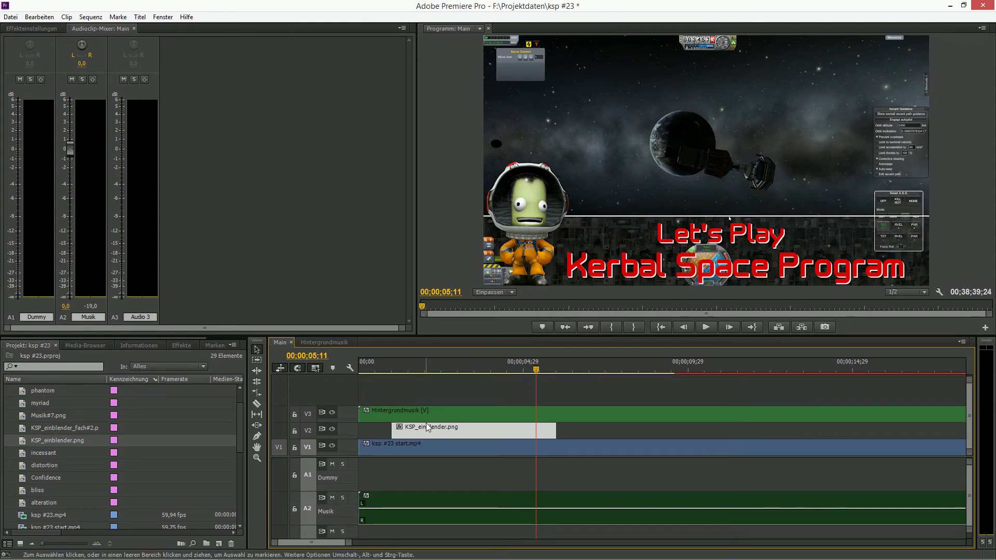
{"action": "left_click_drag", "start_coordinate": [440, 412], "coordinate": [457, 402]}
{"action": "left_click", "coordinate": [450, 479]}
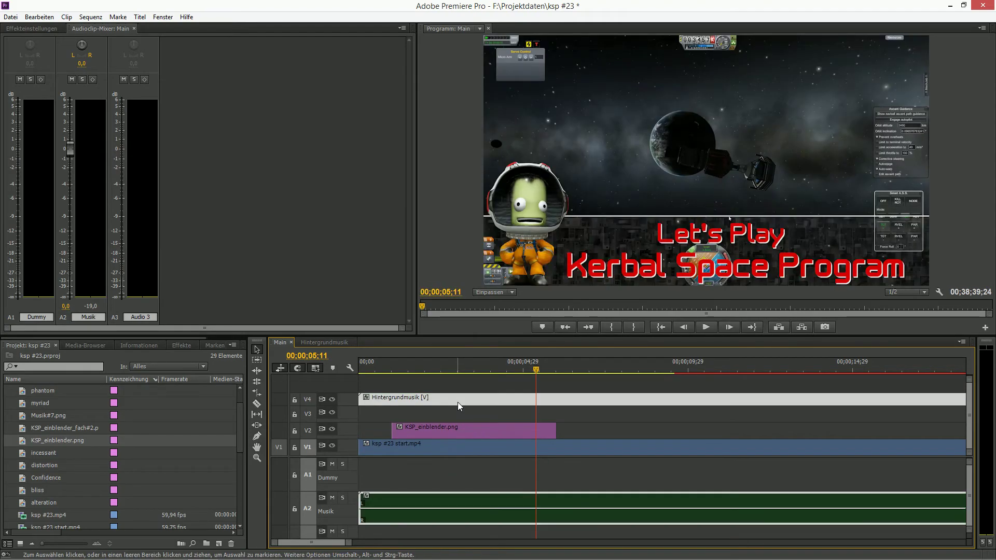
{"action": "left_click", "coordinate": [431, 475]}
Move the KSP_einblender.png clip up to track V3, keeping its start time, and play the intro from the beginning.
{"action": "left_click", "coordinate": [392, 370]}
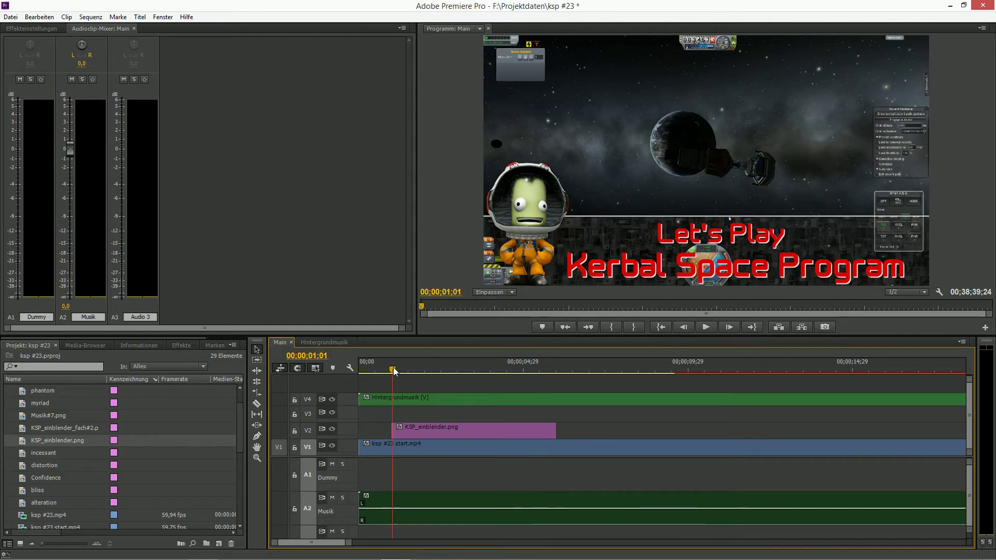
{"action": "left_click_drag", "start_coordinate": [423, 435], "coordinate": [424, 418]}
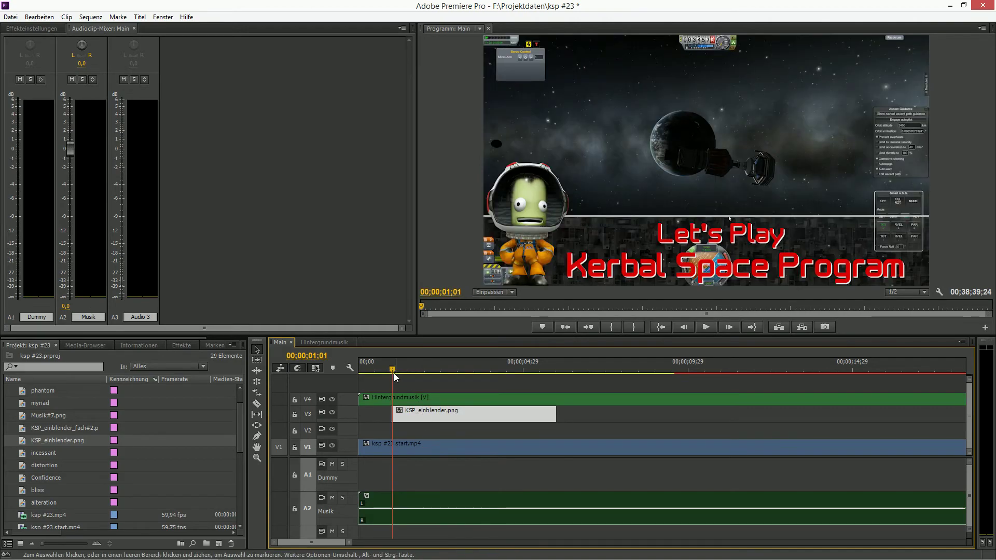
{"action": "left_click_drag", "start_coordinate": [393, 371], "coordinate": [355, 372]}
{"action": "key", "text": "space"}
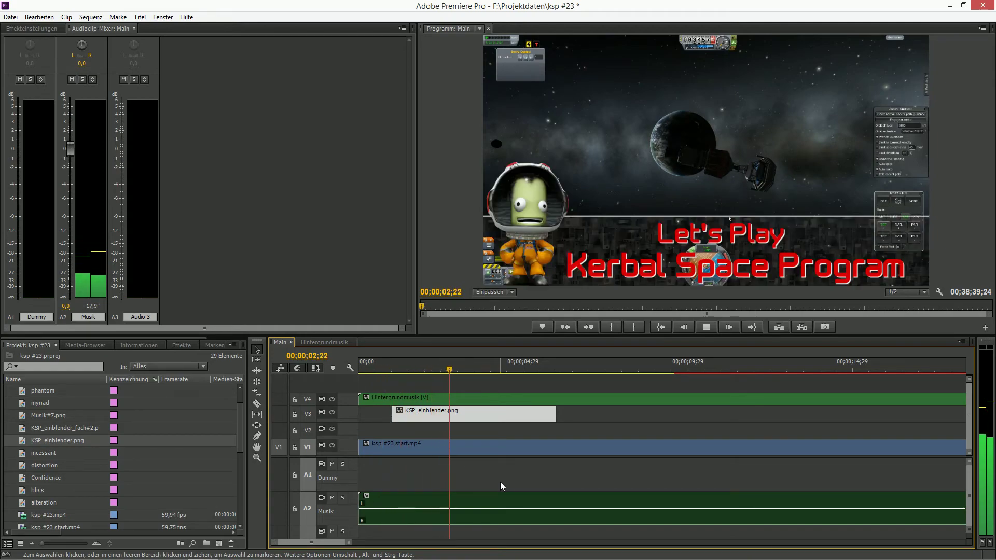
{"action": "key", "text": "space"}
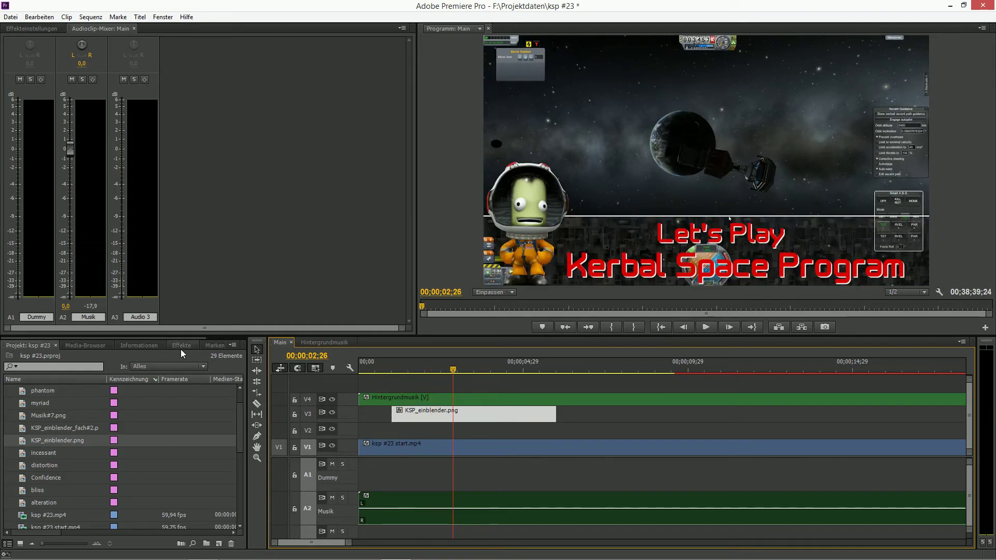
Park the playhead at 00;00;03;00 and split ksp #23 start.mp4 on V1 shortly after the end of the KSP_einblender.png clip.
{"action": "mouse_move", "coordinate": [453, 369]}
{"action": "left_mouse_down"}
{"action": "mouse_move", "coordinate": [425, 372]}
{"action": "mouse_move", "coordinate": [458, 376]}
{"action": "left_mouse_up"}
{"action": "key", "text": "c"}
{"action": "left_click", "coordinate": [578, 448]}
{"action": "key", "text": "v"}
Fade in the first ksp #23 start.mp4 segment with Deckkraft keyframes of 0 % at the start and 100 % at 00;00;03;00, and preview it.
{"action": "left_click", "coordinate": [446, 452]}
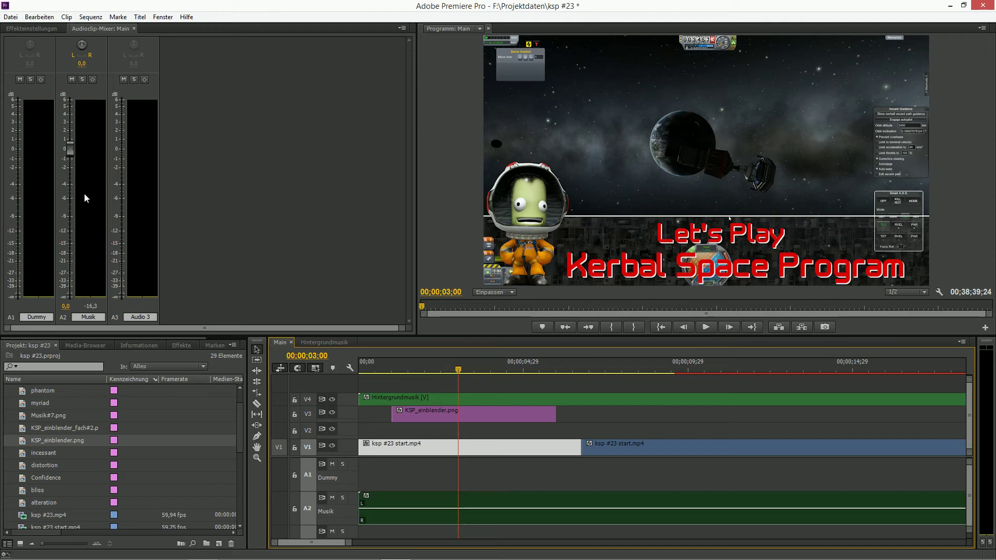
{"action": "left_click", "coordinate": [9, 29]}
{"action": "left_click", "coordinate": [11, 82]}
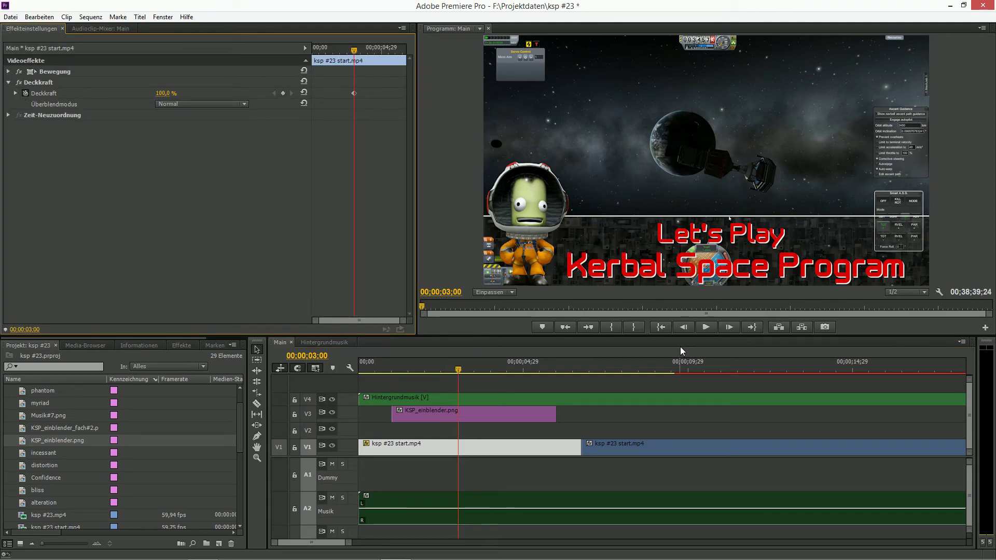
{"action": "left_click", "coordinate": [666, 330]}
{"action": "left_click_drag", "start_coordinate": [181, 99], "coordinate": [129, 99]}
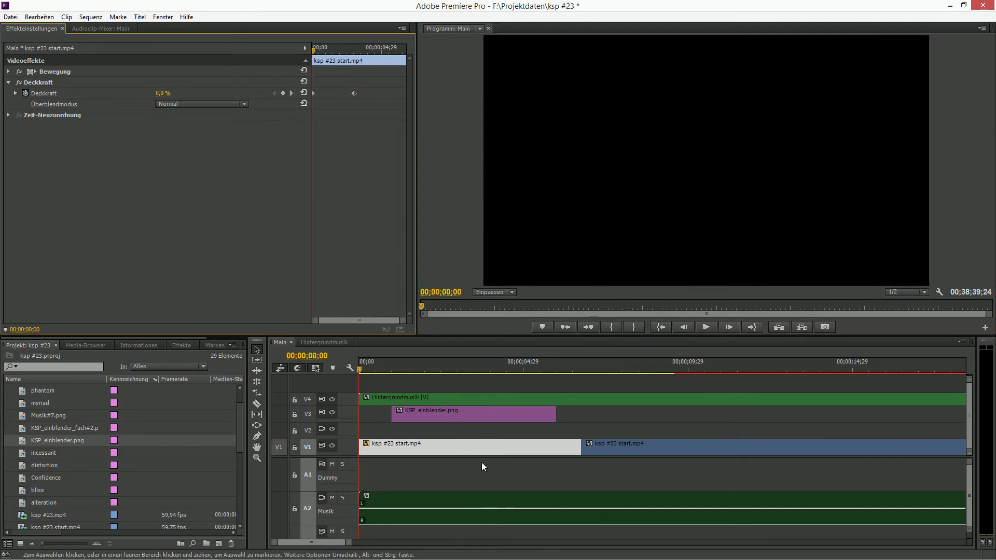
{"action": "key", "text": "space"}
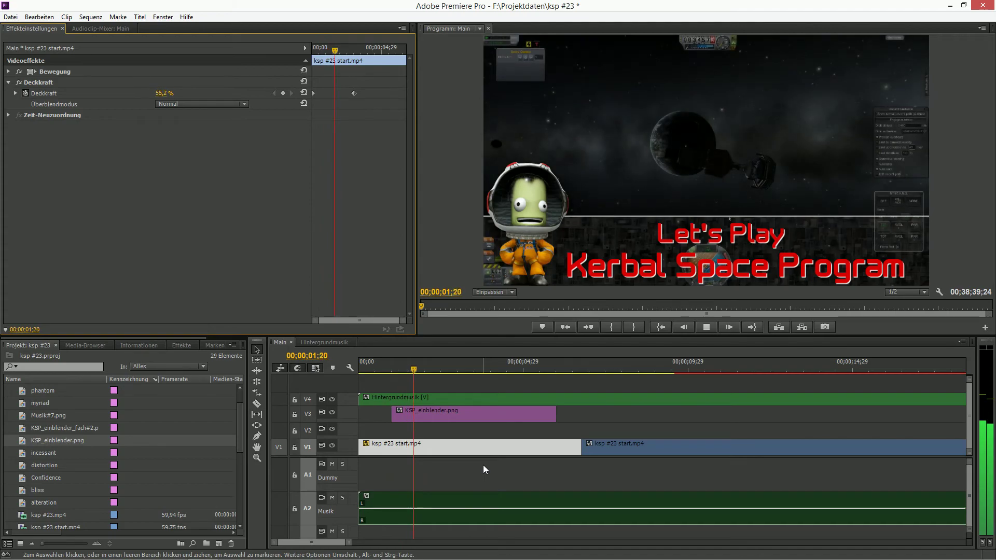
{"action": "key", "text": "space"}
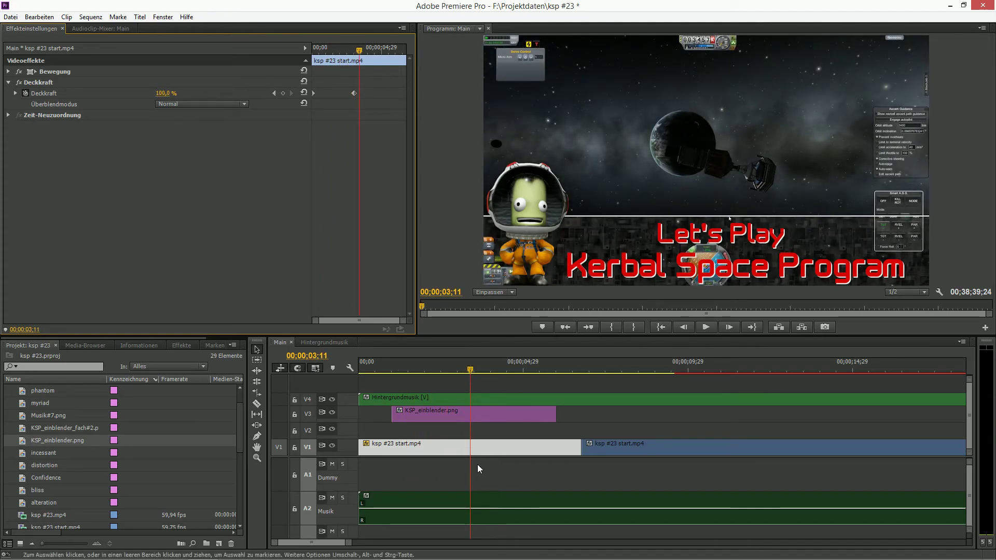
Create a new Schwarzstreifen item 1920 wide and 400 high.
{"action": "left_click_drag", "start_coordinate": [472, 369], "coordinate": [390, 380]}
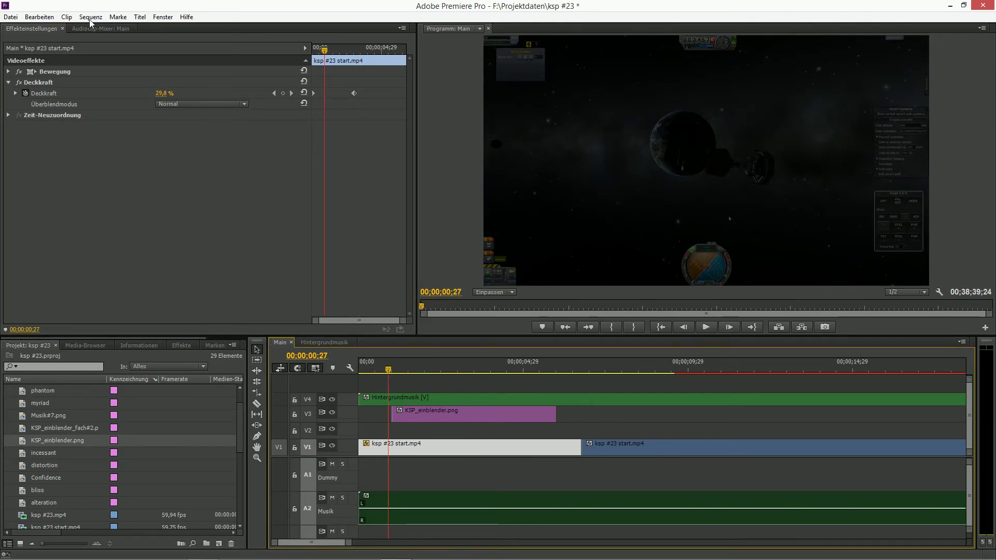
{"action": "left_click", "coordinate": [118, 17]}
{"action": "mouse_move", "coordinate": [27, 21]}
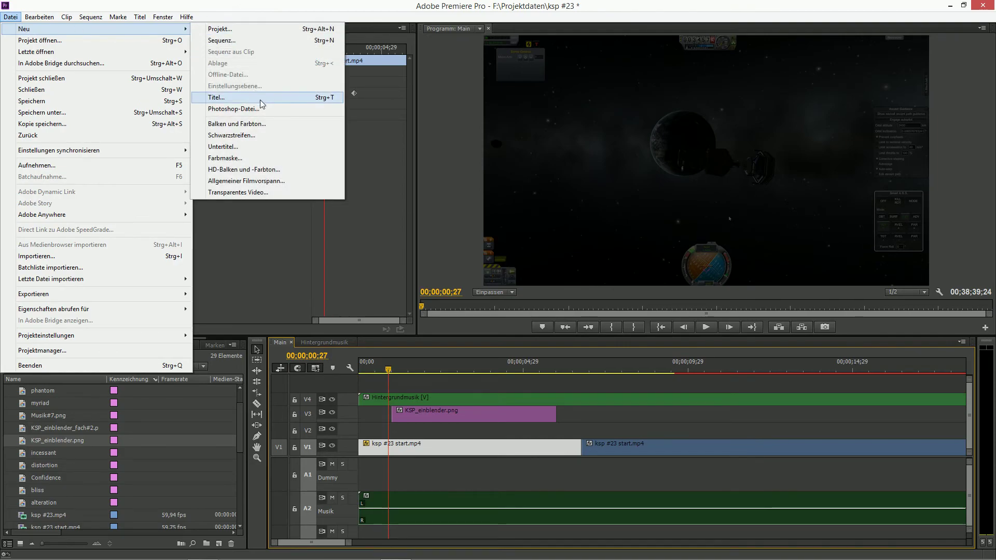
{"action": "left_click", "coordinate": [268, 135]}
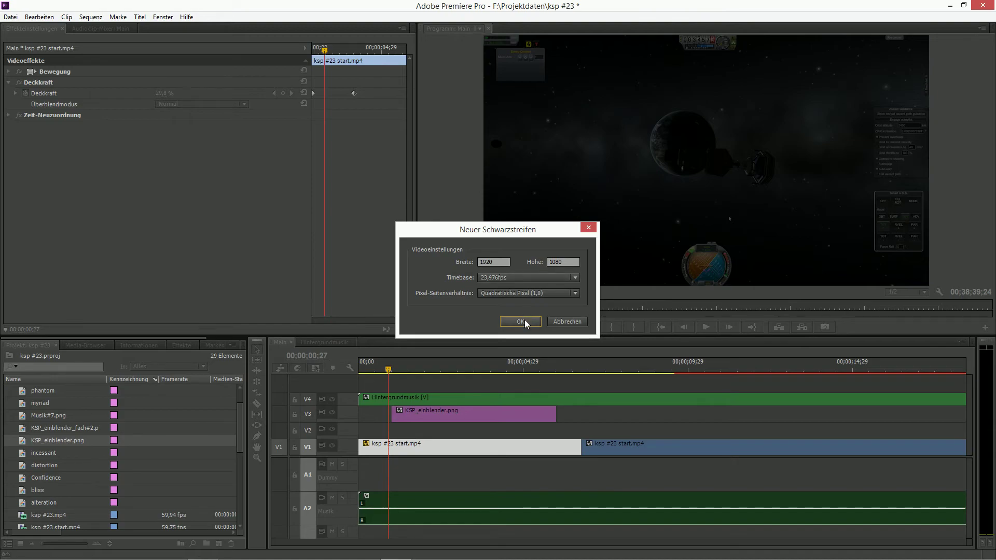
{"action": "double_click", "coordinate": [563, 261]}
{"action": "type", "text": "400"}
{"action": "left_click", "coordinate": [521, 322]}
Place the Schwarzstreifen item on V2 beneath KSP_einblender.png, aligned with its start, and park the playhead at 00;00;02;11.
{"action": "left_click", "coordinate": [462, 366]}
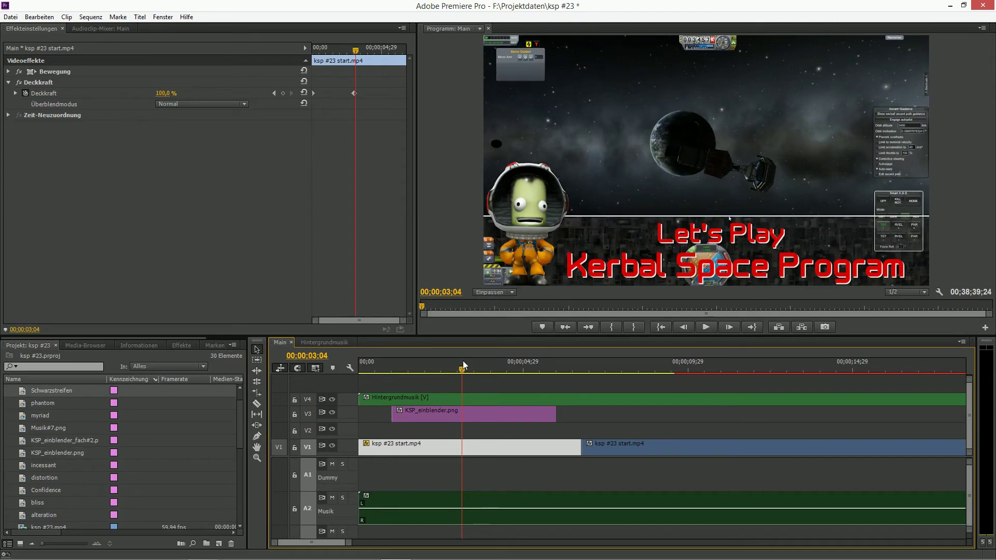
{"action": "left_click_drag", "start_coordinate": [73, 394], "coordinate": [400, 431]}
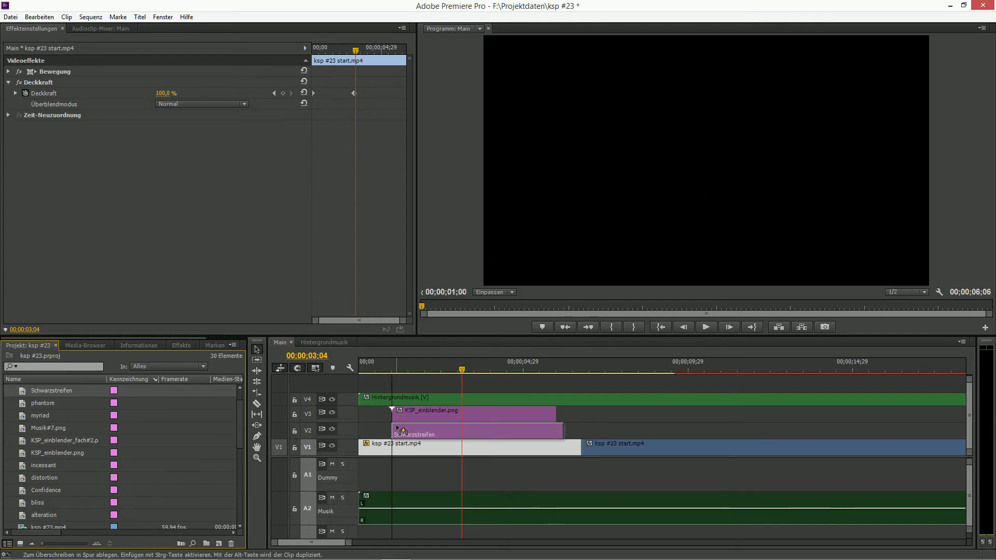
{"action": "left_click_drag", "start_coordinate": [462, 370], "coordinate": [436, 375]}
Lower the Schwarzstreifen clip behind the title graphic to a vertical position of 981 and check it in an enlarged preview.
{"action": "left_click", "coordinate": [434, 430]}
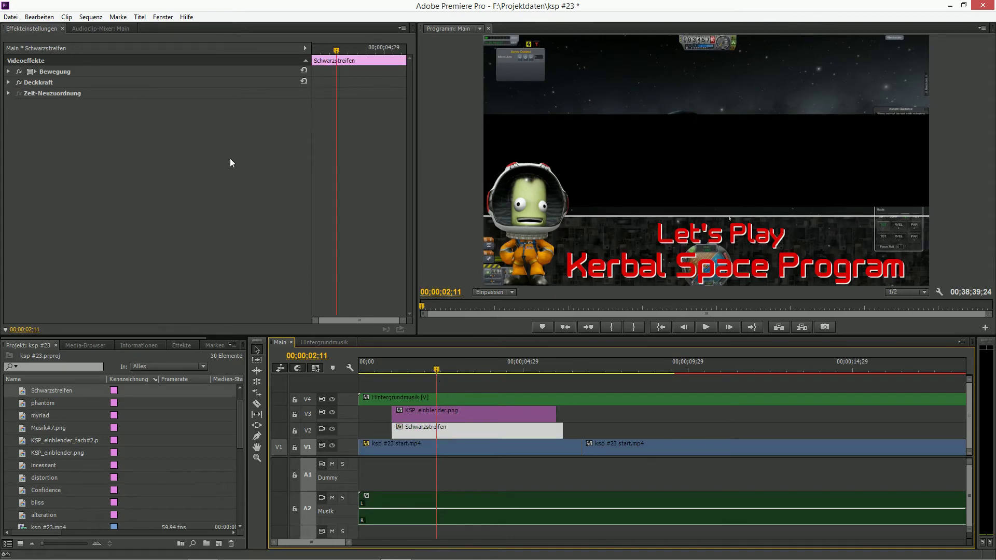
{"action": "left_click", "coordinate": [9, 71]}
{"action": "left_click_drag", "start_coordinate": [200, 83], "coordinate": [431, 83]}
{"action": "left_click", "coordinate": [428, 187]}
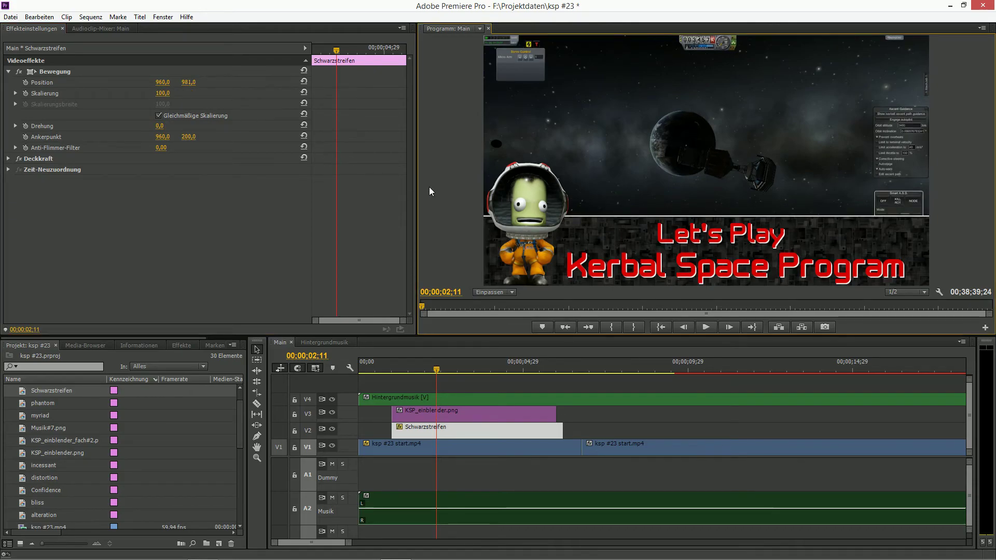
{"action": "key", "text": "grave"}
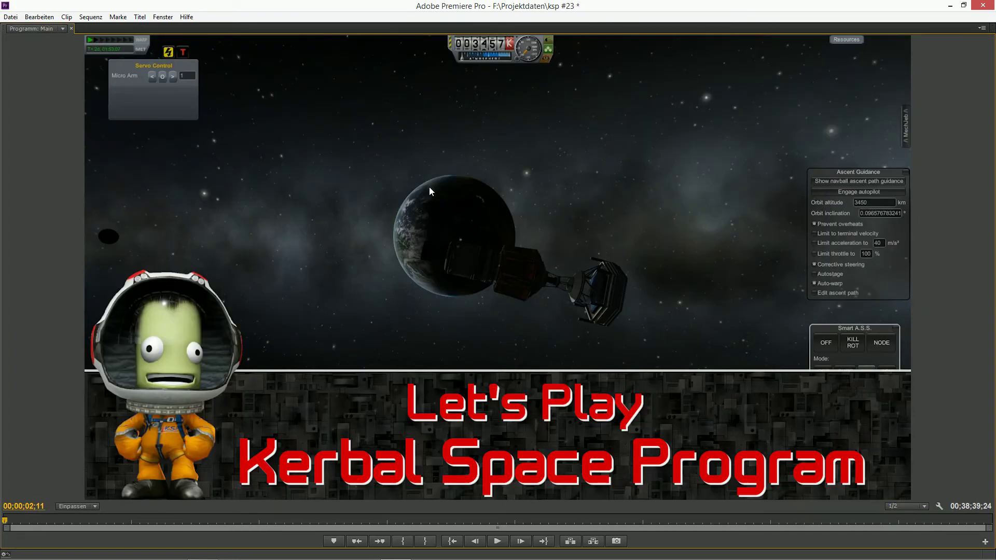
{"action": "key", "text": "grave"}
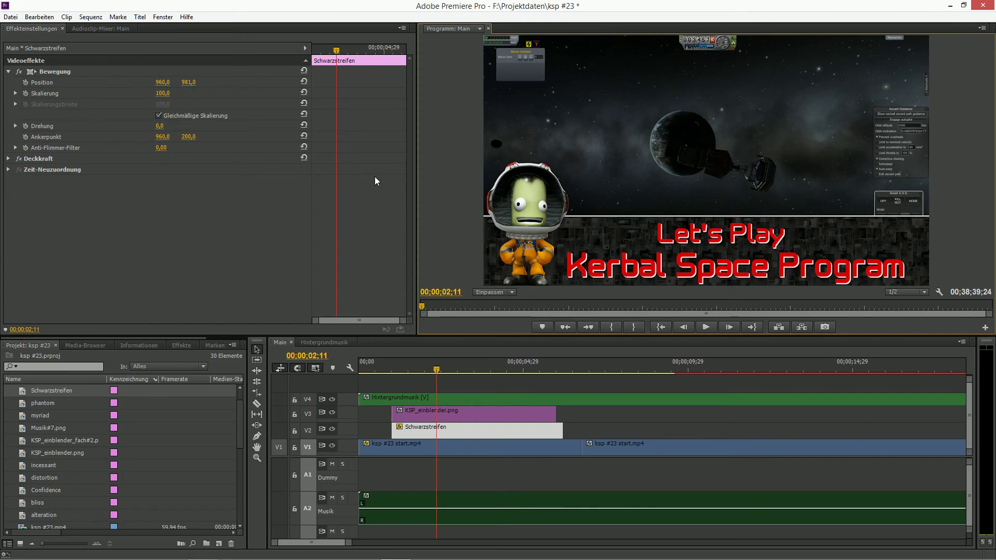
Set the Schwarzstreifen clip's vertical position to 980 and check the enlarged preview.
{"action": "left_click", "coordinate": [190, 82]}
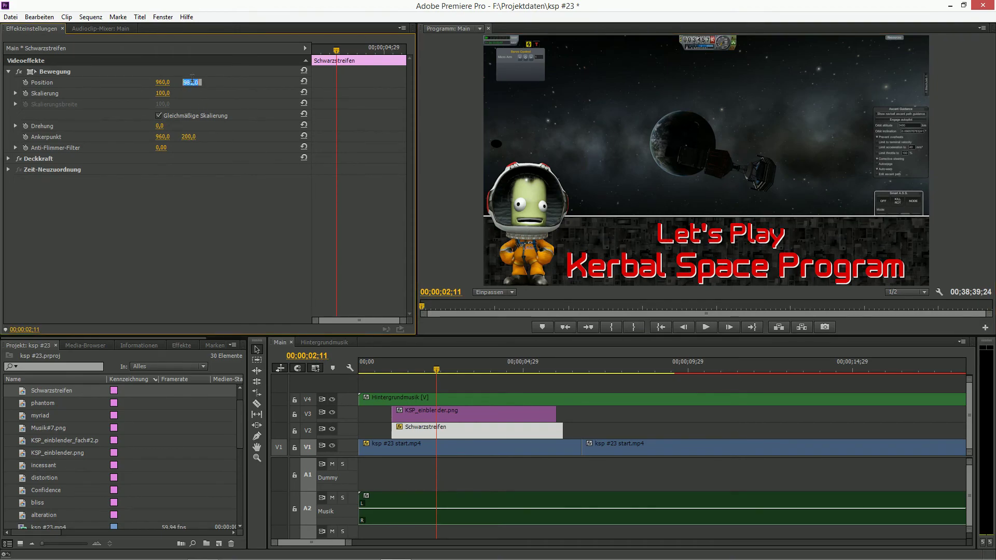
{"action": "left_click", "coordinate": [447, 186]}
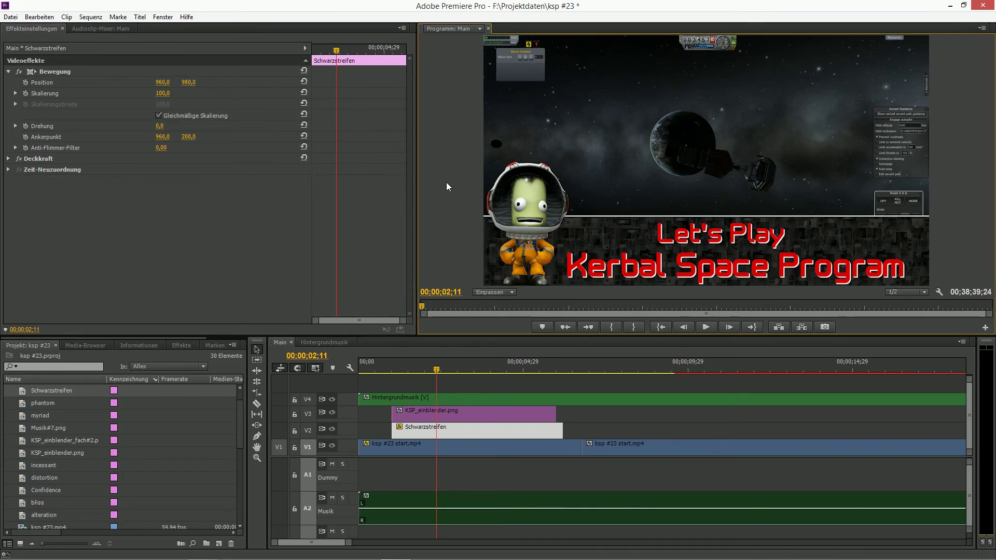
{"action": "key", "text": "grave"}
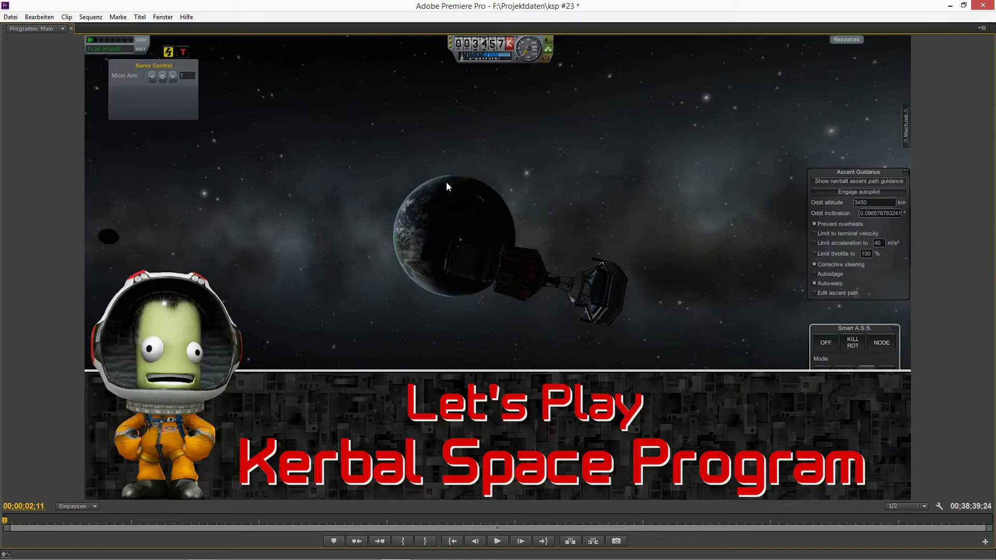
{"action": "key", "text": "grave"}
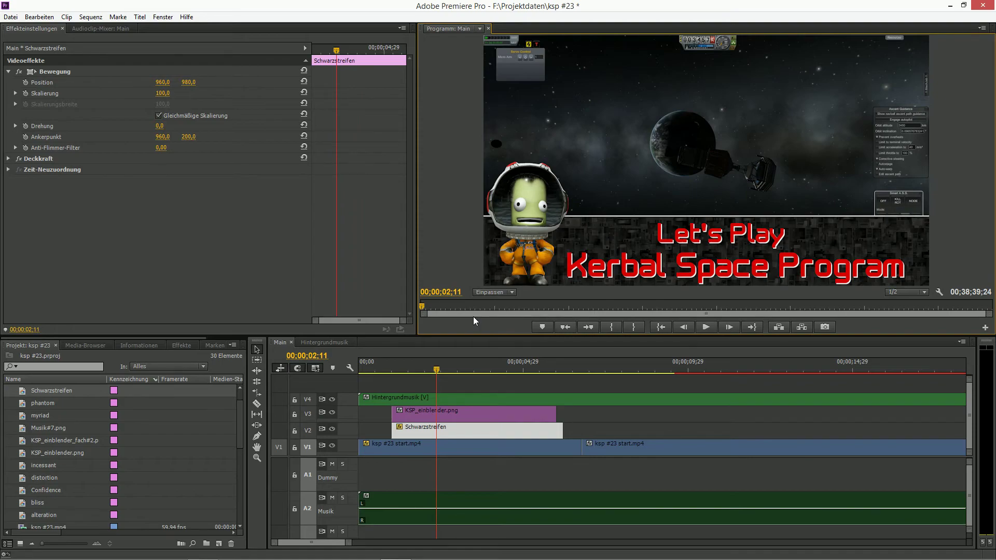
Add a 100 % Deckkraft keyframe to the KSP_einblender.png clip at 00;00;01;15.
{"action": "left_click", "coordinate": [403, 369]}
{"action": "mouse_move", "coordinate": [403, 370]}
{"action": "left_mouse_down"}
{"action": "mouse_move", "coordinate": [372, 371]}
{"action": "mouse_move", "coordinate": [393, 373]}
{"action": "left_mouse_up"}
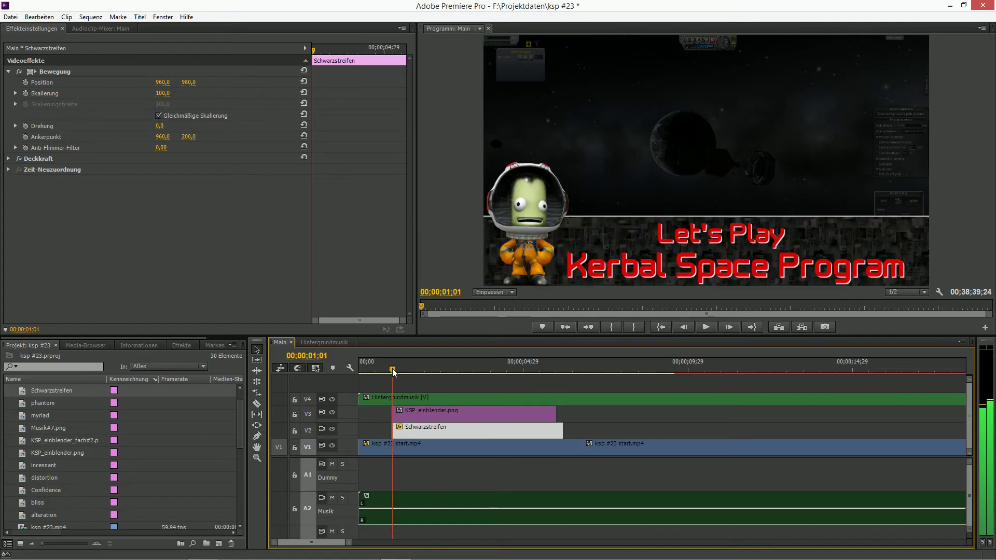
{"action": "left_click_drag", "start_coordinate": [348, 543], "coordinate": [326, 543]}
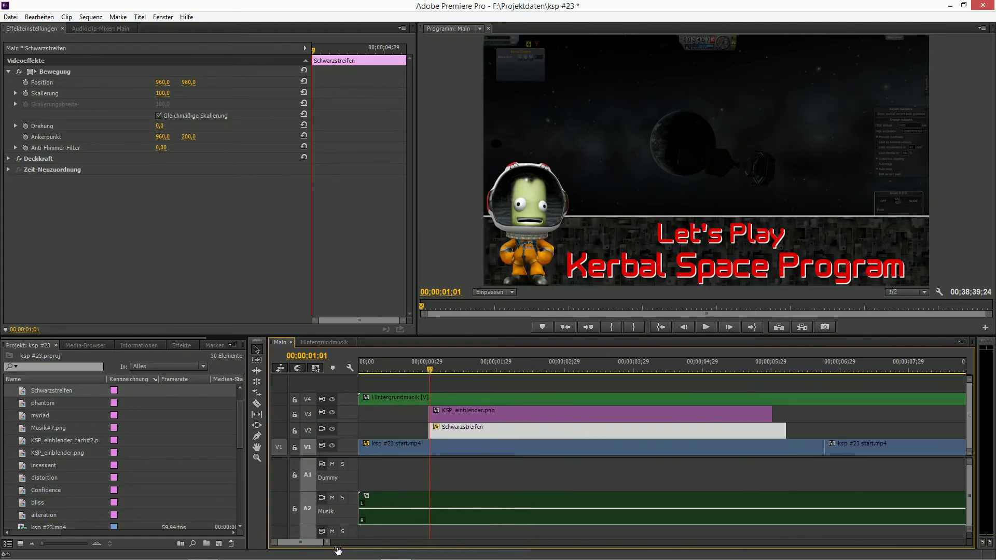
{"action": "left_click_drag", "start_coordinate": [430, 369], "coordinate": [429, 370]}
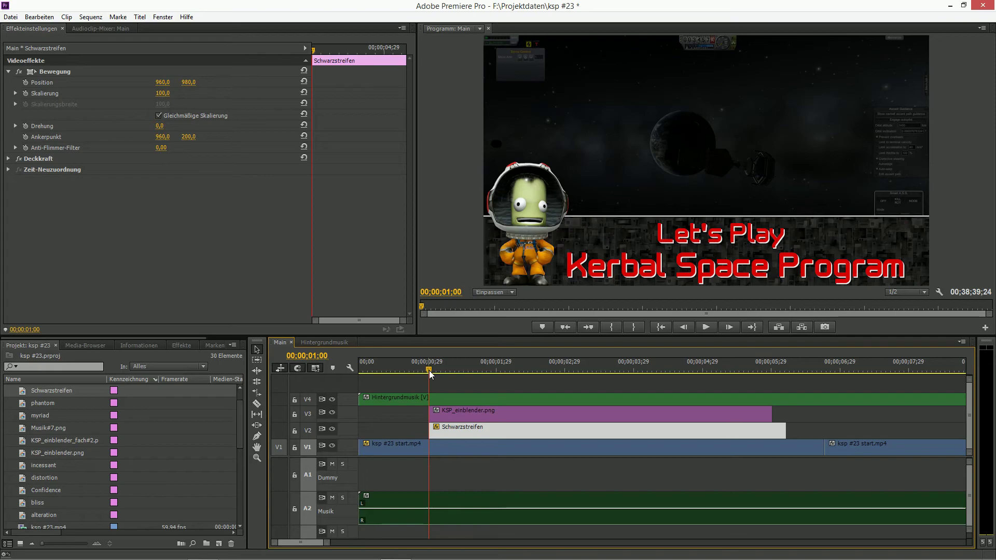
{"action": "left_click_drag", "start_coordinate": [428, 370], "coordinate": [462, 369]}
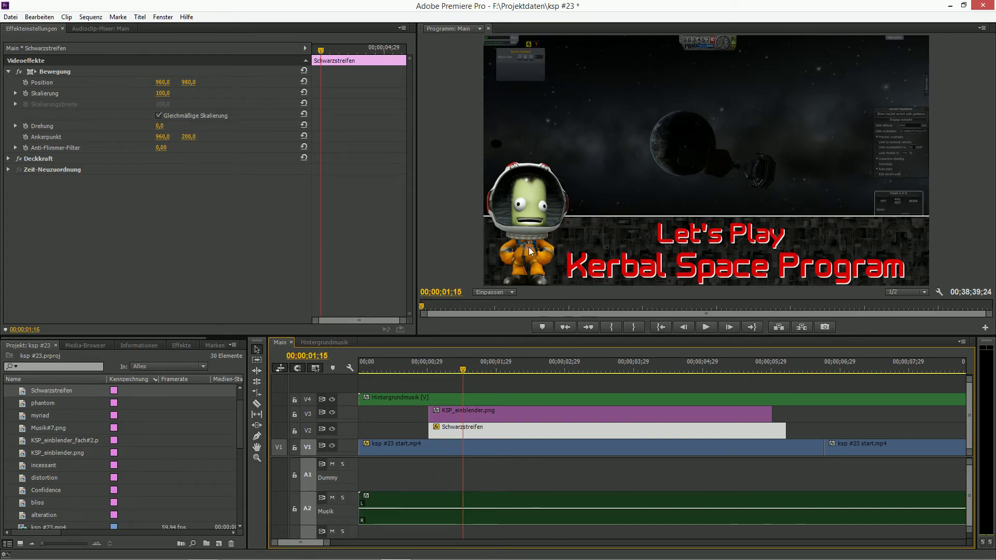
{"action": "left_click", "coordinate": [456, 415]}
{"action": "left_click", "coordinate": [8, 82]}
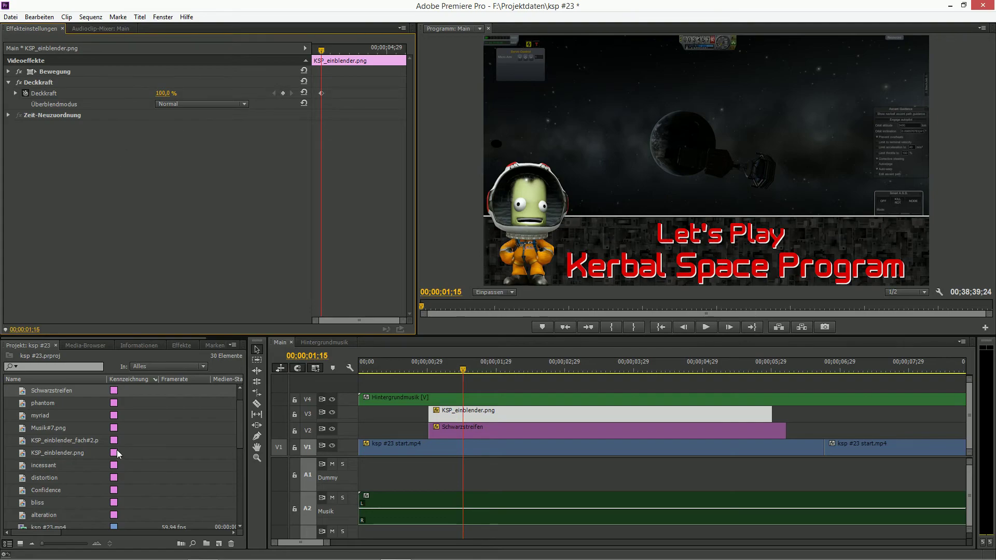
Apply the Gaußscher Weichzeichner effect to KSP_einblender.png and keyframe its Weichzeichnung at 0 at 00;00;01;15.
{"action": "left_click", "coordinate": [188, 343]}
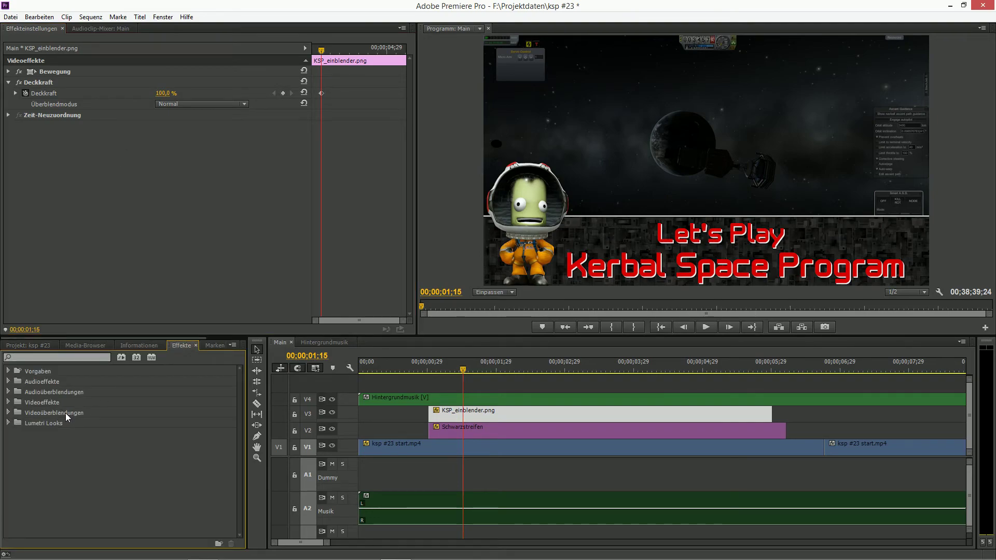
{"action": "left_click", "coordinate": [9, 403]}
{"action": "scroll", "coordinate": [101, 438], "scroll_direction": "down", "scroll_amount": 3}
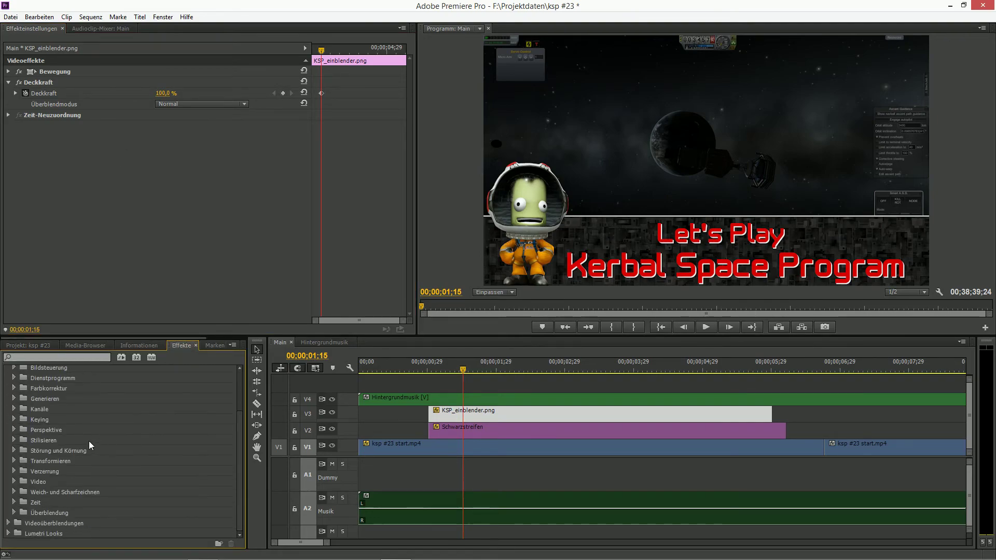
{"action": "left_click", "coordinate": [14, 491]}
{"action": "left_click_drag", "start_coordinate": [61, 522], "coordinate": [208, 243]}
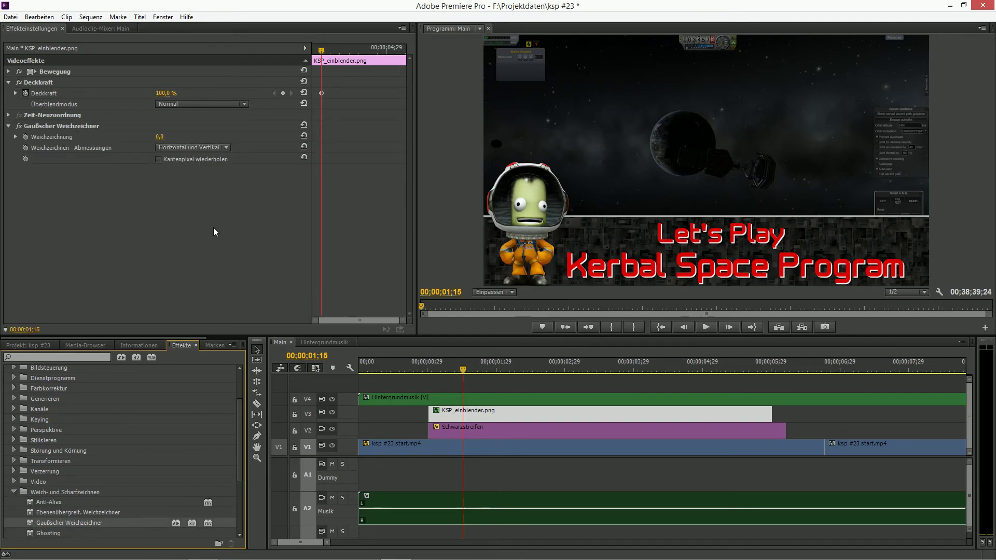
{"action": "left_click", "coordinate": [26, 136]}
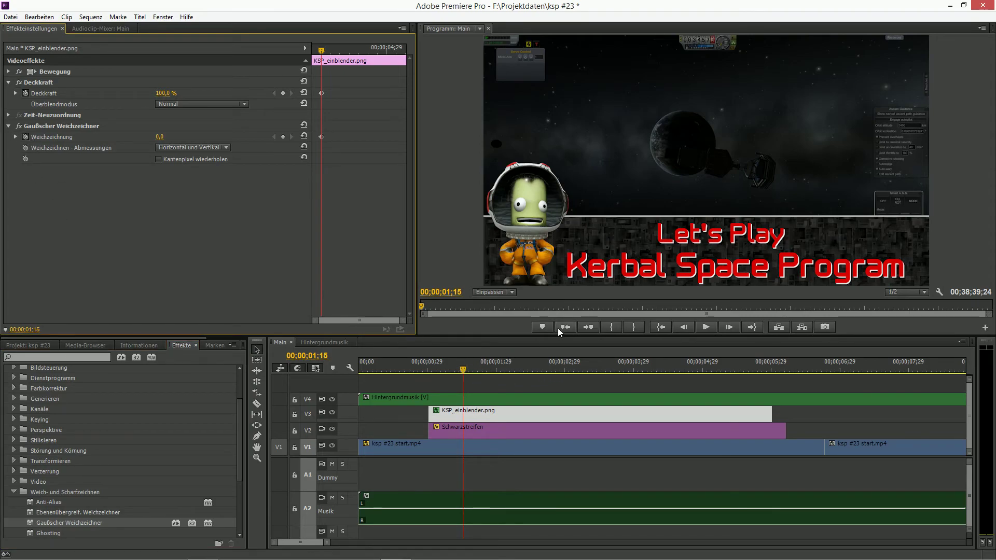
At 00;00;01;00, set the KSP_einblender.png clip's Weichzeichnung to 400 and its Deckkraft to 0 %.
{"action": "left_click_drag", "start_coordinate": [462, 369], "coordinate": [428, 373]}
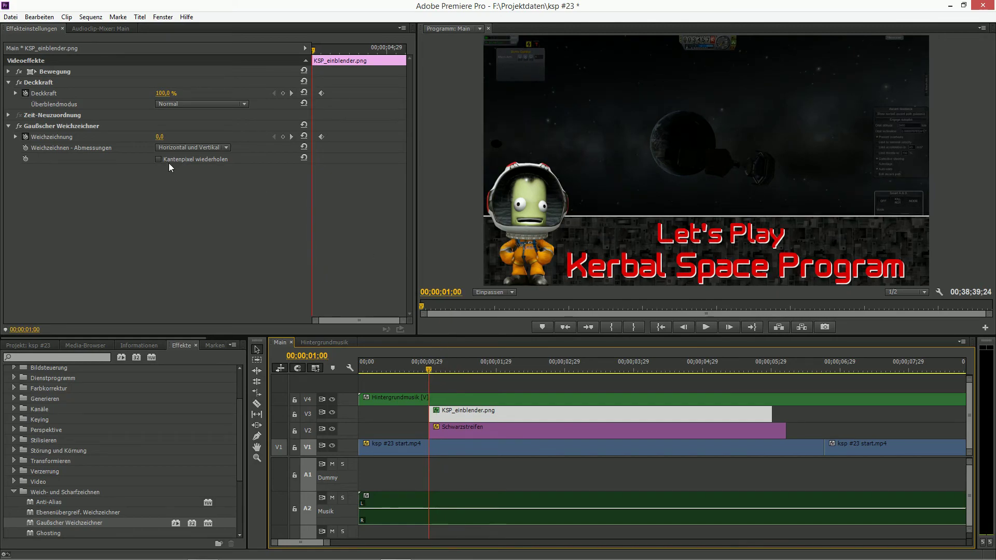
{"action": "left_click_drag", "start_coordinate": [159, 137], "coordinate": [350, 136]}
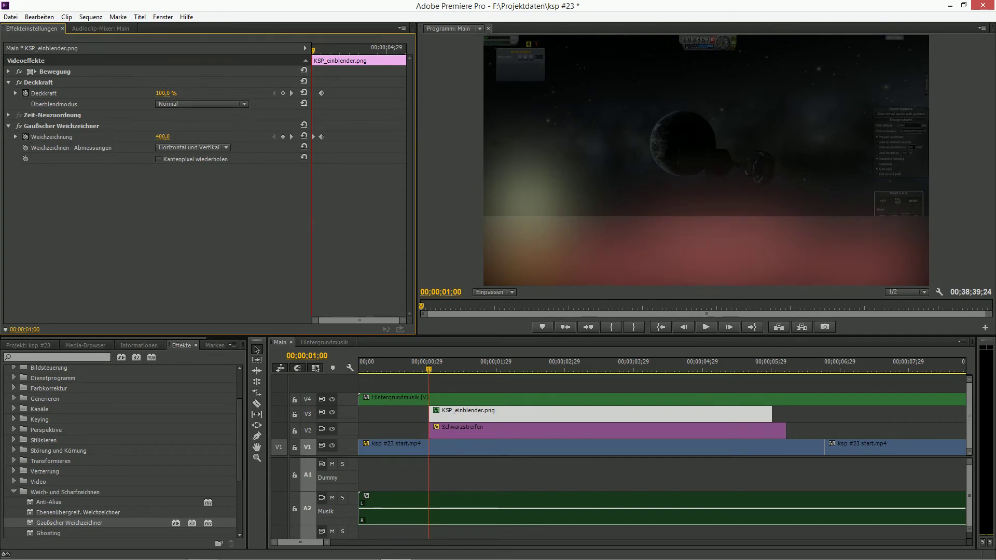
{"action": "left_click_drag", "start_coordinate": [163, 93], "coordinate": [111, 92]}
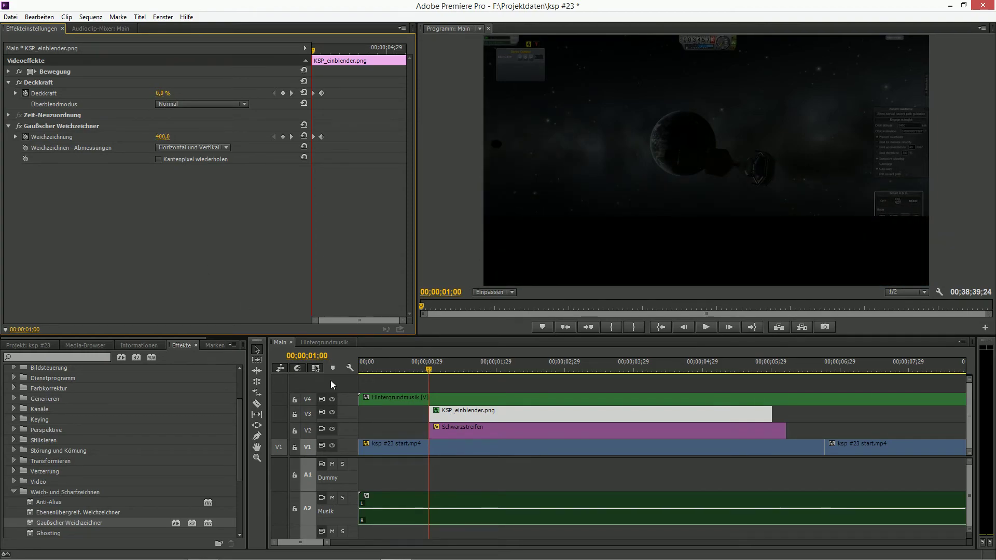
Play back the title graphic's blurred fade-in several times to check its timing.
{"action": "key", "text": "space"}
{"action": "key", "text": "space"}
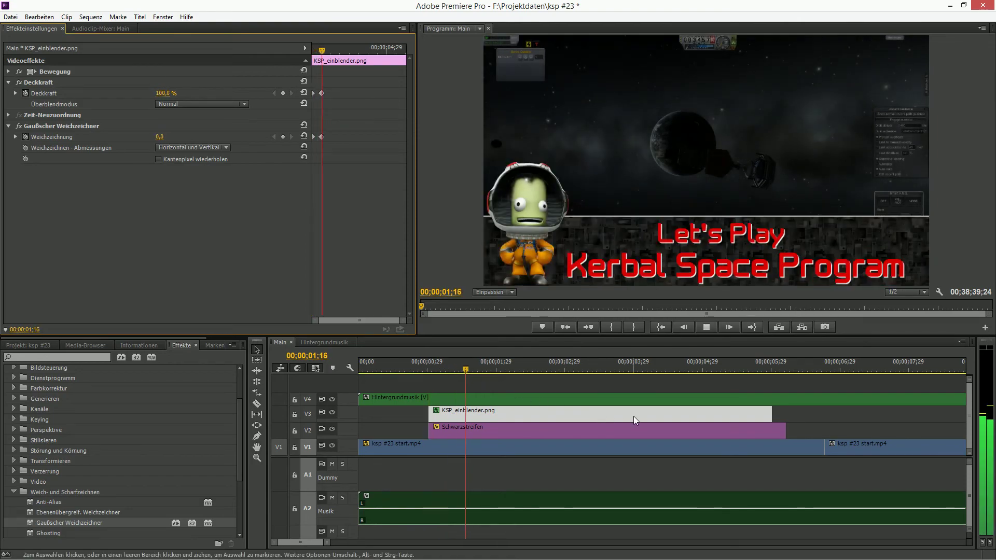
{"action": "left_click_drag", "start_coordinate": [490, 372], "coordinate": [383, 371]}
{"action": "key", "text": "space"}
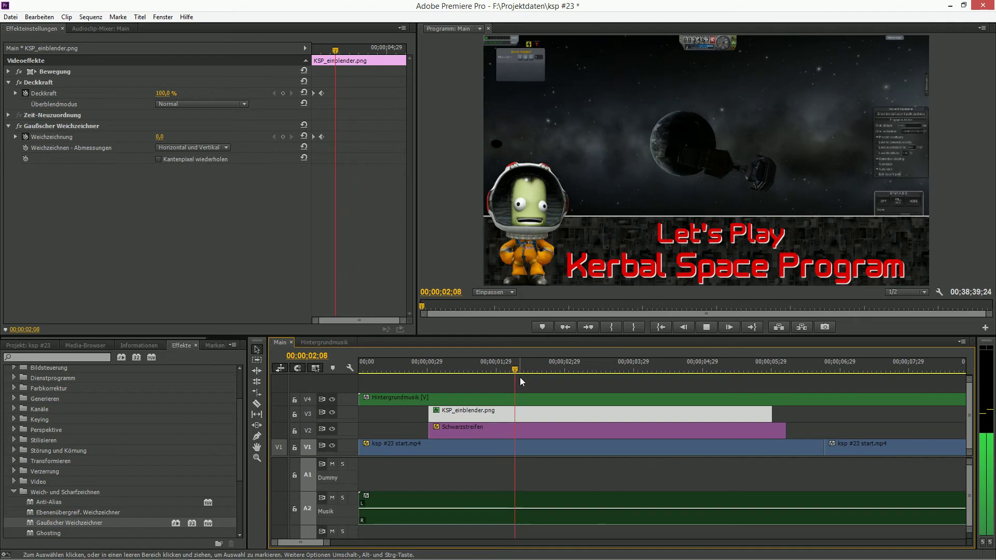
{"action": "key", "text": "space"}
{"action": "left_click_drag", "start_coordinate": [526, 372], "coordinate": [409, 371]}
{"action": "key", "text": "space"}
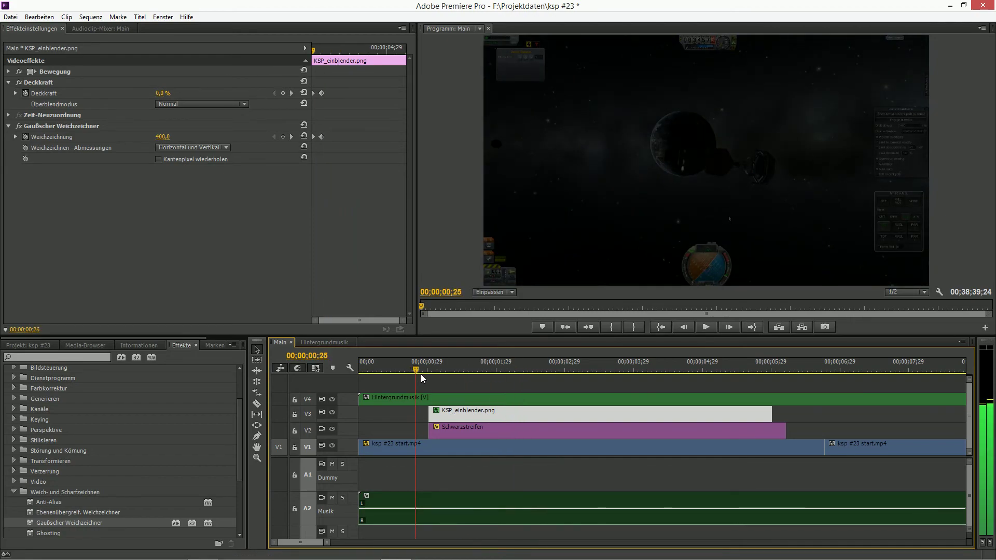
{"action": "key", "text": "space"}
{"action": "left_click_drag", "start_coordinate": [474, 371], "coordinate": [388, 371]}
{"action": "key", "text": "space"}
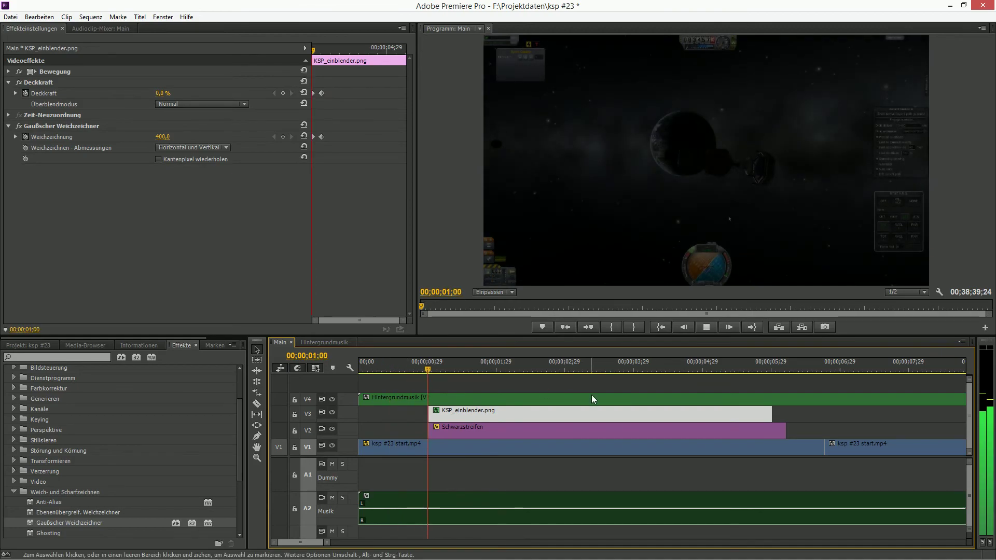
{"action": "key", "text": "space"}
{"action": "left_click_drag", "start_coordinate": [475, 371], "coordinate": [400, 372]}
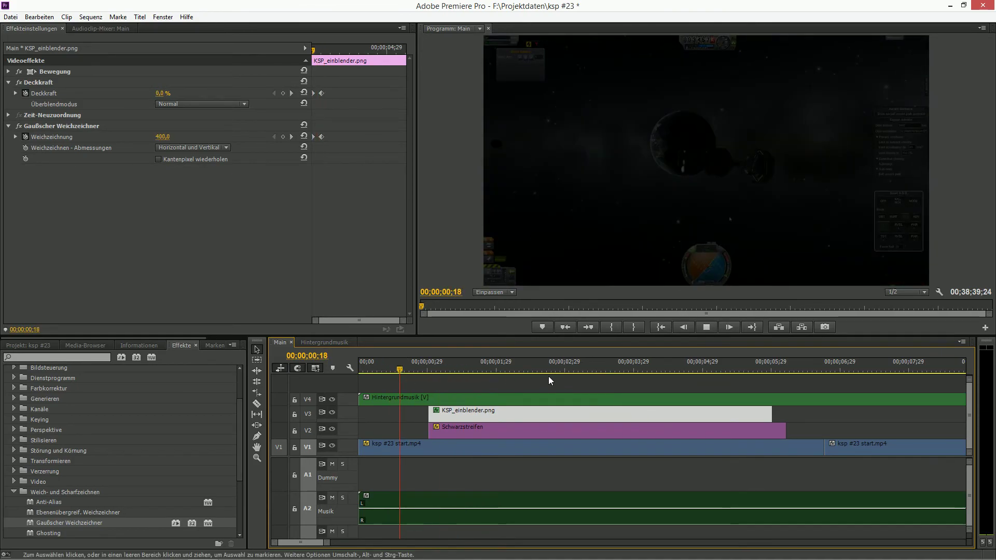
{"action": "key", "text": "space"}
{"action": "key", "text": "space"}
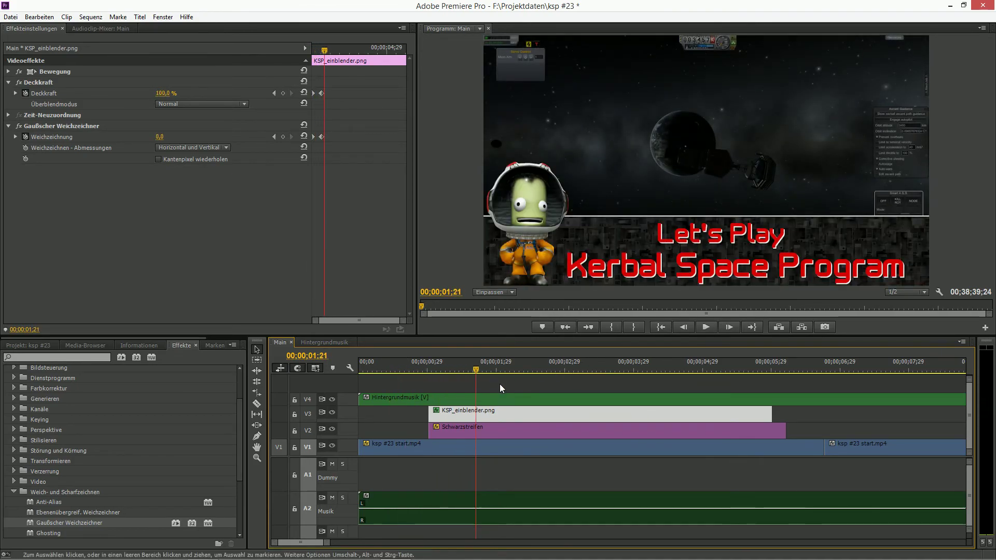
Add a 100 % Deckkraft keyframe to the Schwarzstreifen clip at 00;00;01;15, matching the title graphic's keyframe.
{"action": "left_click", "coordinate": [488, 429]}
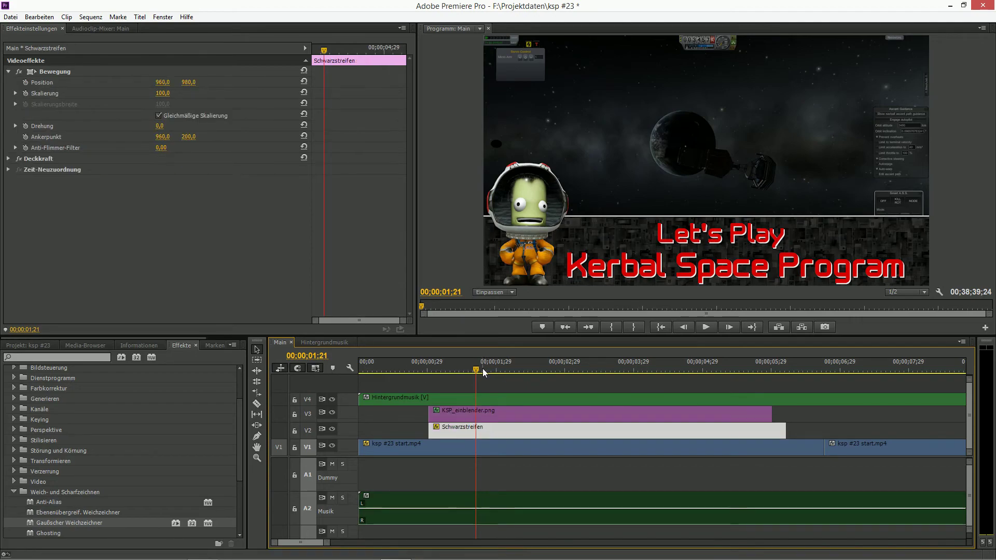
{"action": "left_click", "coordinate": [481, 411]}
{"action": "left_click", "coordinate": [273, 93]}
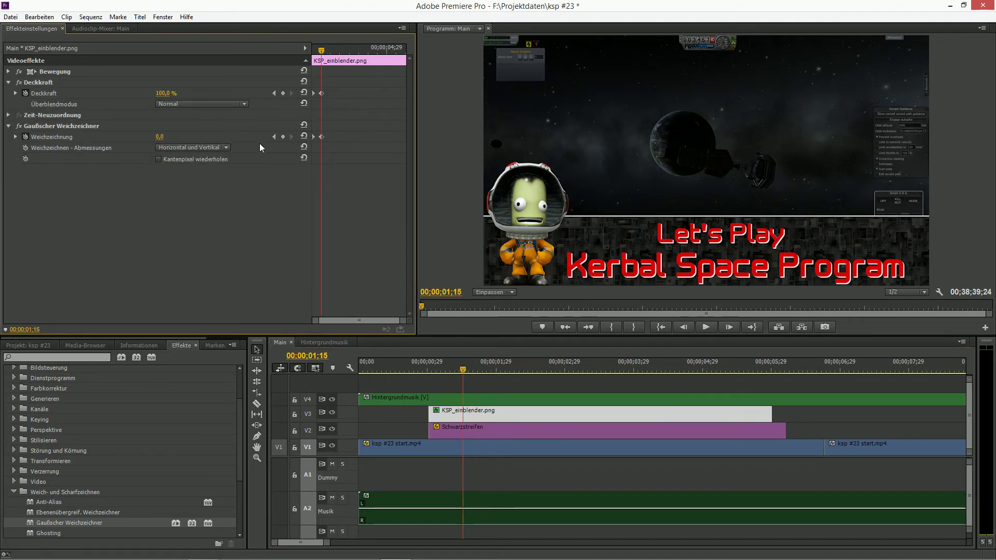
{"action": "left_click", "coordinate": [471, 428]}
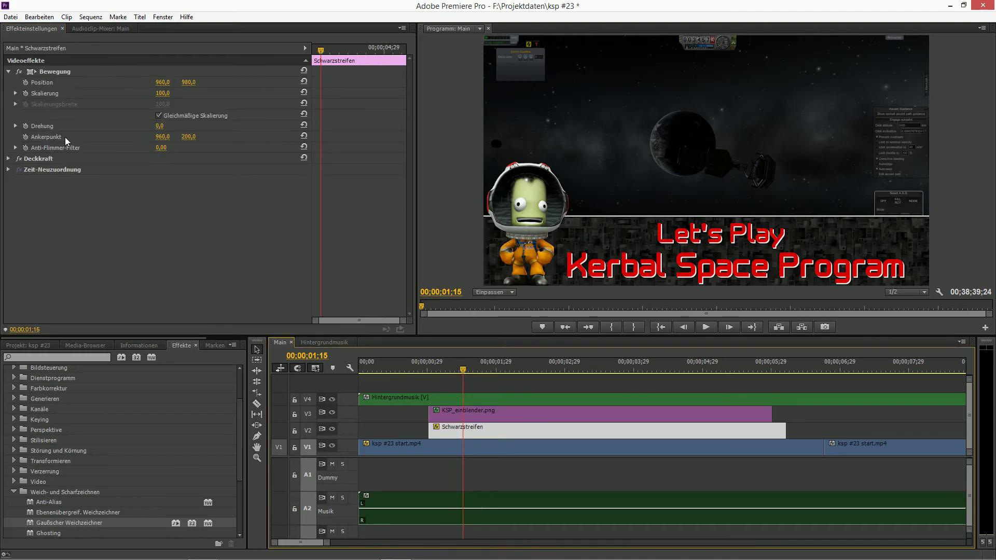
{"action": "left_click", "coordinate": [13, 162]}
{"action": "left_click", "coordinate": [282, 170]}
Set the Schwarzstreifen clip's Deckkraft to 0 % at 00;00;01;00 and play back the fade-in from the start.
{"action": "left_click_drag", "start_coordinate": [464, 366], "coordinate": [431, 372]}
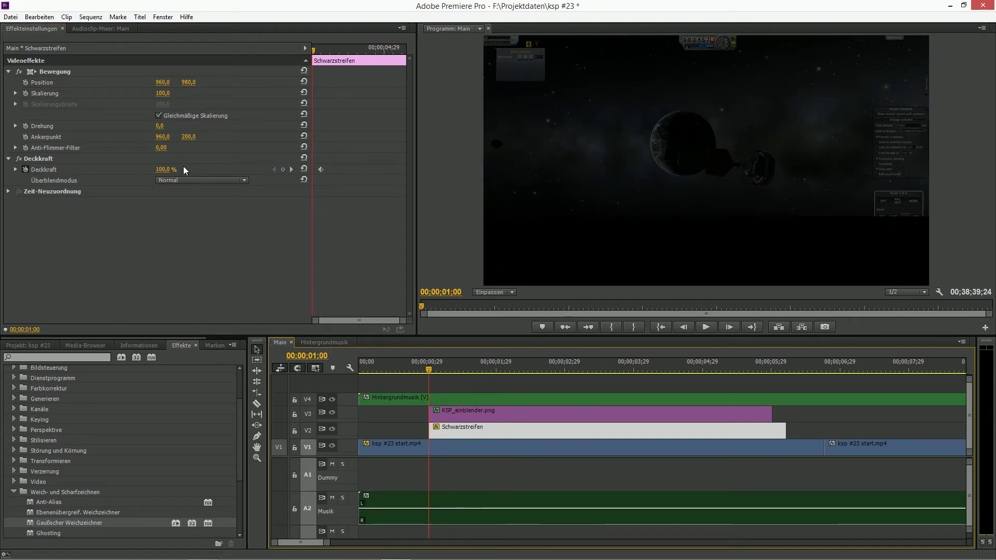
{"action": "left_click_drag", "start_coordinate": [179, 170], "coordinate": [103, 246]}
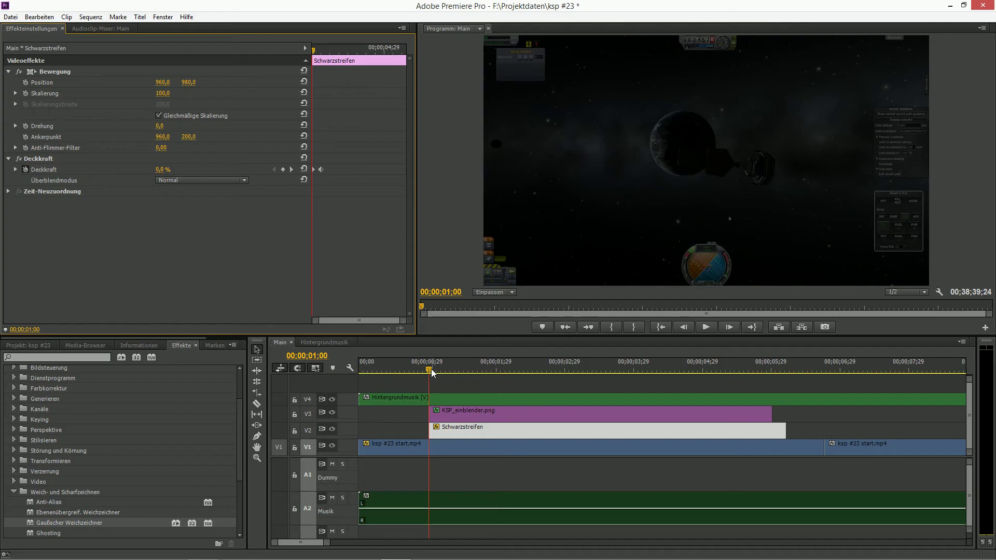
{"action": "left_click_drag", "start_coordinate": [429, 370], "coordinate": [319, 371]}
{"action": "key", "text": "space"}
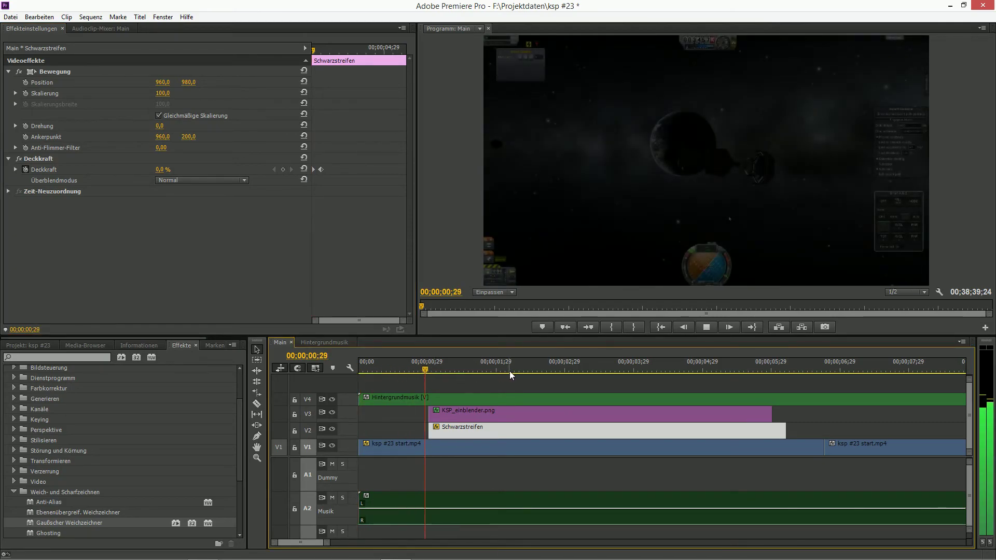
Examine the fade-in of the title and black bar frame by frame in an enlarged preview.
{"action": "left_click", "coordinate": [440, 260]}
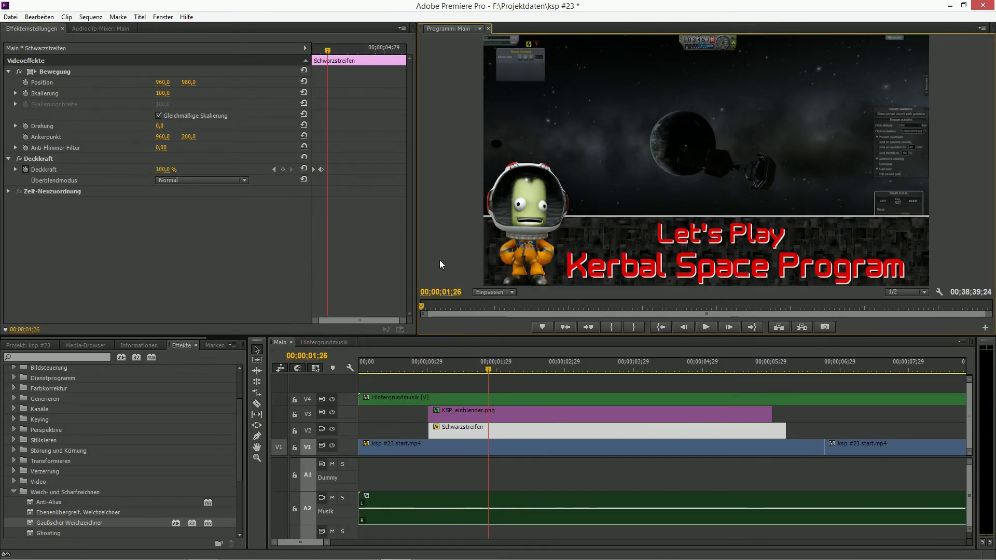
{"action": "key", "text": "grave"}
{"action": "left_click", "coordinate": [461, 540]}
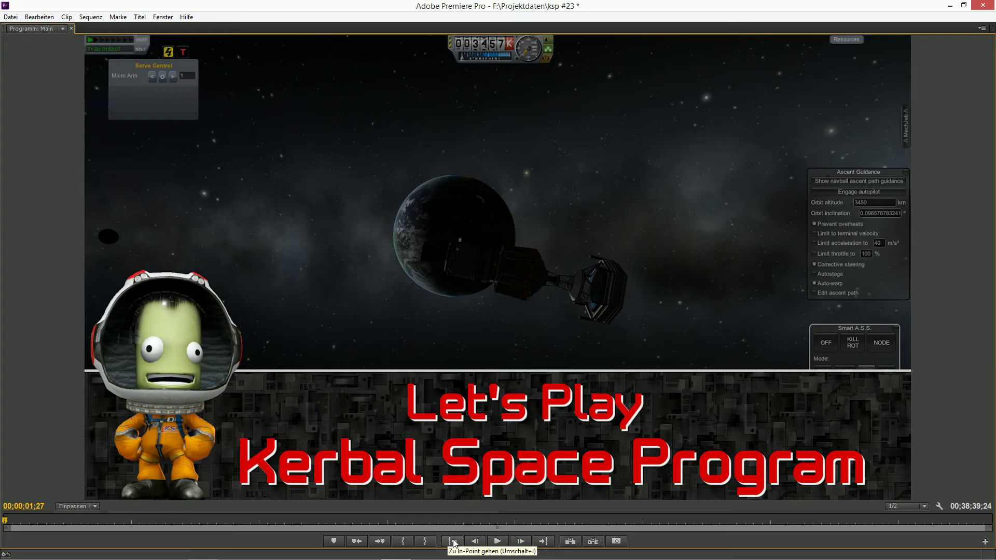
{"action": "key", "text": "Left"}
{"action": "key", "text": "Left"}
{"action": "key", "text": "Left"}
{"action": "key", "text": "Left"}
{"action": "key", "text": "Left"}
{"action": "key", "text": "Left"}
{"action": "key", "text": "Left"}
{"action": "key", "text": "Left"}
{"action": "key", "text": "Left"}
{"action": "key", "text": "Left"}
{"action": "key", "text": "Left"}
{"action": "key", "text": "Left"}
{"action": "key", "text": "Left"}
{"action": "key", "text": "Left"}
{"action": "key", "text": "Left"}
{"action": "key", "text": "Left"}
{"action": "key", "text": "Left"}
{"action": "key", "text": "Left"}
{"action": "key", "text": "Left"}
{"action": "key", "text": "Left"}
{"action": "key", "text": "Left"}
{"action": "key", "text": "Right"}
{"action": "key", "text": "Right"}
{"action": "key", "text": "Right"}
{"action": "key", "text": "Right"}
{"action": "key", "text": "Right"}
{"action": "key", "text": "Right"}
{"action": "key", "text": "Right"}
{"action": "key", "text": "Right"}
{"action": "key", "text": "Right"}
{"action": "key", "text": "Right"}
{"action": "key", "text": "Right"}
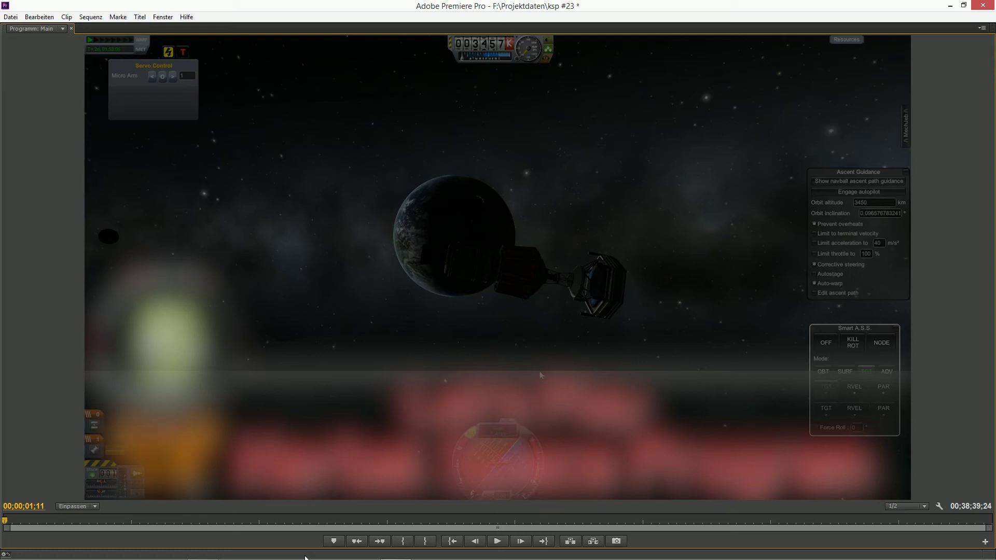
{"action": "key", "text": "grave"}
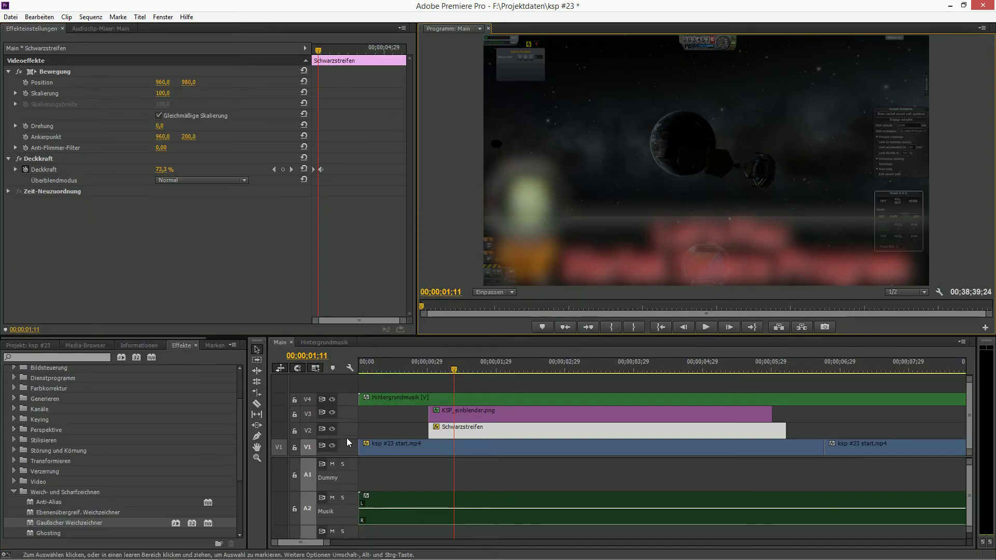
Apply Gaußscher Weichzeichner to Schwarzstreifen and keyframe its Weichzeichnung from 400 at 00;00;01;00 to 0 at 00;00;01;15.
{"action": "left_click_drag", "start_coordinate": [67, 522], "coordinate": [146, 277]}
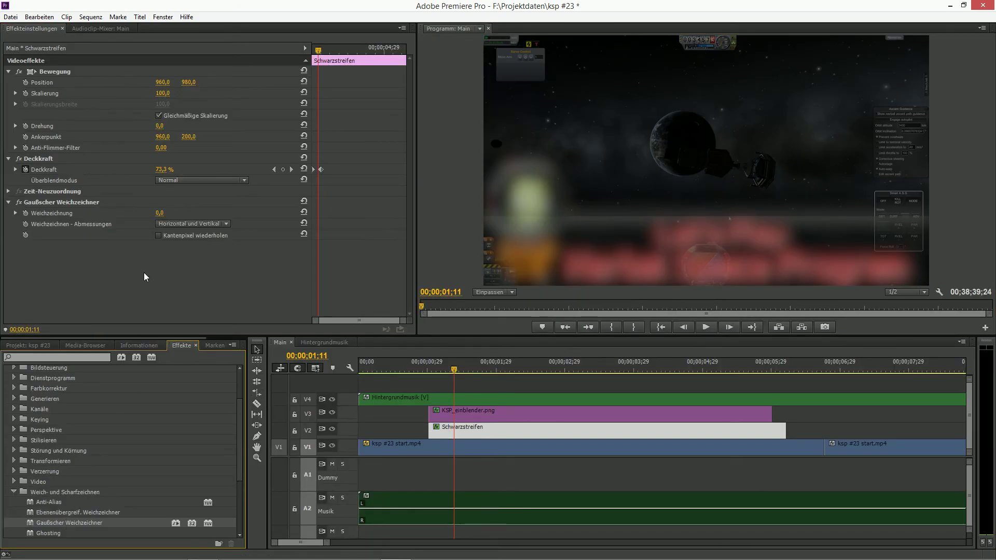
{"action": "left_click", "coordinate": [292, 168]}
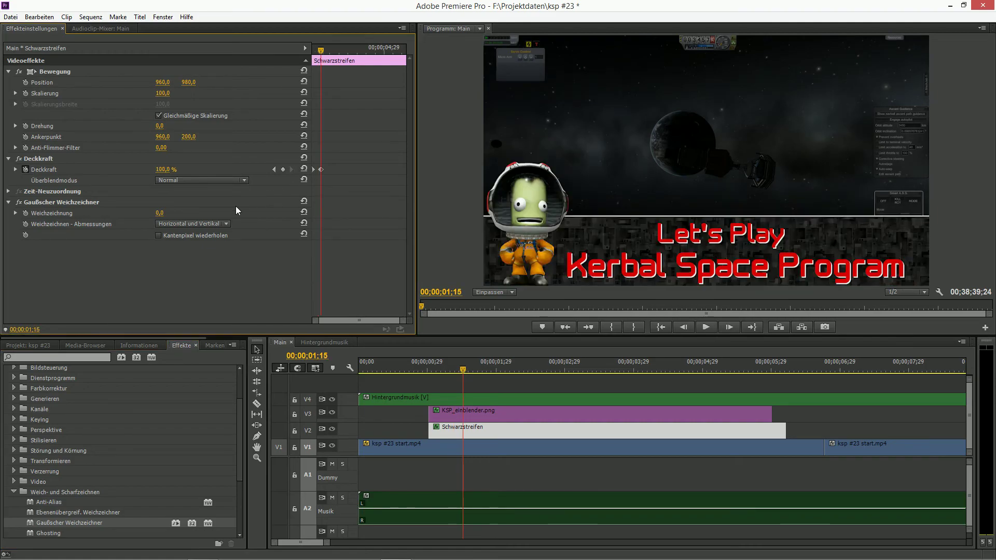
{"action": "left_click", "coordinate": [275, 169]}
{"action": "left_click", "coordinate": [158, 213]}
{"action": "type", "text": "4"}
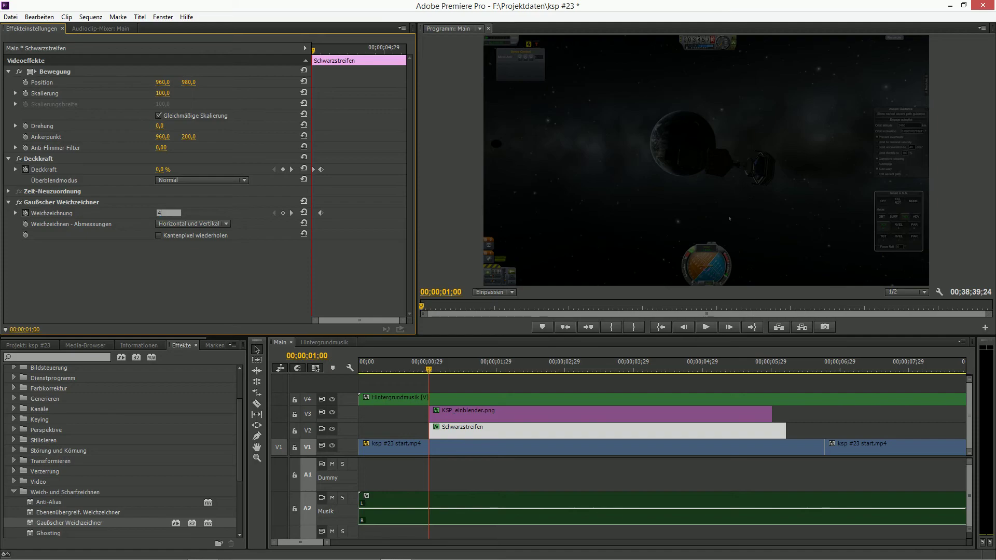
{"action": "type", "text": "00"}
{"action": "key", "text": "Return"}
Review the blurred fade-in of the title and black bar, playing it forward and backward in an enlarged preview.
{"action": "key", "text": "space"}
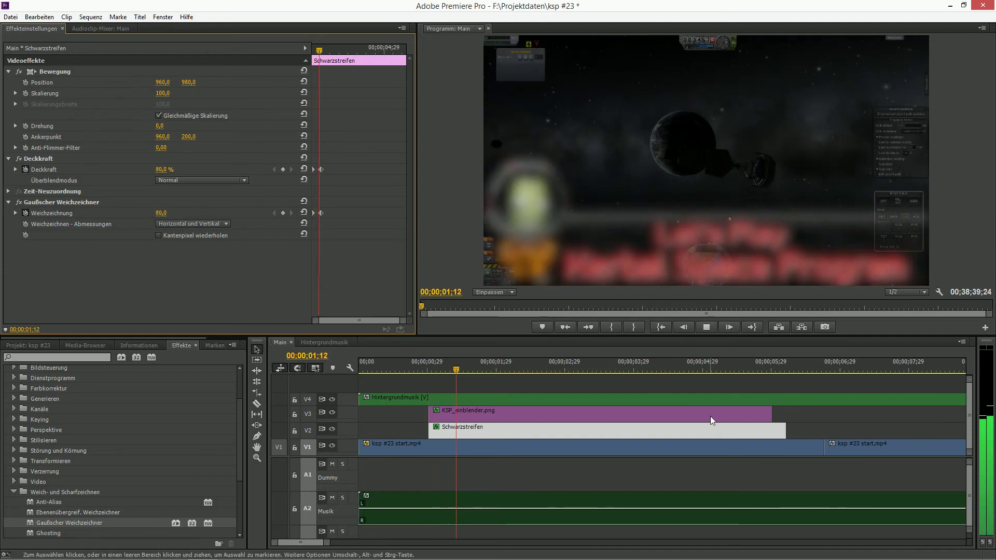
{"action": "left_click", "coordinate": [472, 234]}
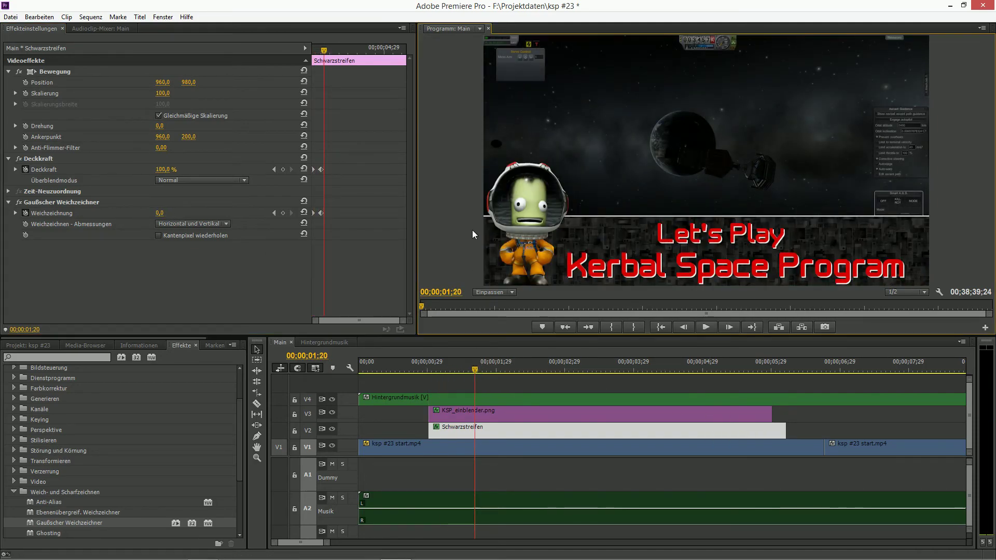
{"action": "key", "text": "grave"}
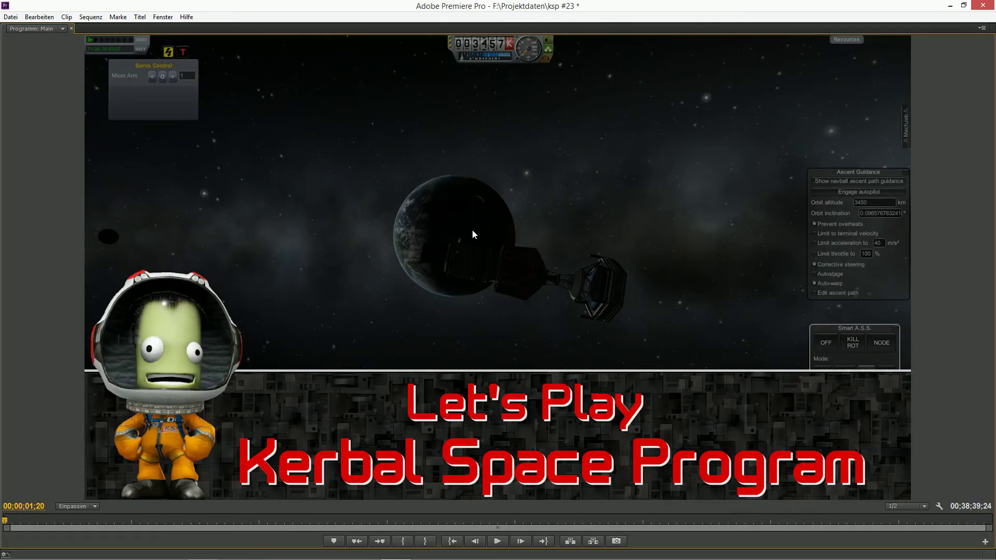
{"action": "key", "text": "j"}
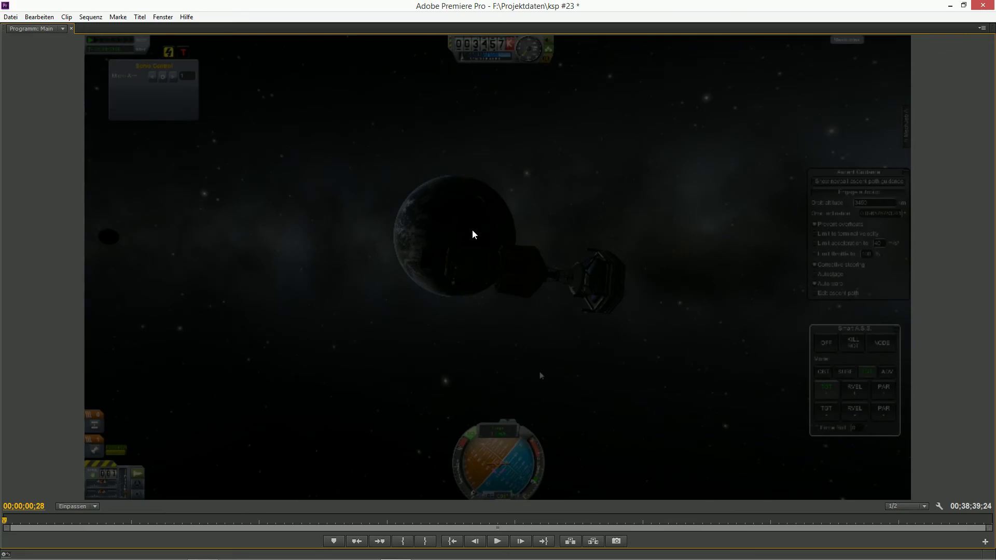
{"action": "key", "text": "l"}
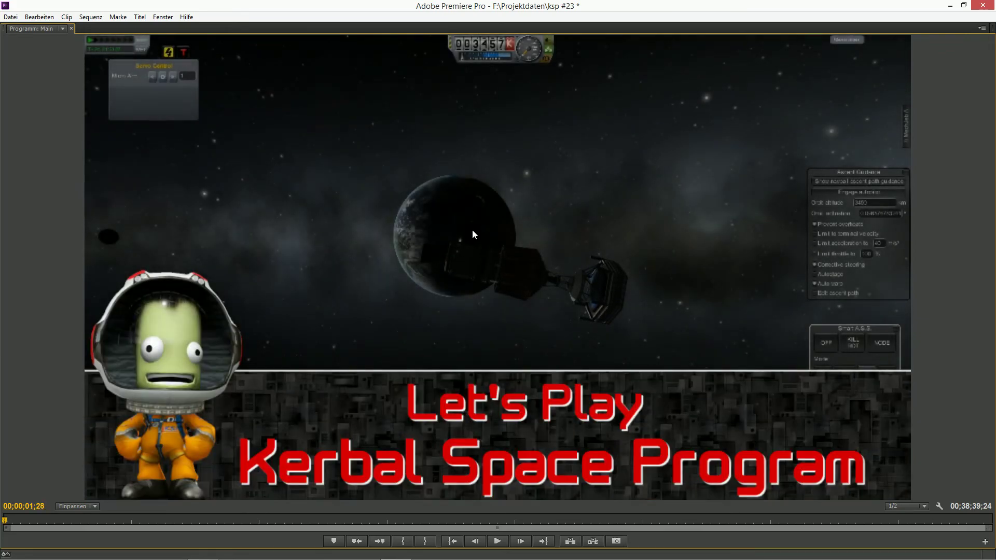
{"action": "key", "text": "j"}
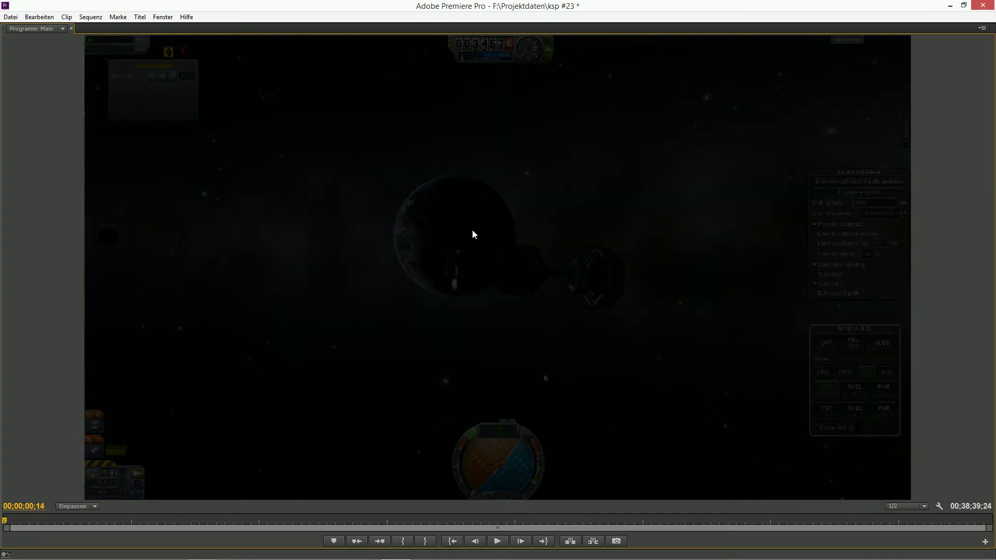
{"action": "key", "text": "grave"}
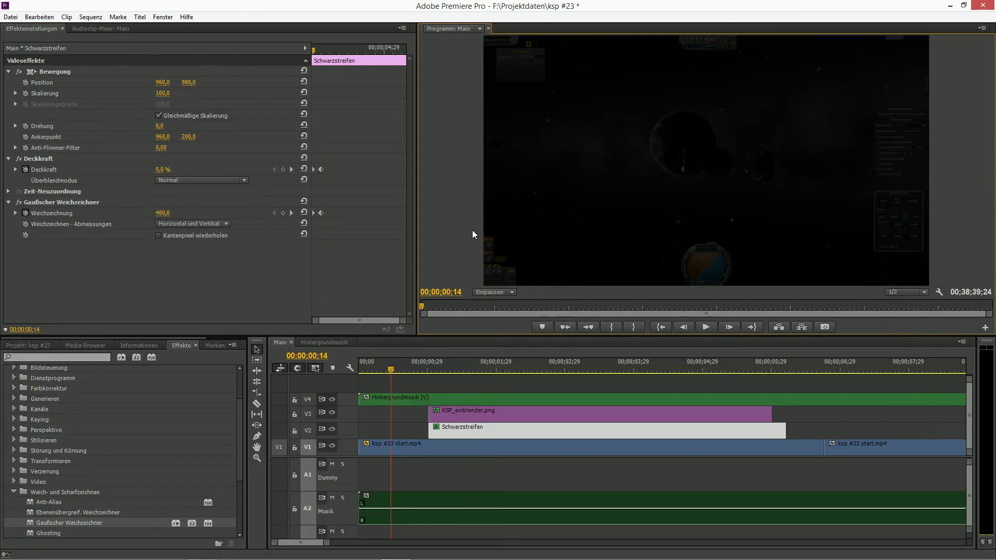
{"action": "left_click", "coordinate": [474, 463]}
{"action": "key", "text": "grave"}
{"action": "key", "text": "grave"}
{"action": "key", "text": "space"}
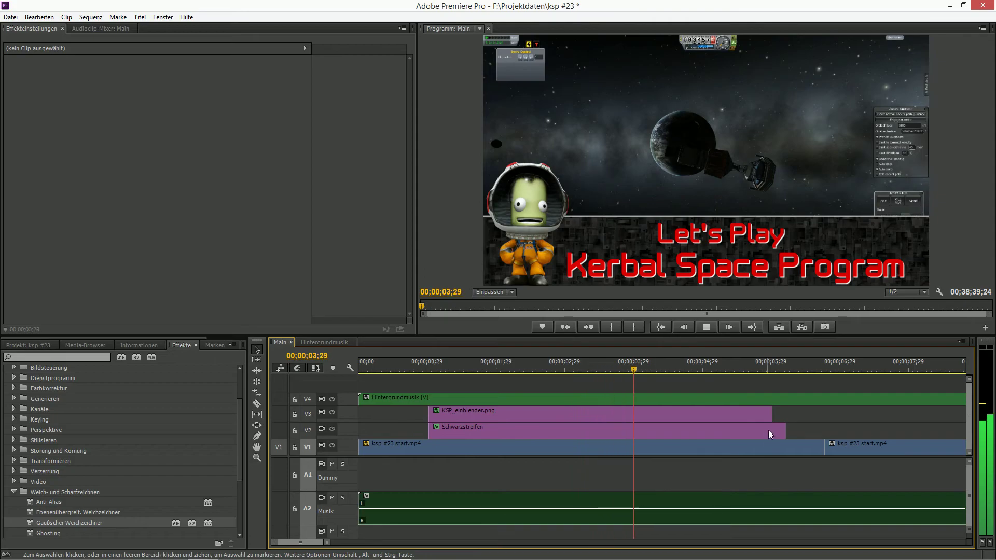
Set the duration of the KSP_einblender.png clip to 5 seconds in its speed and duration settings.
{"action": "left_click", "coordinate": [757, 414]}
{"action": "right_click", "coordinate": [757, 413]}
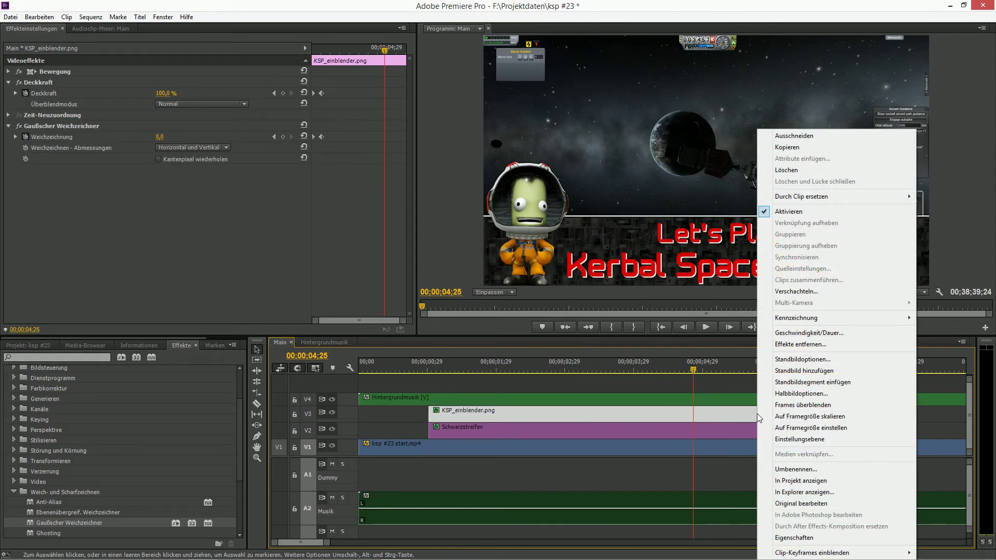
{"action": "left_click", "coordinate": [799, 333]}
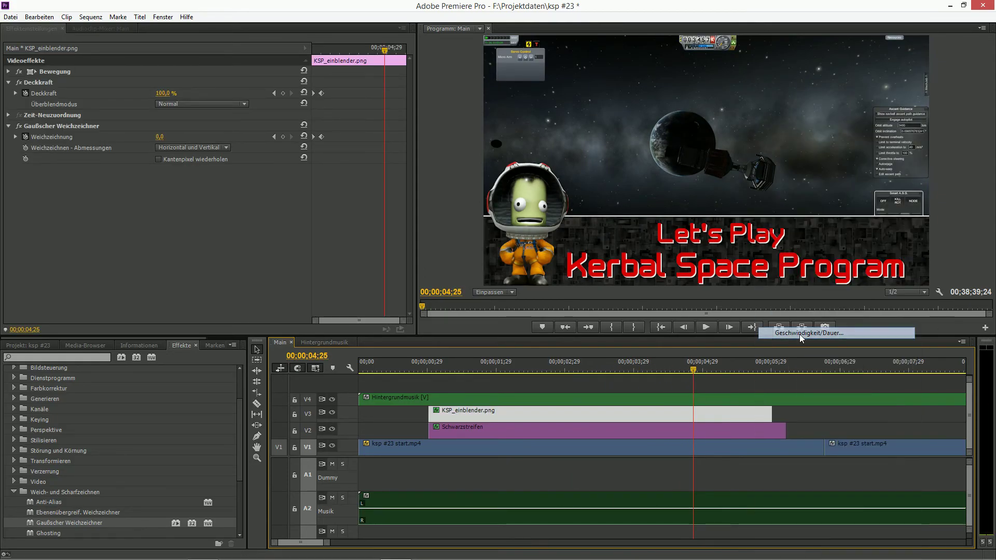
{"action": "key", "text": "End"}
{"action": "key", "text": "BackSpace"}
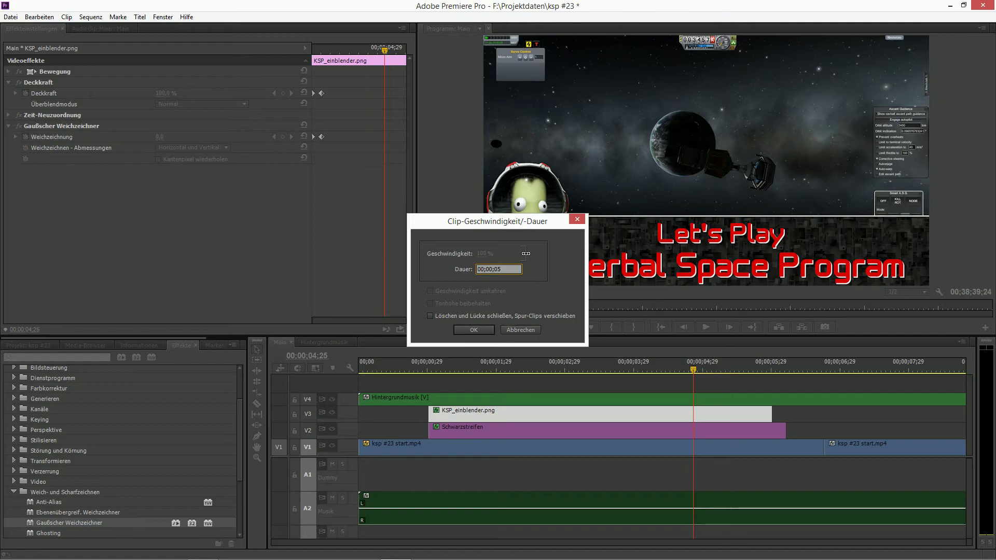
{"action": "key", "text": "Return"}
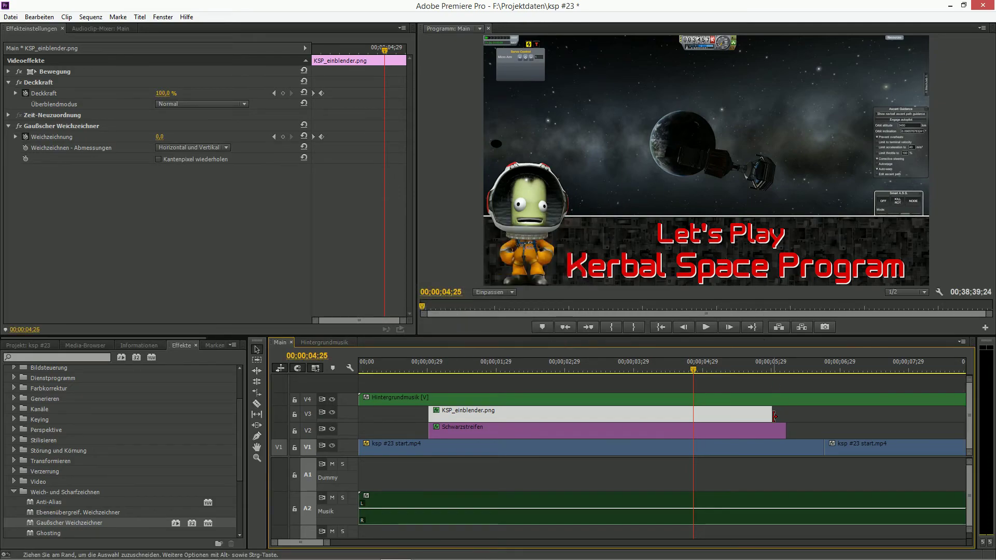
Trim the end of the Schwarzstreifen clip to line up with the end of KSP_einblender.png.
{"action": "left_click_drag", "start_coordinate": [772, 415], "coordinate": [772, 432]}
{"action": "key", "text": "ctrl+s"}
{"action": "left_click", "coordinate": [804, 422]}
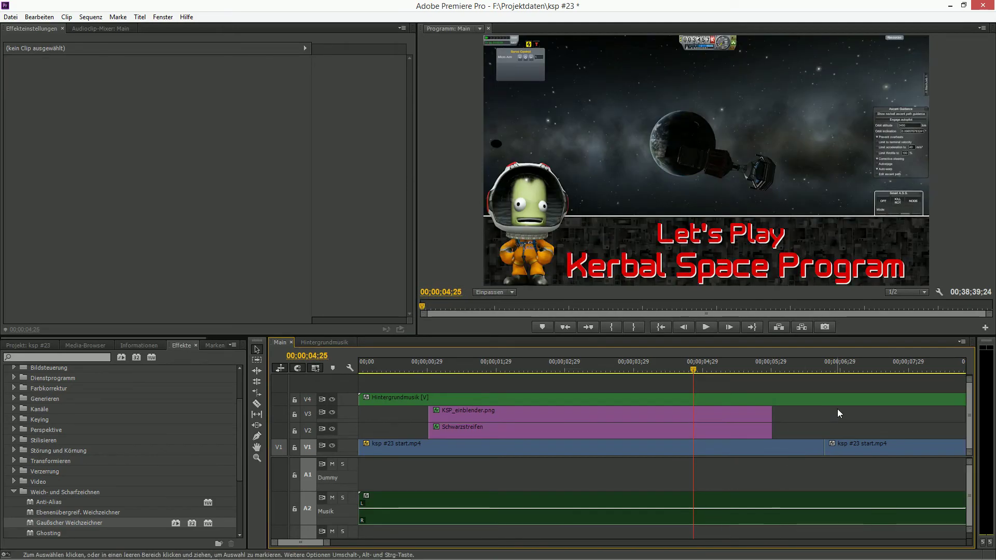
Play back the overlay from the start of its fade-in to just before its end.
{"action": "left_click_drag", "start_coordinate": [695, 369], "coordinate": [427, 379]}
{"action": "key", "text": "space"}
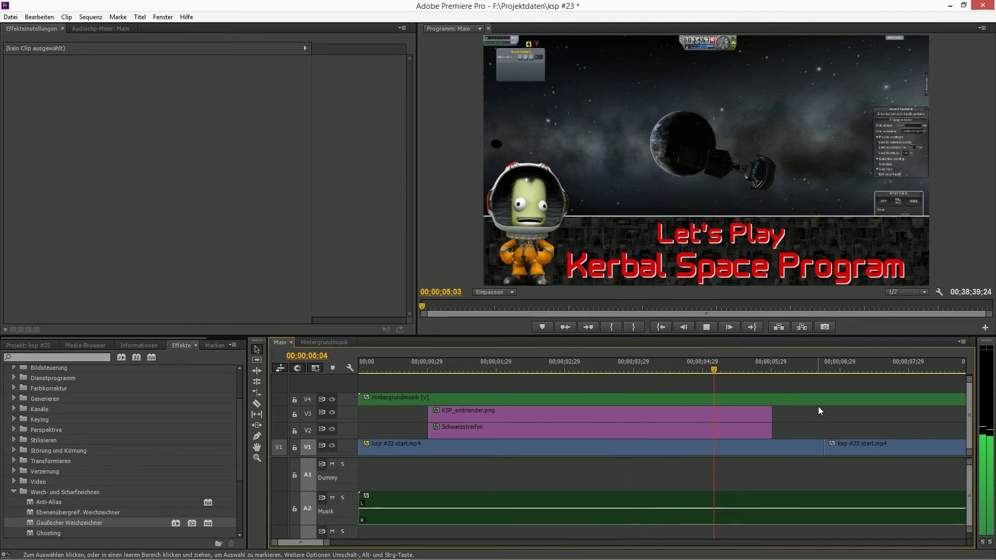
{"action": "key", "text": "space"}
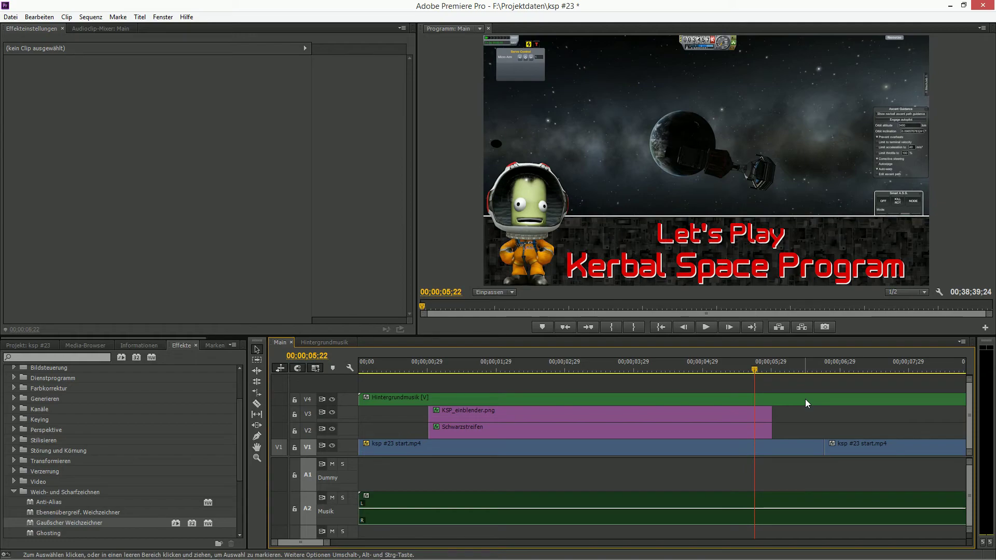
Add 100 % Deckkraft keyframes at 00;00;05;00 to both the KSP_einblender.png and Schwarzstreifen clips.
{"action": "left_click", "coordinate": [750, 370]}
{"action": "left_click_drag", "start_coordinate": [750, 371], "coordinate": [705, 376]}
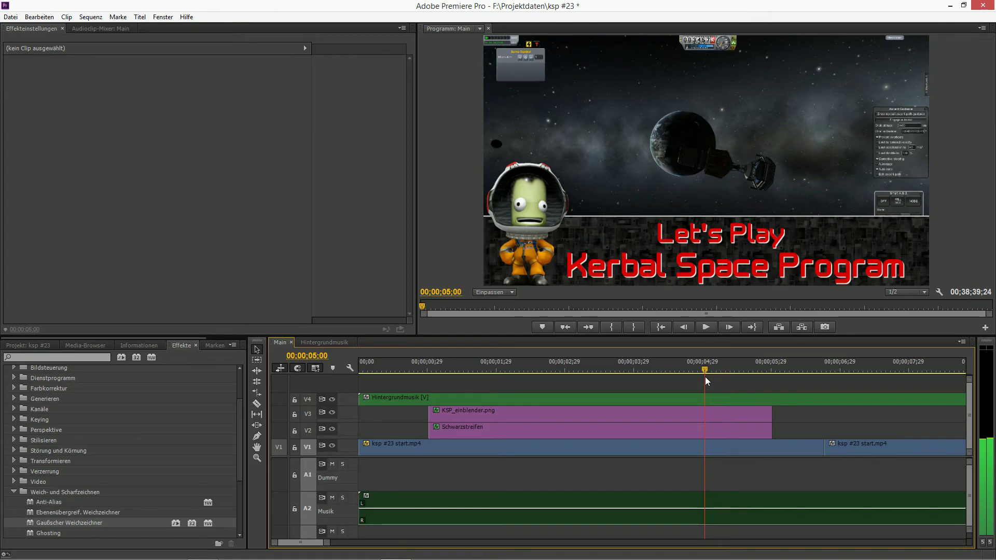
{"action": "left_click", "coordinate": [639, 418]}
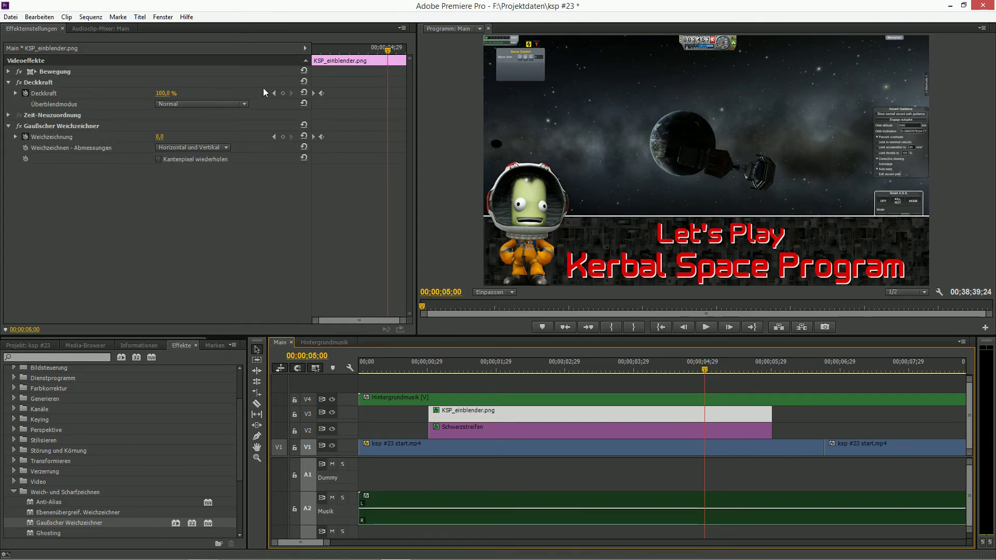
{"action": "left_click", "coordinate": [688, 435]}
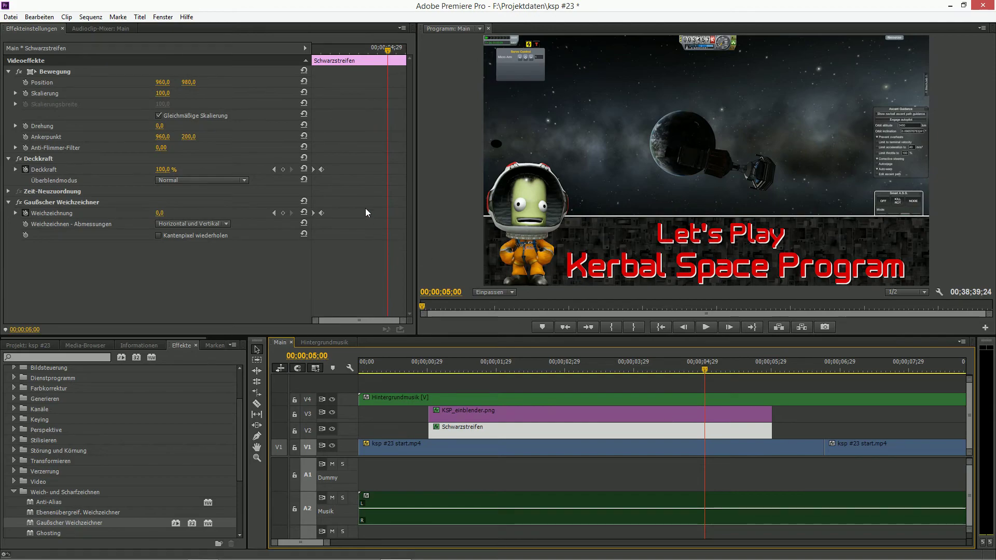
{"action": "left_click", "coordinate": [282, 169]}
Set the Deckkraft of both Schwarzstreifen and KSP_einblender.png to 0 % at 00;00;06;00.
{"action": "left_click_drag", "start_coordinate": [703, 367], "coordinate": [773, 375]}
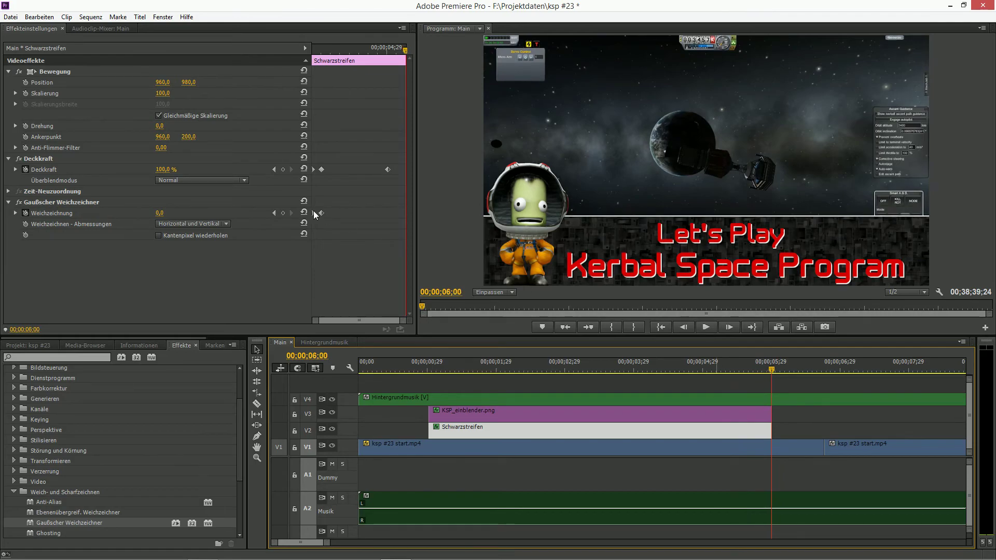
{"action": "left_click_drag", "start_coordinate": [166, 174], "coordinate": [122, 231]}
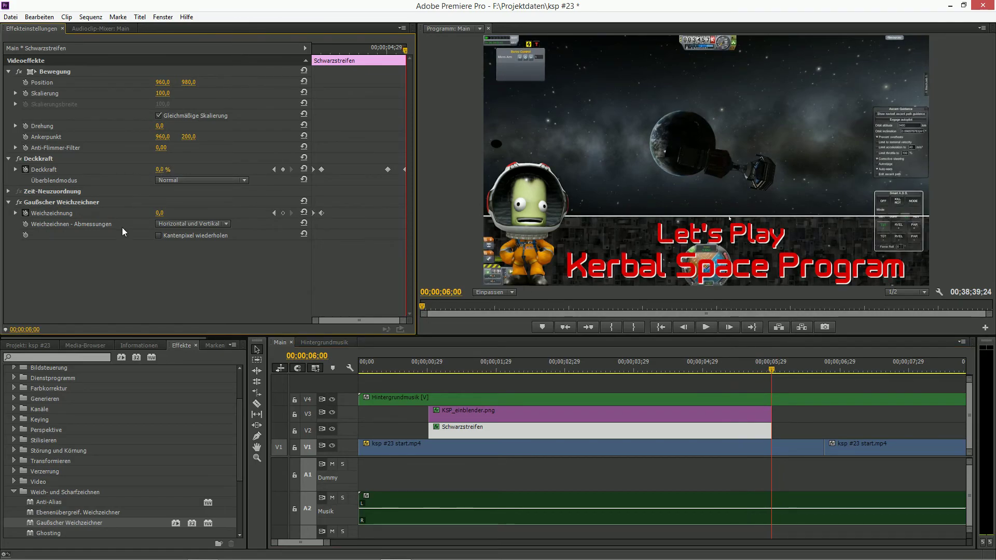
{"action": "left_click", "coordinate": [634, 412]}
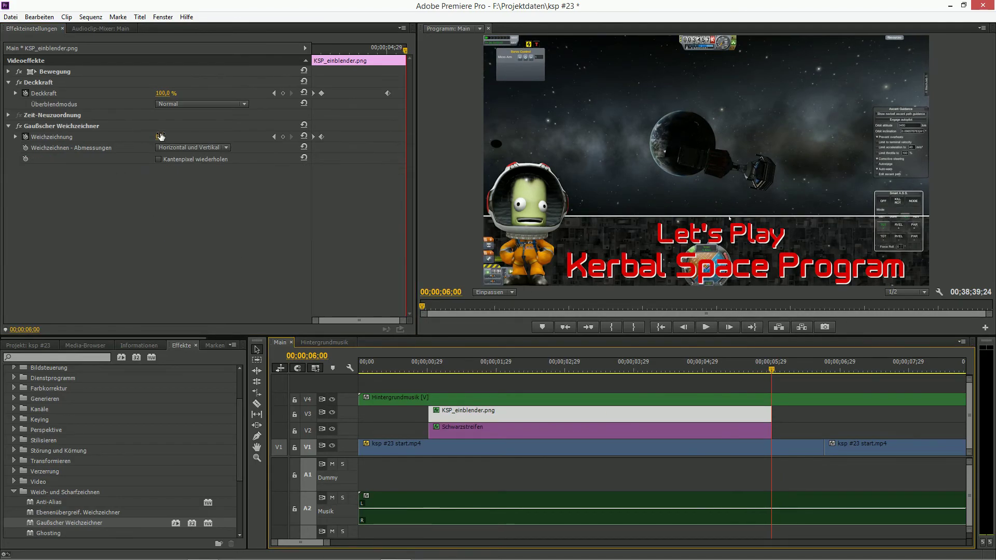
{"action": "left_click", "coordinate": [163, 93]}
{"action": "type", "text": "0"}
{"action": "key", "text": "Return"}
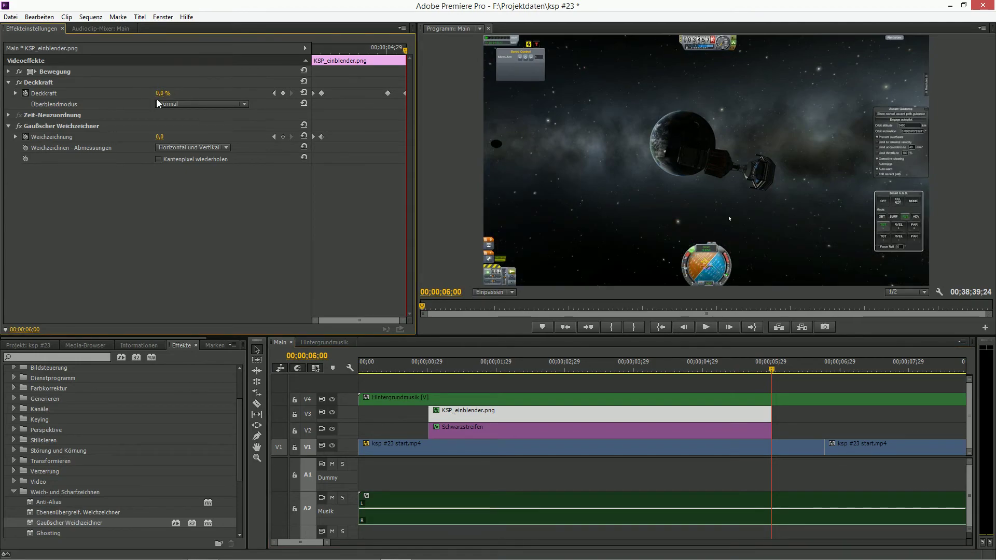
Play back the opacity fade-out of the title and black bar.
{"action": "left_click", "coordinate": [771, 369]}
{"action": "left_click_drag", "start_coordinate": [770, 369], "coordinate": [675, 370]}
{"action": "key", "text": "space"}
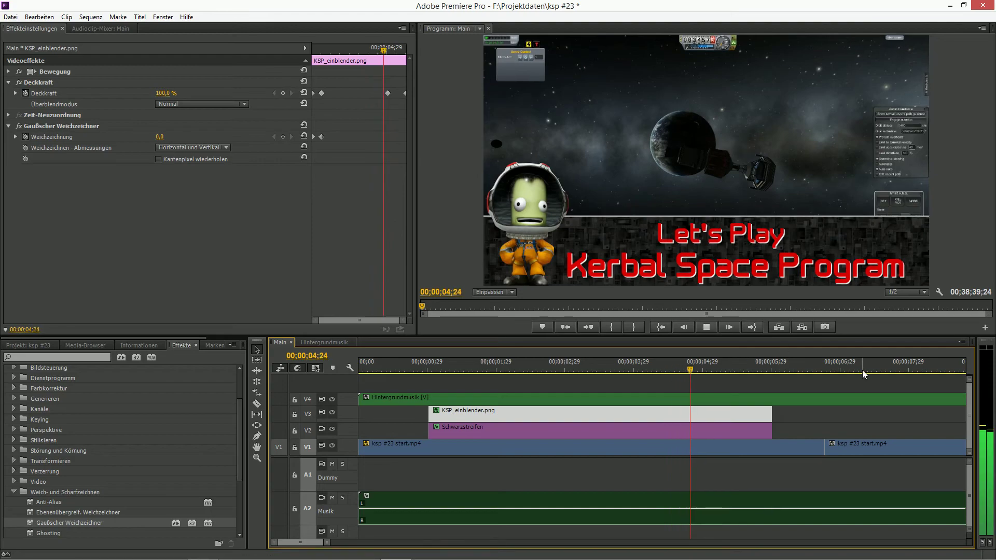
{"action": "key", "text": "space"}
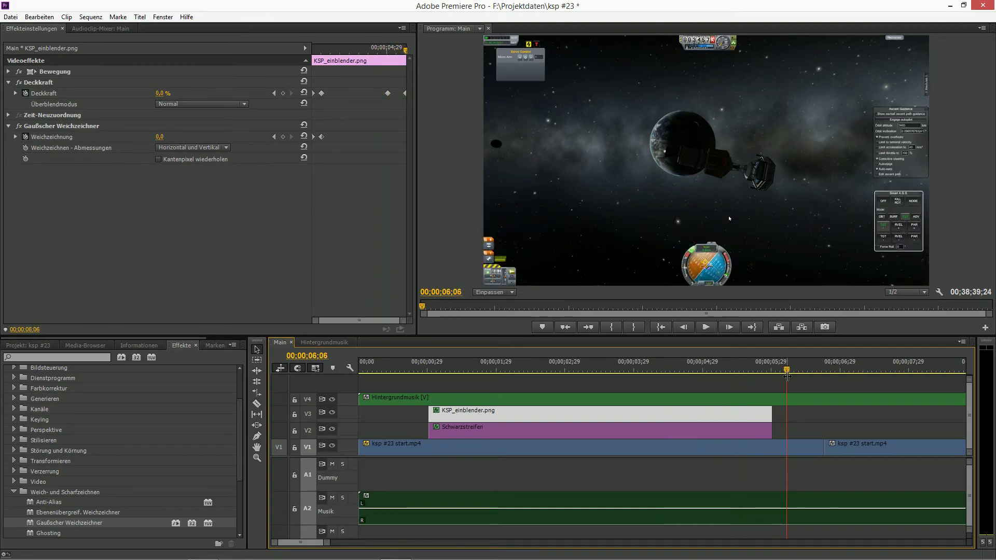
{"action": "key", "text": "Left"}
{"action": "key", "text": "Left"}
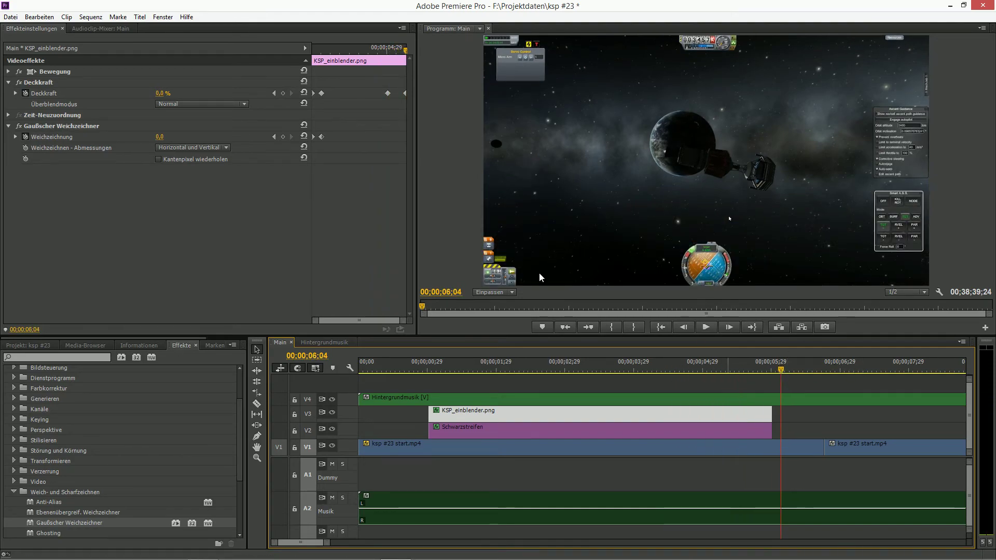
Keyframe the Weichzeichnung of KSP_einblender.png from 0 at 00;00;05;10 to 100 at 00;00;06;00.
{"action": "left_click", "coordinate": [274, 94]}
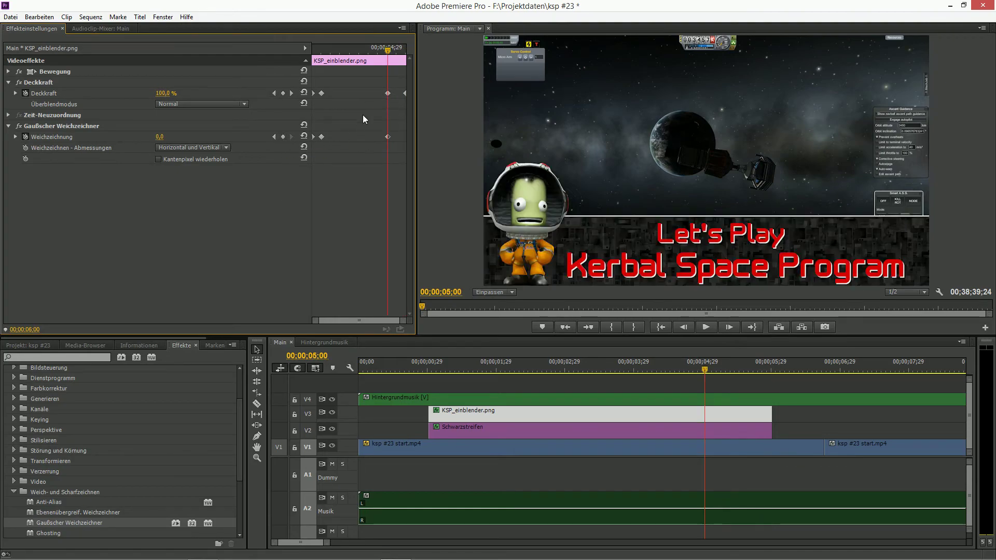
{"action": "left_click", "coordinate": [291, 93]}
{"action": "left_click_drag", "start_coordinate": [167, 136], "coordinate": [221, 137]}
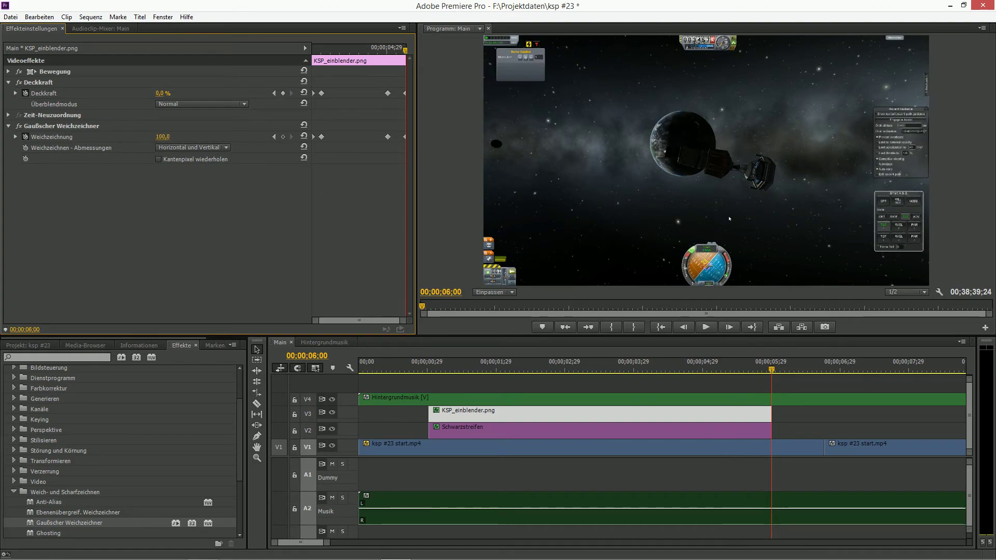
{"action": "left_click_drag", "start_coordinate": [388, 137], "coordinate": [394, 139]}
{"action": "left_click", "coordinate": [274, 137]}
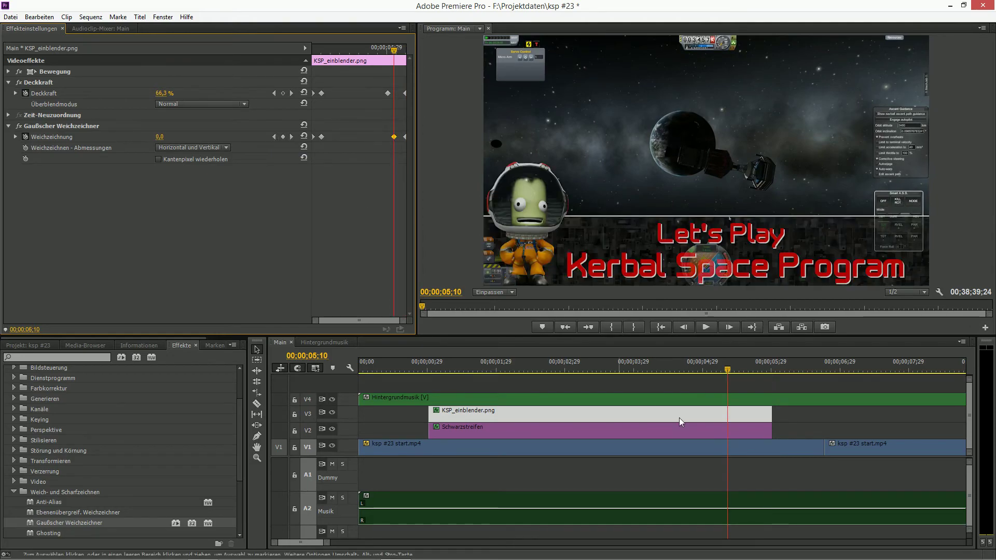
Keyframe the Weichzeichnung of Schwarzstreifen from 0 at 00;00;05;10 to 100 at 00;00;06;00.
{"action": "left_click", "coordinate": [708, 425]}
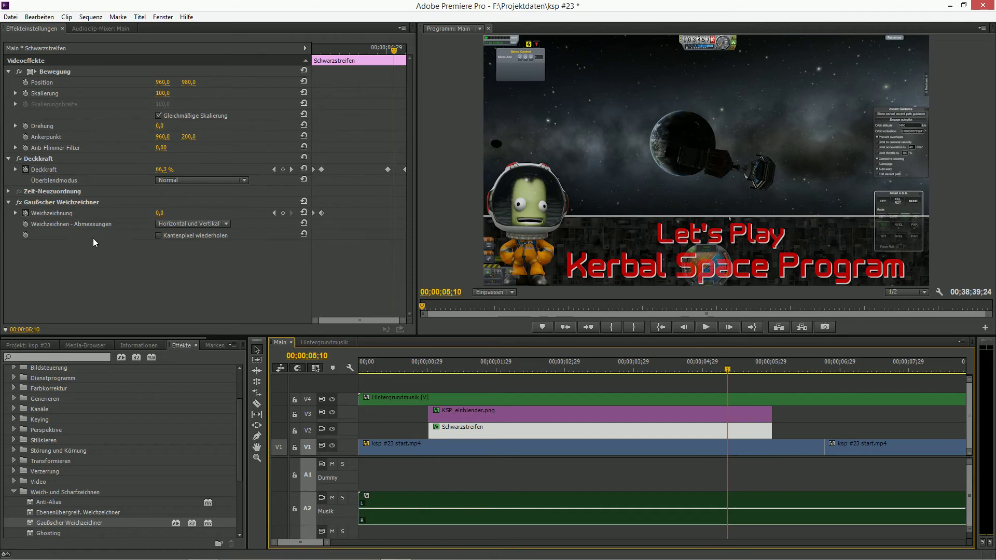
{"action": "left_click", "coordinate": [292, 170]}
{"action": "left_click", "coordinate": [160, 212]}
{"action": "type", "text": "100"}
{"action": "key", "text": "Return"}
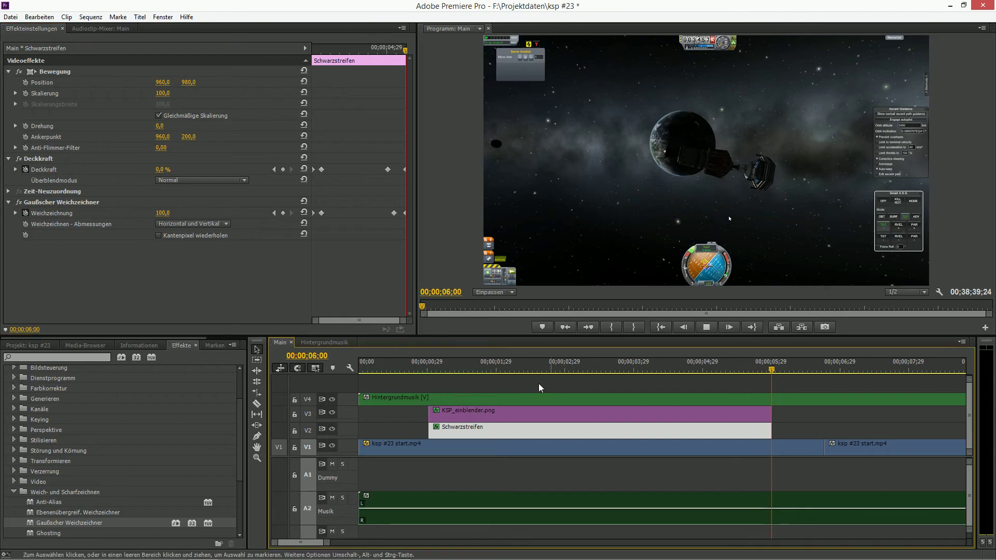
Play back the overlay through its end and scrub over the blurred fade-out.
{"action": "left_click", "coordinate": [408, 369]}
{"action": "key", "text": "space"}
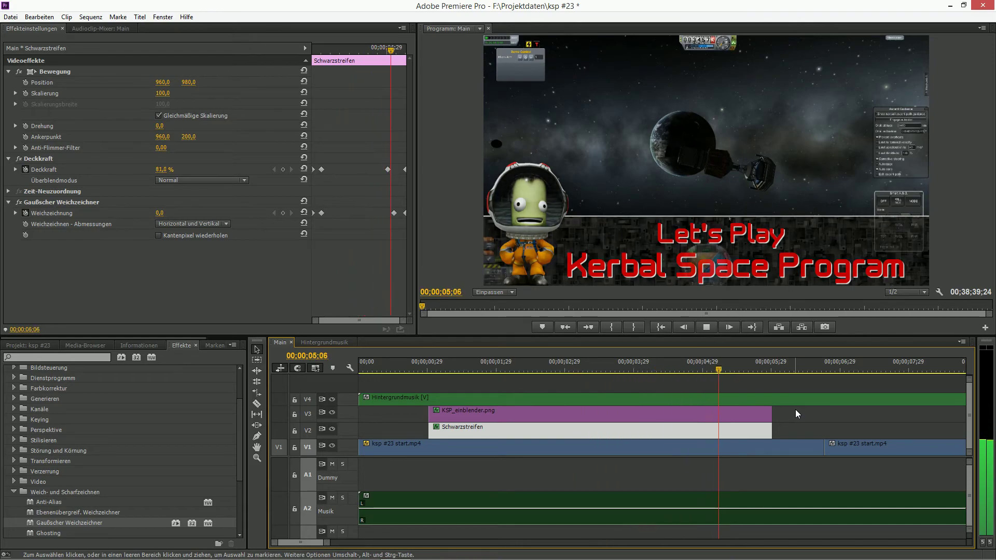
{"action": "key", "text": "space"}
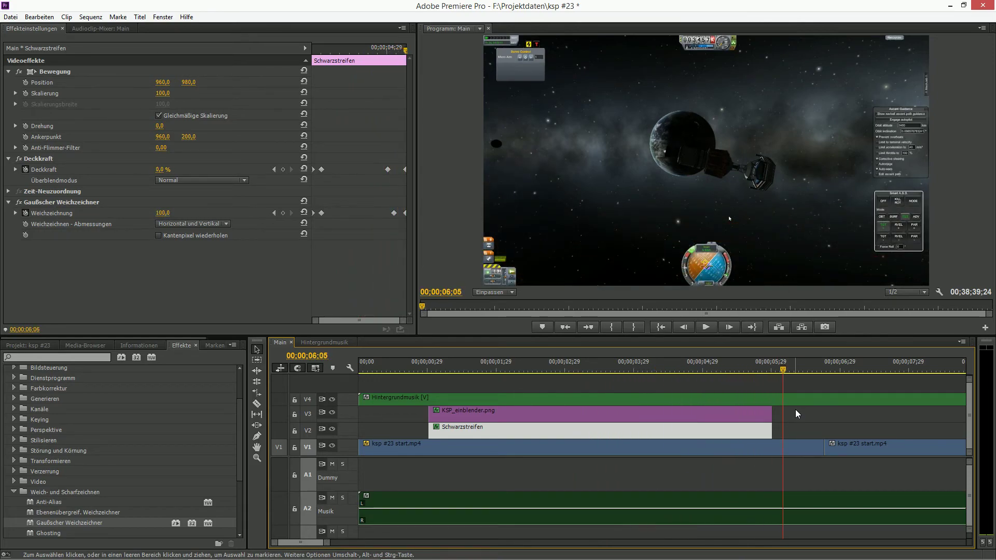
{"action": "left_click", "coordinate": [743, 370]}
{"action": "left_click_drag", "start_coordinate": [746, 370], "coordinate": [760, 387]}
Play the whole intro from the beginning in an enlarged preview and recheck the blurred fade-out around 00;00;05;14.
{"action": "left_click", "coordinate": [415, 369]}
{"action": "key", "text": "Home"}
{"action": "key", "text": "space"}
{"action": "left_click", "coordinate": [438, 228]}
{"action": "key", "text": "grave"}
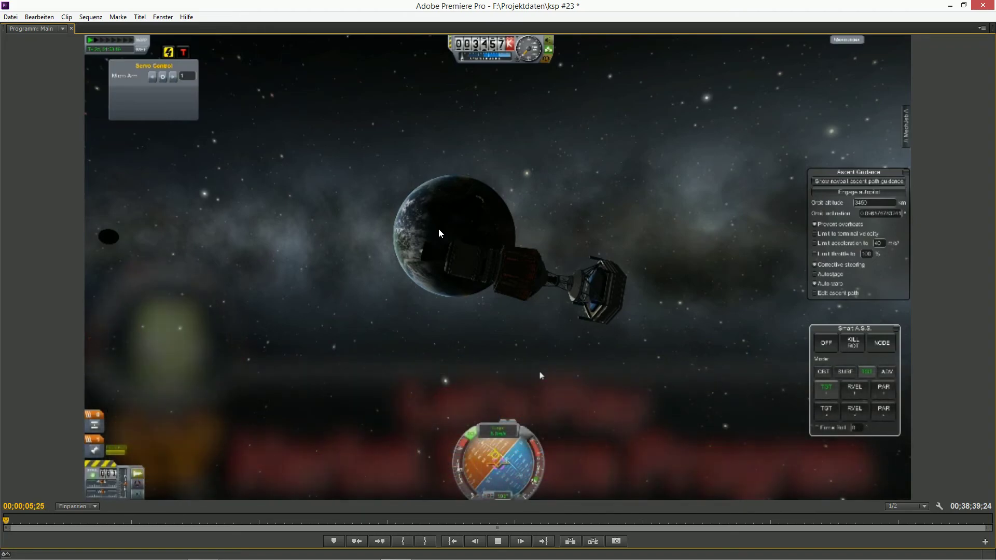
{"action": "key", "text": "space"}
{"action": "key", "text": "grave"}
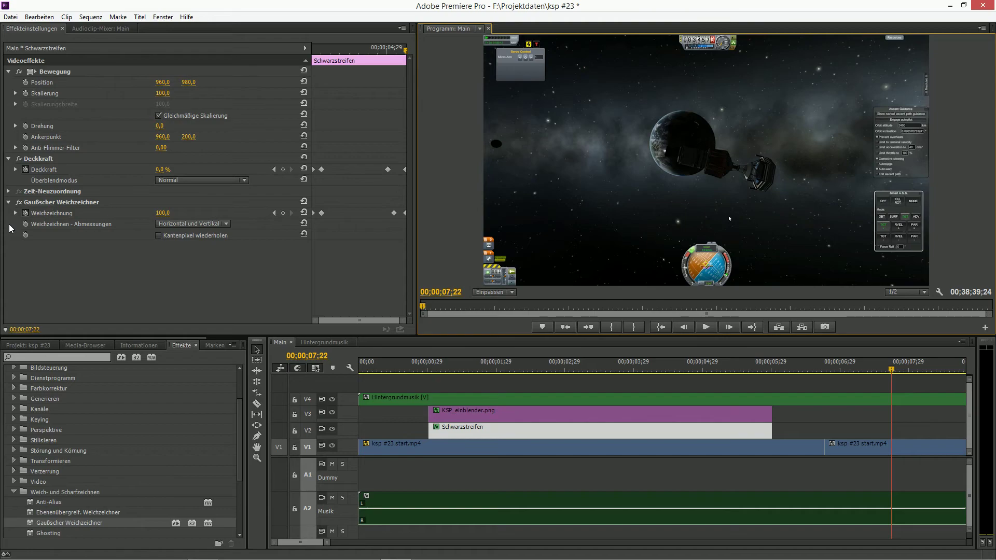
{"action": "left_click", "coordinate": [766, 368]}
{"action": "left_click_drag", "start_coordinate": [767, 370], "coordinate": [737, 381]}
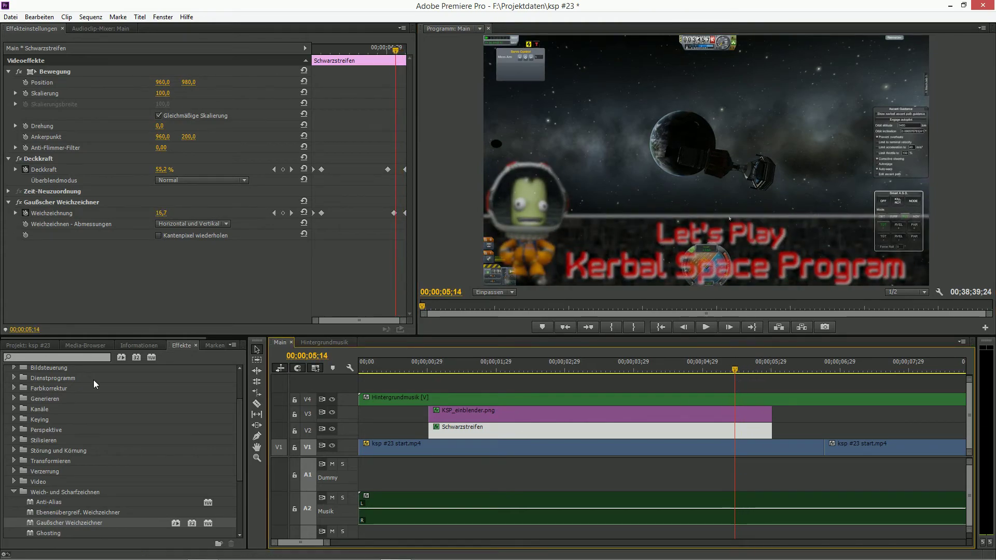
Collapse the Weich- und Scharfzeichnen effects folder and expand Farbkorrektur among the video effects.
{"action": "left_click", "coordinate": [13, 492]}
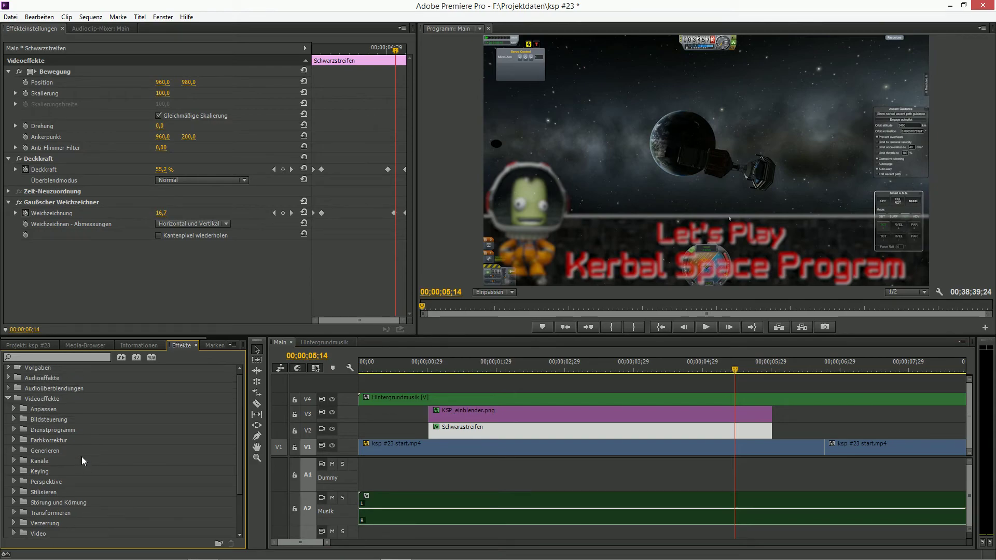
{"action": "left_click", "coordinate": [13, 440]}
{"action": "scroll", "coordinate": [101, 485], "scroll_direction": "down", "scroll_amount": 2}
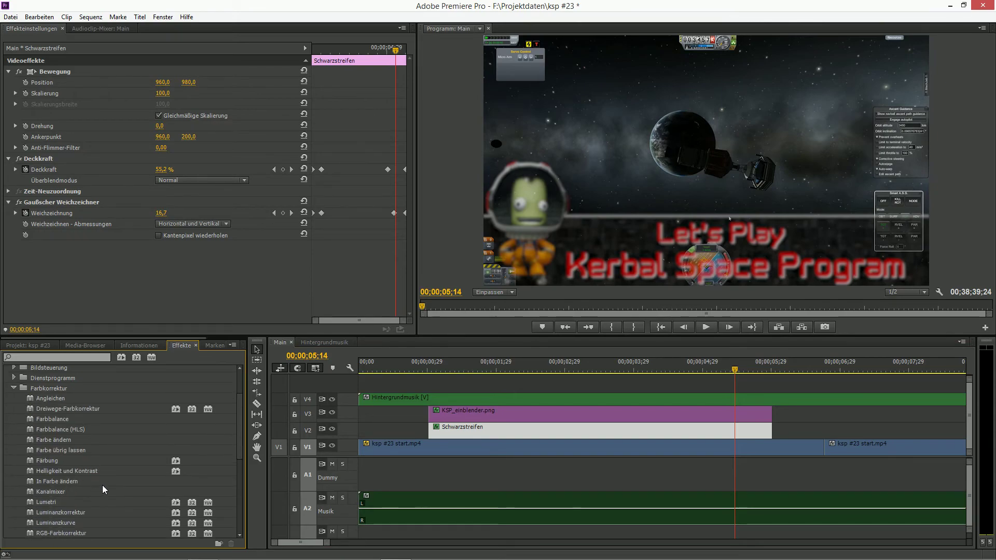
{"action": "left_click_drag", "start_coordinate": [52, 461], "coordinate": [107, 304]}
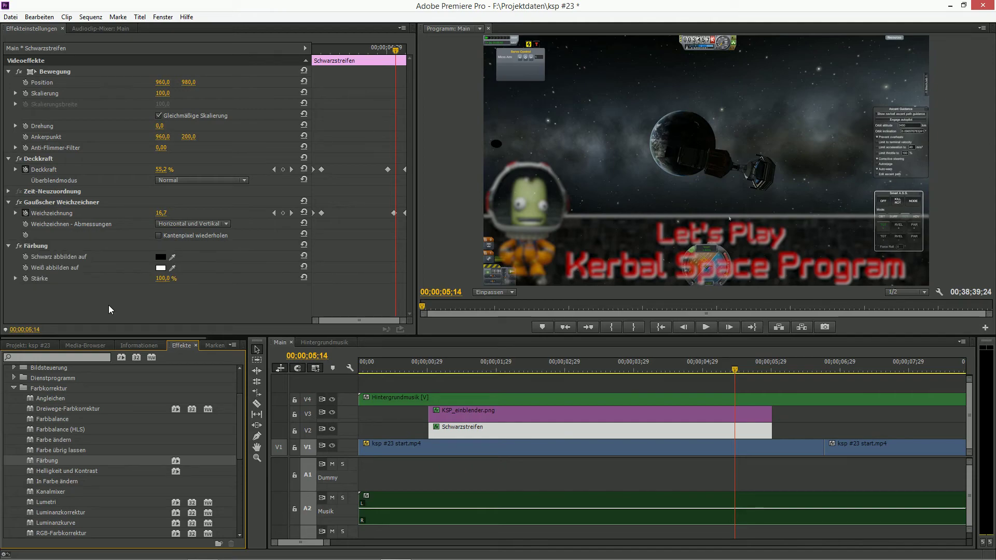
{"action": "left_click", "coordinate": [50, 245]}
{"action": "key", "text": "Delete"}
Apply the Färbung and Helligkeit und Kontrast effects to KSP_einblender.png.
{"action": "left_click", "coordinate": [669, 413]}
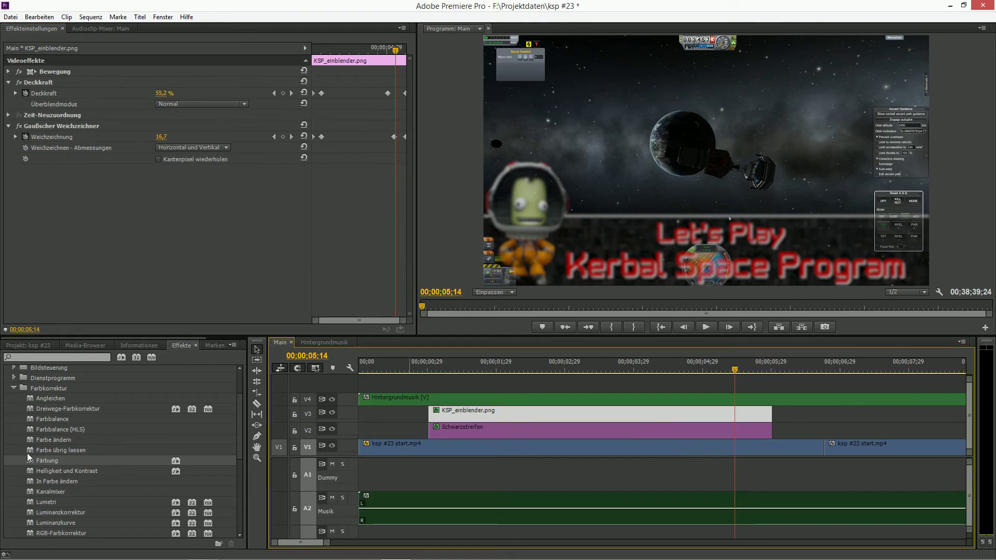
{"action": "left_click_drag", "start_coordinate": [27, 459], "coordinate": [132, 310]}
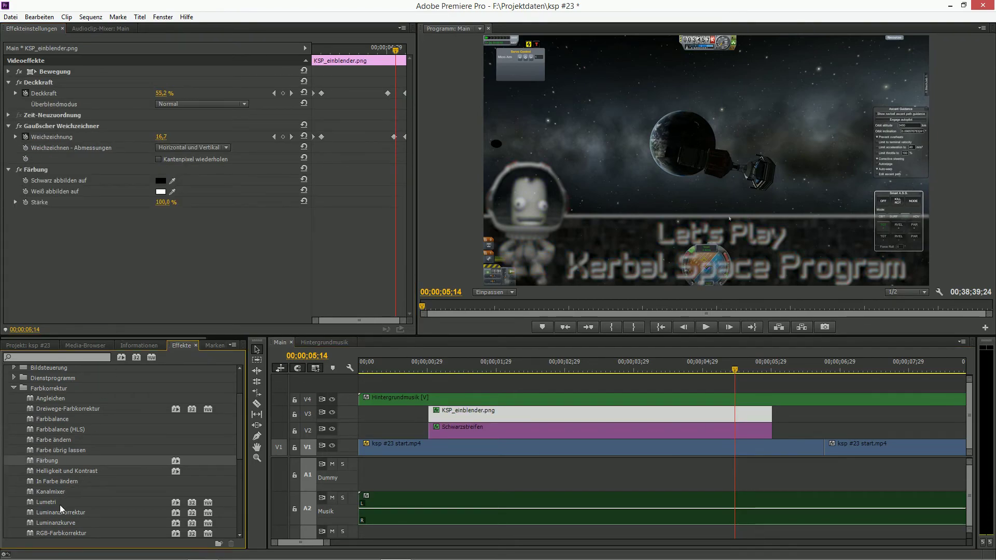
{"action": "left_click_drag", "start_coordinate": [61, 469], "coordinate": [112, 293]}
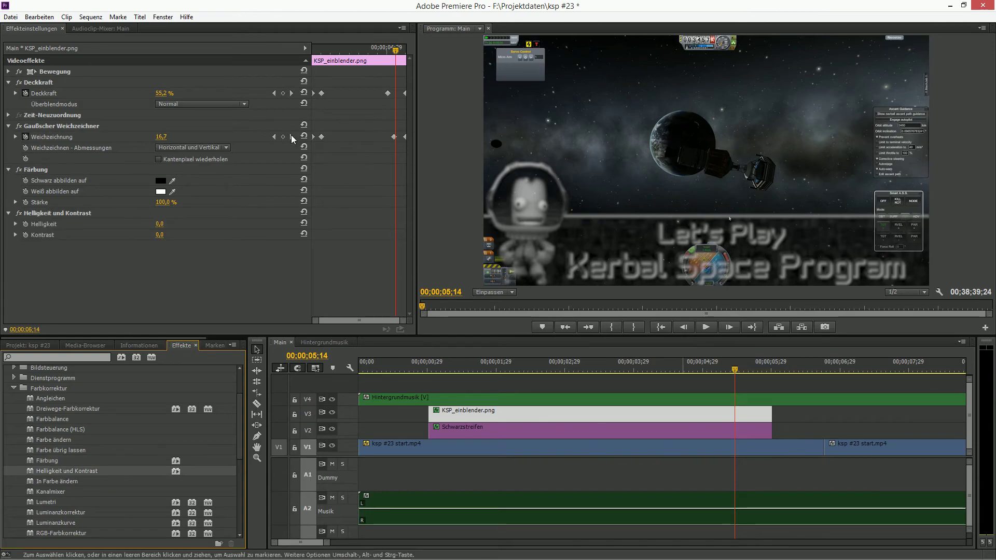
At 00;00;05;10, set the Färbung Stärke of KSP_einblender.png to 0 % and enable keyframing for Stärke, Kontrast and Helligkeit.
{"action": "left_click", "coordinate": [274, 136]}
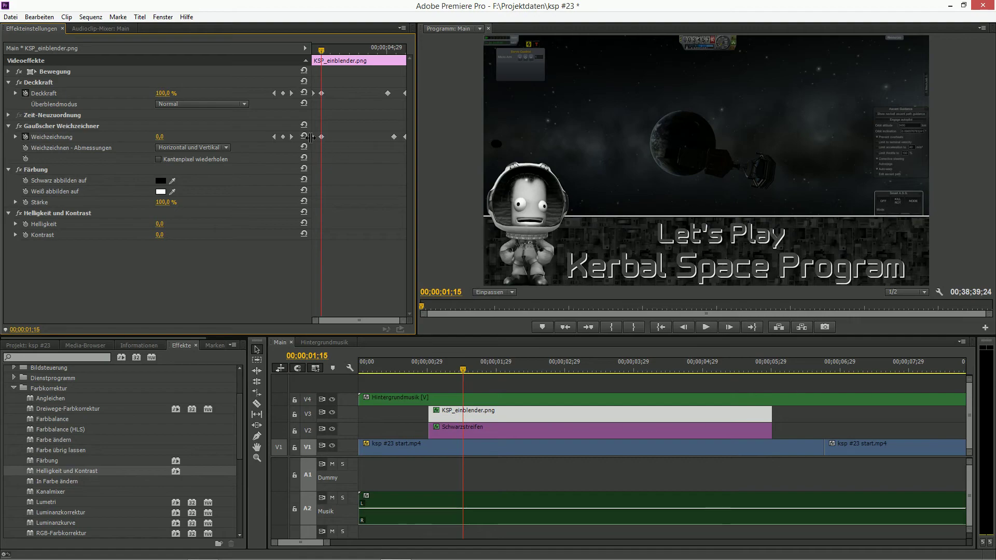
{"action": "left_click_drag", "start_coordinate": [162, 201], "coordinate": [117, 204]}
{"action": "left_click", "coordinate": [26, 202]}
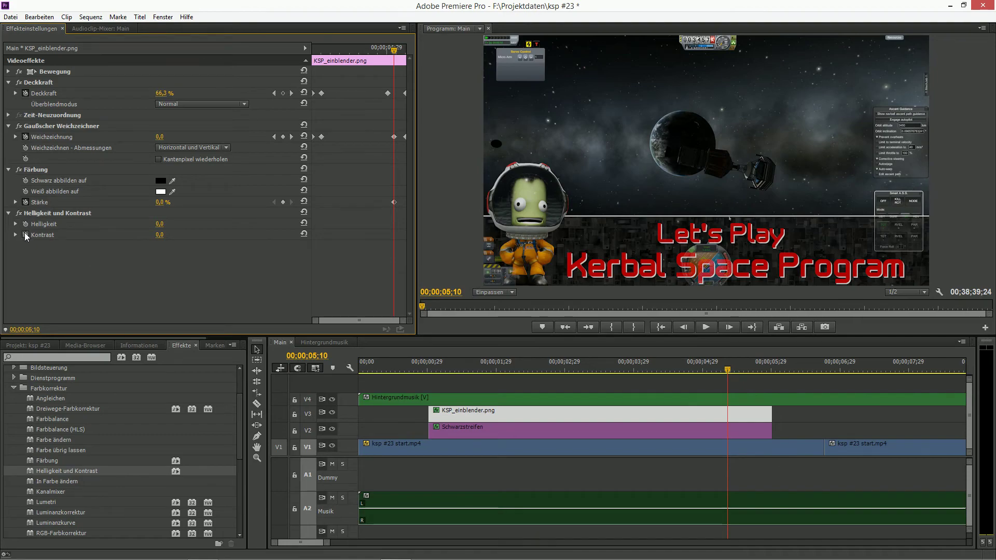
{"action": "left_click", "coordinate": [25, 235]}
{"action": "left_click", "coordinate": [25, 224]}
Set a Färbung Stärke keyframe of 100 % on KSP_einblender.png at 00;00;06;00.
{"action": "left_click", "coordinate": [292, 137]}
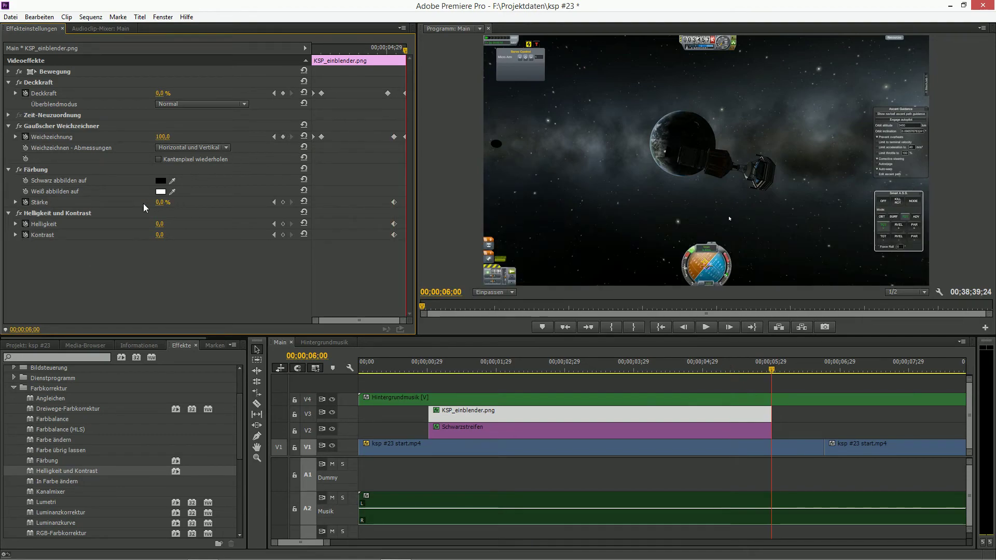
{"action": "left_click", "coordinate": [161, 202]}
{"action": "type", "text": "100"}
{"action": "key", "text": "Return"}
Try a Helligkeit of -44 and a Kontrast of 79 on KSP_einblender.png at 00;00;05;10.
{"action": "left_click", "coordinate": [273, 226]}
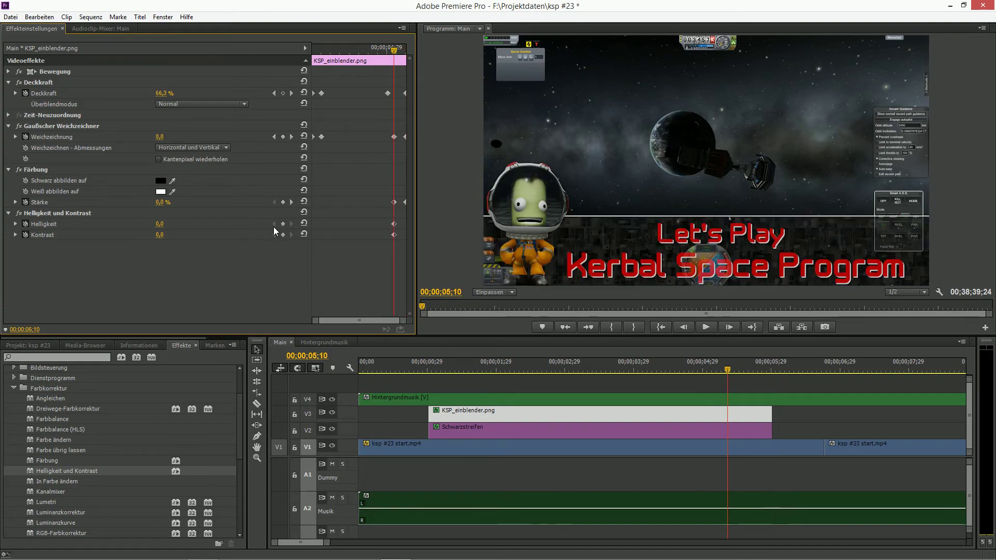
{"action": "left_click", "coordinate": [159, 224]}
{"action": "type", "text": "-15"}
{"action": "key", "text": "Return"}
{"action": "mouse_move", "coordinate": [162, 224]}
{"action": "left_mouse_down"}
{"action": "mouse_move", "coordinate": [109, 224]}
{"action": "mouse_move", "coordinate": [143, 224]}
{"action": "left_mouse_up"}
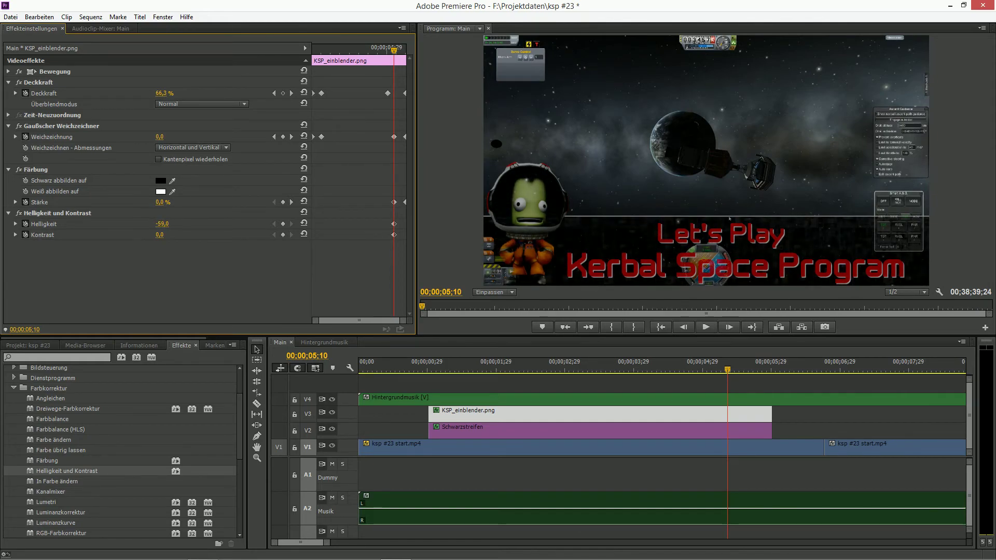
{"action": "left_click", "coordinate": [159, 235]}
{"action": "type", "text": "43"}
{"action": "key", "text": "Return"}
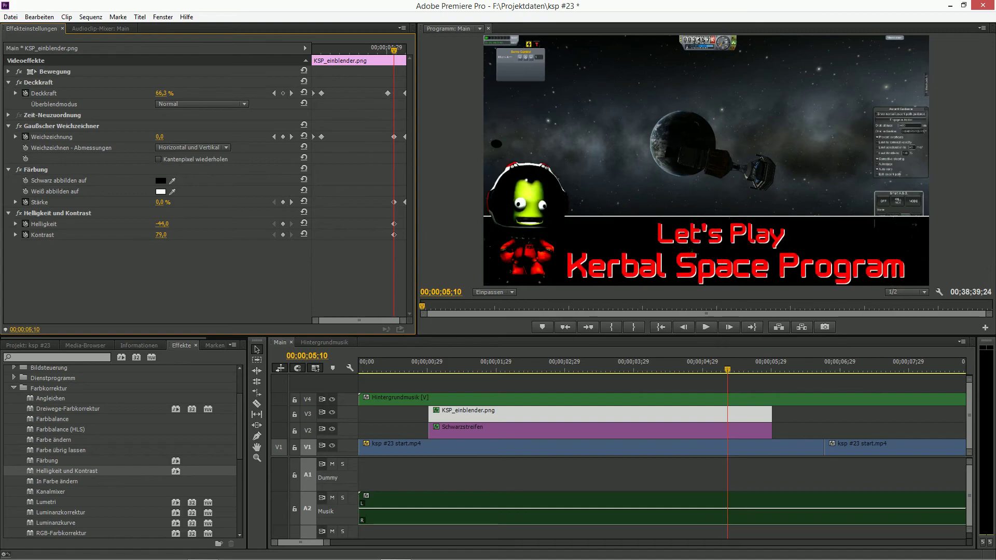
Reset both Kontrast and Helligkeit of KSP_einblender.png to 0 at 00;00;05;10.
{"action": "left_click_drag", "start_coordinate": [160, 234], "coordinate": [103, 234]}
{"action": "left_click", "coordinate": [163, 234]}
{"action": "type", "text": "0"}
{"action": "key", "text": "Return"}
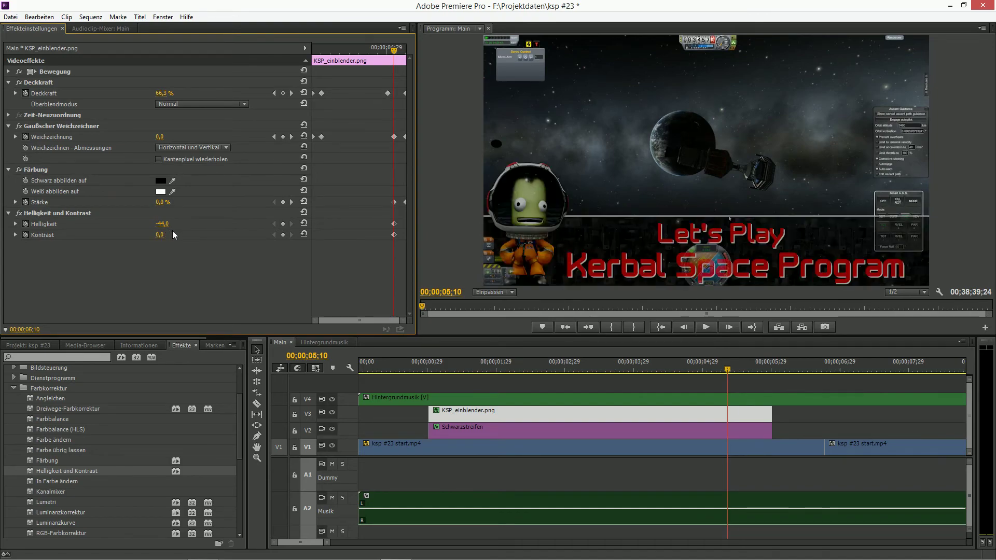
{"action": "left_click", "coordinate": [162, 223]}
{"action": "type", "text": "0"}
{"action": "key", "text": "Return"}
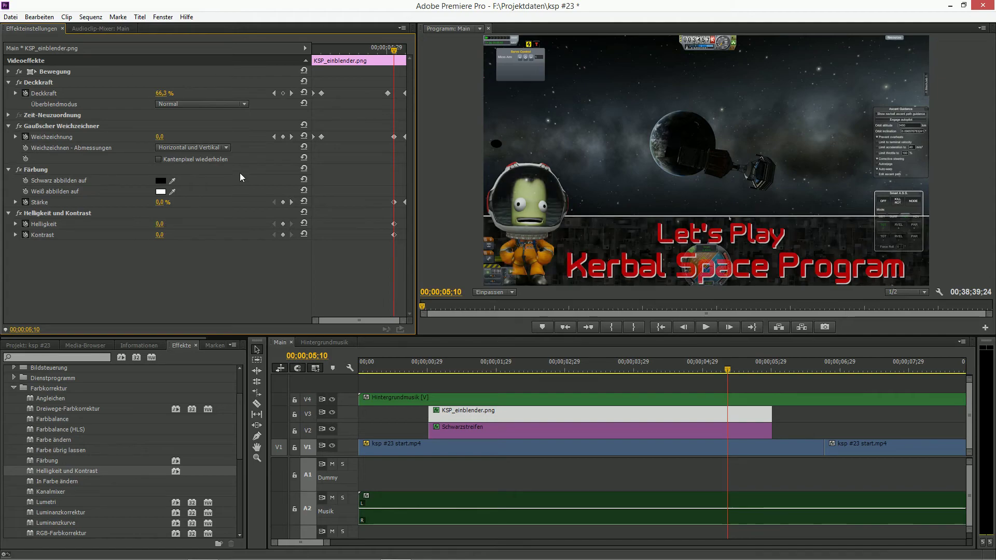
Remove the Kontrast keyframes from KSP_einblender.png and keyframe its Helligkeit at -40 at 00;00;06;00.
{"action": "left_click", "coordinate": [291, 201]}
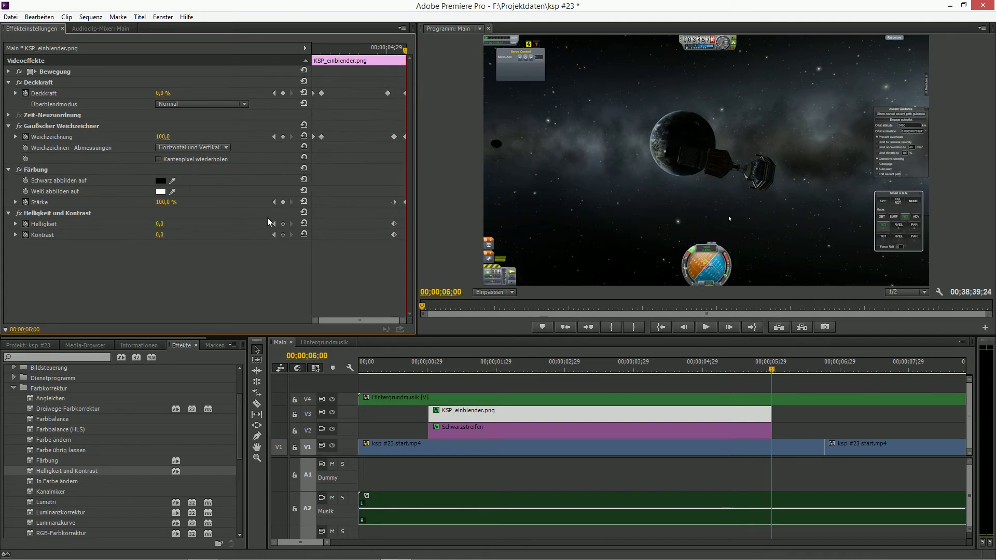
{"action": "left_click", "coordinate": [25, 235]}
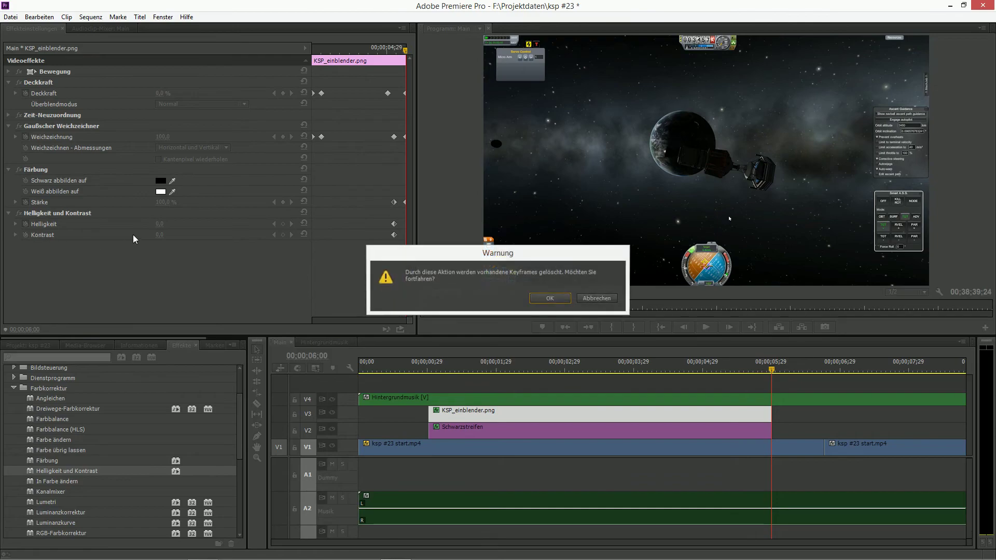
{"action": "key", "text": "Return"}
{"action": "left_click", "coordinate": [160, 223]}
{"action": "type", "text": "-"}
{"action": "key", "text": "Escape"}
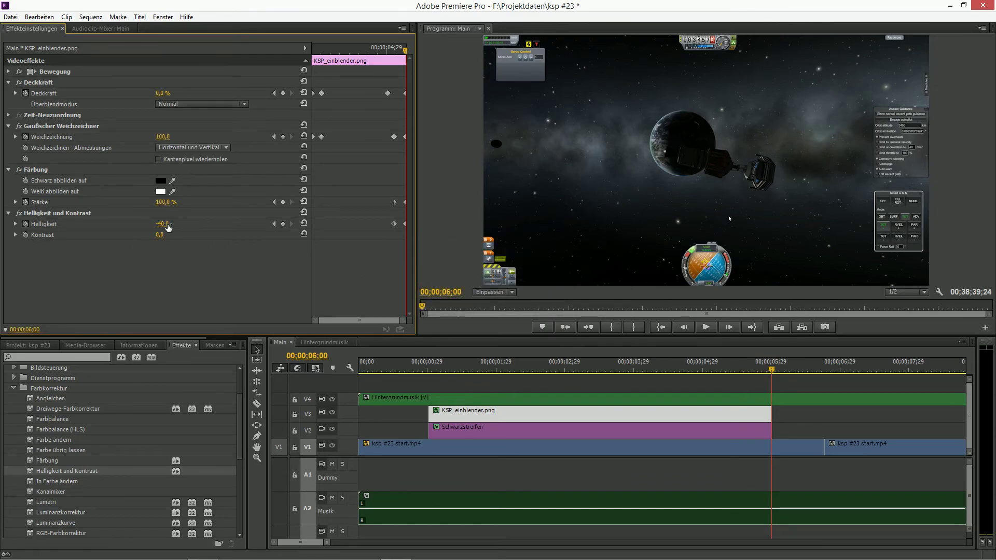
Play back the title's fade-out repeatedly from shortly before 00;00;05;10 to check the colour and brightness change.
{"action": "left_click", "coordinate": [712, 366]}
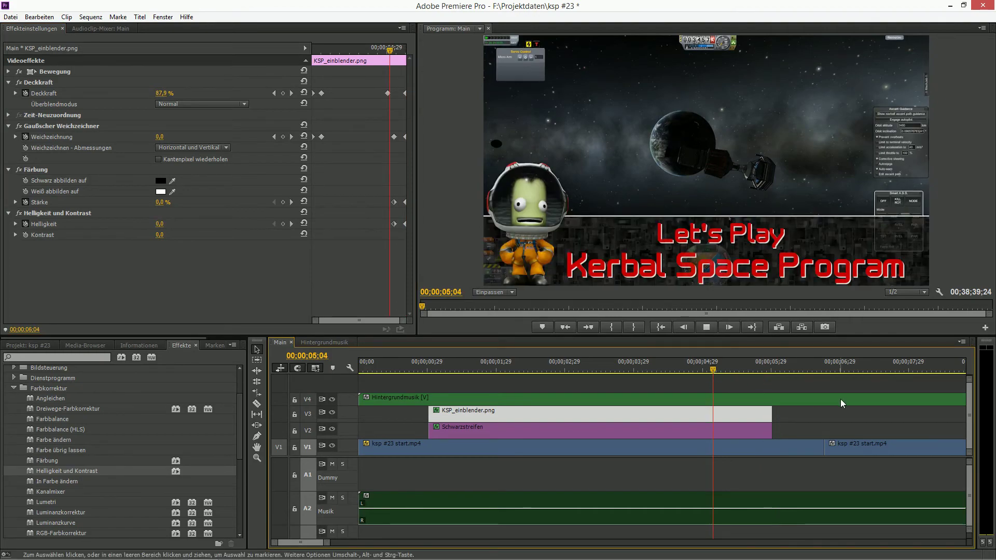
{"action": "key", "text": "space"}
{"action": "key", "text": "space"}
{"action": "left_click", "coordinate": [732, 372]}
{"action": "key", "text": "space"}
{"action": "left_click", "coordinate": [688, 371]}
{"action": "key", "text": "space"}
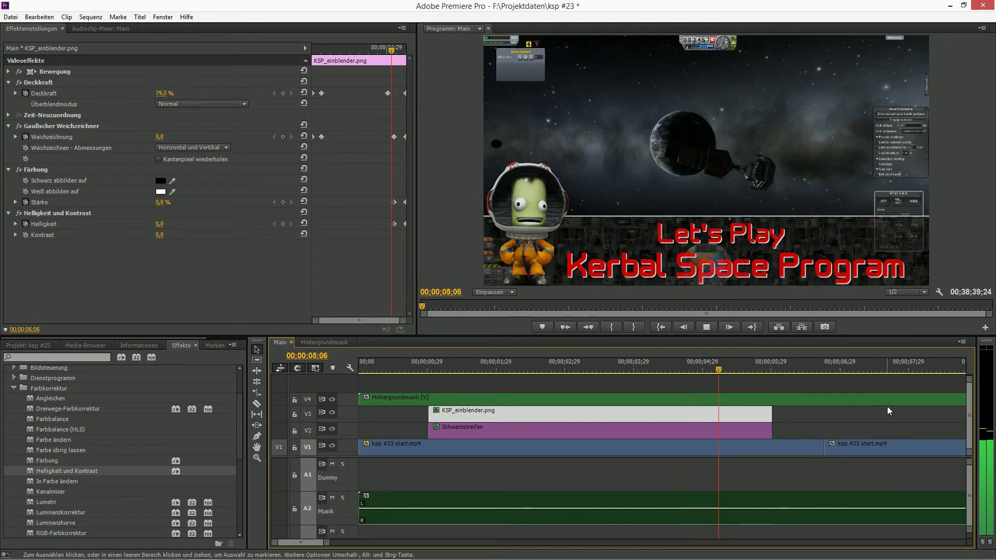
{"action": "left_click", "coordinate": [702, 385]}
{"action": "left_click", "coordinate": [690, 368]}
{"action": "key", "text": "space"}
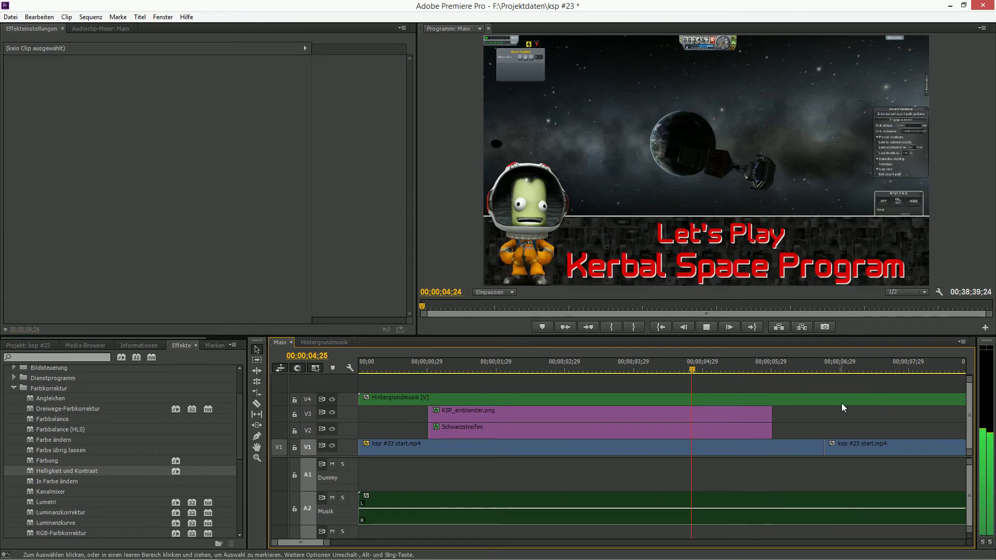
Shift the first Färbung Stärke keyframe of KSP_einblender.png slightly later and play back the fade-out.
{"action": "left_click", "coordinate": [739, 411]}
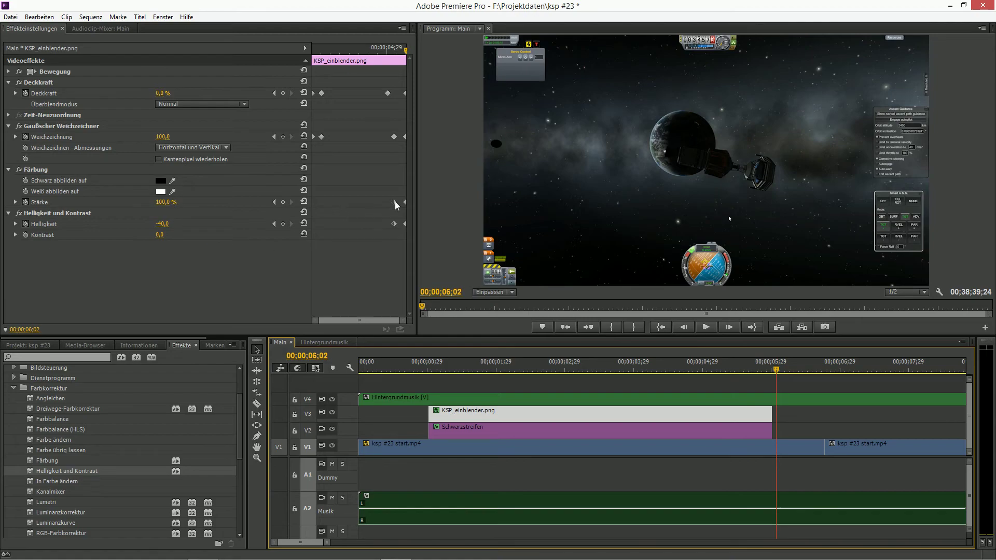
{"action": "left_click_drag", "start_coordinate": [394, 202], "coordinate": [398, 202]}
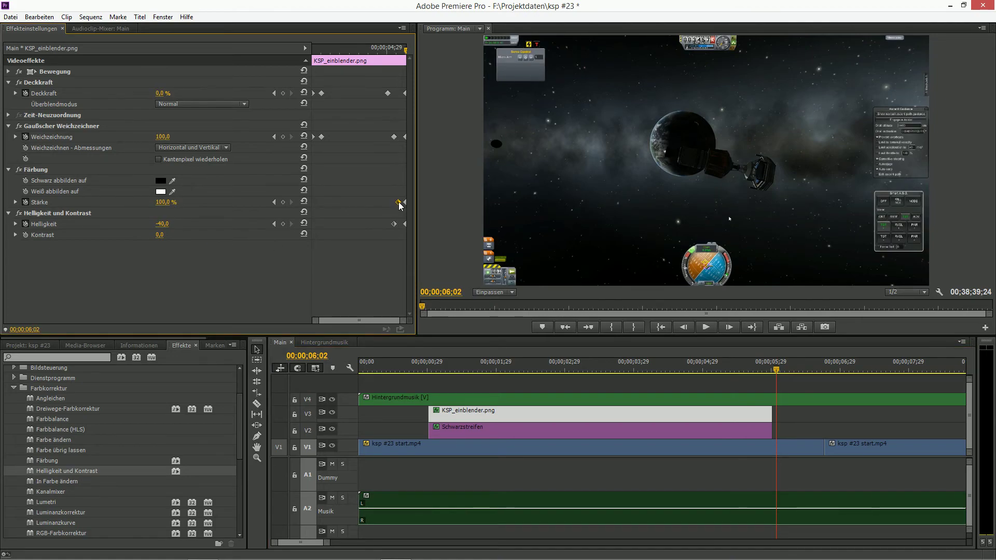
{"action": "left_click", "coordinate": [705, 369]}
{"action": "key", "text": "space"}
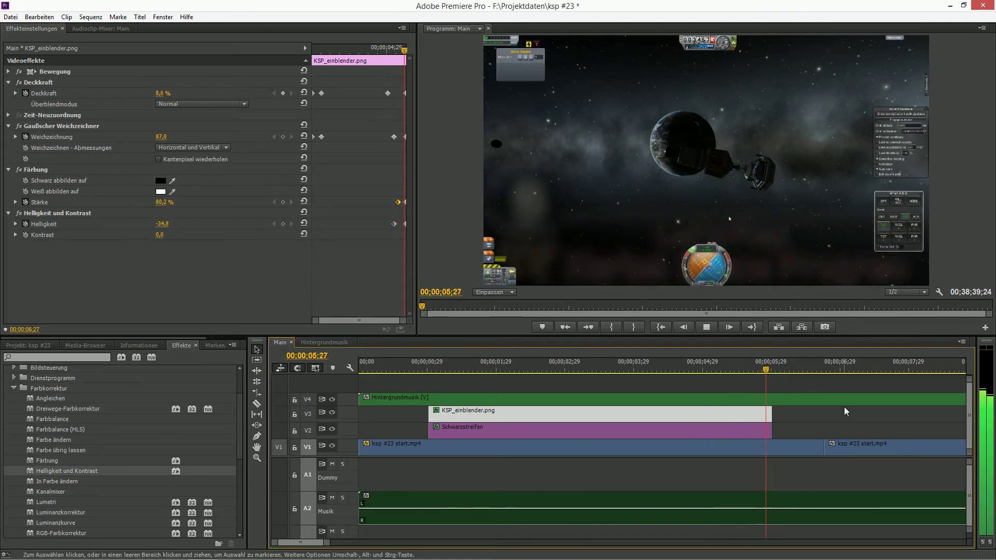
Replay the section around the fade-out and review it in an enlarged program preview.
{"action": "key", "text": "shift+k"}
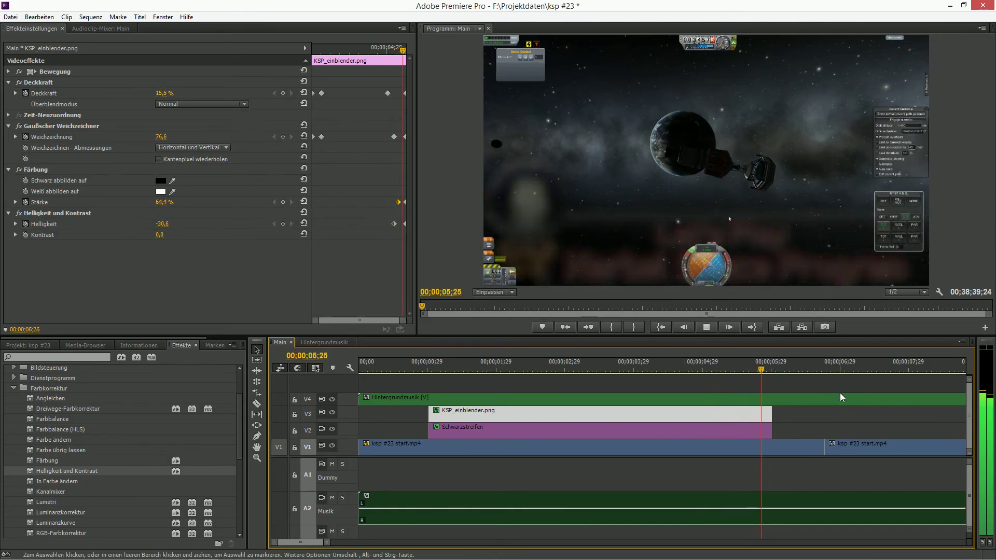
{"action": "key", "text": "grave"}
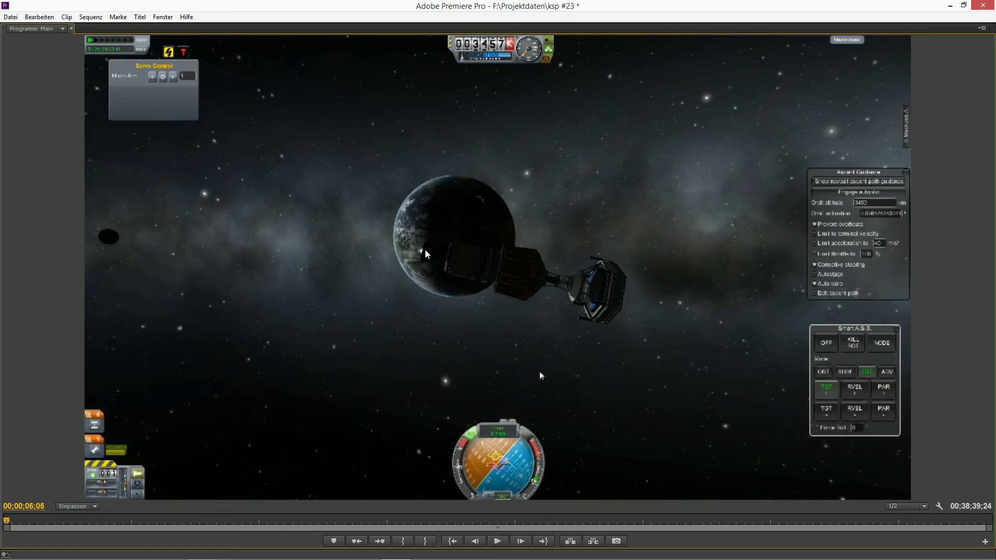
{"action": "key", "text": "grave"}
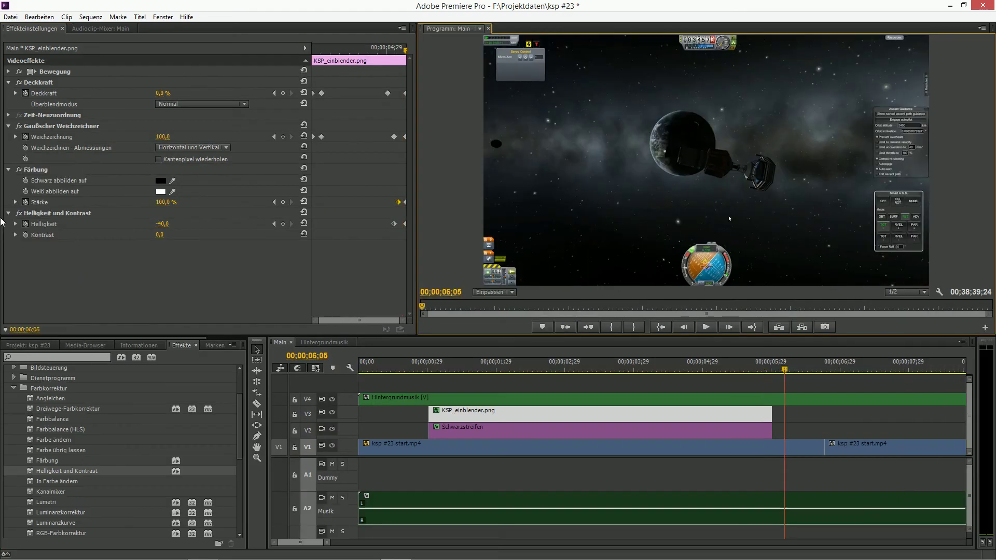
Render the video previews of the Main sequence.
{"action": "left_click", "coordinate": [652, 328]}
{"action": "key", "text": "Return"}
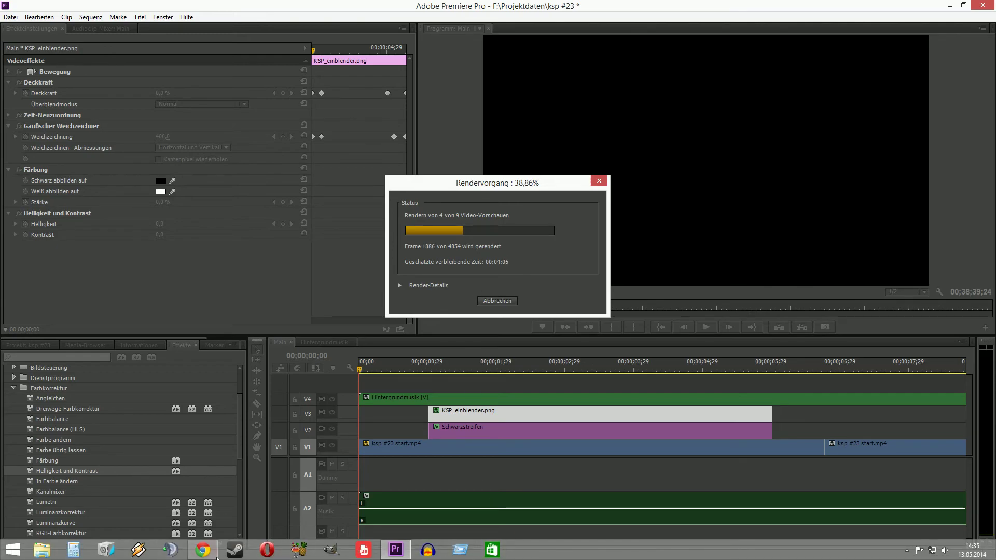
Switch to Chrome, check the progress of the YouTube upload, and return to the Live im Studio playlist.
{"action": "left_click", "coordinate": [203, 550]}
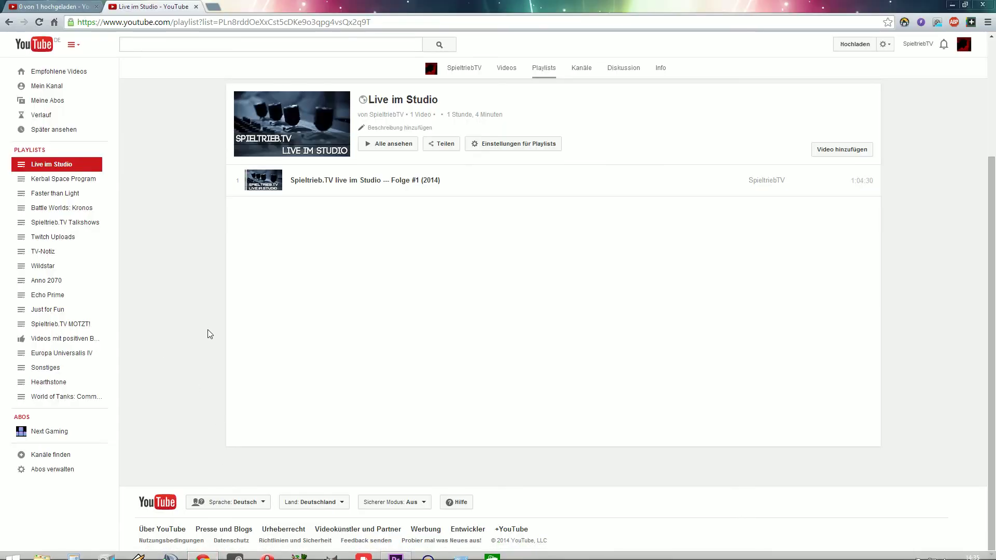
{"action": "left_click", "coordinate": [51, 6]}
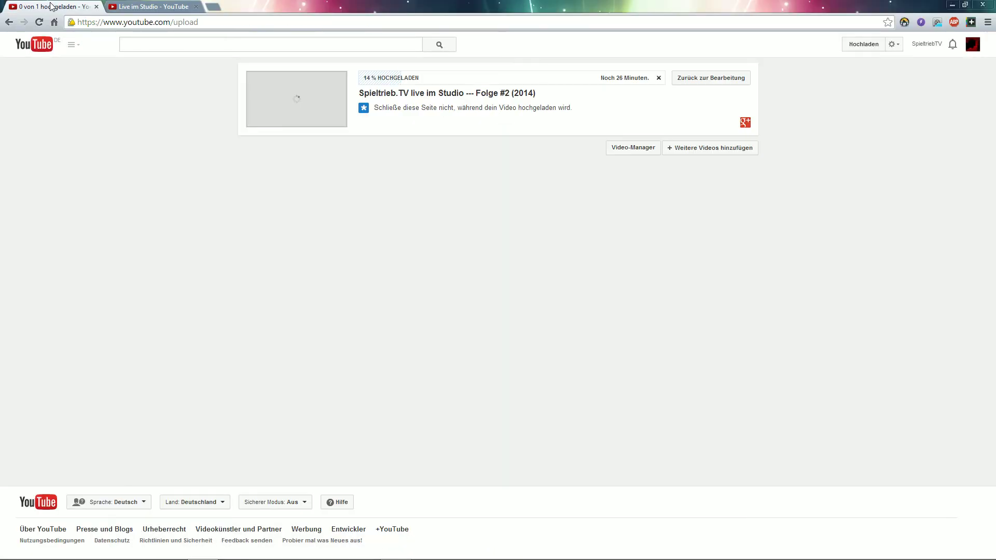
{"action": "left_click", "coordinate": [153, 6]}
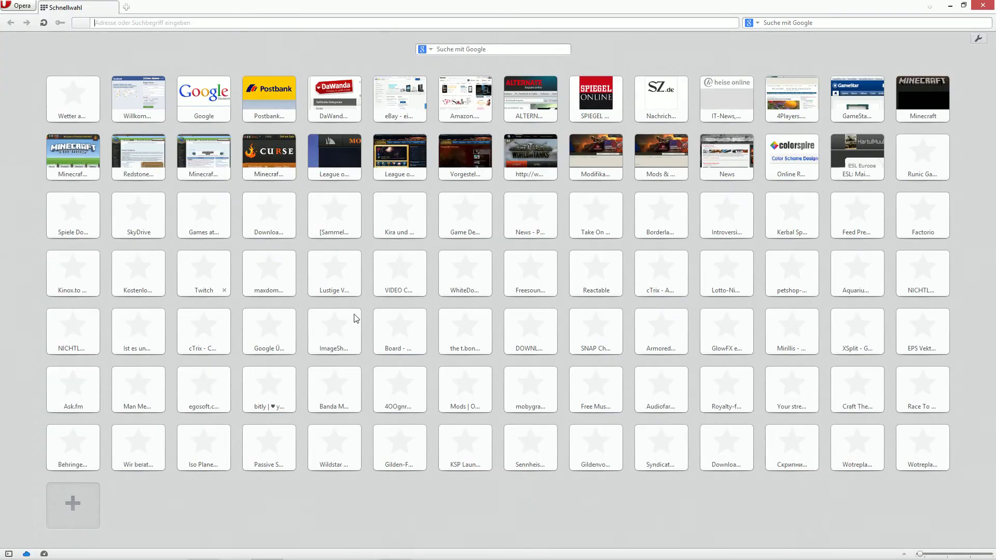
In Opera, search for google and open YouTube from the Google apps.
{"action": "left_click", "coordinate": [116, 22]}
{"action": "type", "text": "google"}
{"action": "key", "text": "Return"}
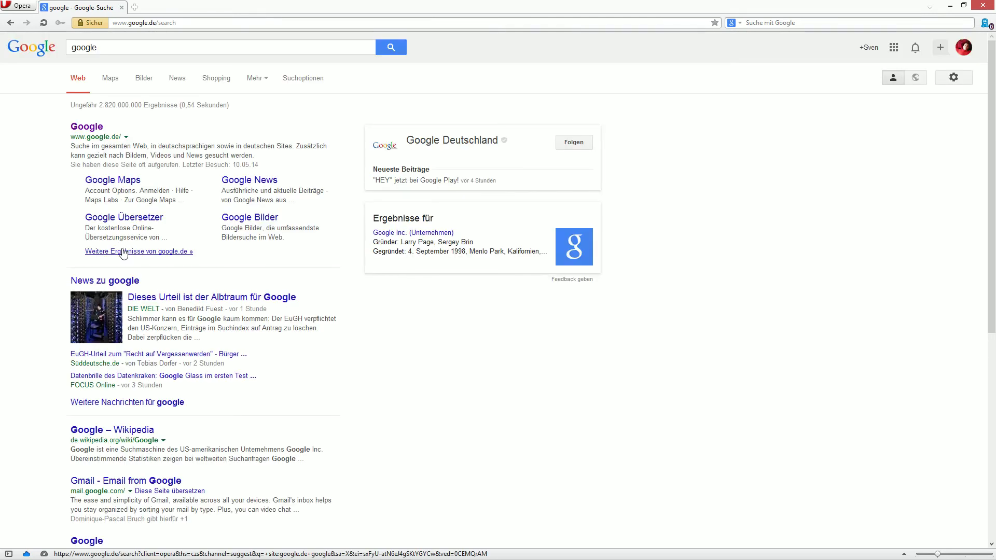
{"action": "left_click", "coordinate": [893, 49]}
{"action": "left_click", "coordinate": [932, 152]}
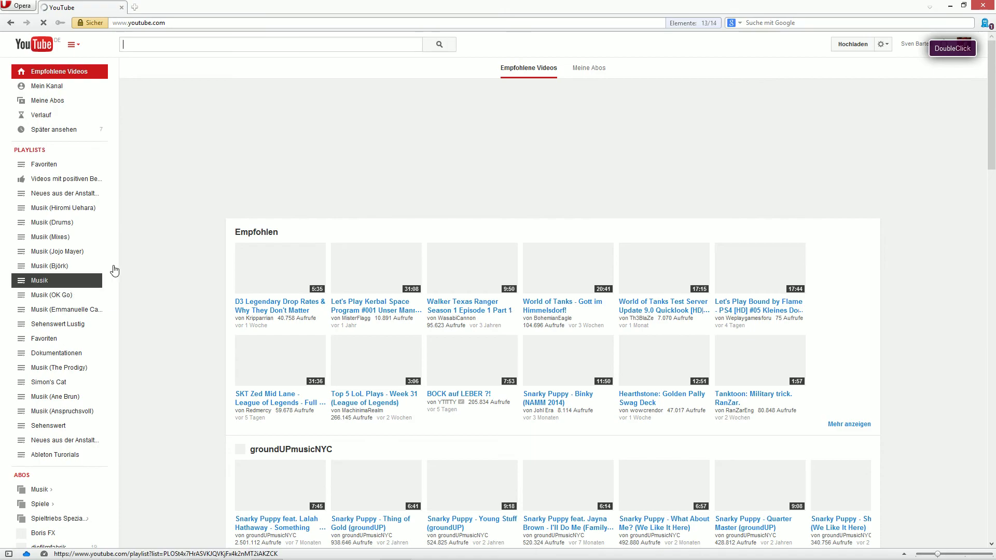
Open the Meine Abos feed on YouTube.
{"action": "left_click", "coordinate": [52, 103]}
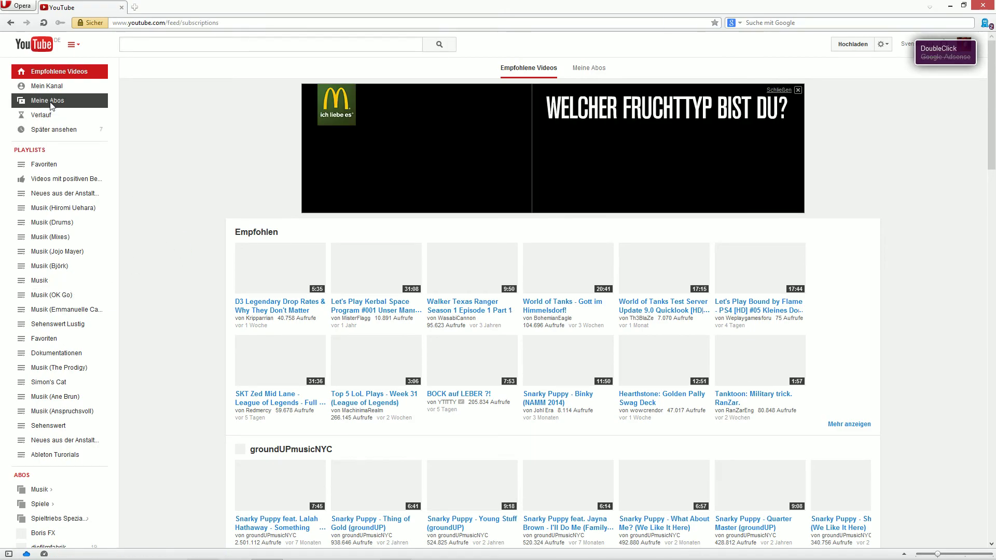
{"action": "left_click", "coordinate": [52, 106]}
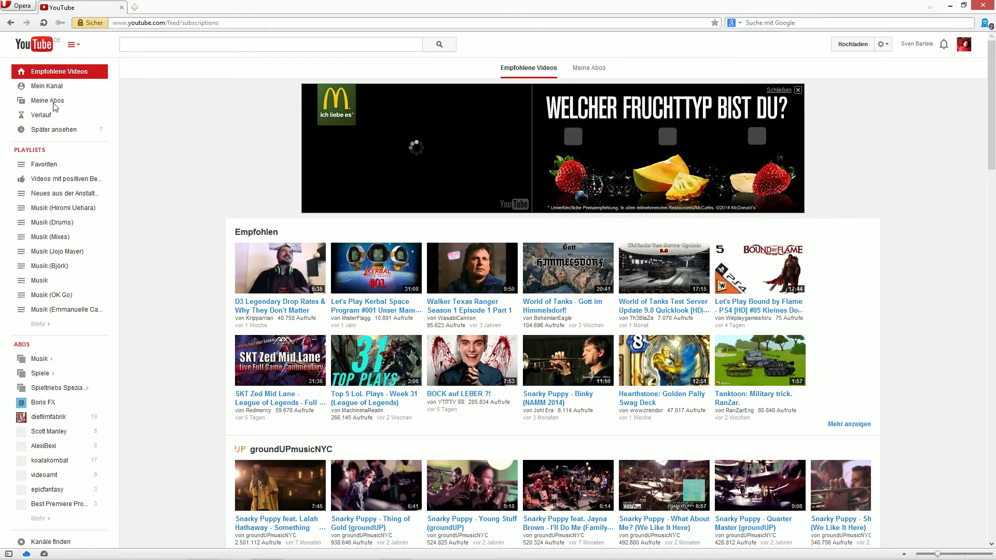
{"action": "left_click", "coordinate": [48, 100]}
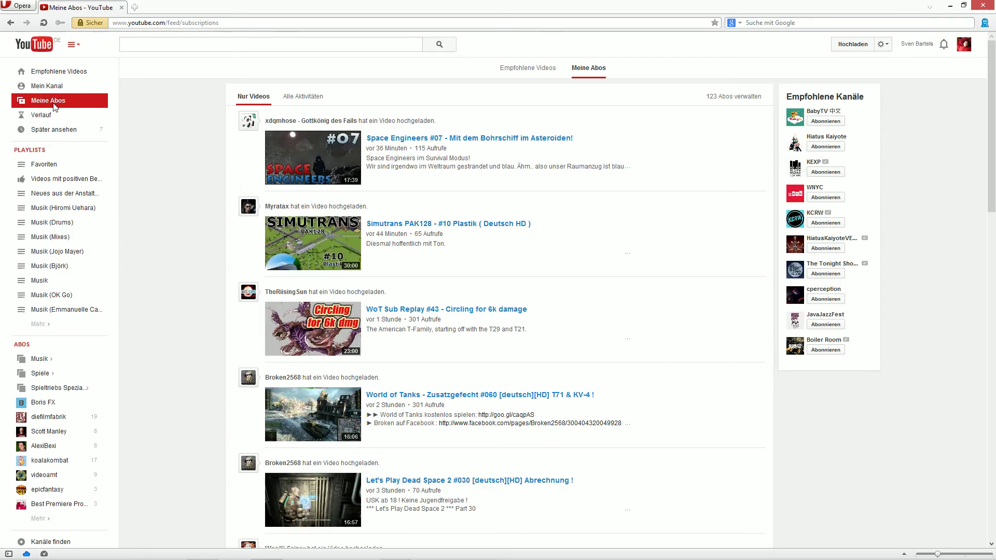
Look through the uploaded videos in the Meine Abos feed down to the SpieltriebTV uploads.
{"action": "scroll", "coordinate": [160, 263], "scroll_direction": "down", "scroll_amount": 1}
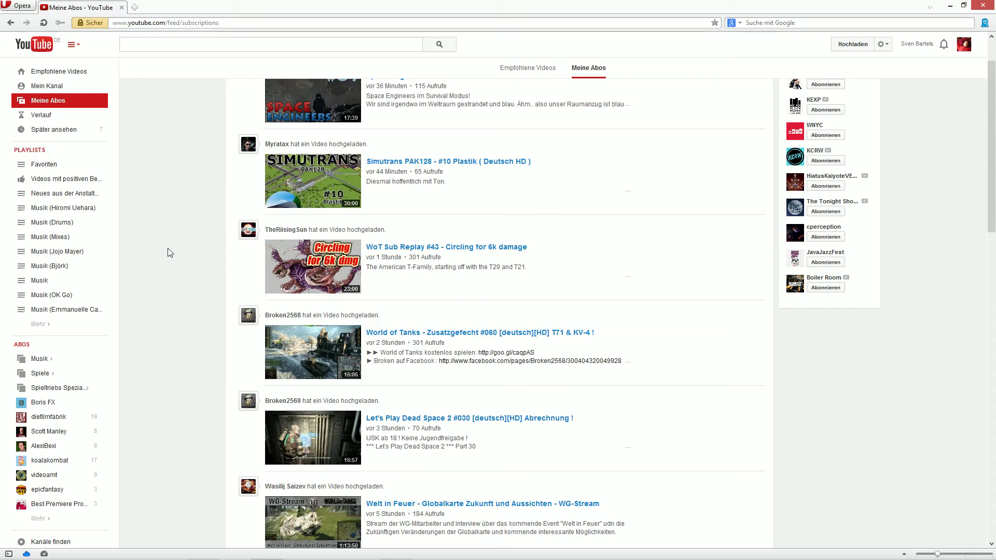
{"action": "scroll", "coordinate": [168, 248], "scroll_direction": "down", "scroll_amount": 1}
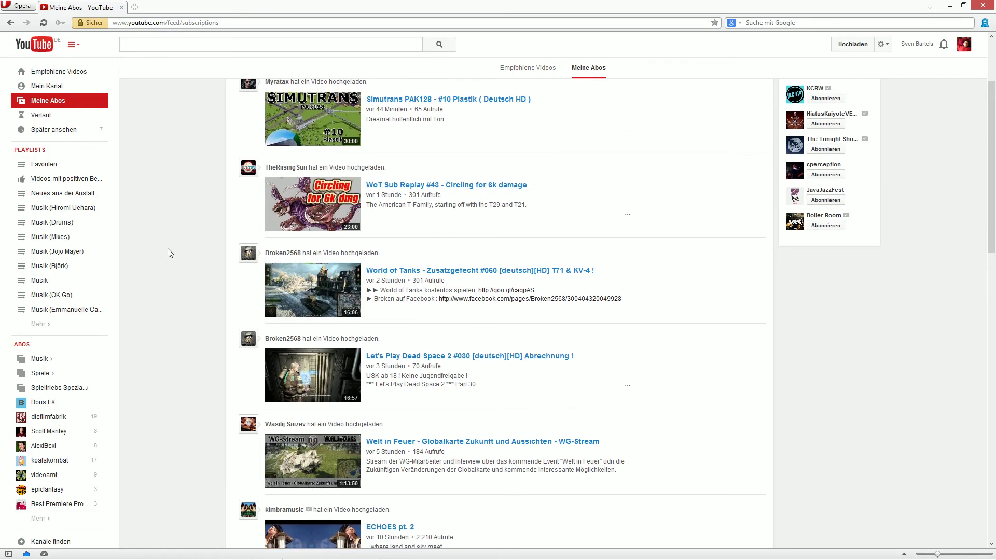
{"action": "scroll", "coordinate": [168, 250], "scroll_direction": "down", "scroll_amount": 1}
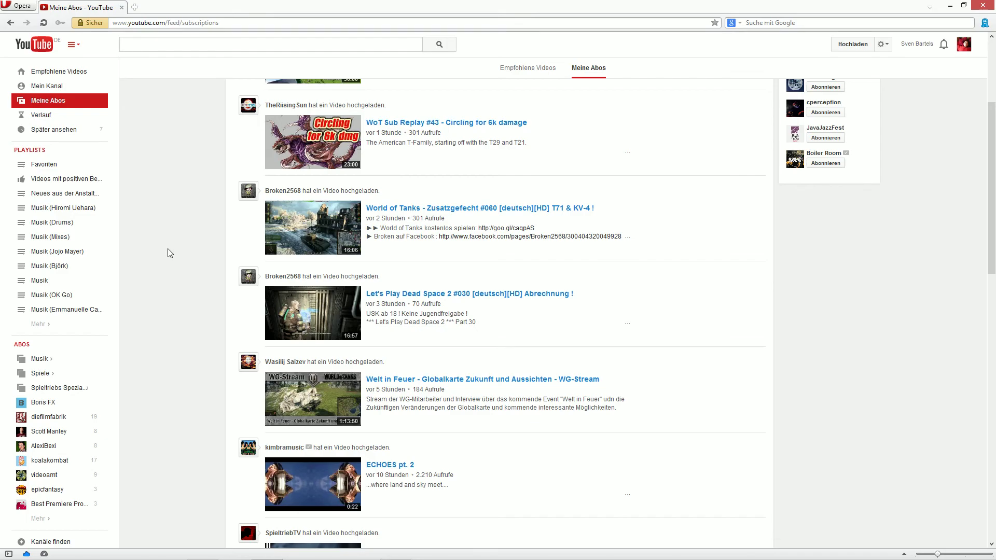
{"action": "scroll", "coordinate": [167, 253], "scroll_direction": "up", "scroll_amount": 3}
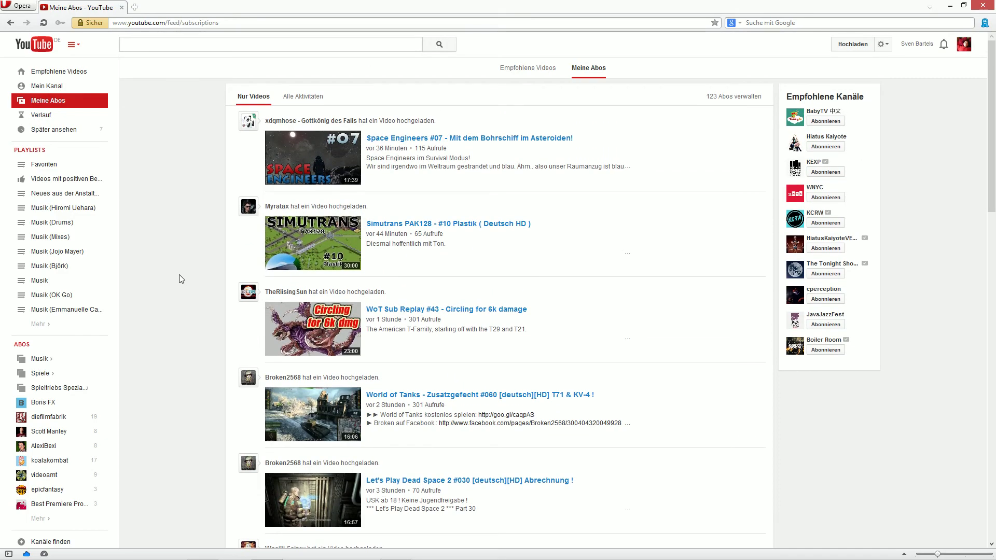
{"action": "scroll", "coordinate": [176, 280], "scroll_direction": "down", "scroll_amount": 8}
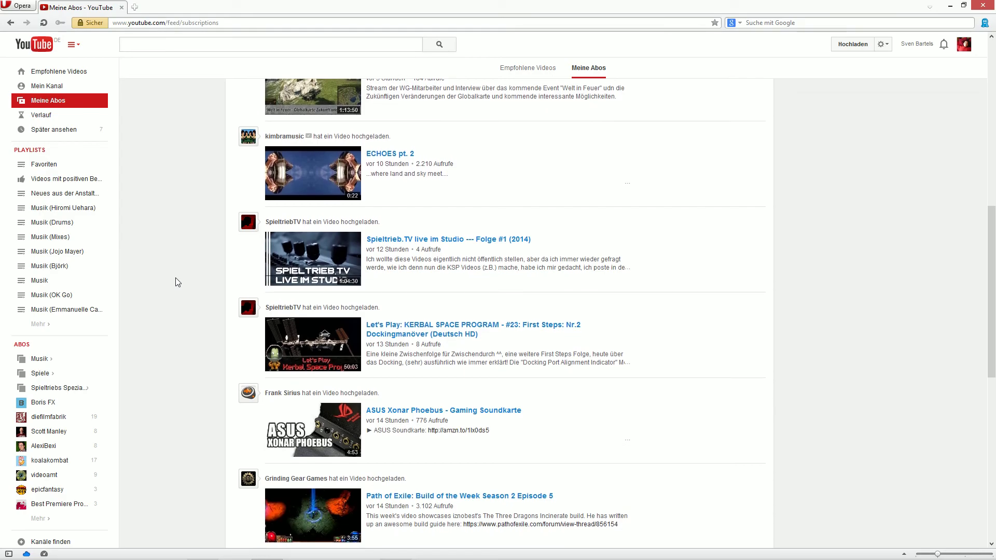
{"action": "scroll", "coordinate": [176, 278], "scroll_direction": "down", "scroll_amount": 2}
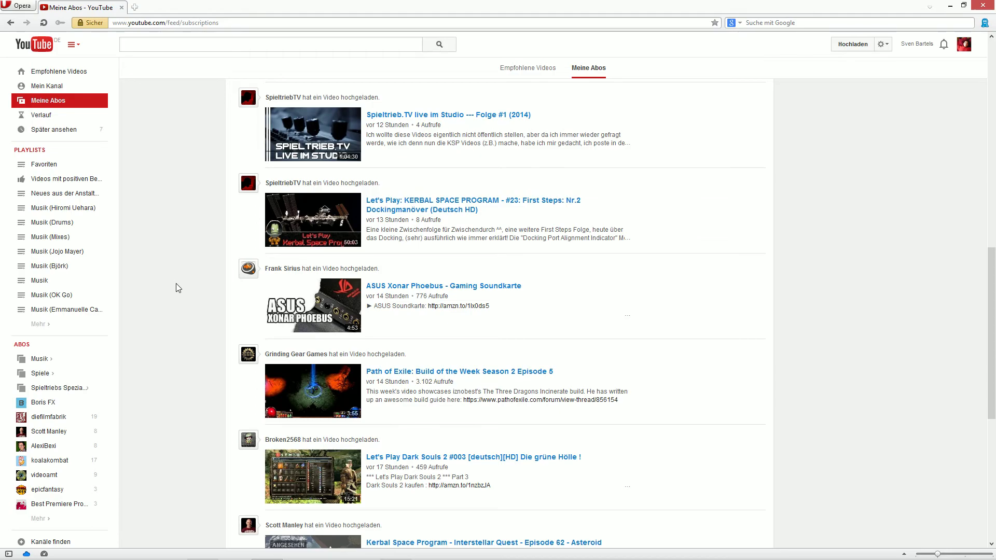
{"action": "scroll", "coordinate": [176, 283], "scroll_direction": "down", "scroll_amount": 2}
{"action": "middle_click", "coordinate": [176, 288]}
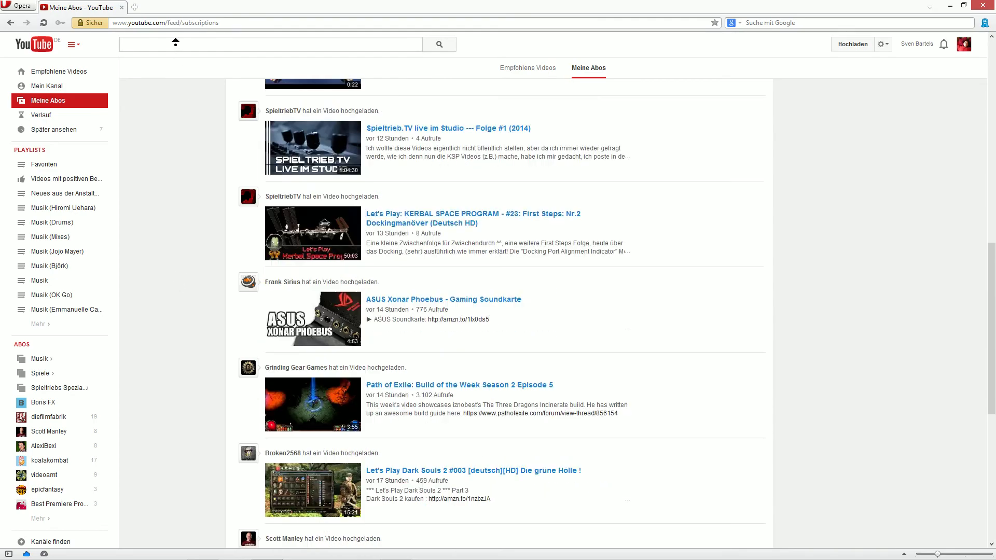
Close the Opera browser and switch back to Adobe Premiere Pro.
{"action": "left_click", "coordinate": [121, 7]}
{"action": "left_click", "coordinate": [983, 5]}
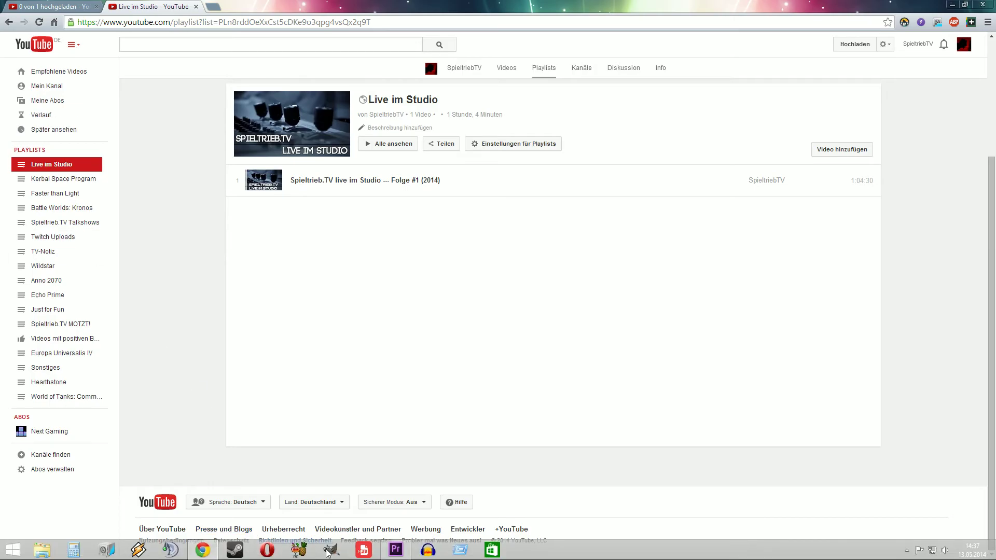
{"action": "left_click", "coordinate": [397, 556]}
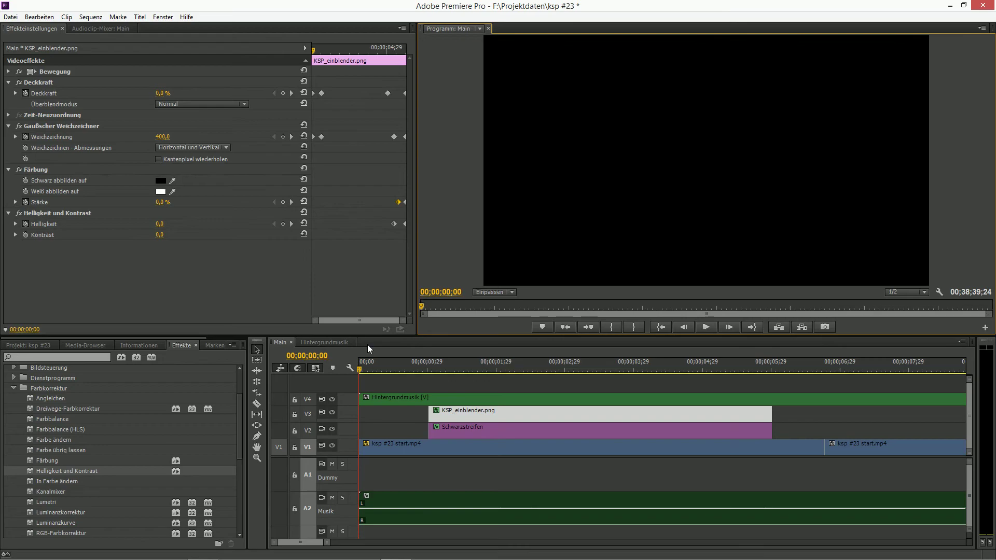
Play the intro in the Main sequence from the start and replay the title overlay's fade-out.
{"action": "key", "text": "space"}
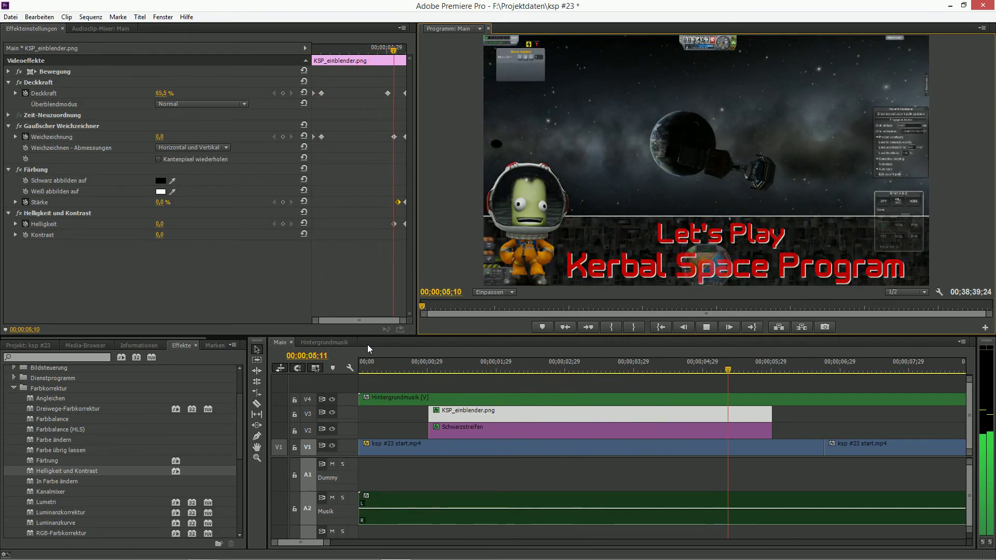
{"action": "key", "text": "space"}
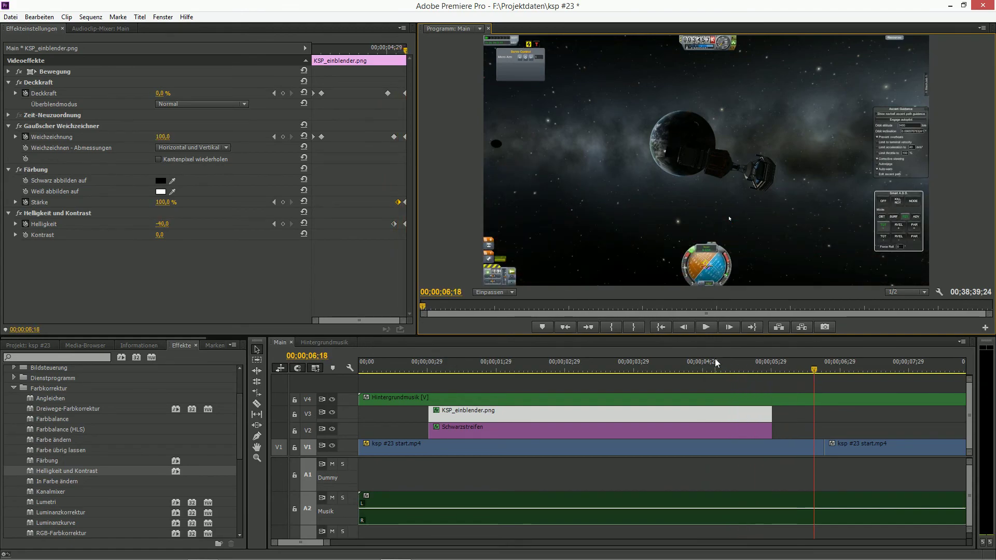
{"action": "left_click", "coordinate": [715, 363]}
{"action": "left_click", "coordinate": [764, 363]}
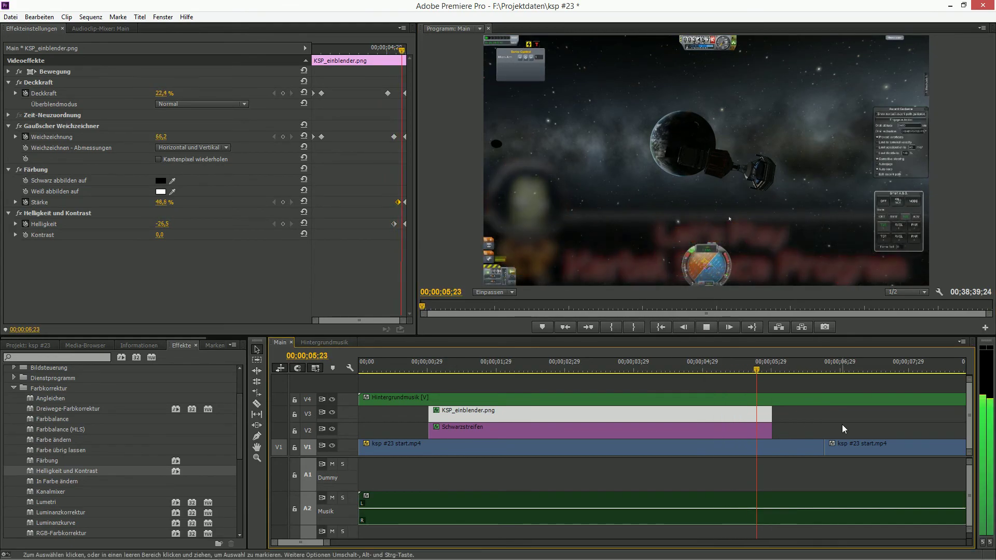
{"action": "left_click", "coordinate": [660, 365]}
{"action": "key", "text": "space"}
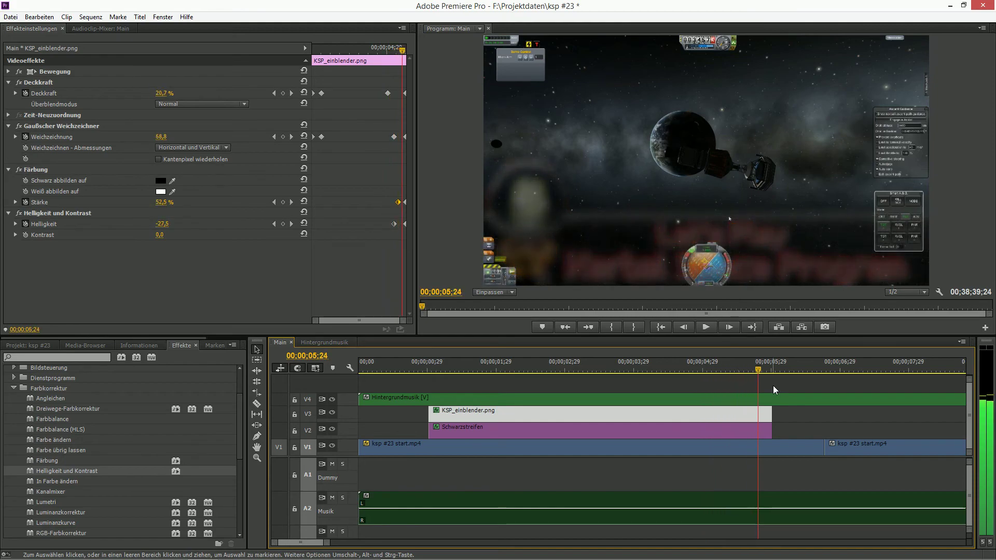
Move the fade-out start keyframe of the Schwarzstreifen clip's Deckkraft to 00;00;05;10, in line with its blur keyframe.
{"action": "left_click", "coordinate": [639, 433]}
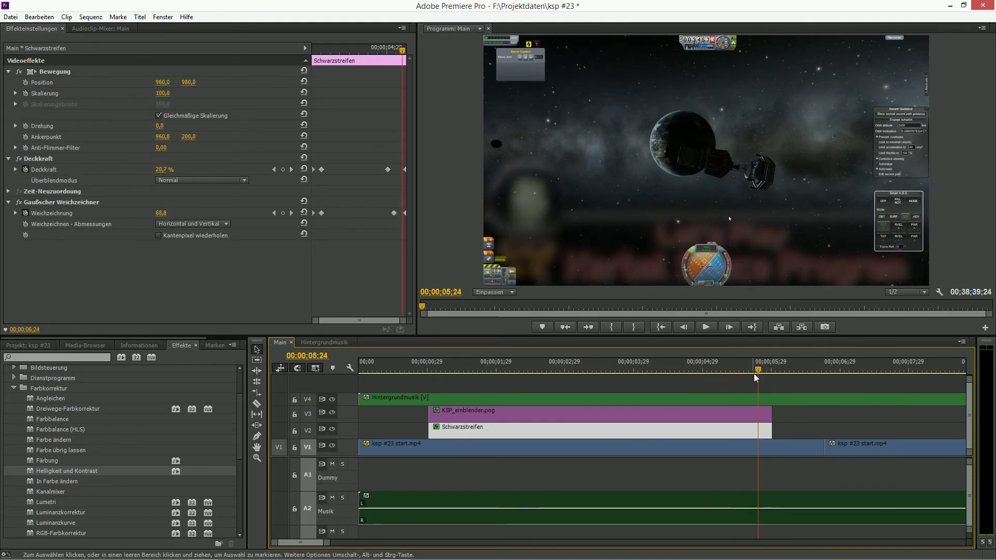
{"action": "left_click_drag", "start_coordinate": [759, 371], "coordinate": [736, 375]}
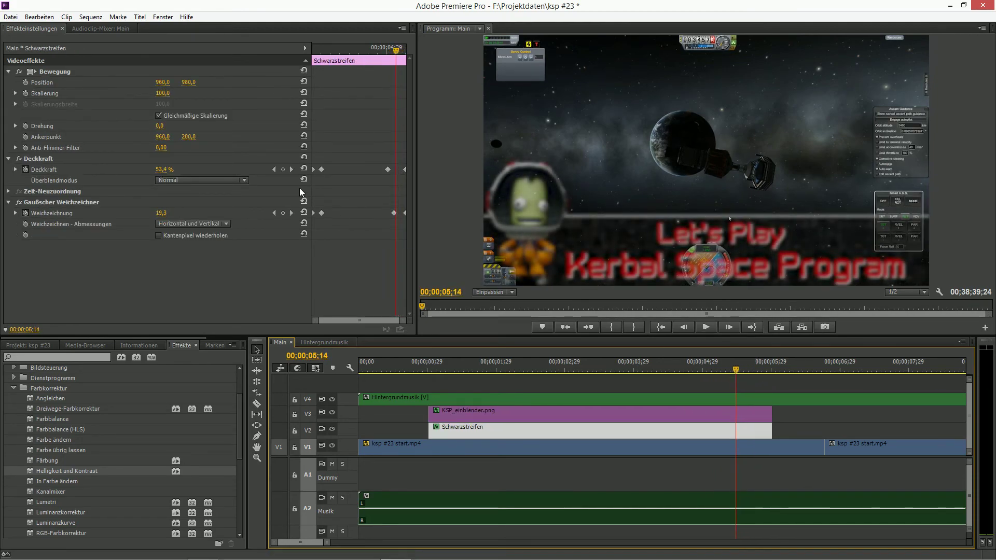
{"action": "left_click_drag", "start_coordinate": [387, 169], "coordinate": [393, 171]}
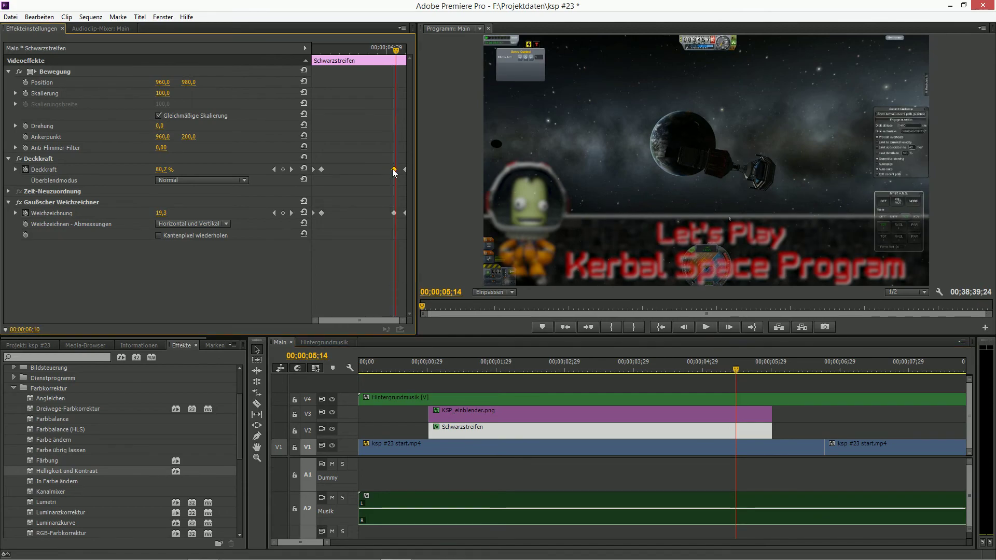
Play back the end of the title overlay to check the black bar's fade-out timing.
{"action": "left_click_drag", "start_coordinate": [733, 369], "coordinate": [698, 374]}
{"action": "key", "text": "space"}
{"action": "key", "text": "space"}
{"action": "key", "text": "space"}
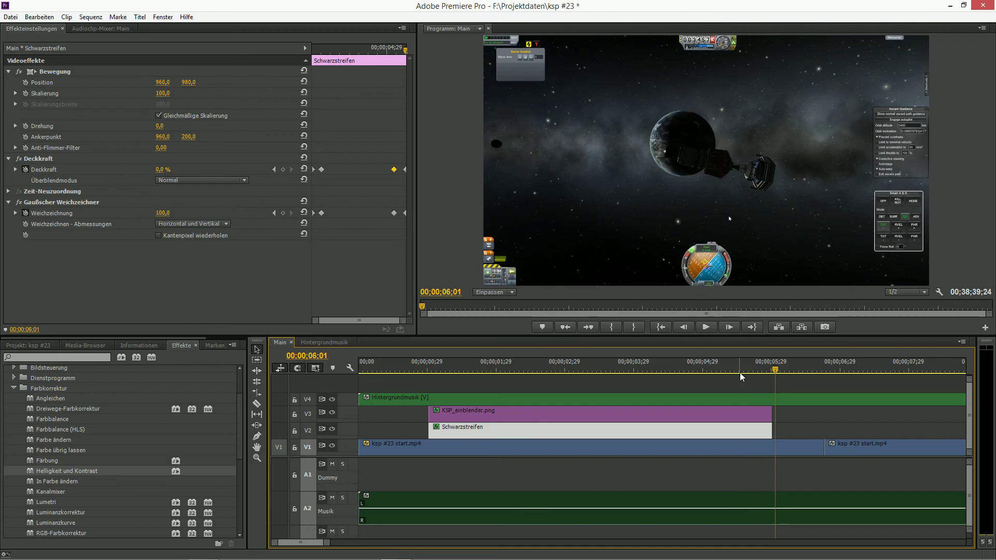
{"action": "left_click", "coordinate": [740, 372]}
Maximize the program monitor, play the intro from the beginning in the enlarged view, and restore the workspace.
{"action": "left_click", "coordinate": [459, 250]}
{"action": "key", "text": "grave"}
{"action": "key", "text": "space"}
{"action": "key", "text": "space"}
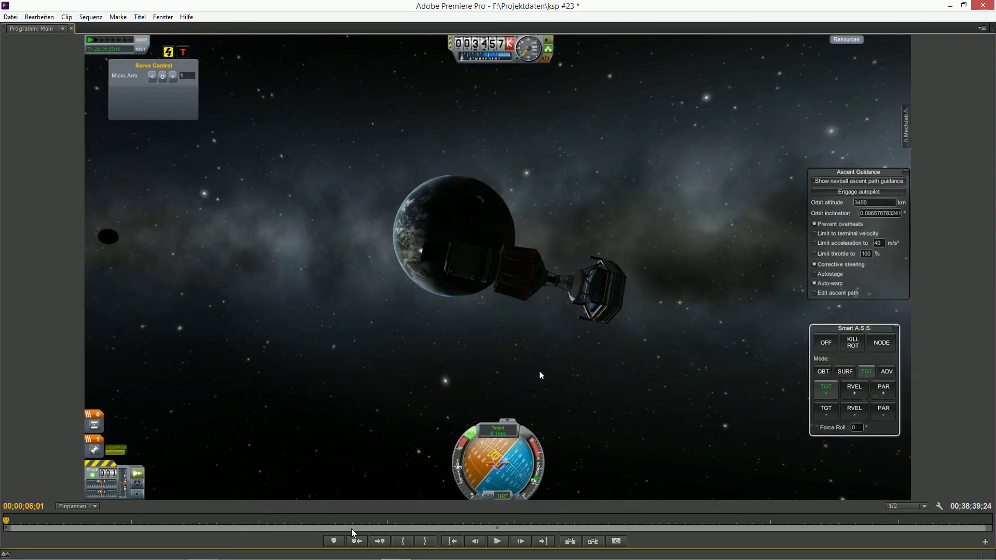
{"action": "left_click", "coordinate": [452, 540]}
{"action": "left_click", "coordinate": [497, 541]}
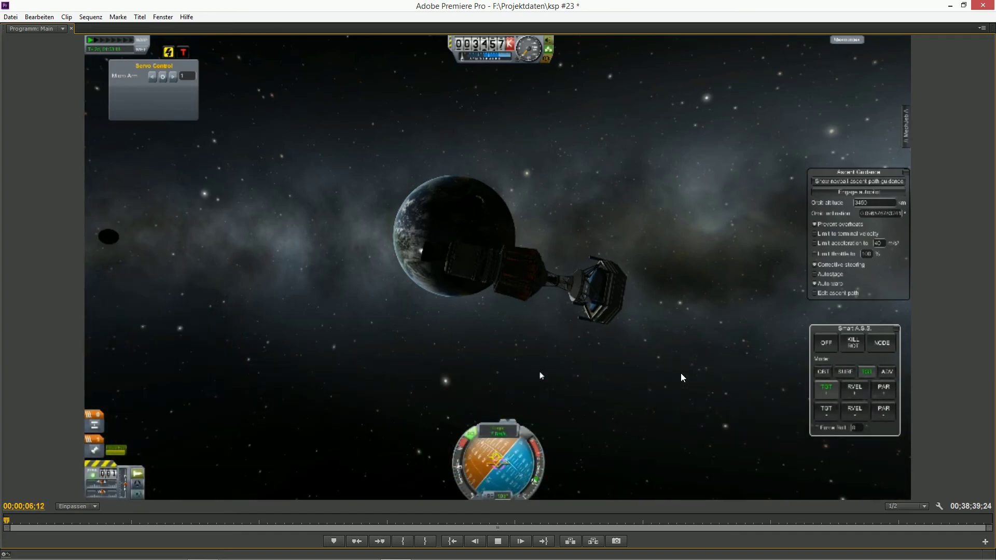
{"action": "key", "text": "space"}
{"action": "key", "text": "grave"}
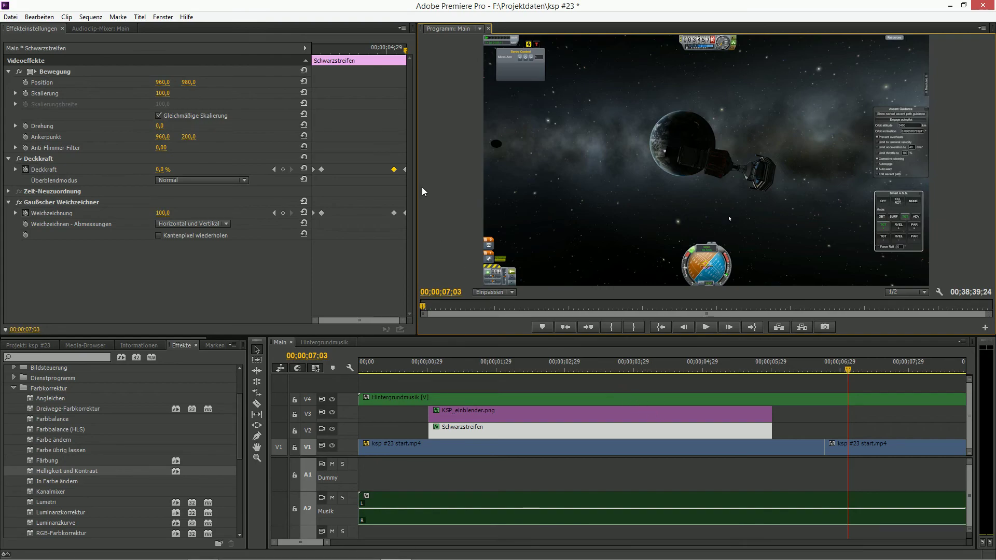
Shift the Schwarzstreifen fade-out start keyframe for Deckkraft closer to the clip's end and replay the fade-out.
{"action": "left_click_drag", "start_coordinate": [394, 170], "coordinate": [399, 170]}
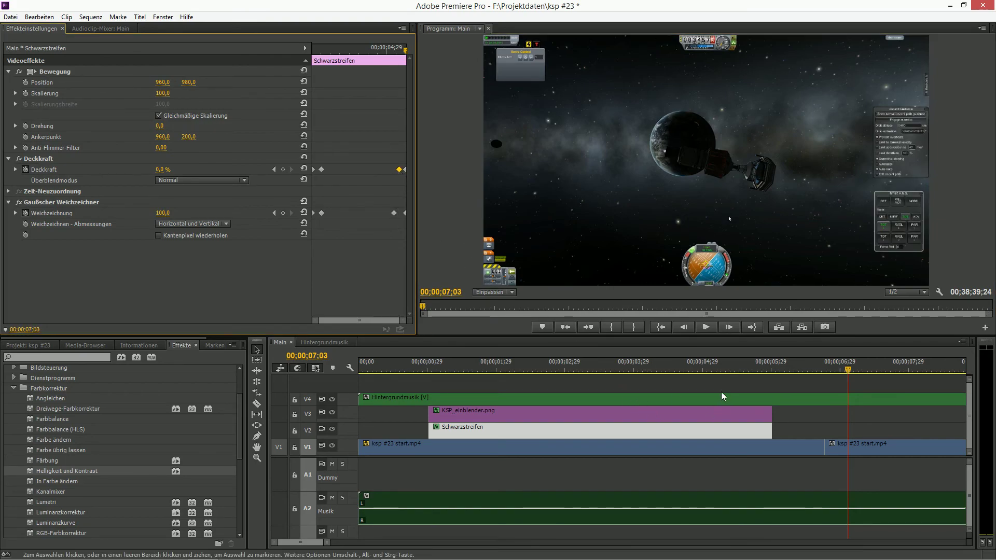
{"action": "left_click", "coordinate": [739, 369]}
{"action": "key", "text": "space"}
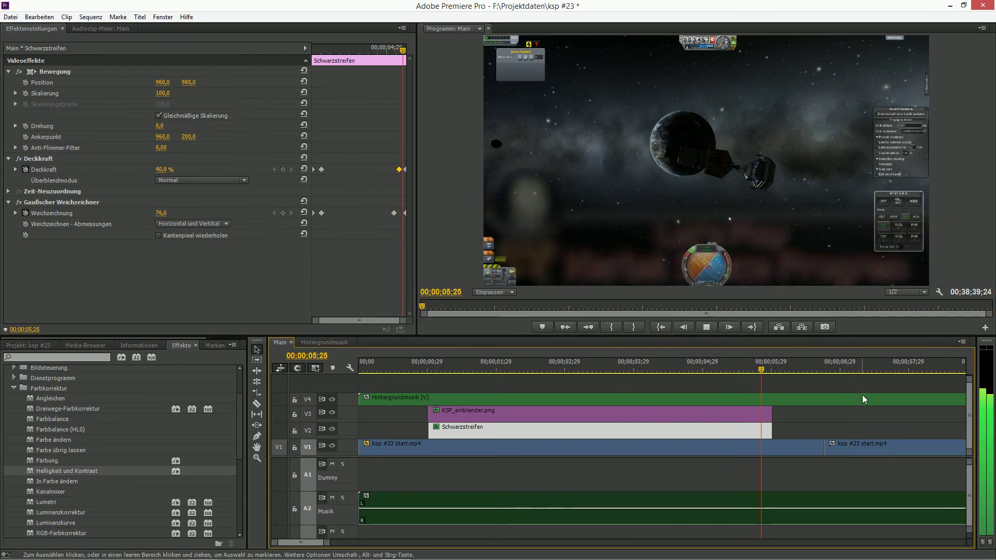
{"action": "left_click", "coordinate": [729, 369]}
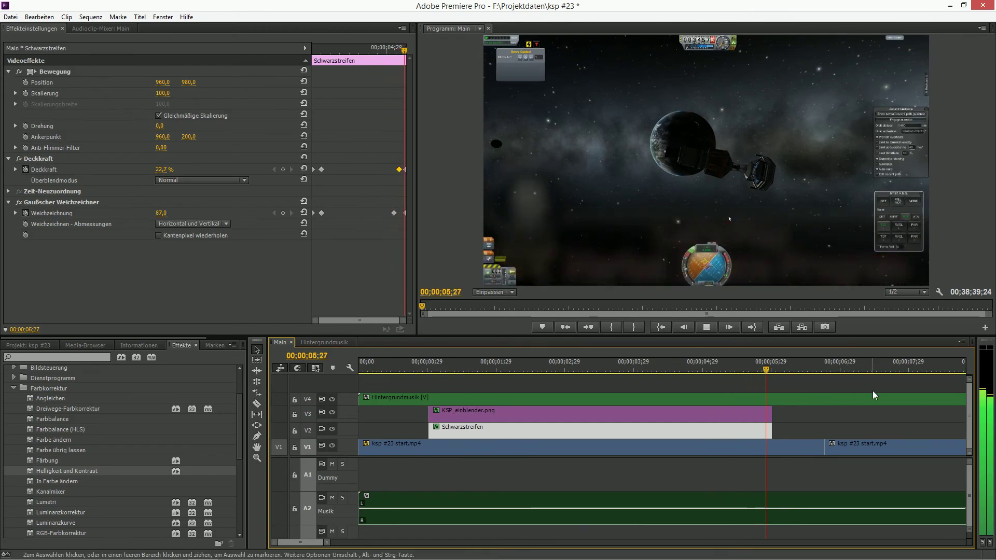
{"action": "left_click", "coordinate": [696, 369]}
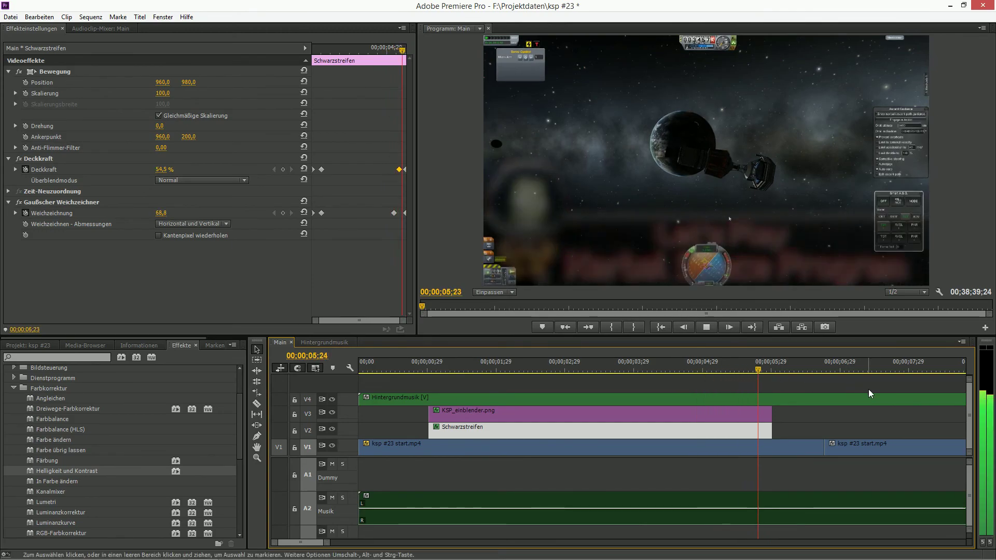
{"action": "key", "text": "space"}
{"action": "left_click", "coordinate": [701, 369]}
{"action": "key", "text": "space"}
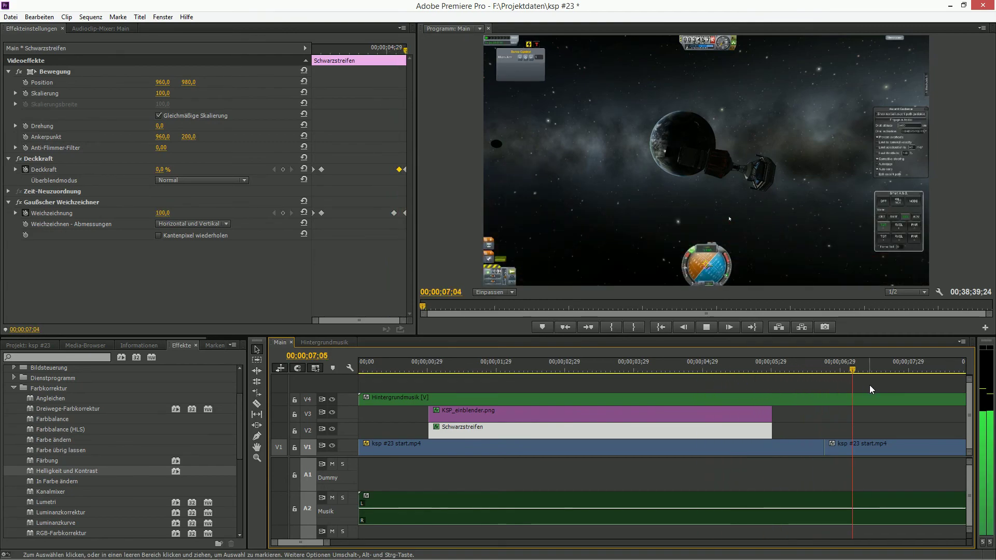
Continue playback of the Main sequence beyond the intro and stop at 00;00;25;00.
{"action": "key", "text": "minus"}
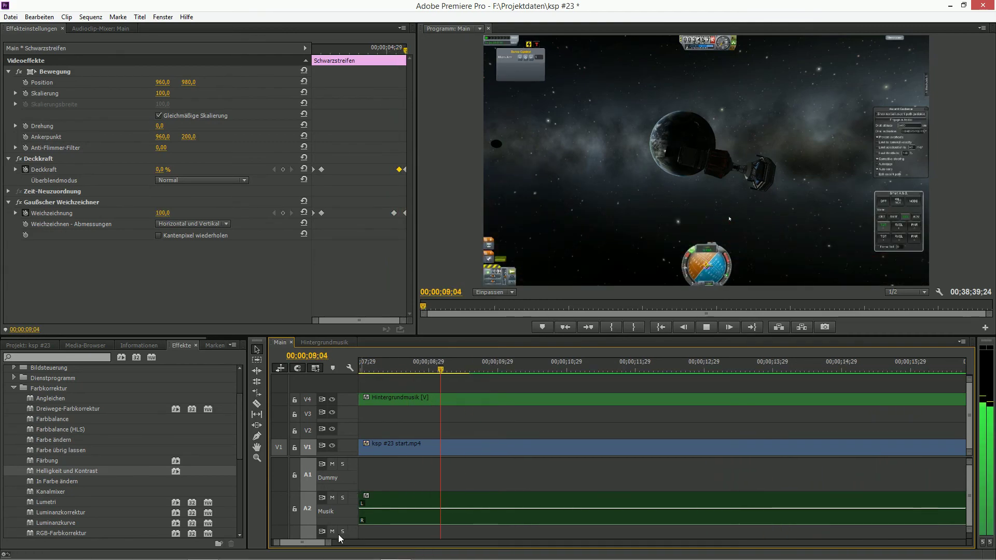
{"action": "left_click_drag", "start_coordinate": [321, 542], "coordinate": [423, 544]}
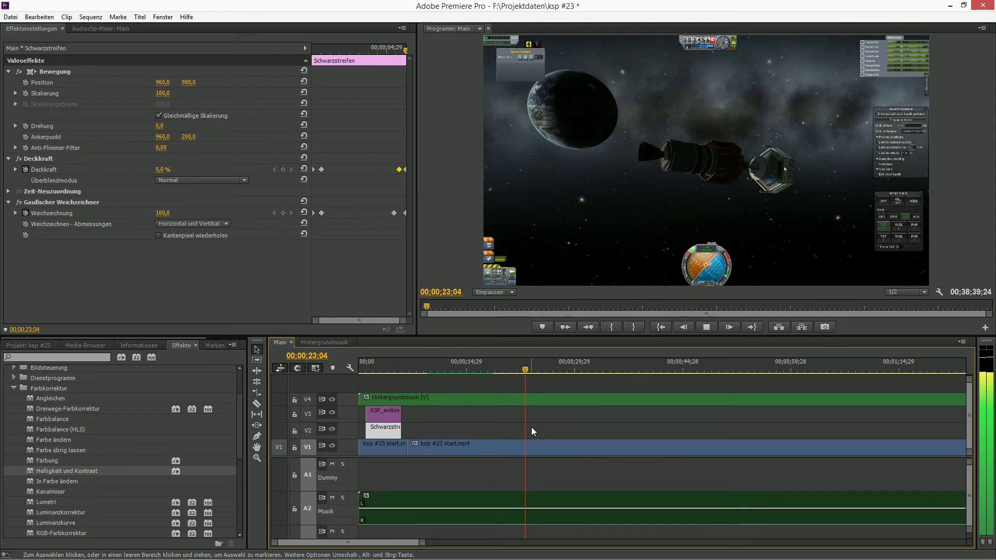
{"action": "key", "text": "space"}
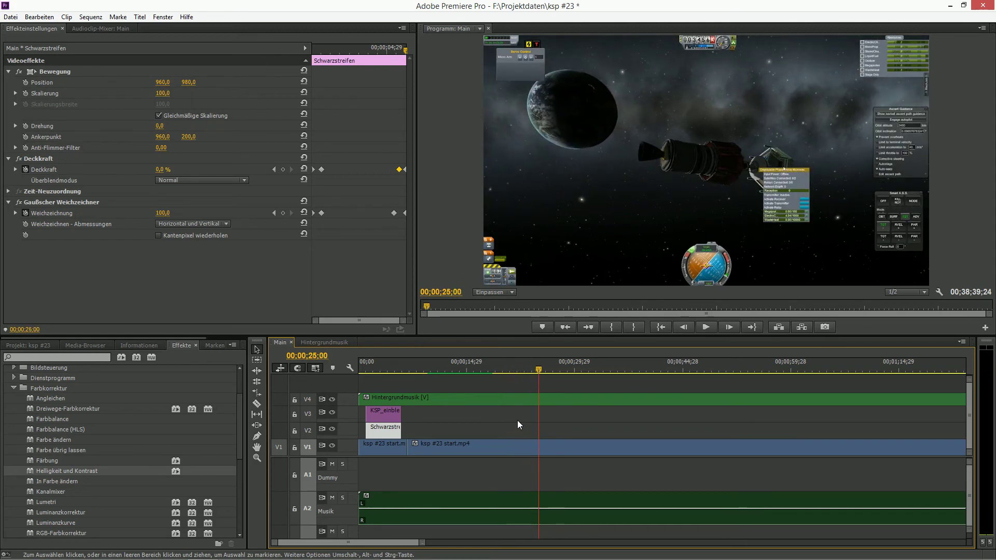
Review the sequence settings of the nested Hintergrundmusik sequence and open that sequence in the timeline.
{"action": "left_click", "coordinate": [429, 369]}
{"action": "left_click", "coordinate": [444, 399]}
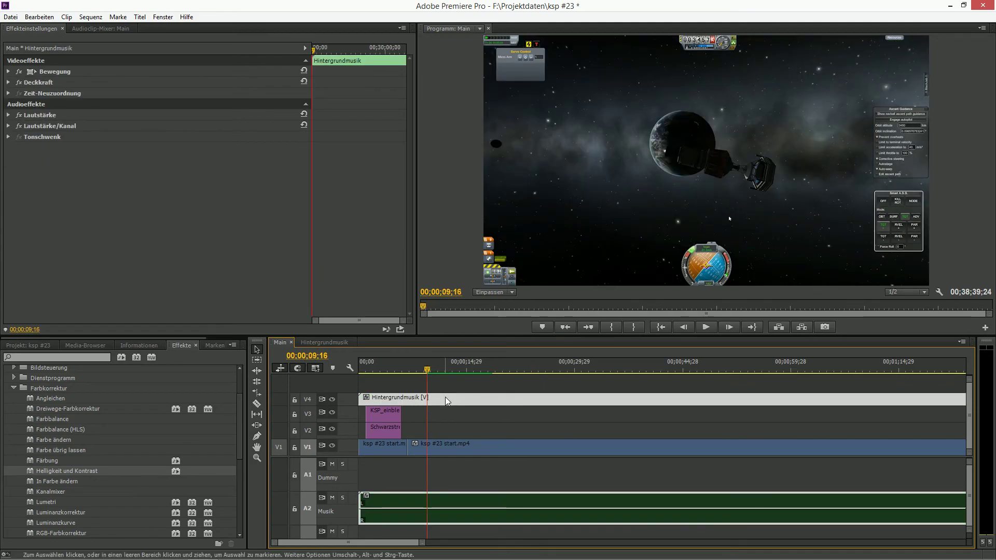
{"action": "left_click", "coordinate": [28, 345]}
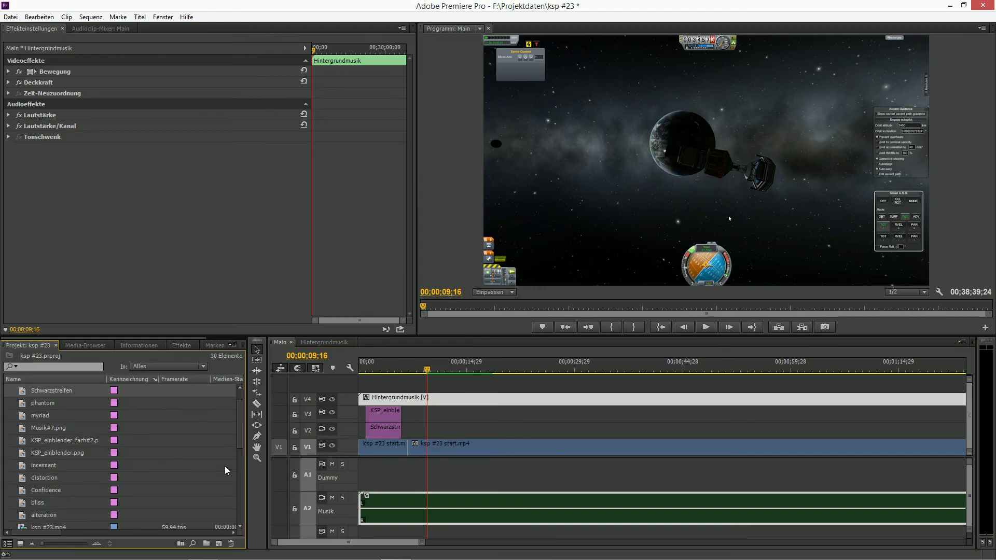
{"action": "left_click_drag", "start_coordinate": [240, 410], "coordinate": [223, 518]}
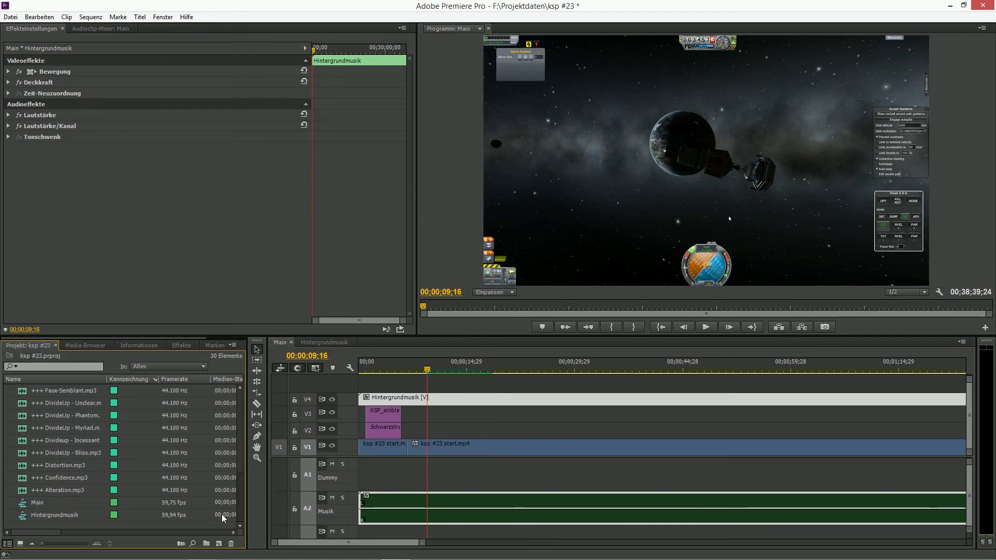
{"action": "right_click", "coordinate": [35, 515]}
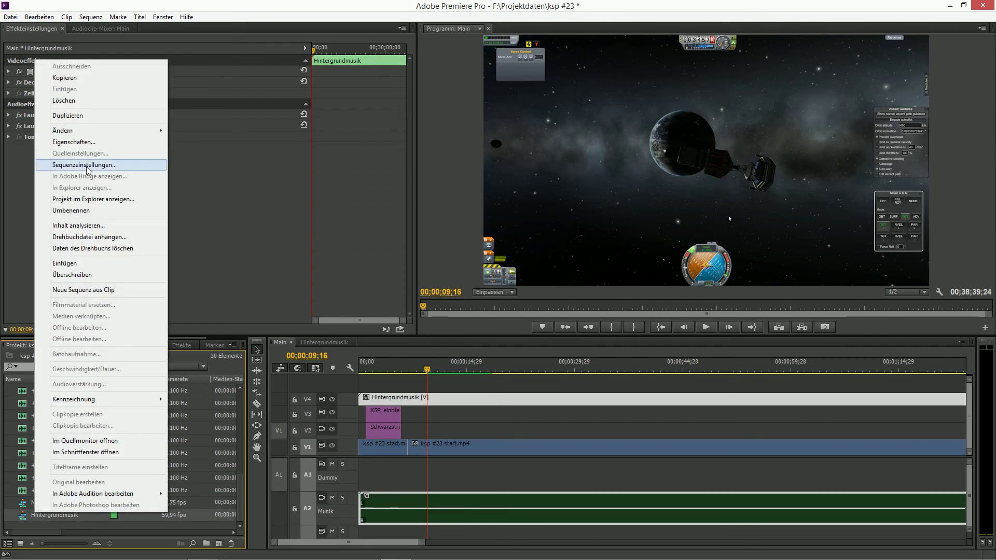
{"action": "left_click", "coordinate": [87, 165]}
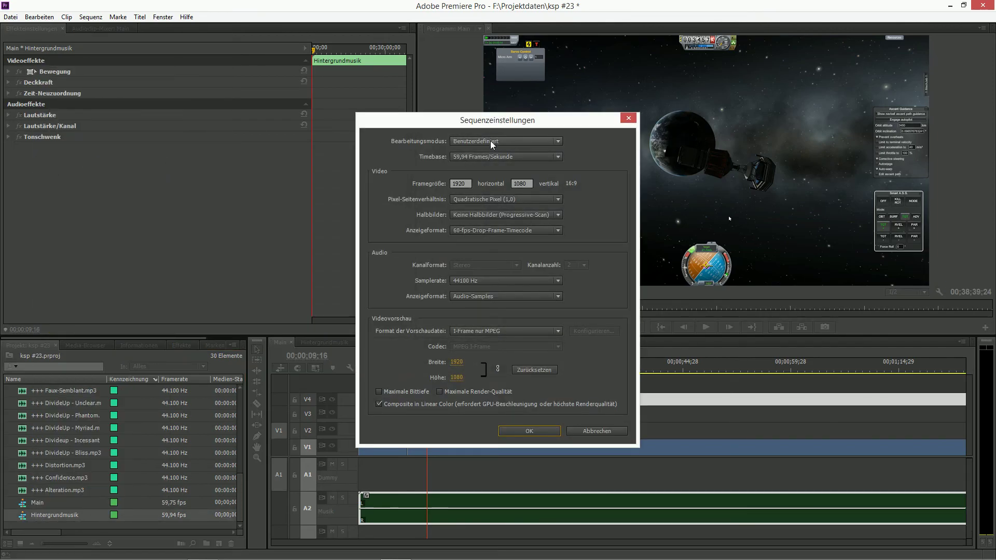
{"action": "left_click", "coordinate": [531, 430]}
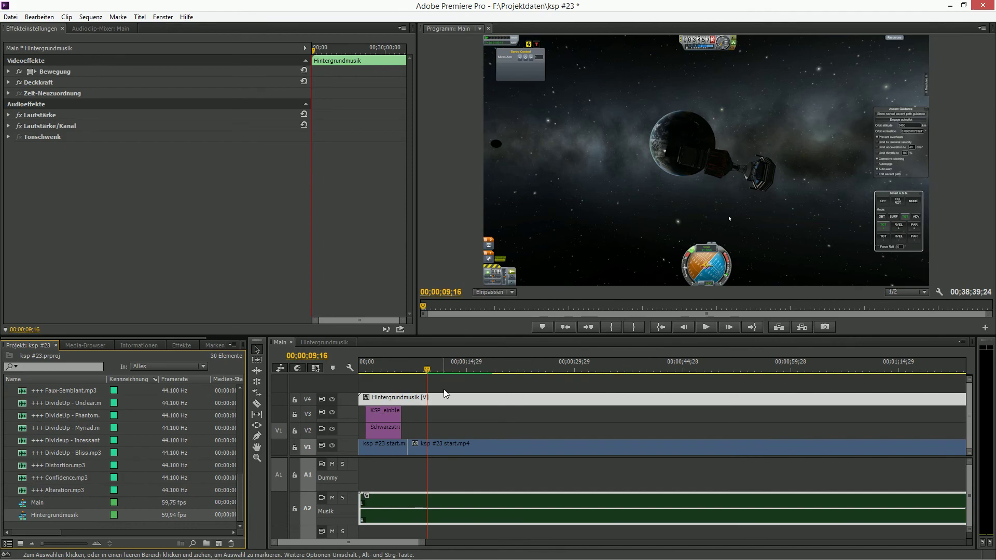
{"action": "left_click", "coordinate": [335, 342]}
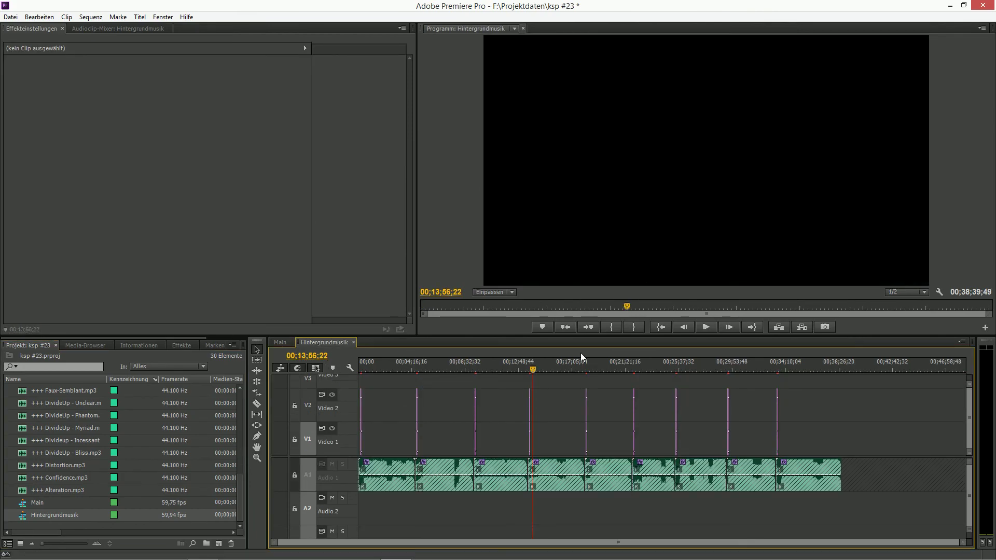
Play the Hintergrundmusik sequence from its beginning and stop at 00;00;19;05.
{"action": "left_click", "coordinate": [668, 327]}
{"action": "key", "text": "space"}
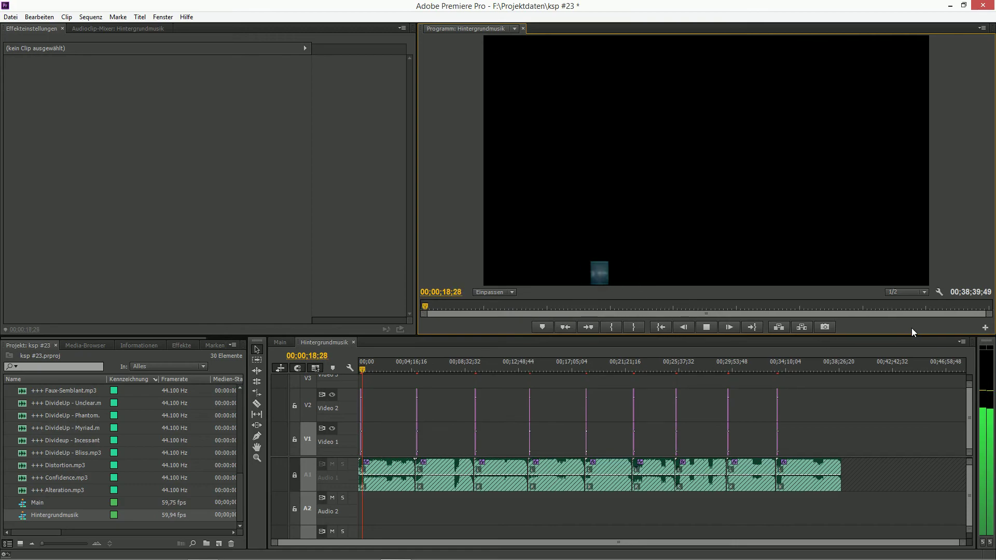
{"action": "key", "text": "space"}
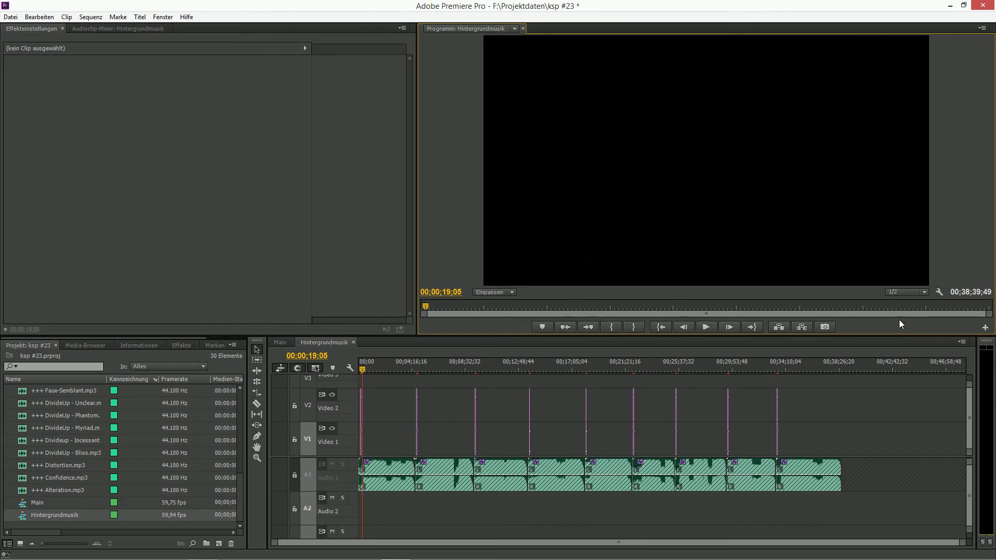
Return to the Main sequence, play its nested background music and stop at 00;00;23;14.
{"action": "left_click", "coordinate": [280, 343]}
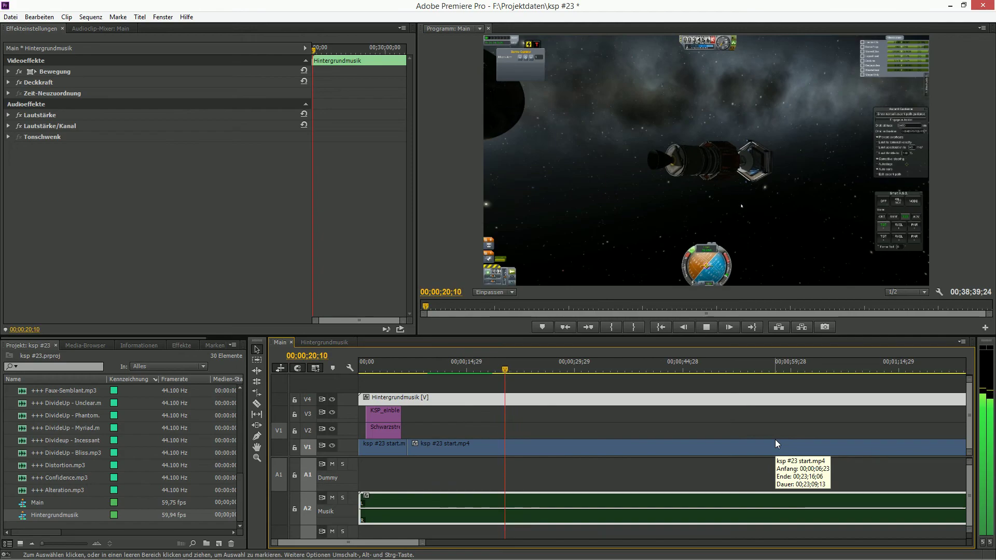
{"action": "left_click_drag", "start_coordinate": [424, 543], "coordinate": [447, 542]}
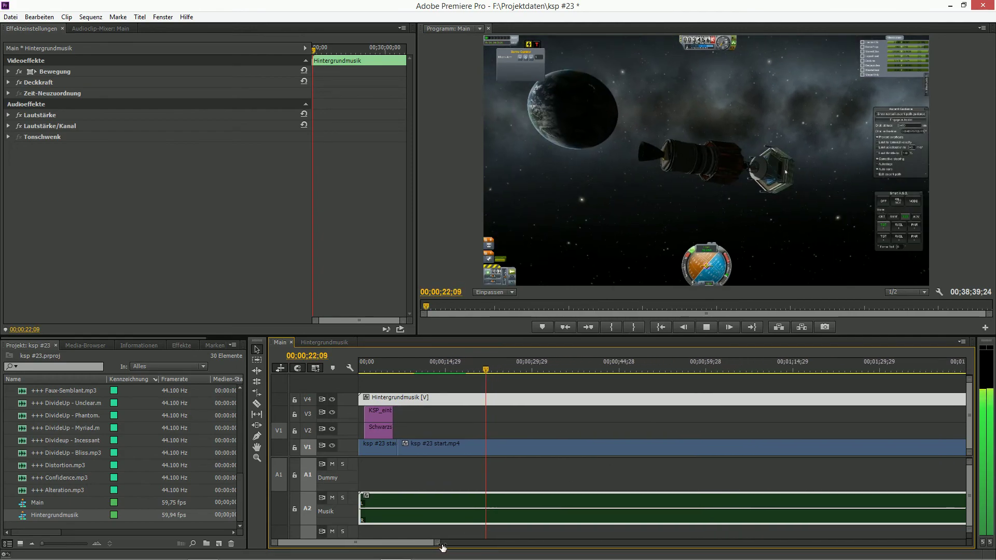
{"action": "key", "text": "space"}
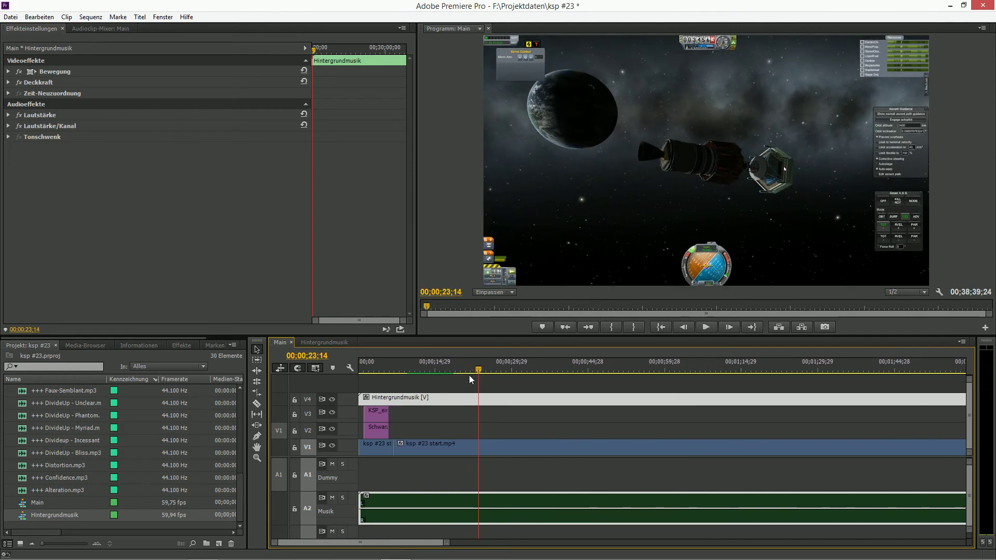
Replay the intro of the Main sequence from its beginning and stop at 00;00;06;21.
{"action": "left_click", "coordinate": [466, 425]}
{"action": "left_click_drag", "start_coordinate": [478, 369], "coordinate": [358, 379]}
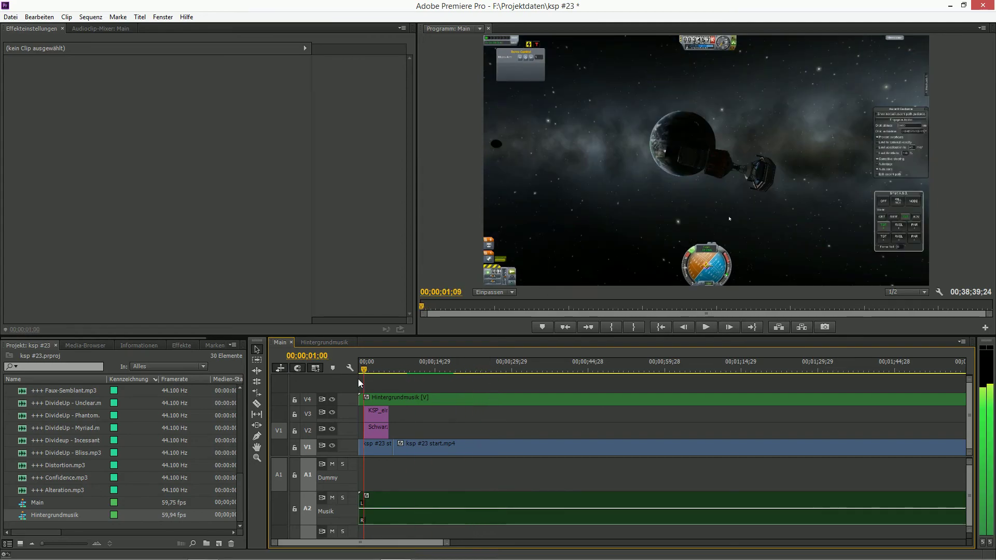
{"action": "key", "text": "space"}
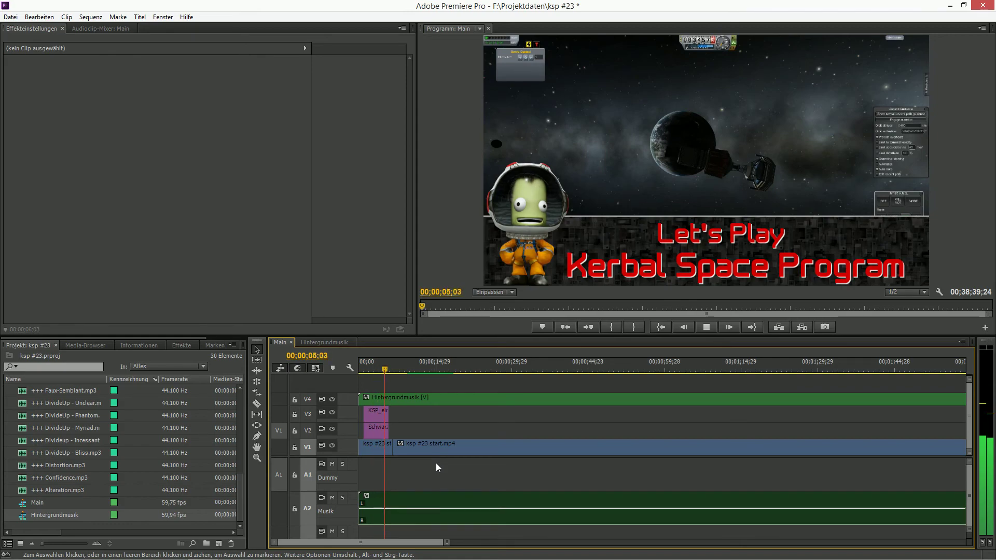
{"action": "key", "text": "space"}
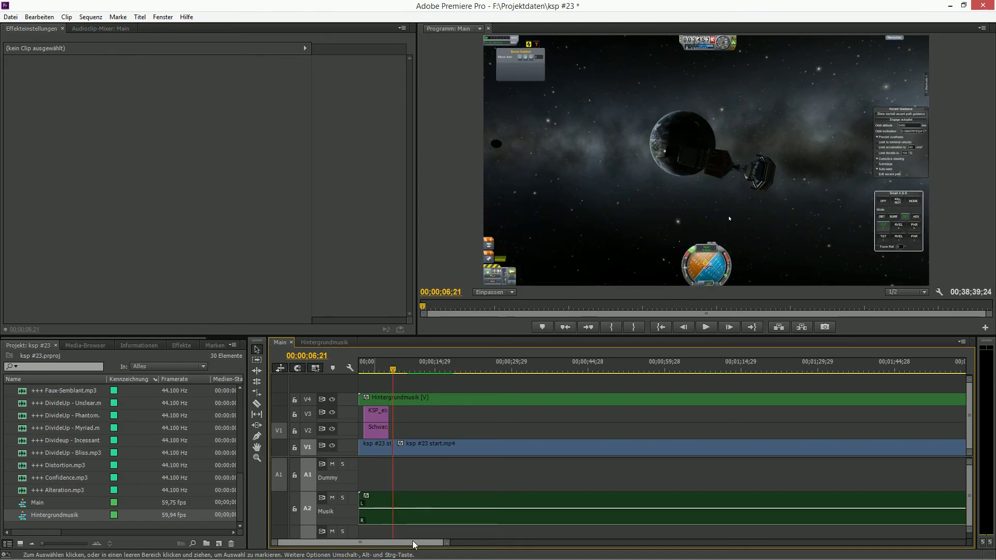
Select the second ksp #23 start.mp4 clip on Video 1 and expand all tracks in the Main timeline.
{"action": "left_click_drag", "start_coordinate": [445, 542], "coordinate": [407, 544]}
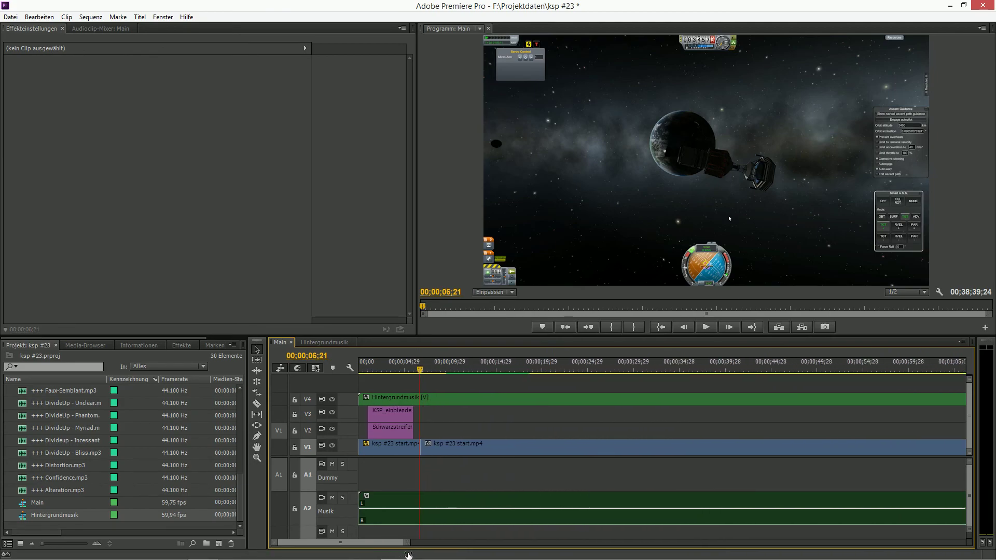
{"action": "left_click", "coordinate": [461, 451]}
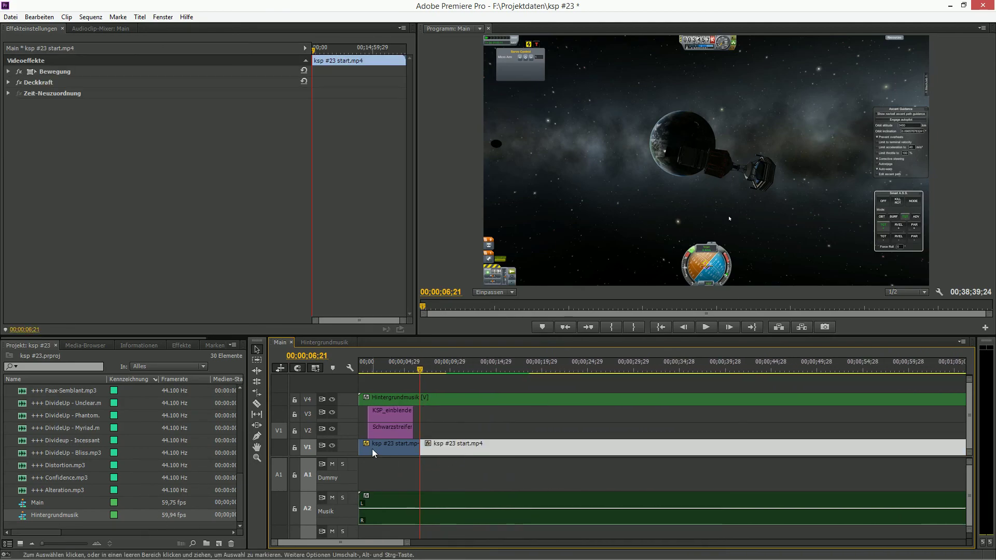
{"action": "left_click", "coordinate": [351, 368]}
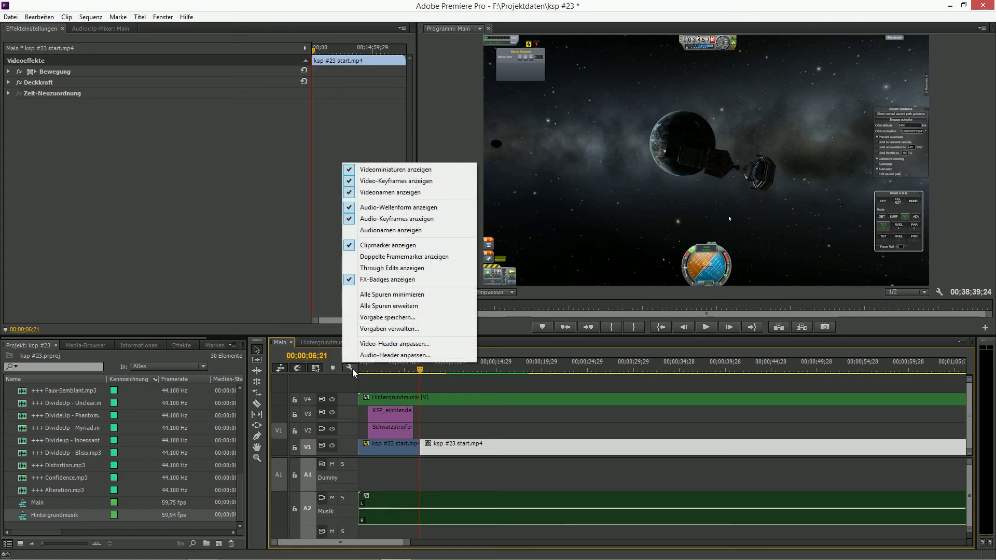
{"action": "left_click", "coordinate": [389, 305]}
Play the start of the second ksp #23 start.mp4 clip and park the playhead at 00;00;09;06.
{"action": "key", "text": "space"}
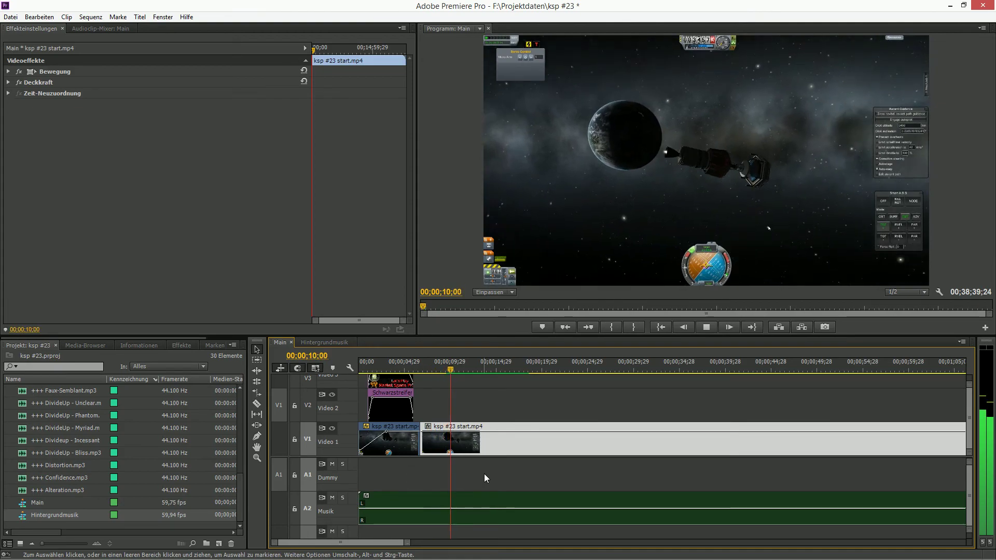
{"action": "key", "text": "space"}
{"action": "left_click_drag", "start_coordinate": [450, 369], "coordinate": [442, 370]}
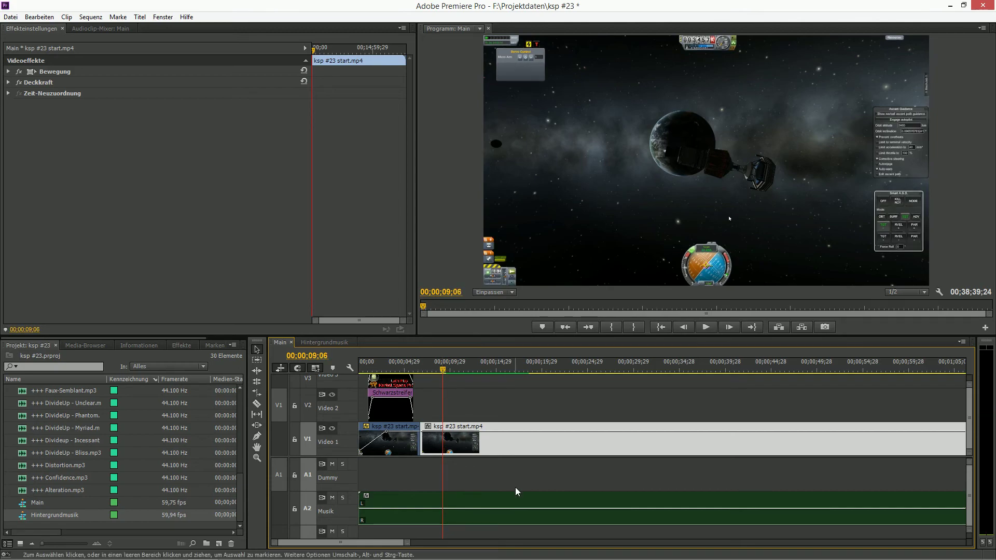
{"action": "double_click", "coordinate": [490, 443]}
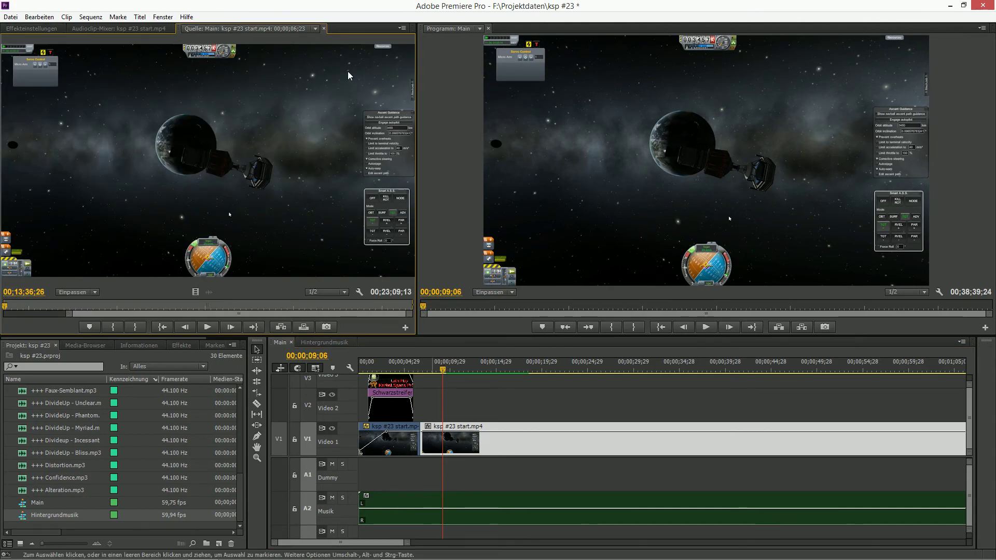
{"action": "left_click", "coordinate": [315, 29]}
{"action": "left_click", "coordinate": [202, 37]}
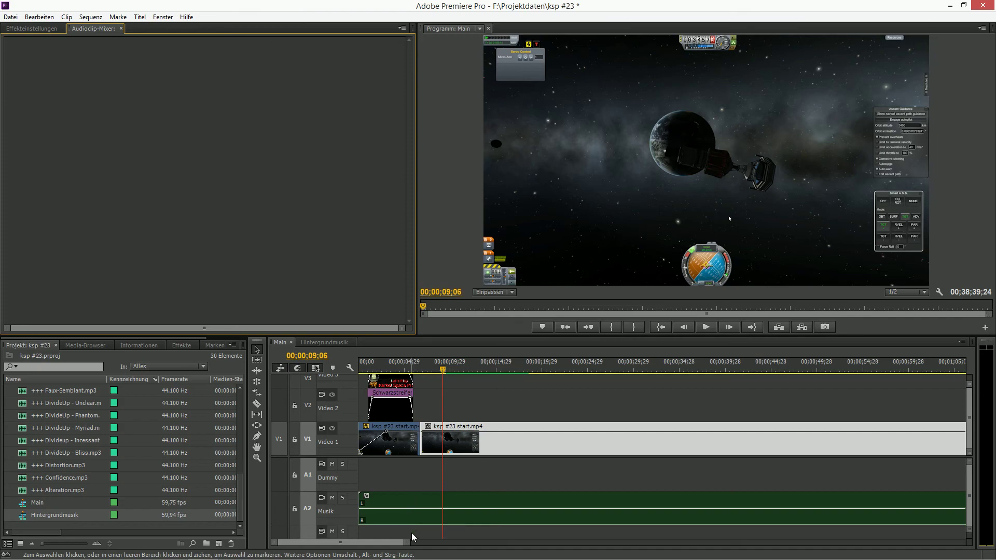
Add a Geschwindigkeit keyframe under Zeit-Neuzuordnung to the second gameplay clip at 00;00;08;02 and play on to 00;00;10;00.
{"action": "left_click_drag", "start_coordinate": [407, 543], "coordinate": [376, 543]}
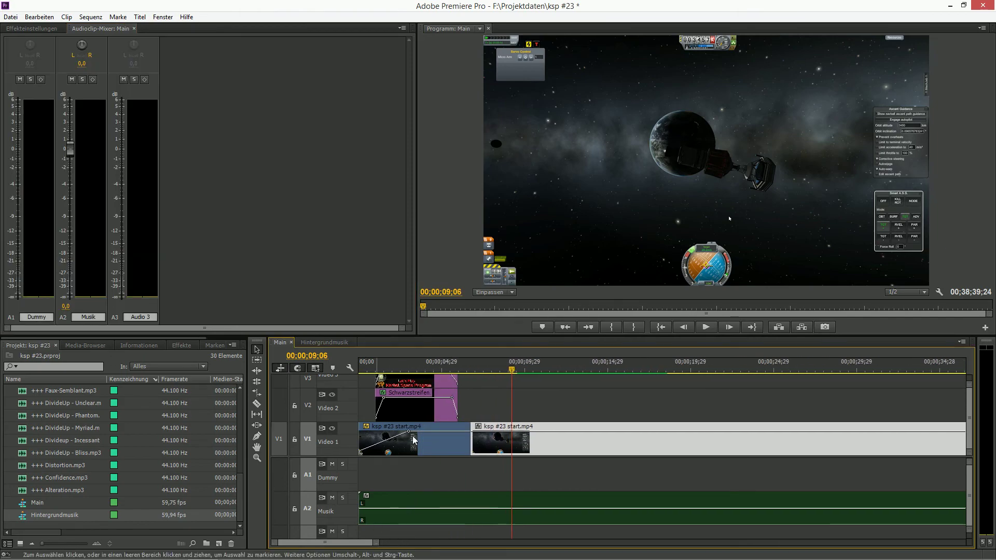
{"action": "left_click", "coordinate": [41, 28]}
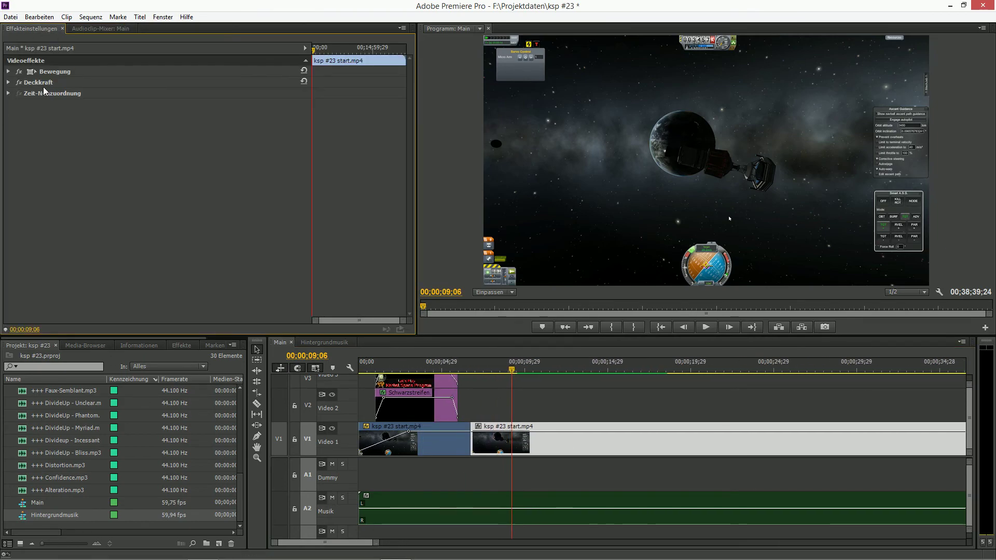
{"action": "left_click", "coordinate": [9, 93]}
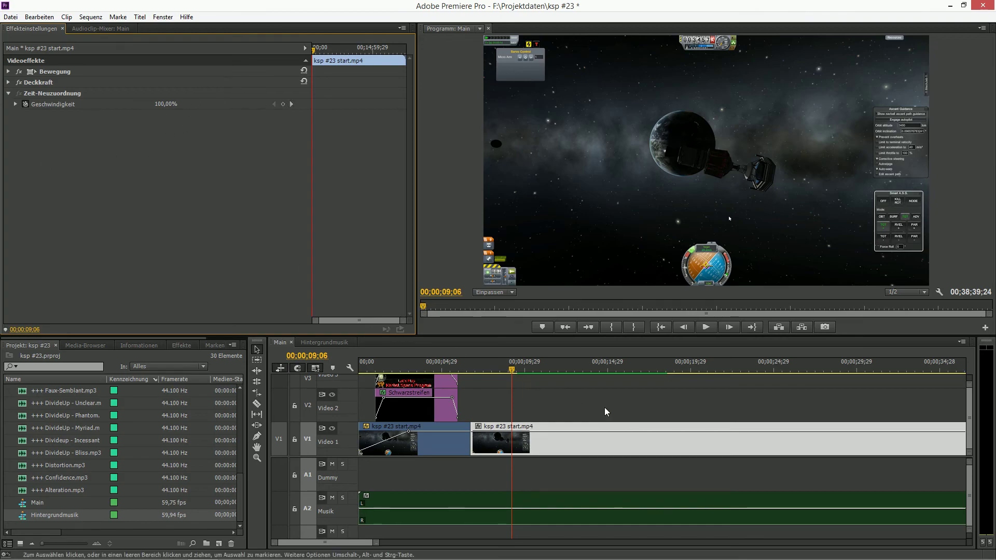
{"action": "left_click", "coordinate": [510, 369]}
{"action": "left_click_drag", "start_coordinate": [511, 368], "coordinate": [493, 375]}
{"action": "left_click", "coordinate": [290, 104]}
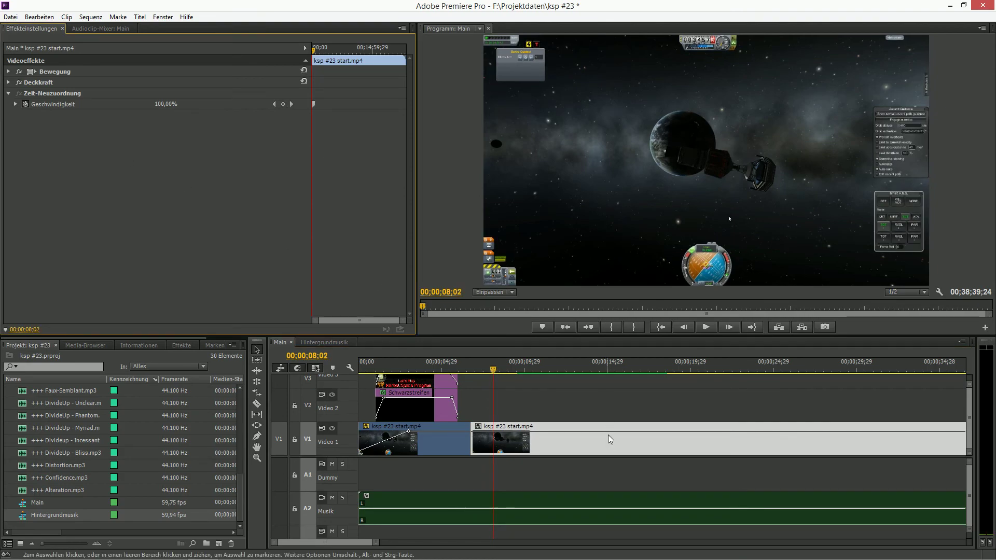
{"action": "key", "text": "space"}
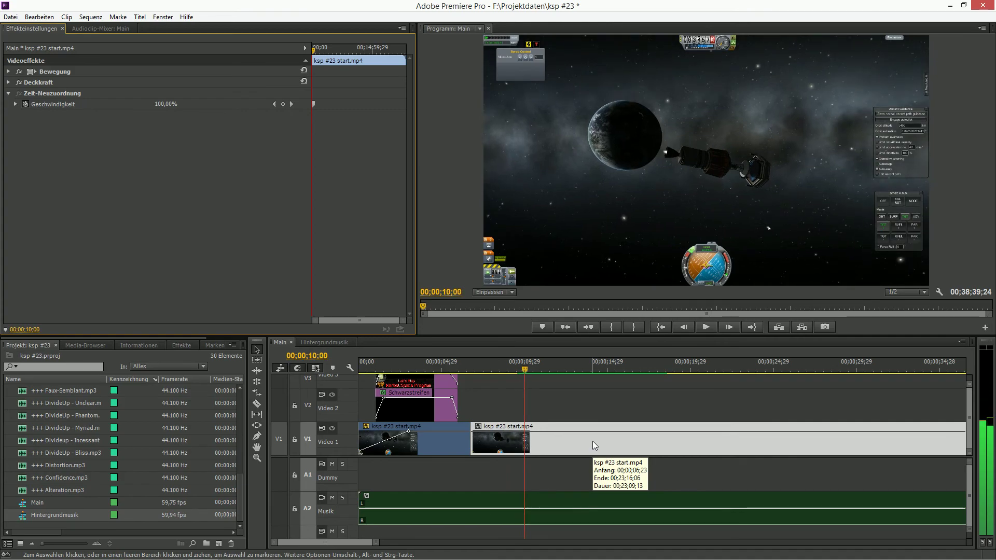
Display the Zeit-Neuzuordnung Geschwindigkeit line on the second ksp #23 start.mp4 clip in the timeline.
{"action": "left_click_drag", "start_coordinate": [373, 545], "coordinate": [359, 552]}
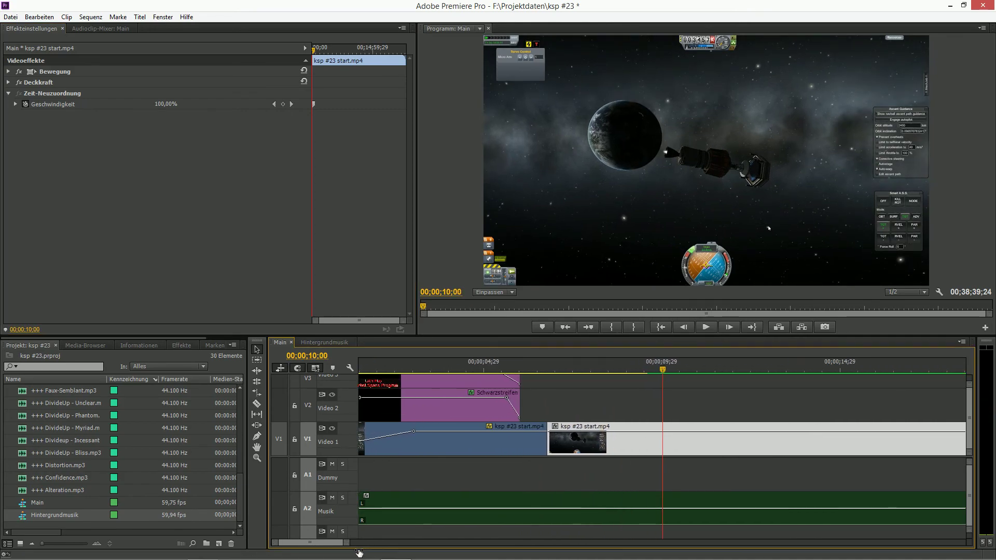
{"action": "right_click", "coordinate": [669, 437]}
{"action": "mouse_move", "coordinate": [736, 433]}
{"action": "mouse_move", "coordinate": [894, 457]}
{"action": "left_click", "coordinate": [789, 456]}
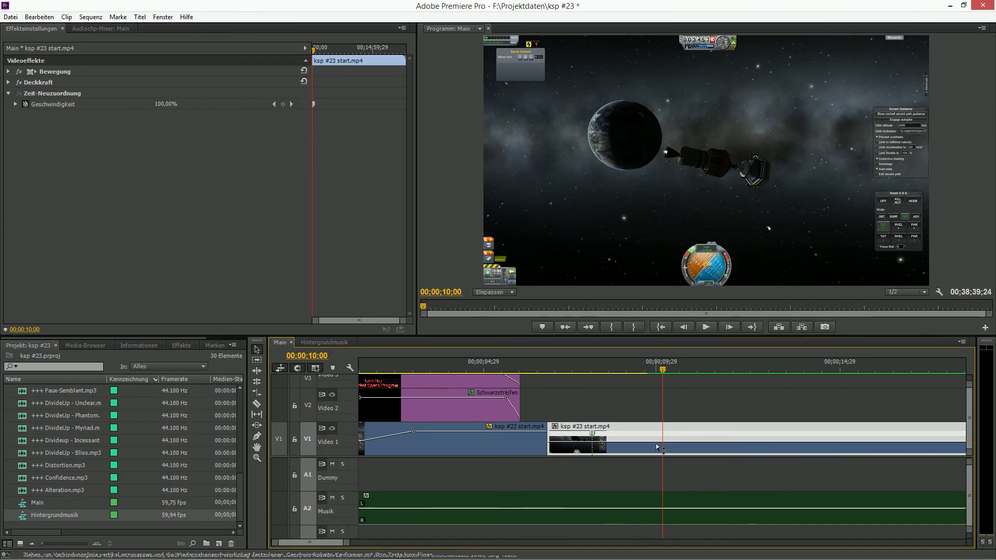
Raise the gameplay clip's speed after the keyframe to 200 % and split the keyframe into a gradual ramp ending near 00;00;10;00.
{"action": "left_click_drag", "start_coordinate": [657, 441], "coordinate": [656, 436]}
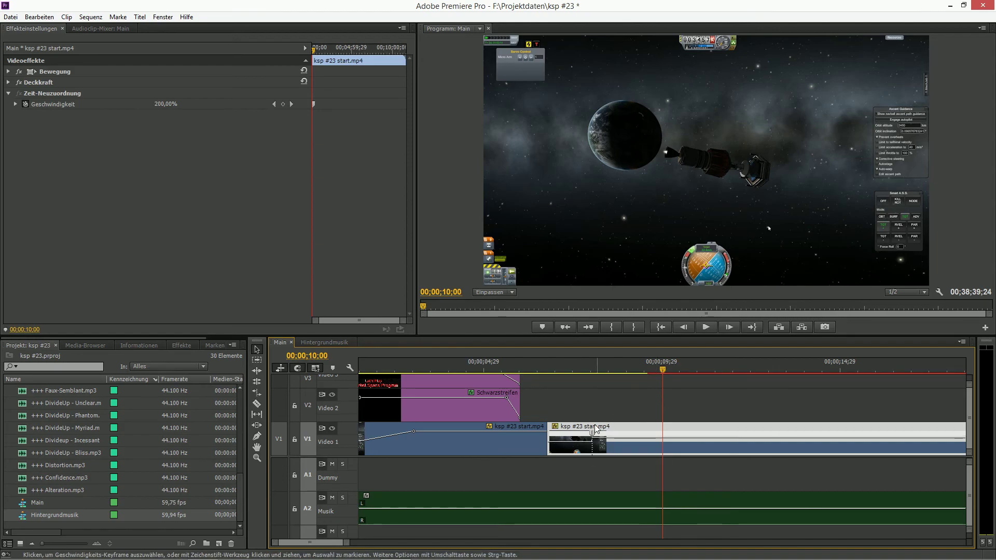
{"action": "left_click_drag", "start_coordinate": [594, 433], "coordinate": [667, 433]}
Place KSP_einblender_fach#2.png on Video 2 starting at 00;00;09;01, in the middle of the speed ramp.
{"action": "left_click_drag", "start_coordinate": [663, 371], "coordinate": [628, 373]}
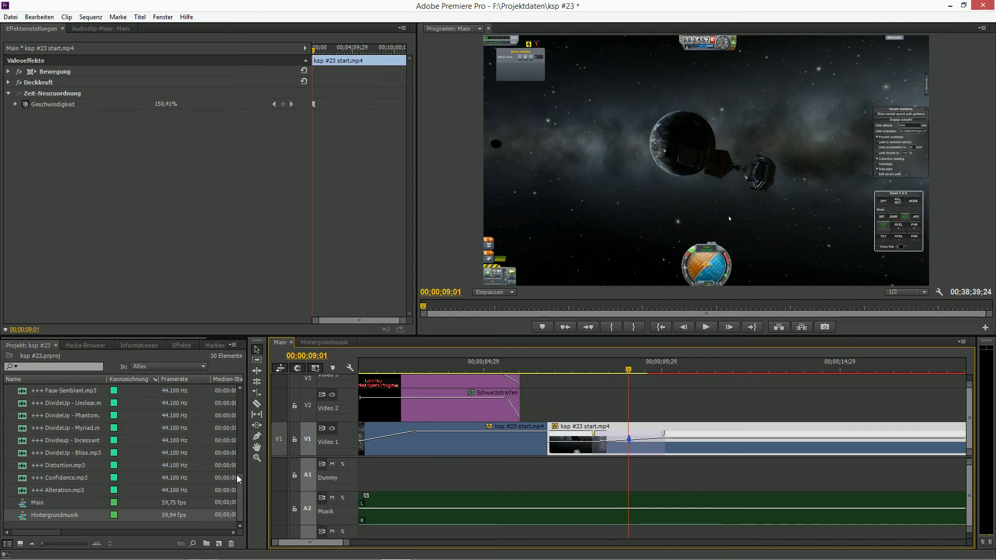
{"action": "left_click_drag", "start_coordinate": [236, 478], "coordinate": [236, 398]}
{"action": "left_click_drag", "start_coordinate": [75, 459], "coordinate": [633, 396]}
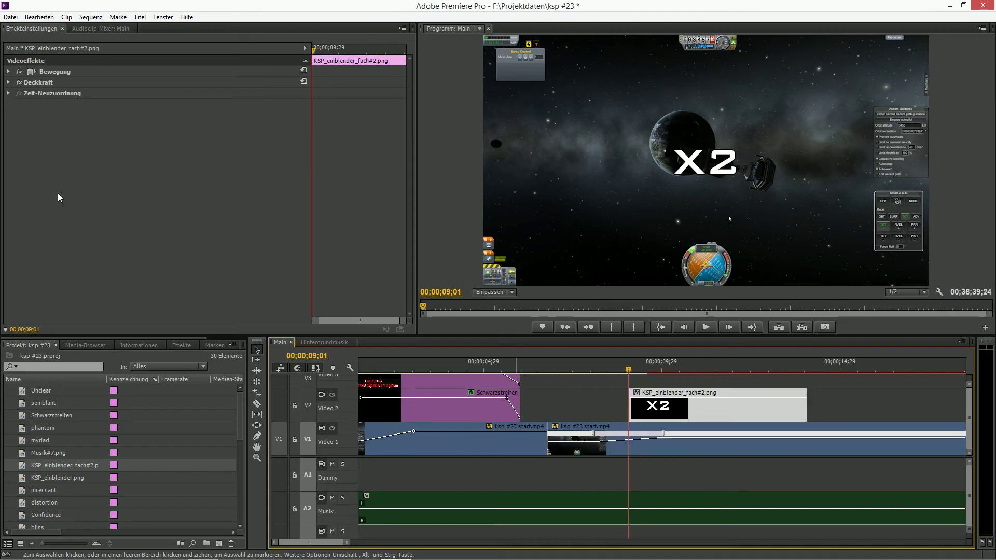
Set the X2 overlay's Skalierung to 30 and its Position to 1550, 50.
{"action": "left_click", "coordinate": [9, 71]}
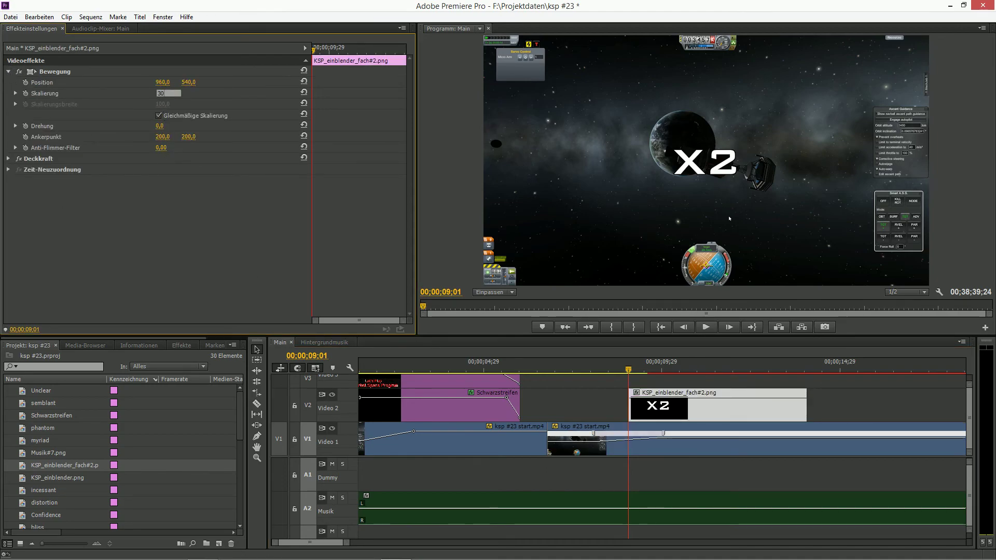
{"action": "type", "text": "30"}
{"action": "key", "text": "Return"}
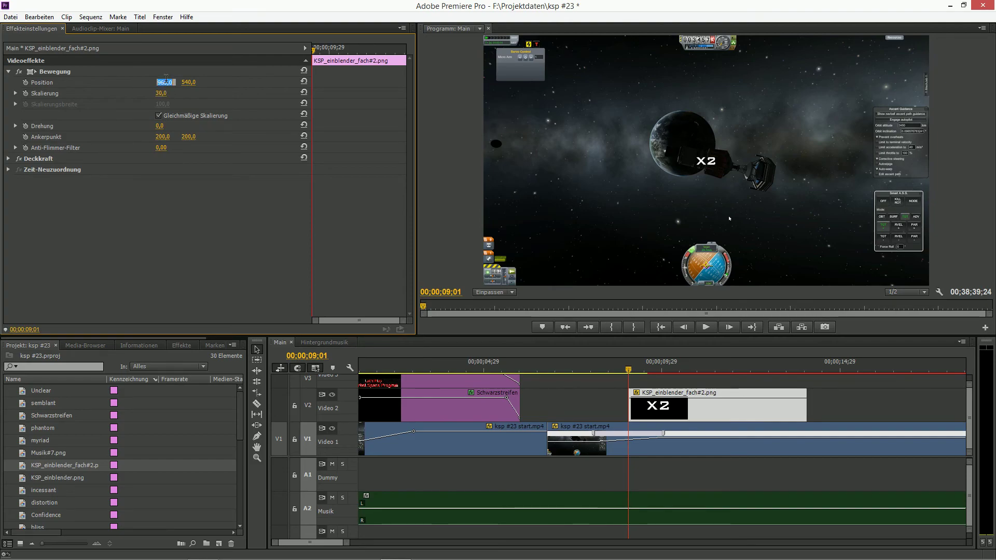
{"action": "type", "text": "155"}
{"action": "left_click", "coordinate": [190, 83]}
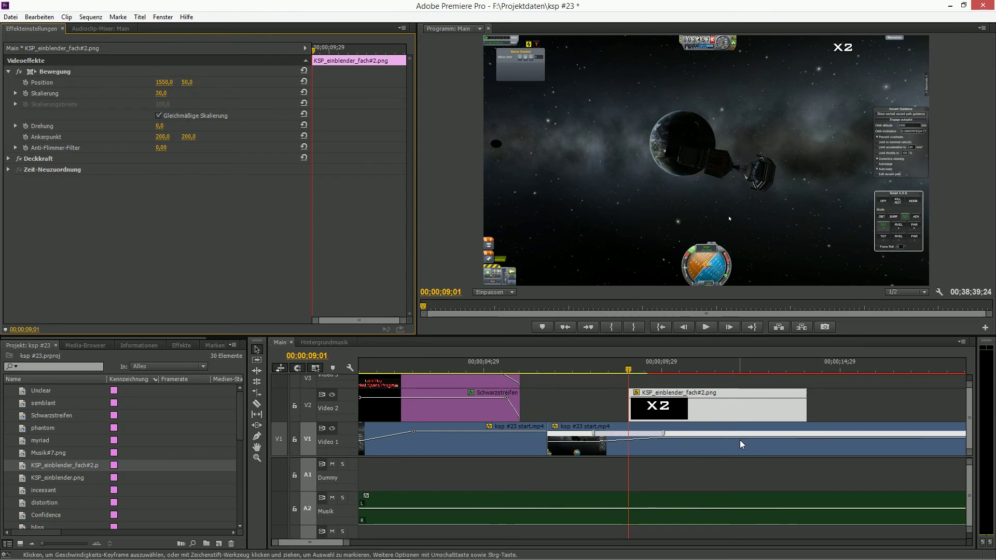
Apply the Auflösen transition from the Blende video transitions to the start of the X2 overlay clip.
{"action": "left_click", "coordinate": [181, 345]}
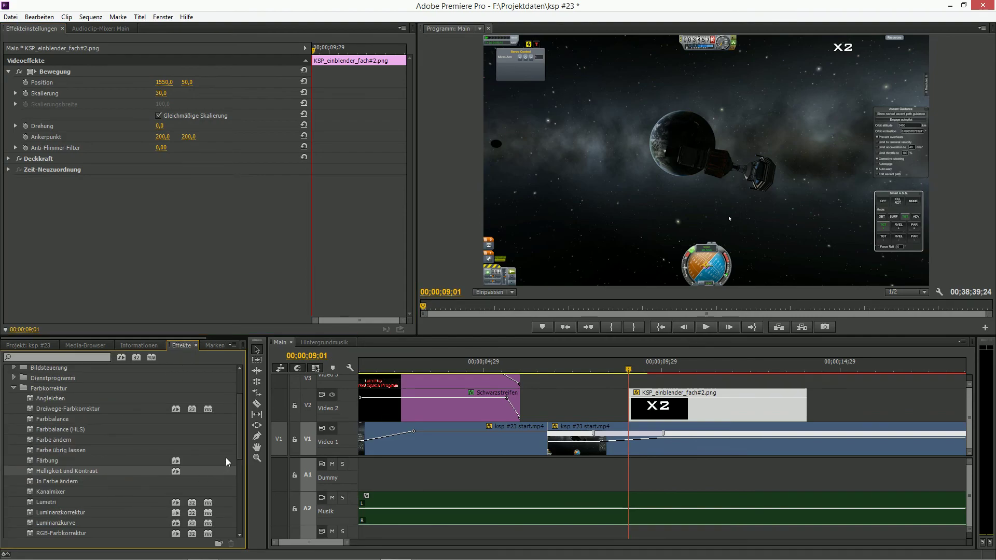
{"action": "left_click_drag", "start_coordinate": [238, 440], "coordinate": [234, 522]}
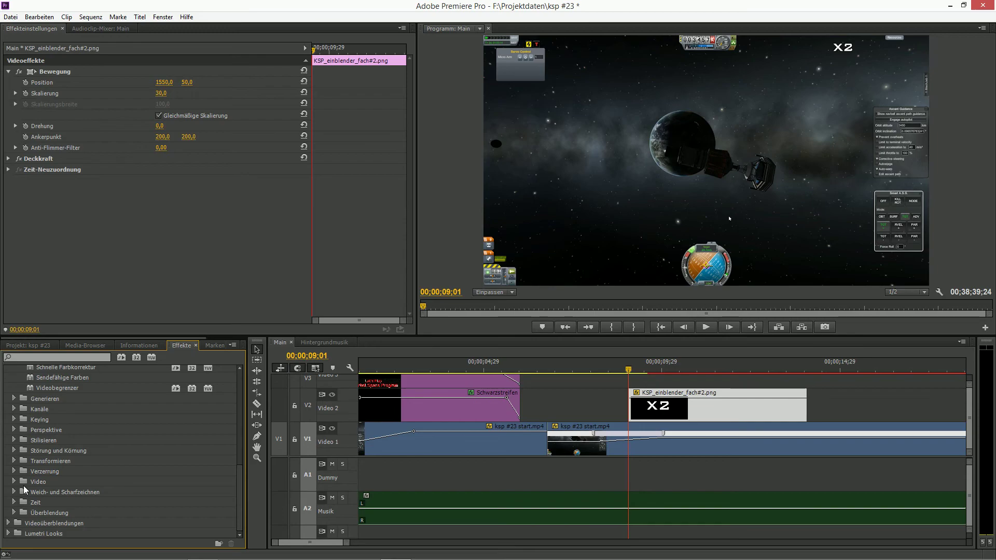
{"action": "left_click", "coordinate": [8, 523]}
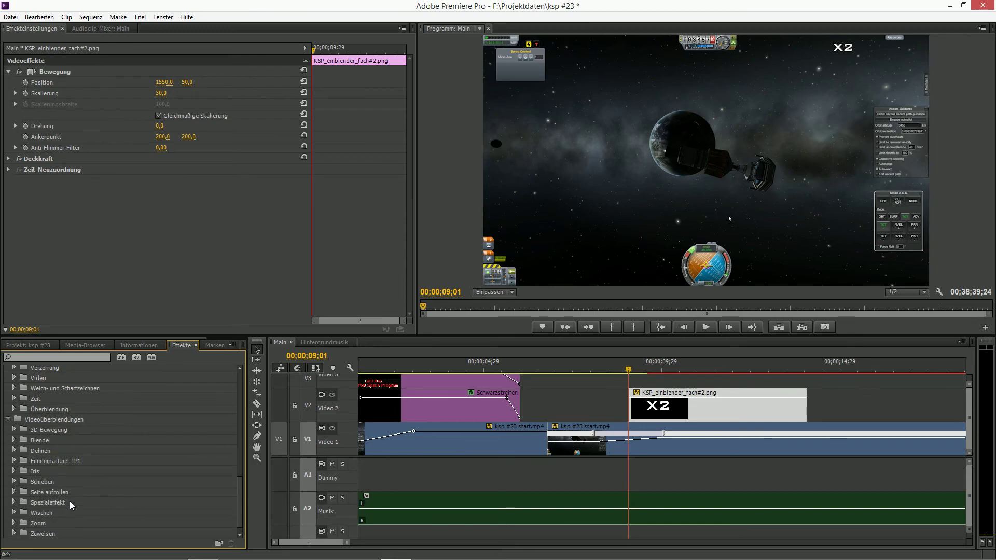
{"action": "left_click", "coordinate": [13, 440]}
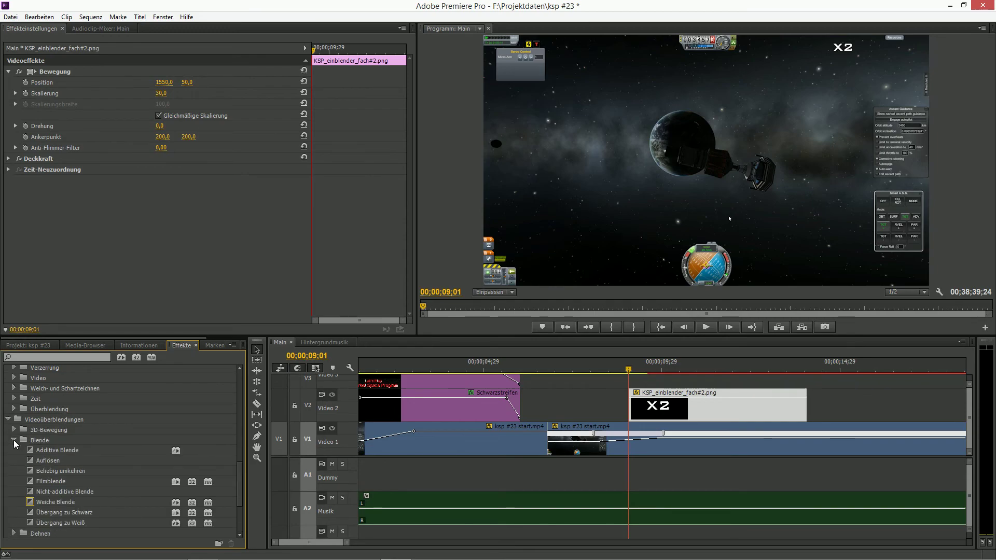
{"action": "left_click_drag", "start_coordinate": [57, 460], "coordinate": [635, 409]}
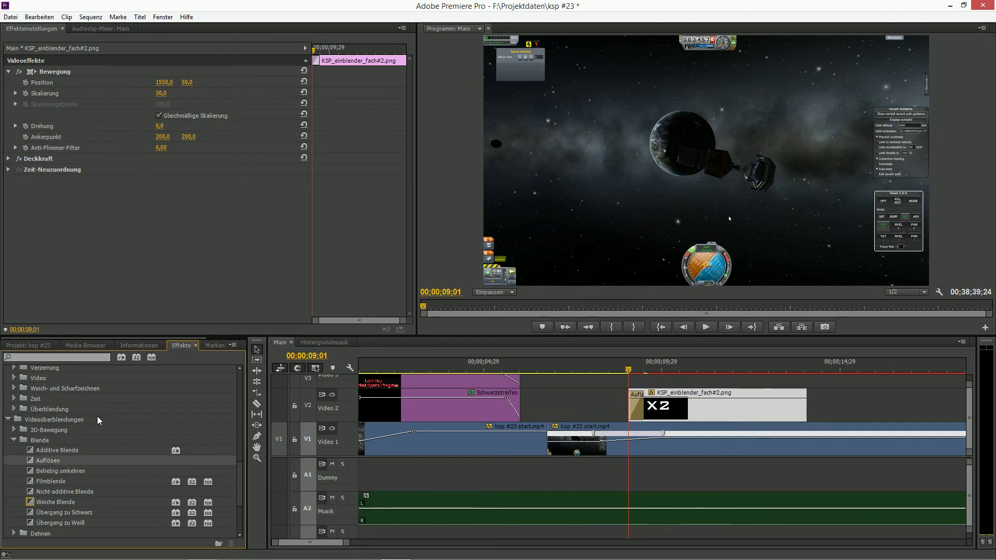
Extend the end of the X2 overlay clip on Video 2 and play the speed-up section from just before the ramp.
{"action": "left_click_drag", "start_coordinate": [806, 409], "coordinate": [945, 412]}
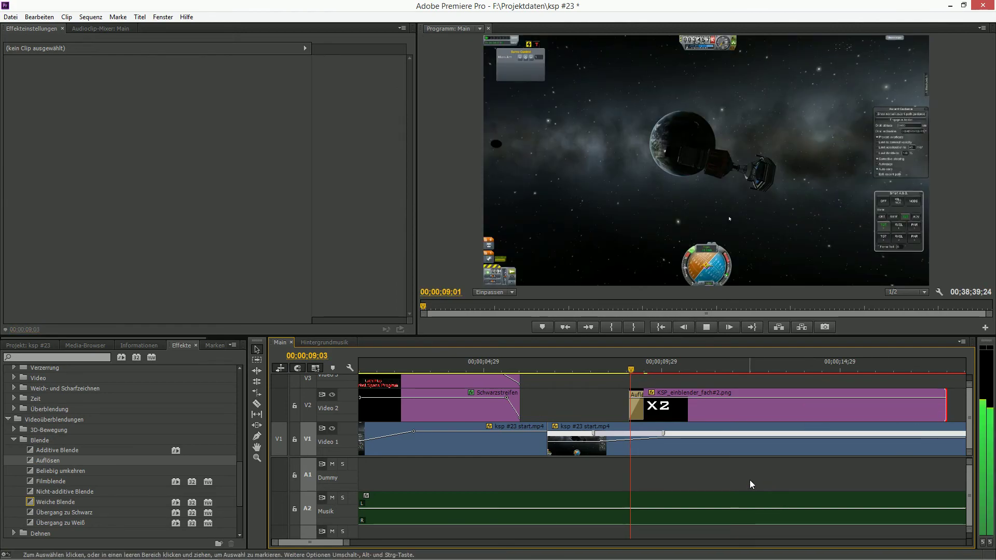
{"action": "key", "text": "space"}
{"action": "left_click", "coordinate": [564, 365]}
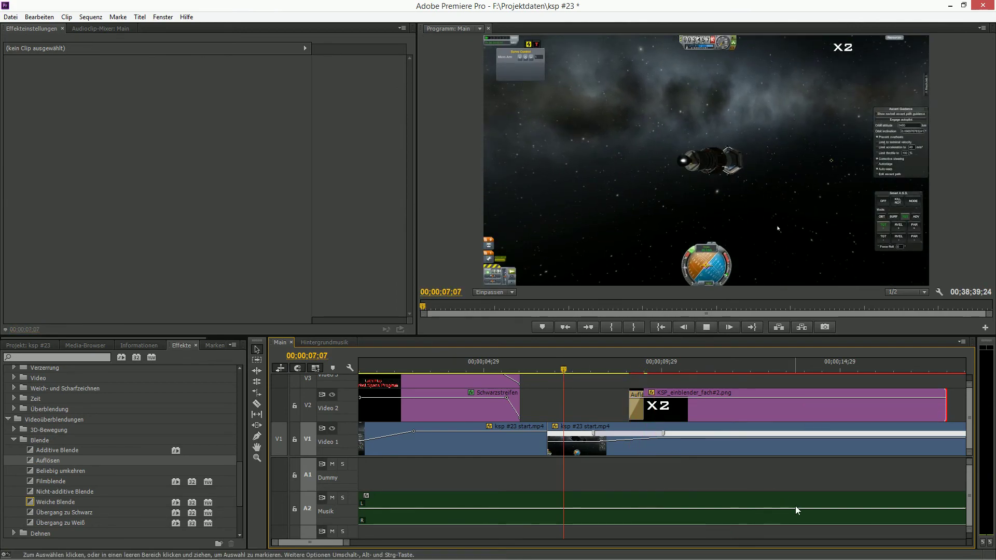
Extend the end of the X2 overlay clip on Video 2 to about 00;01;46;00.
{"action": "key", "text": "space"}
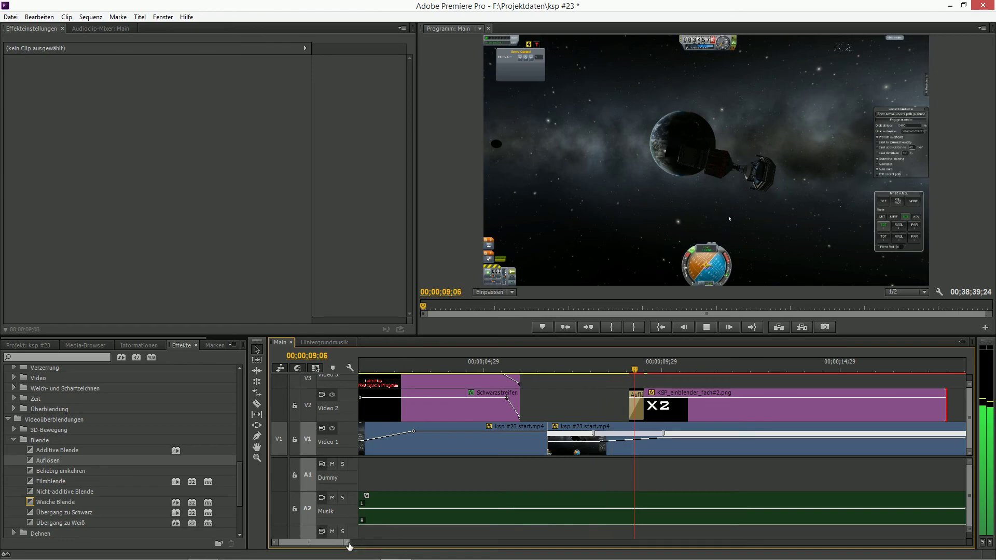
{"action": "left_click_drag", "start_coordinate": [346, 542], "coordinate": [442, 542]}
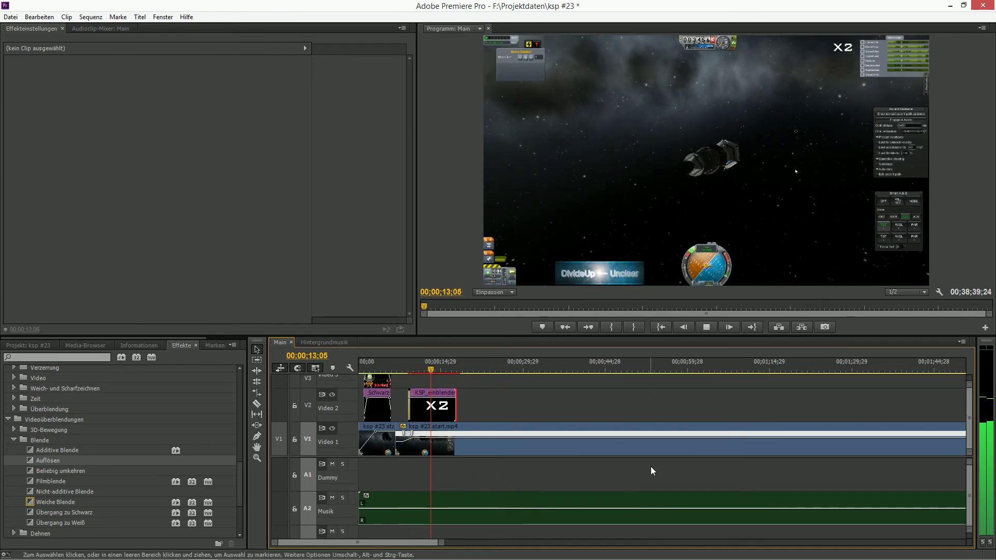
{"action": "left_click_drag", "start_coordinate": [455, 407], "coordinate": [940, 407]}
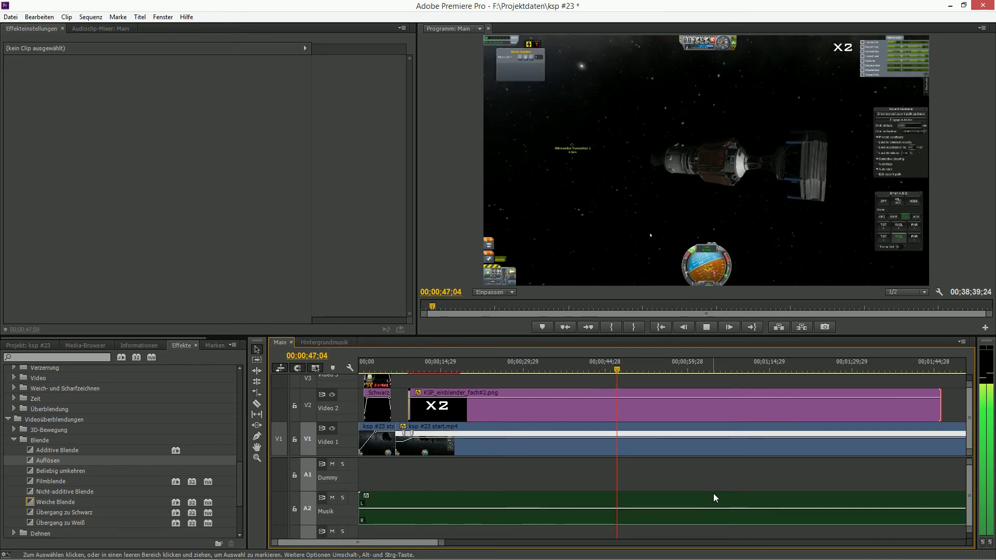
Preview the footage around 00;05;43;22 and 00;00;31;27, and split the ksp #23 start.mp4 clip on Video 1 at 00;01;02;12.
{"action": "left_click_drag", "start_coordinate": [441, 542], "coordinate": [695, 554]}
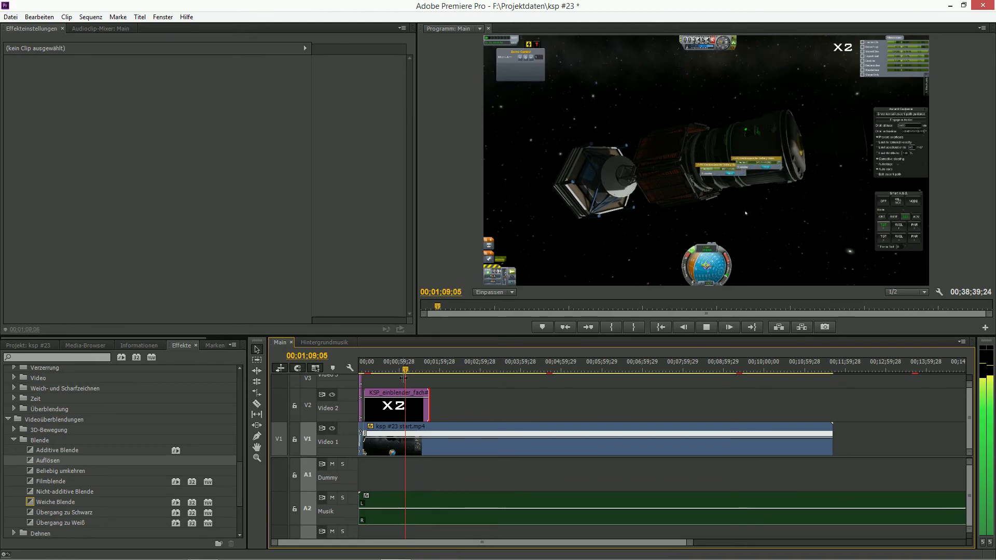
{"action": "left_click_drag", "start_coordinate": [430, 369], "coordinate": [593, 376]}
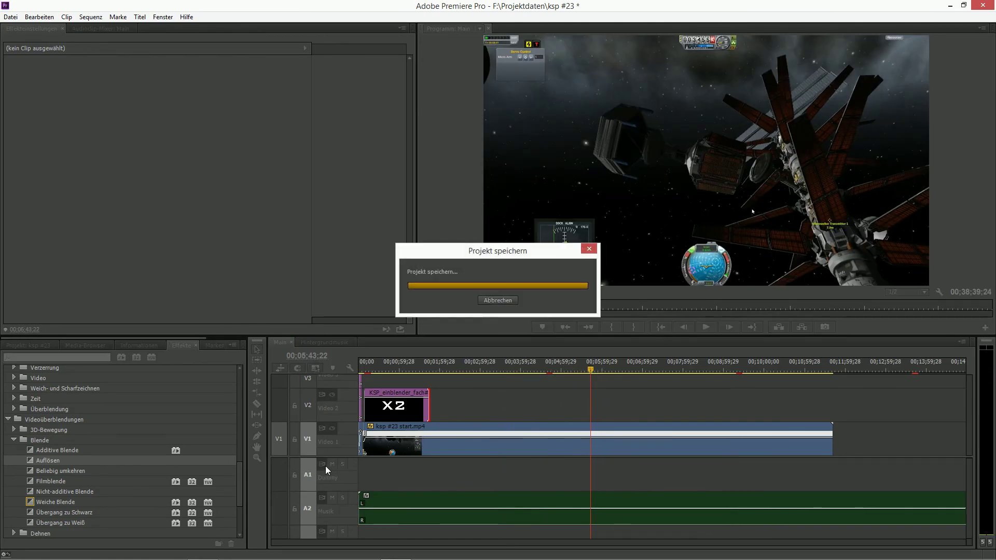
{"action": "key", "text": "space"}
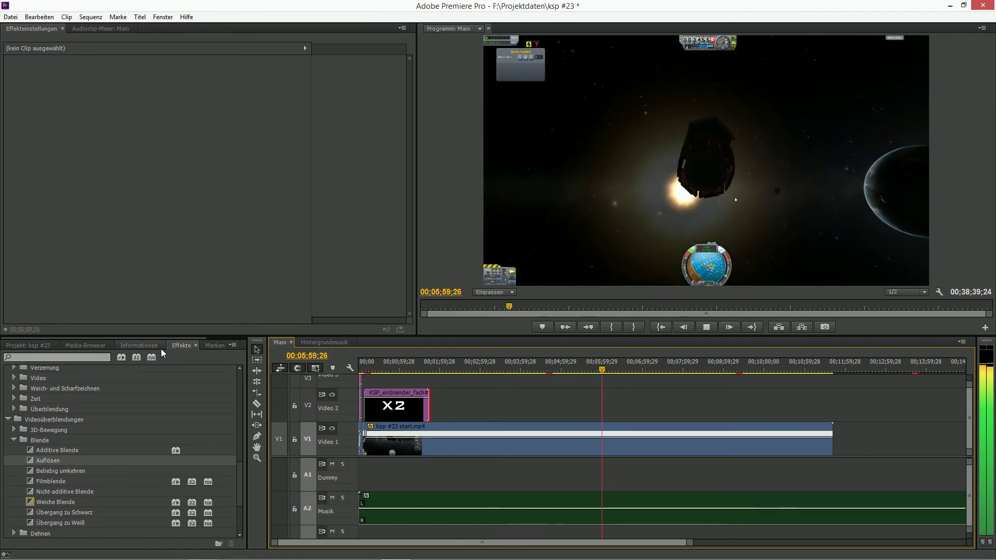
{"action": "key", "text": "space"}
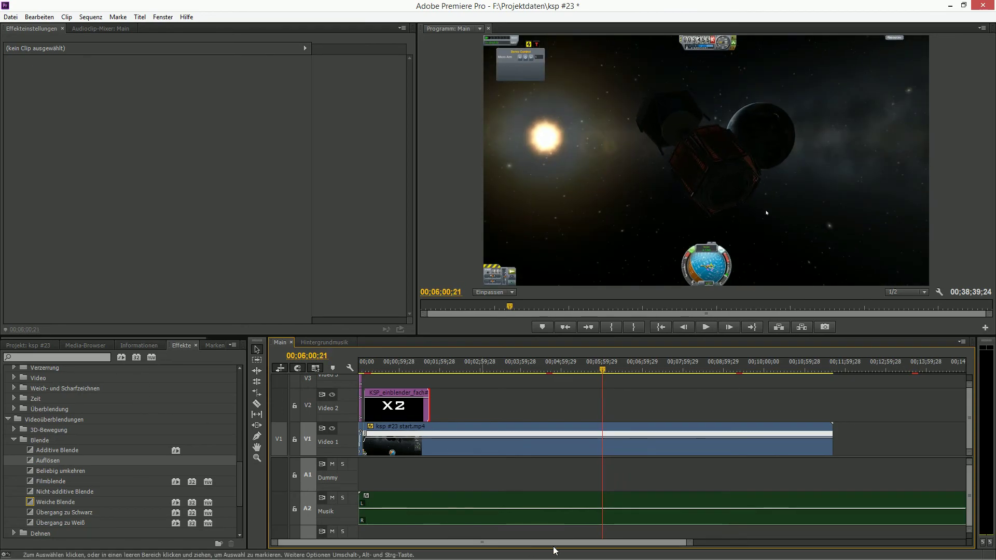
{"action": "left_click_drag", "start_coordinate": [688, 546], "coordinate": [617, 545]}
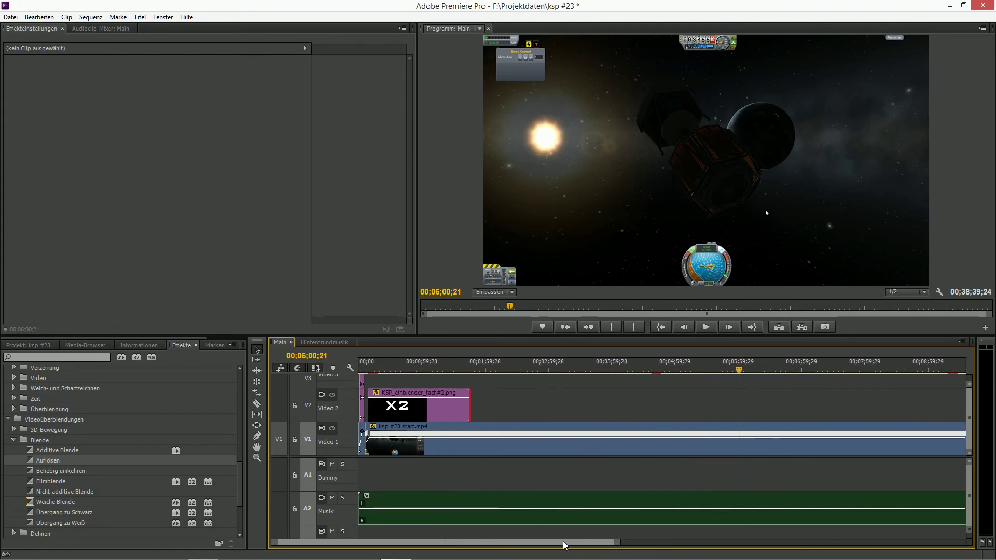
{"action": "left_click", "coordinate": [459, 369]}
{"action": "left_click_drag", "start_coordinate": [458, 371], "coordinate": [393, 376]}
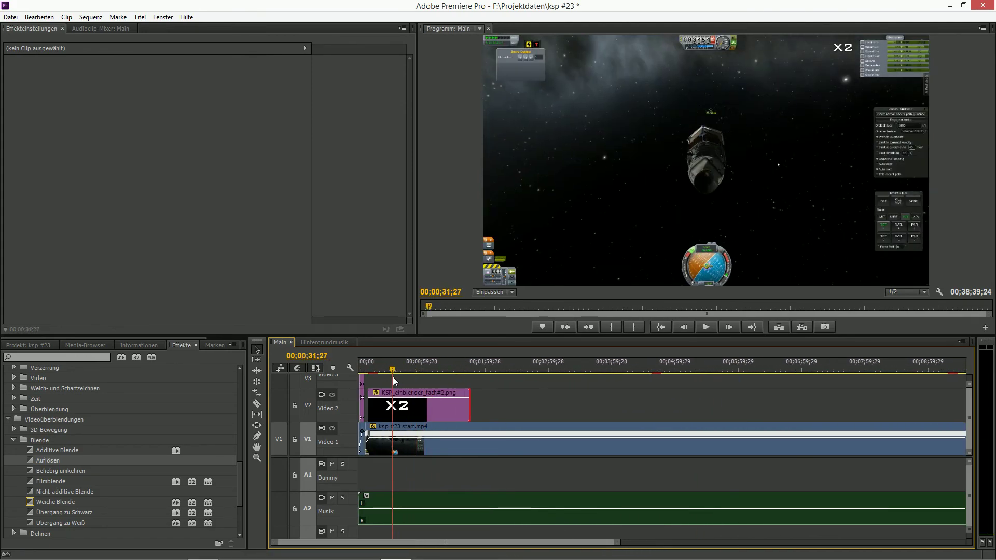
{"action": "key", "text": "space"}
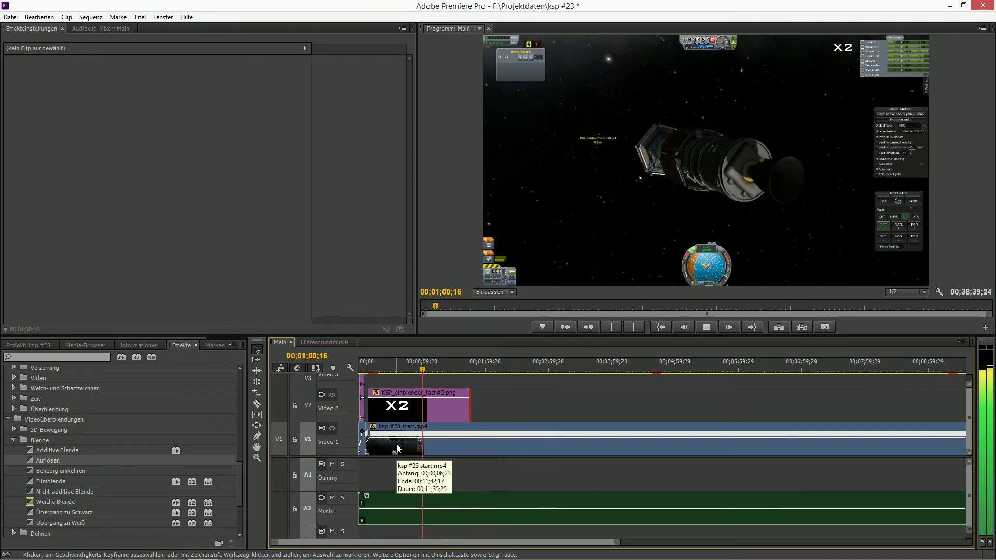
{"action": "key", "text": "space"}
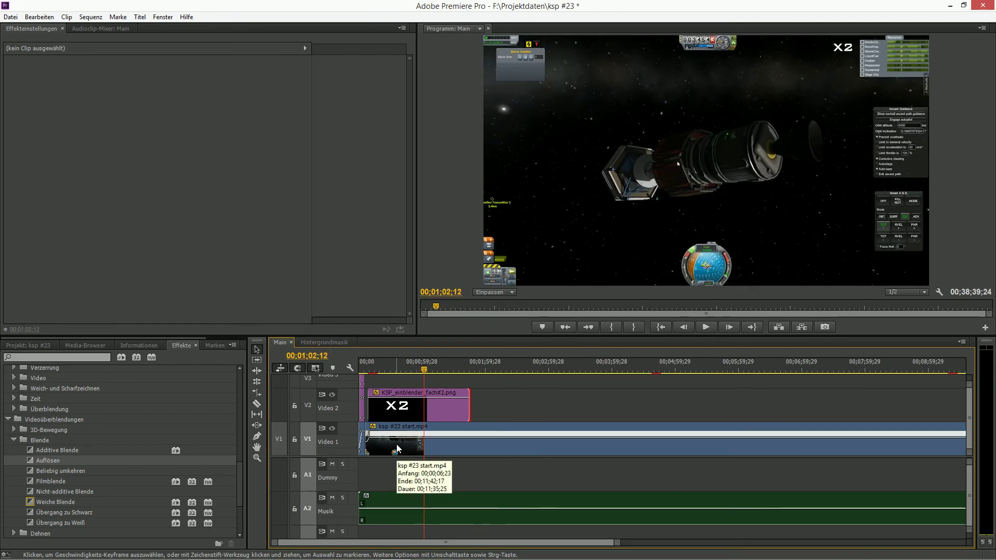
{"action": "key", "text": "c"}
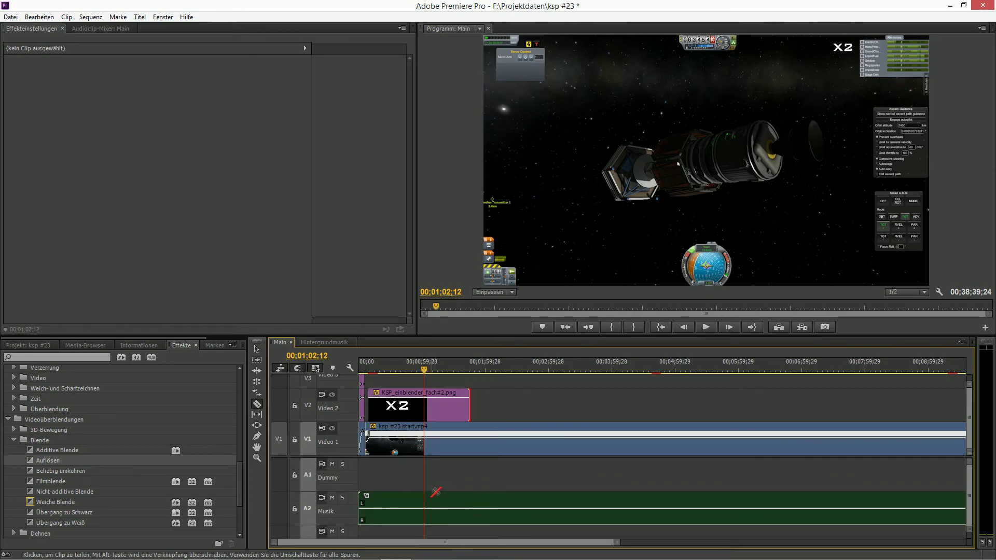
{"action": "left_click", "coordinate": [427, 450]}
{"action": "key", "text": "v"}
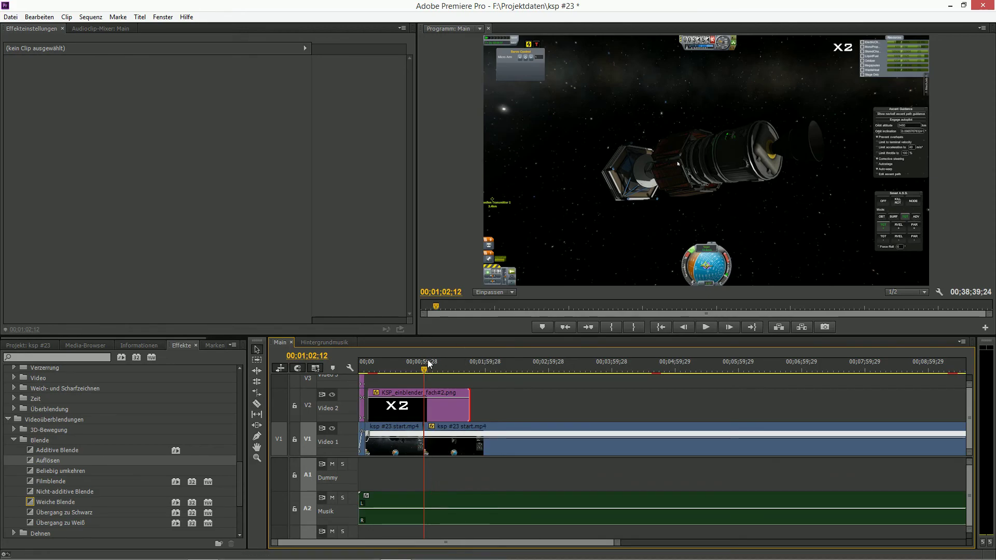
Play the footage around the six-minute mark and split the ksp #23 start.mp4 clip on Video 1 at 00;05;59;03.
{"action": "left_click_drag", "start_coordinate": [468, 379], "coordinate": [736, 379]}
{"action": "key", "text": "space"}
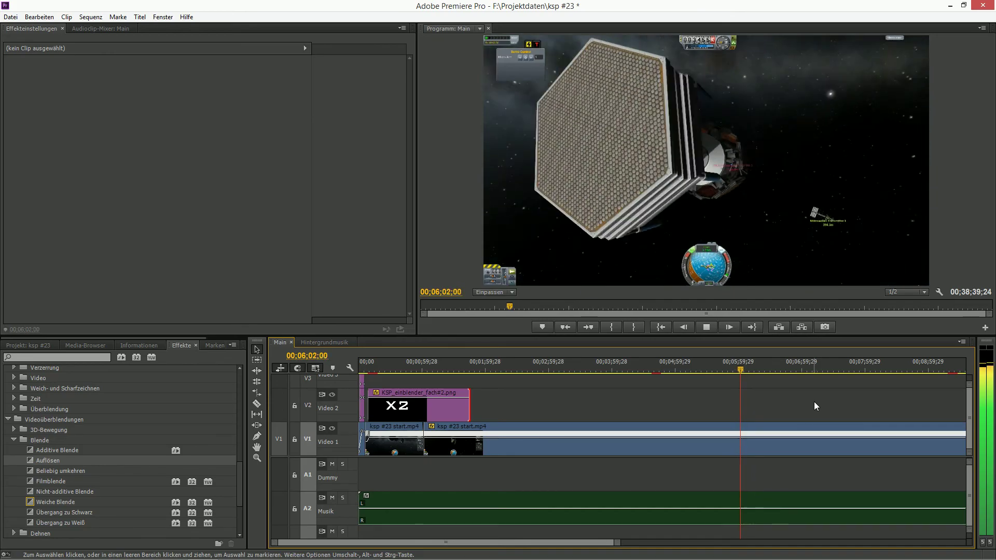
{"action": "key", "text": "space"}
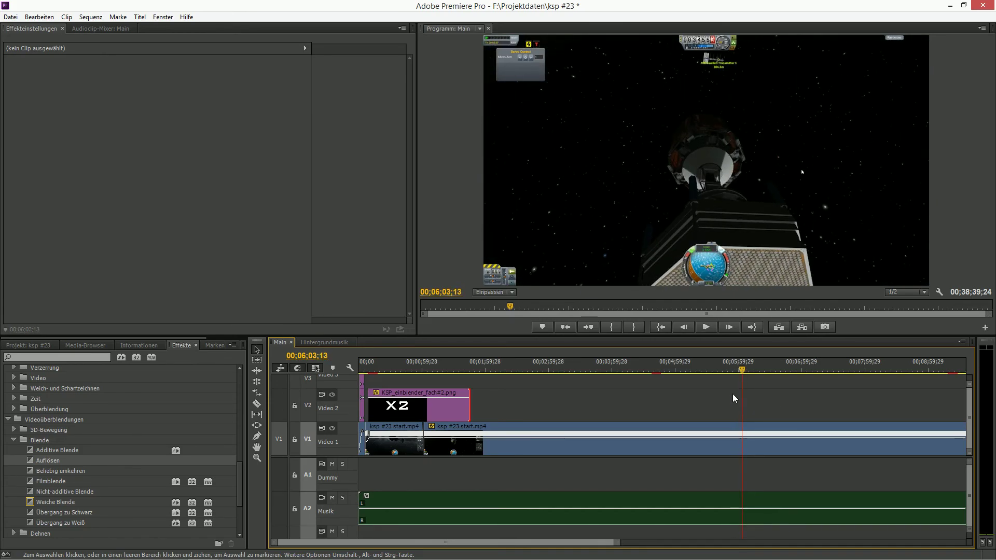
{"action": "left_click", "coordinate": [737, 369]}
{"action": "key", "text": "space"}
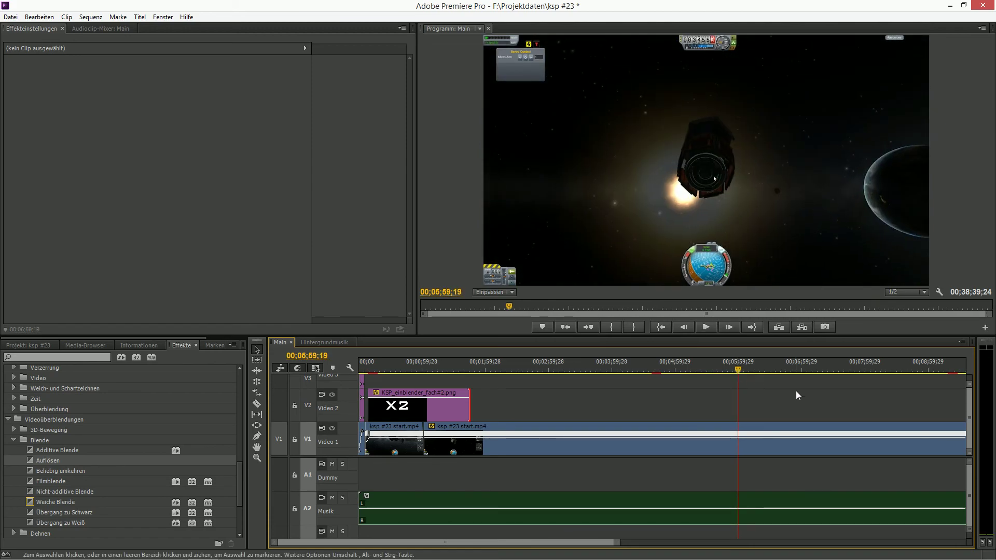
{"action": "mouse_move", "coordinate": [737, 371]}
{"action": "left_mouse_down"}
{"action": "mouse_move", "coordinate": [718, 373]}
{"action": "mouse_move", "coordinate": [734, 374]}
{"action": "left_mouse_up"}
{"action": "key", "text": "space"}
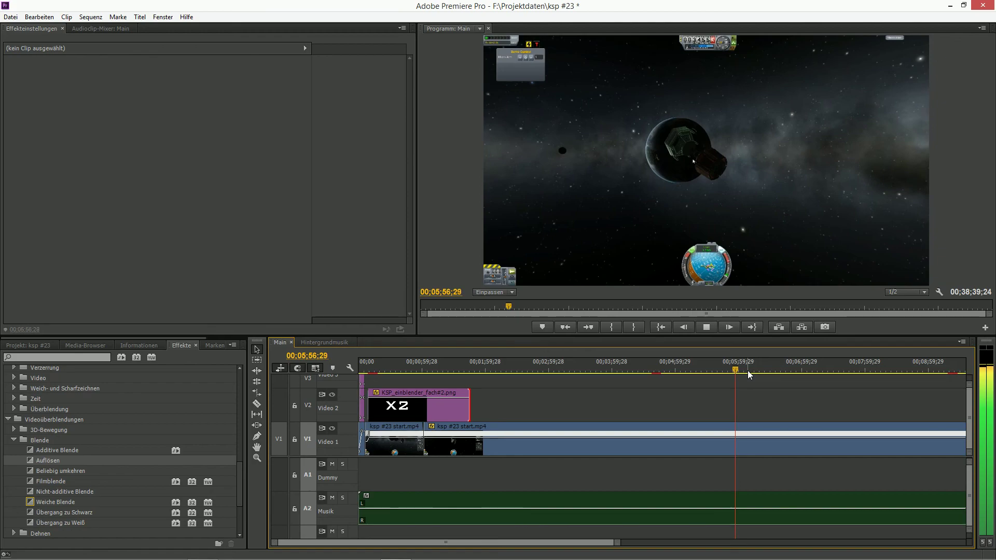
{"action": "key", "text": "space"}
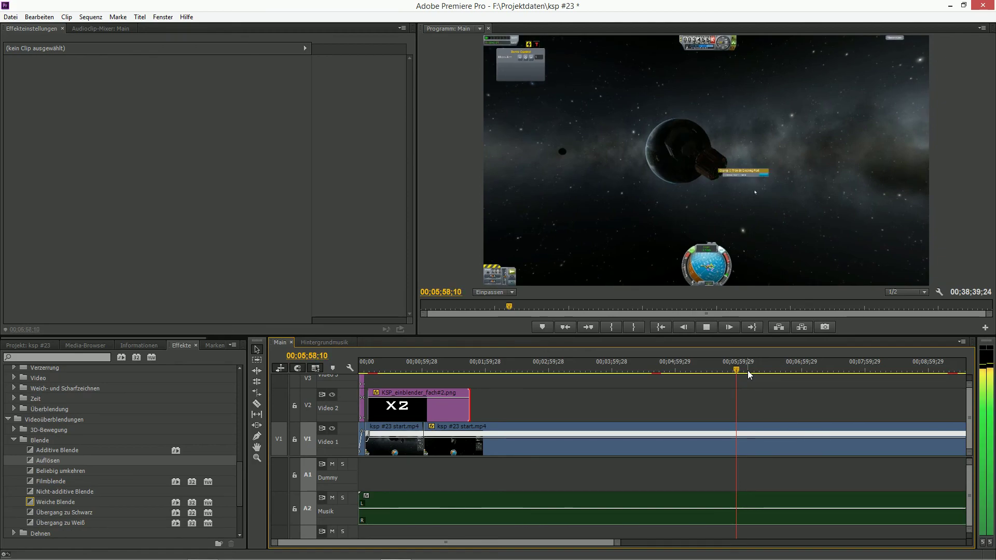
{"action": "key", "text": "space"}
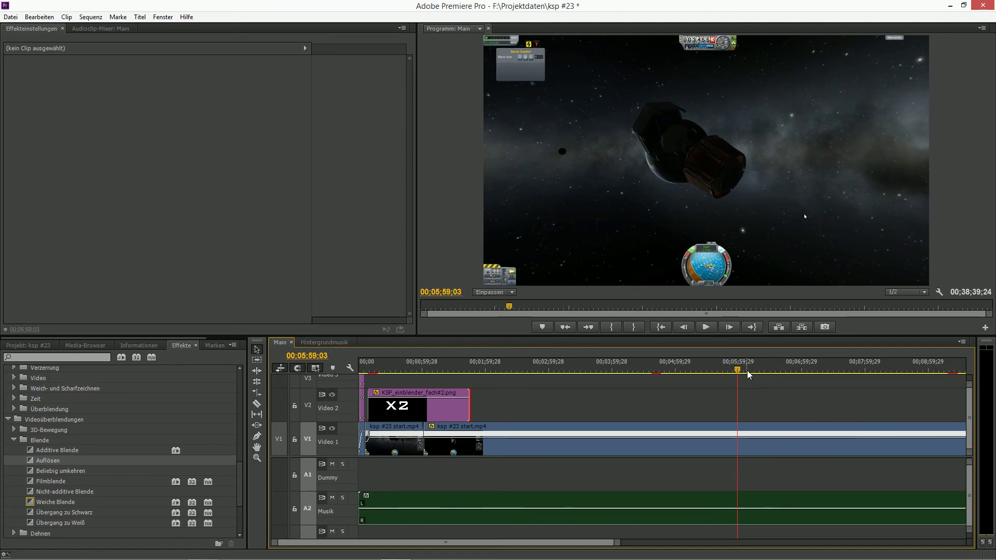
{"action": "key", "text": "ctrl+k"}
Delete the Video 1 section between the two cuts and close the resulting gap.
{"action": "left_click", "coordinate": [677, 451]}
{"action": "key", "text": "Delete"}
{"action": "right_click", "coordinate": [677, 451]}
{"action": "left_click", "coordinate": [705, 454]}
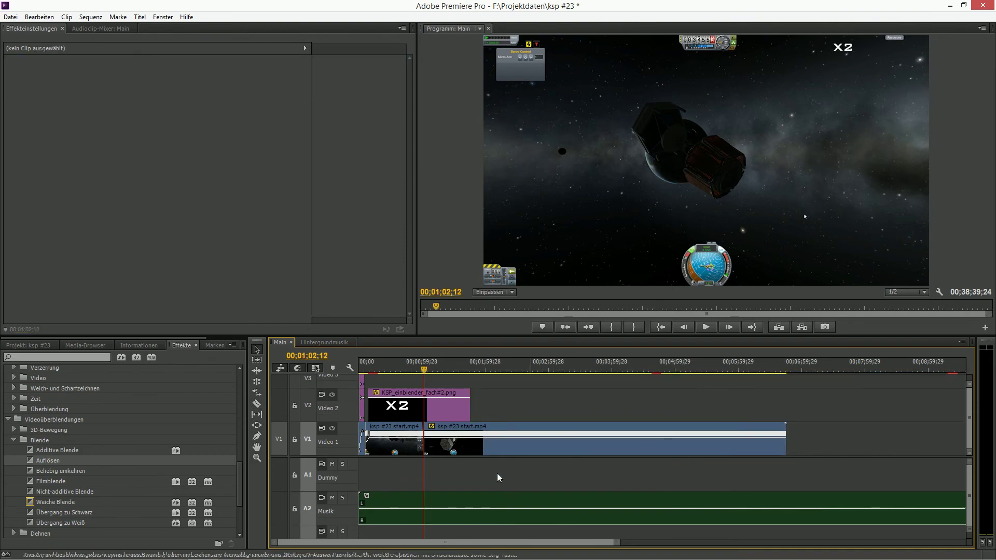
Play across the cut at 00;01;02;12 and apply the Weiche Blende transition from the Blende video transitions to it.
{"action": "left_click_drag", "start_coordinate": [617, 541], "coordinate": [491, 542]}
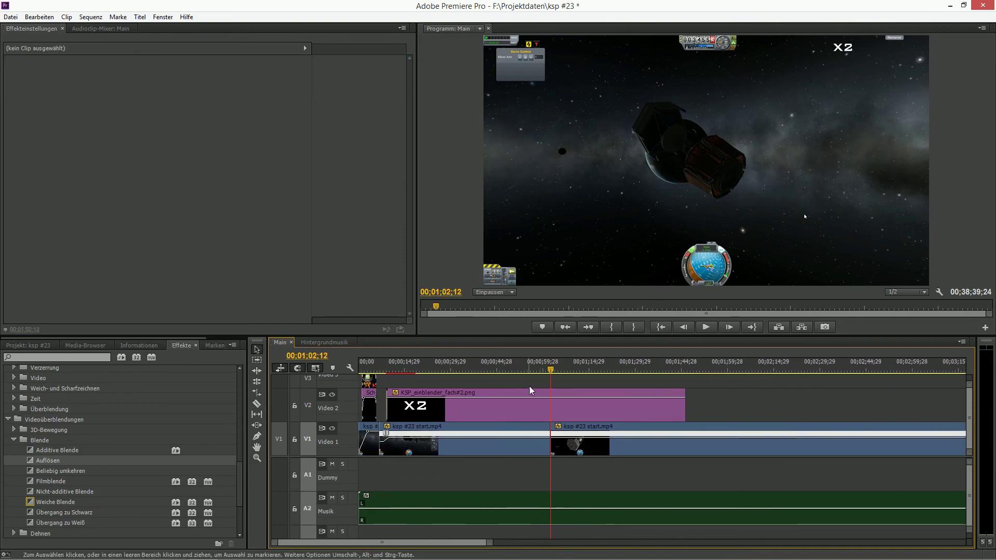
{"action": "left_click", "coordinate": [541, 370]}
{"action": "key", "text": "space"}
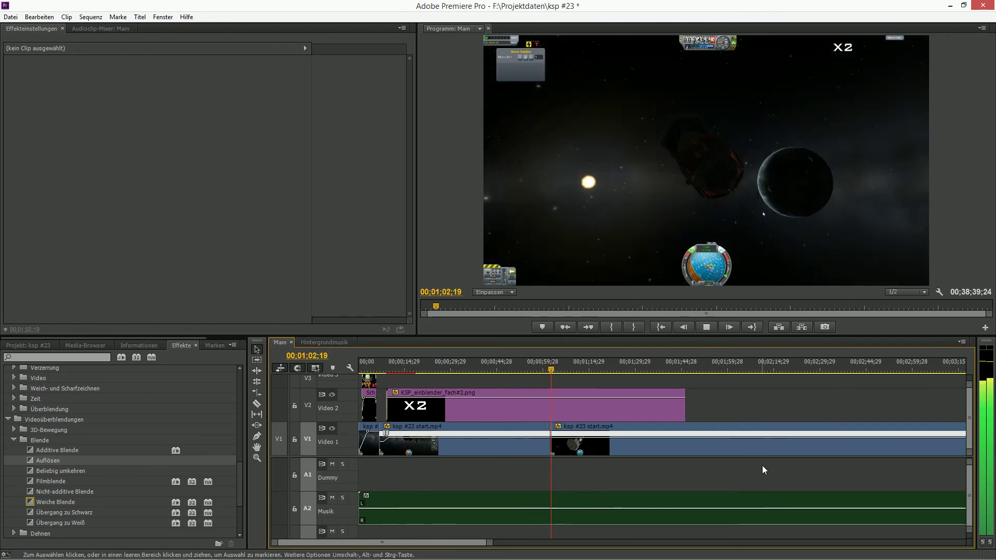
{"action": "key", "text": "space"}
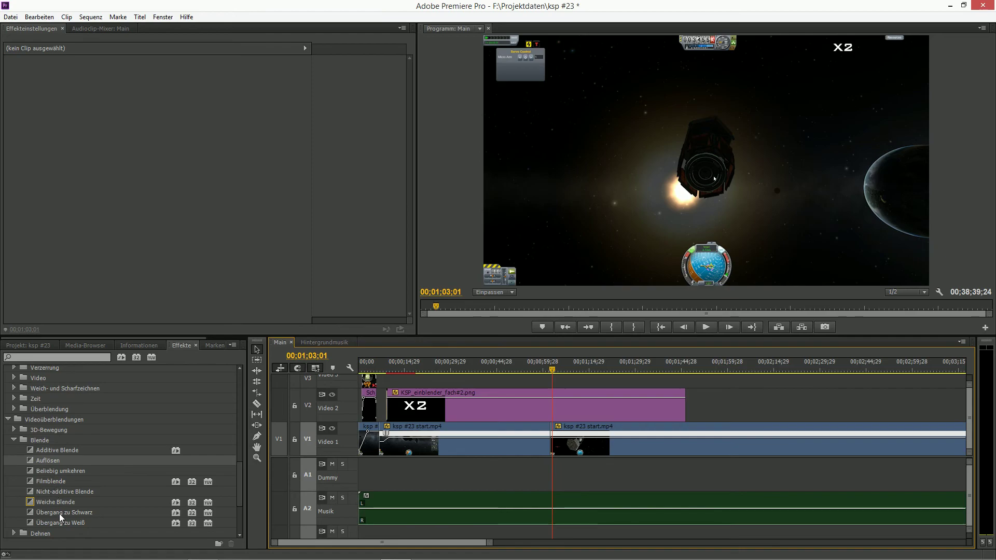
{"action": "left_click", "coordinate": [14, 440]}
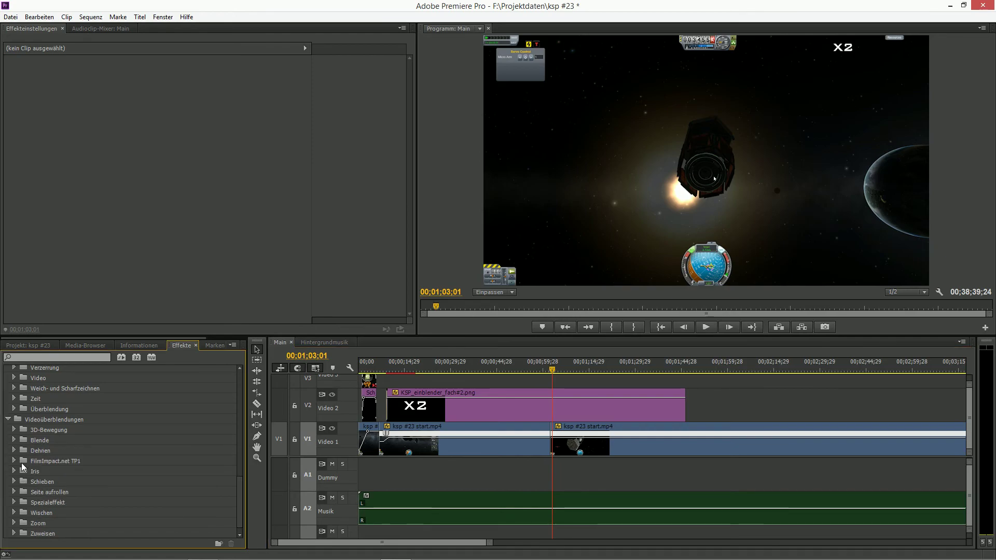
{"action": "left_click", "coordinate": [15, 440]}
{"action": "left_click_drag", "start_coordinate": [66, 503], "coordinate": [462, 495]}
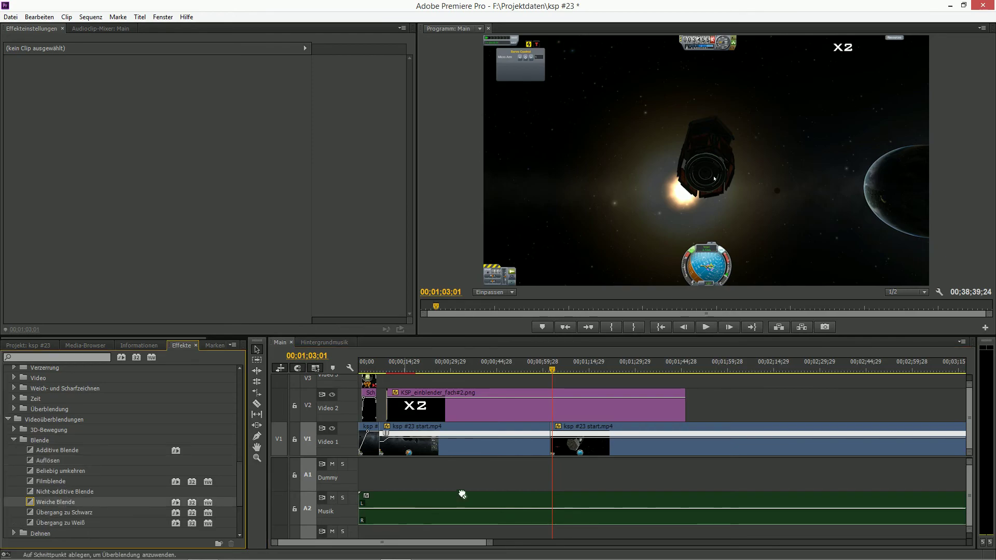
{"action": "left_click_drag", "start_coordinate": [554, 463], "coordinate": [552, 455]}
Set the Weiche Blende transition's Dauer to 00;00;01;00 and play the section across it.
{"action": "left_click", "coordinate": [490, 543]}
{"action": "left_click_drag", "start_coordinate": [490, 543], "coordinate": [377, 544]}
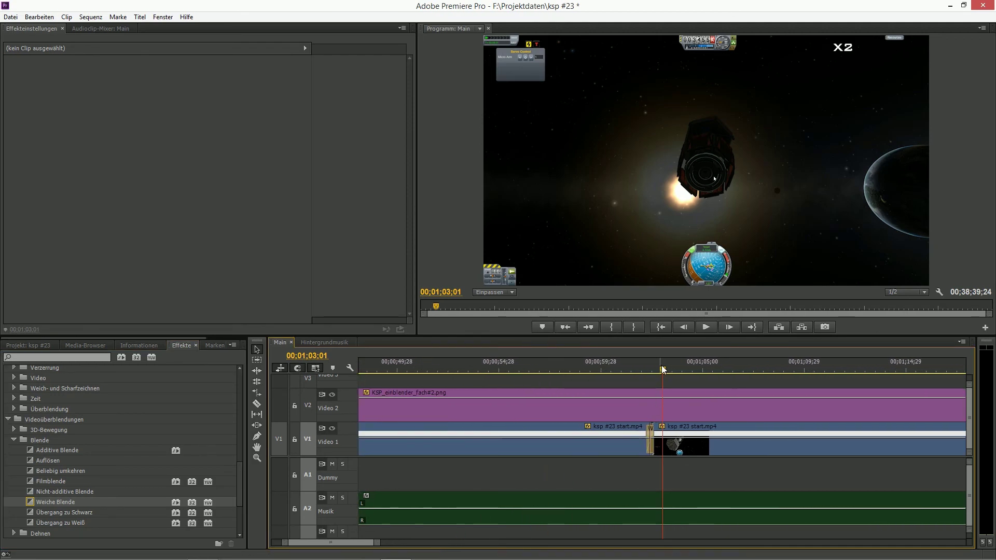
{"action": "left_click", "coordinate": [587, 372]}
{"action": "key", "text": "space"}
{"action": "key", "text": "space"}
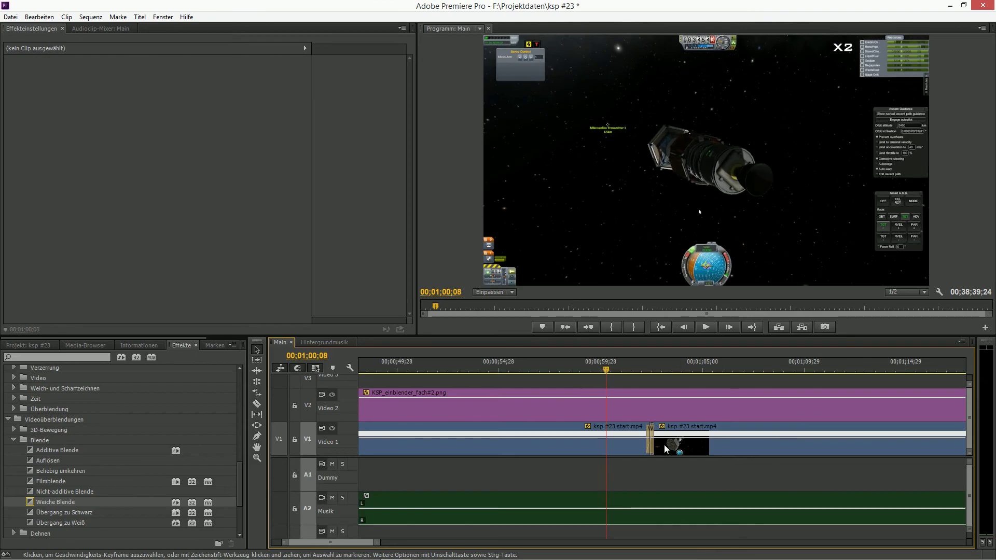
{"action": "left_click", "coordinate": [650, 447]}
{"action": "left_click_drag", "start_coordinate": [166, 86], "coordinate": [172, 86]}
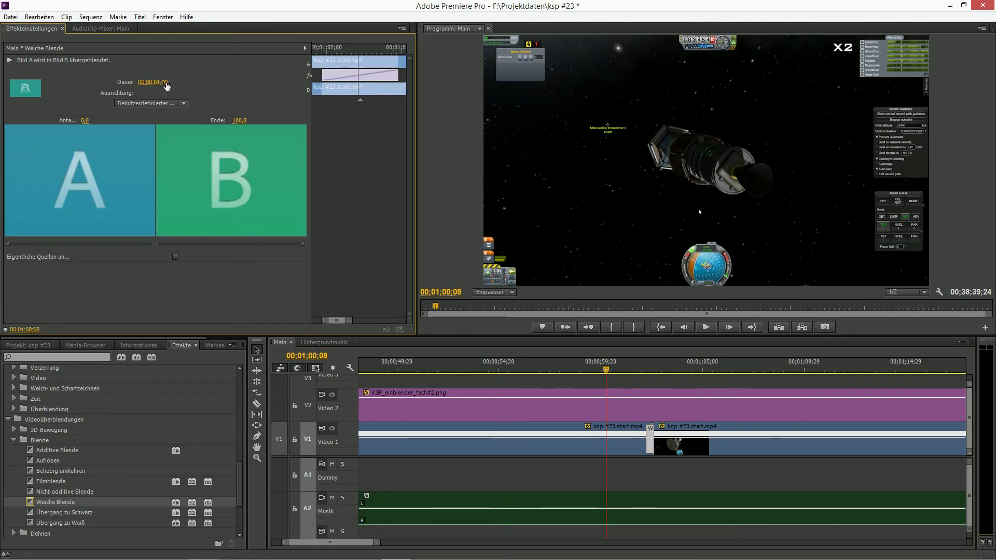
{"action": "key", "text": "space"}
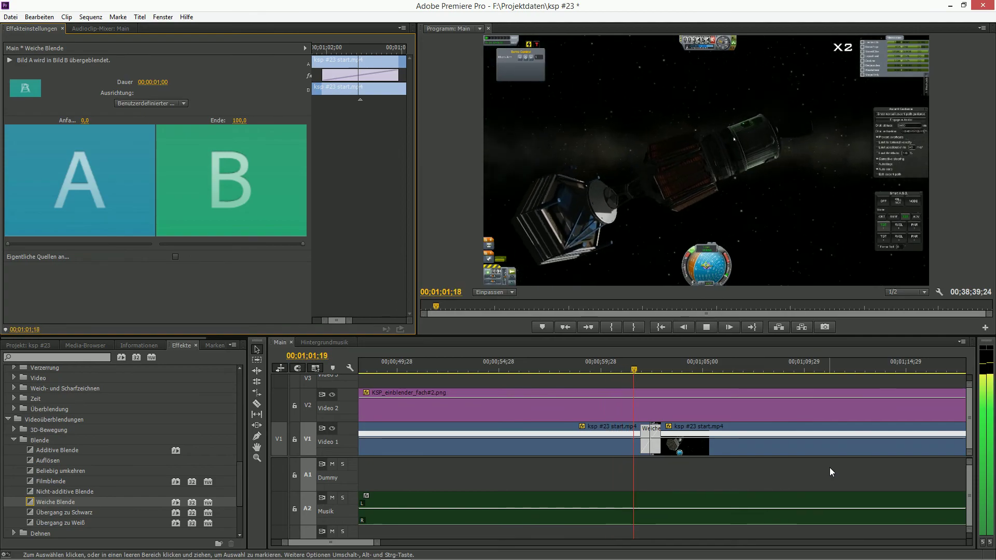
{"action": "key", "text": "space"}
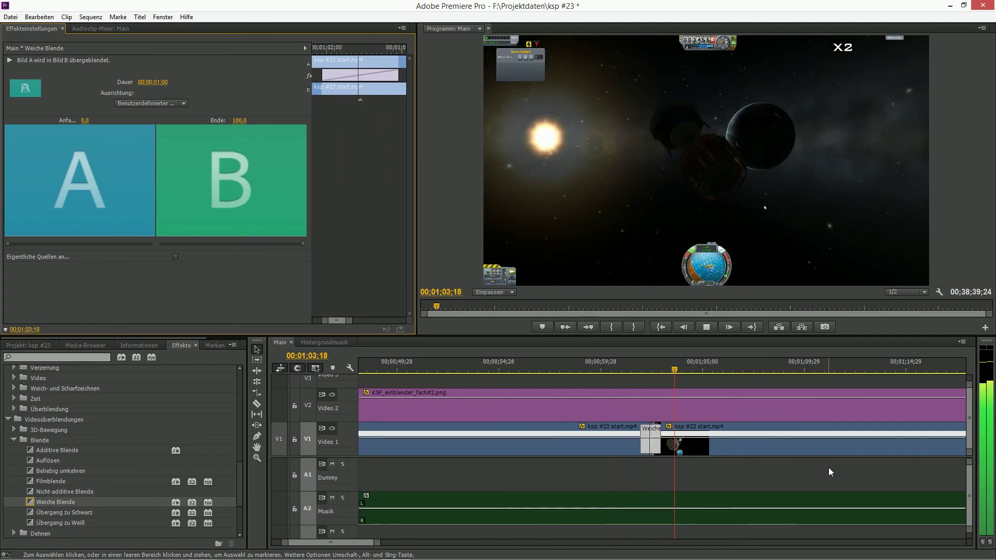
{"action": "left_click", "coordinate": [621, 367]}
{"action": "key", "text": "space"}
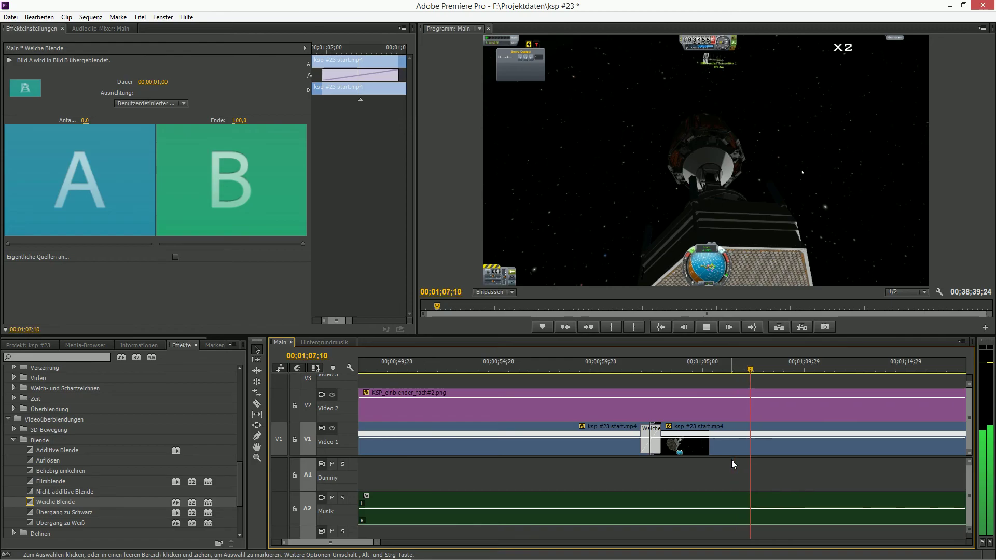
{"action": "scroll", "coordinate": [745, 465], "scroll_direction": "down", "scroll_amount": 1}
{"action": "key", "text": "space"}
Check the Zeit-Neuzuordnung clip keyframe option of the Video 1 clip following the crossfade and play on with that clip selected.
{"action": "right_click", "coordinate": [668, 453]}
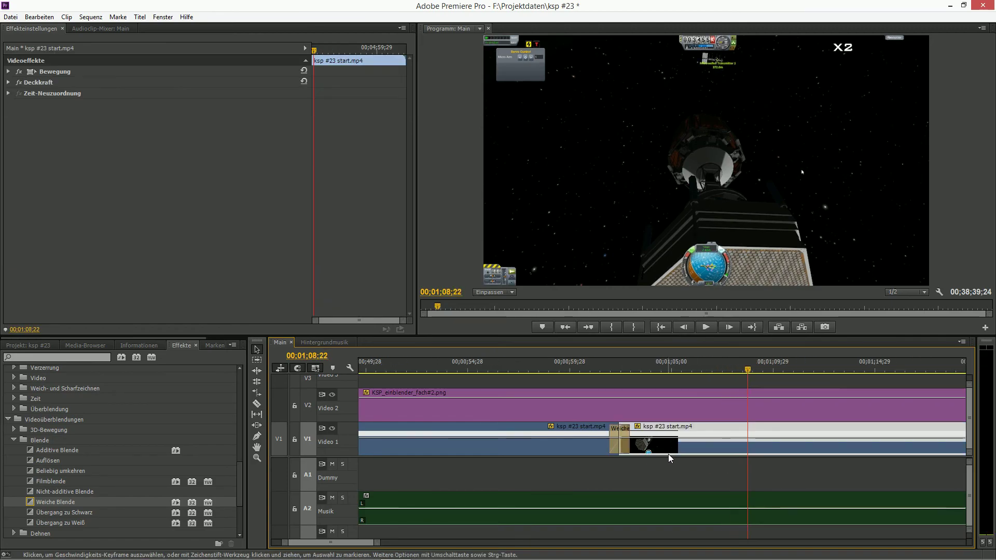
{"action": "mouse_move", "coordinate": [752, 446]}
{"action": "mouse_move", "coordinate": [872, 469]}
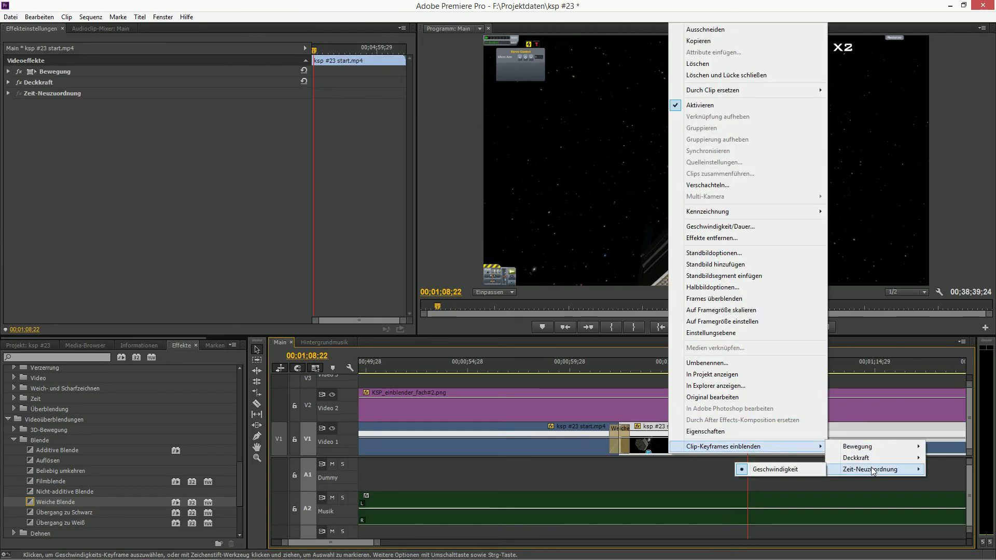
{"action": "left_click", "coordinate": [571, 475]}
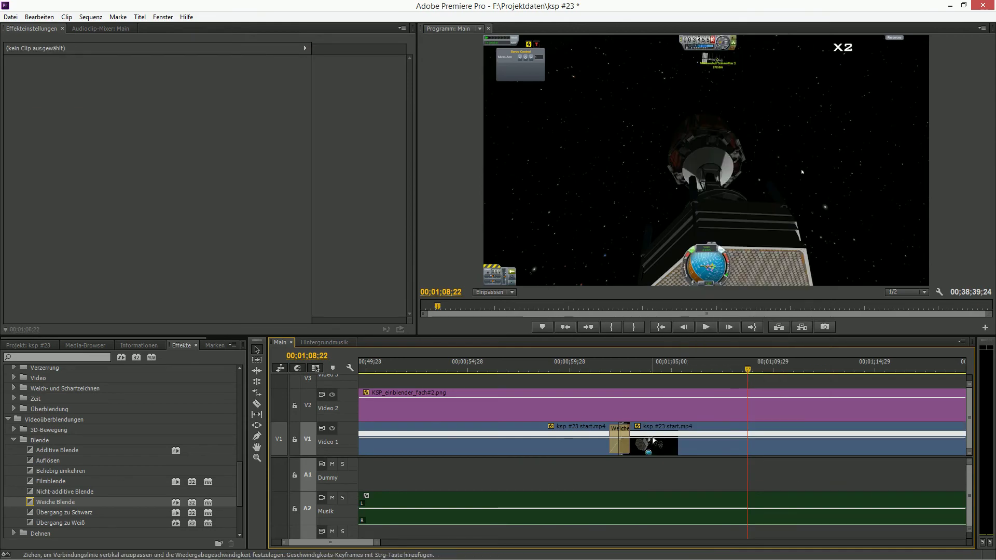
{"action": "key", "text": "space"}
{"action": "left_click", "coordinate": [651, 445]}
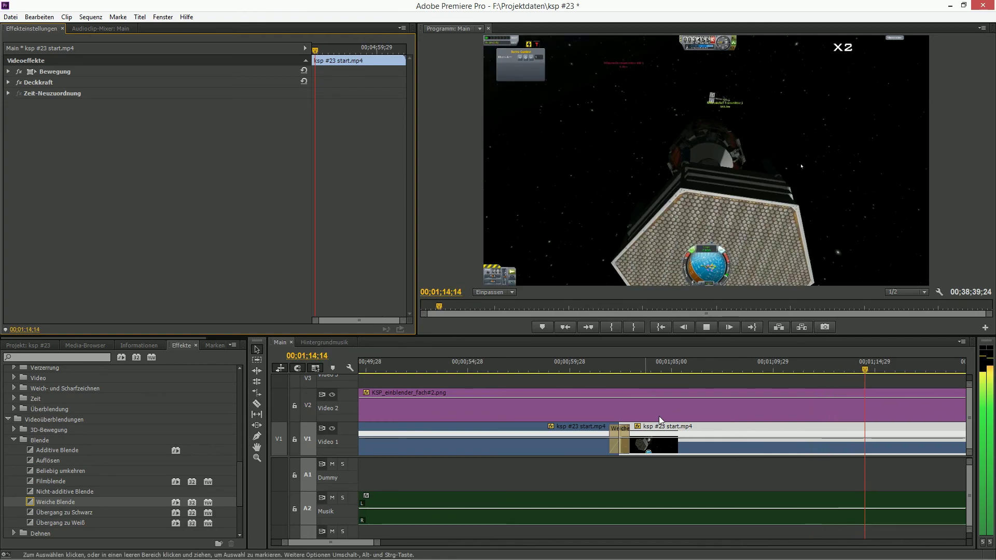
Extend the KSP_einblender_fach#2.png X2 overlay on Video 2 to the end of the last Video 1 clip.
{"action": "left_click_drag", "start_coordinate": [377, 542], "coordinate": [464, 553]}
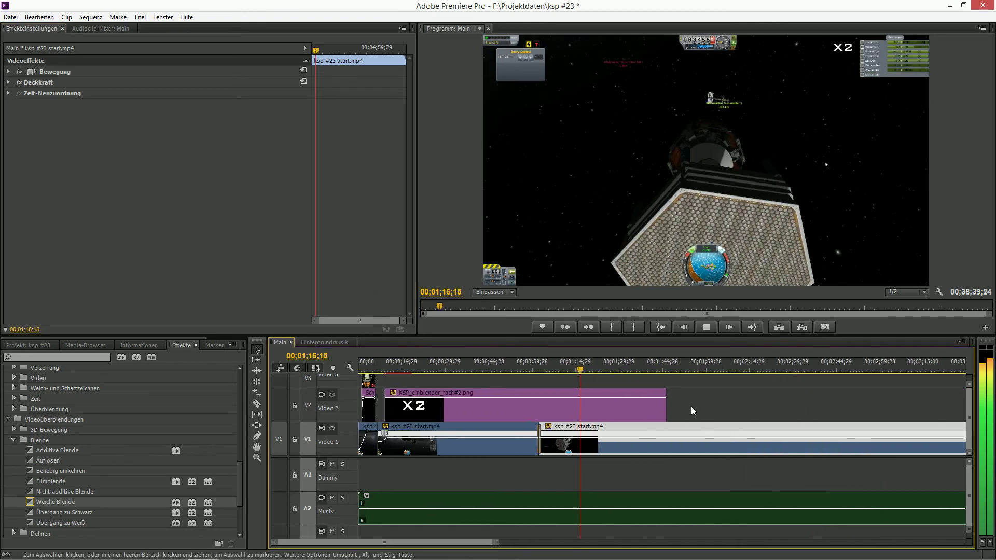
{"action": "left_click_drag", "start_coordinate": [665, 406], "coordinate": [942, 409]}
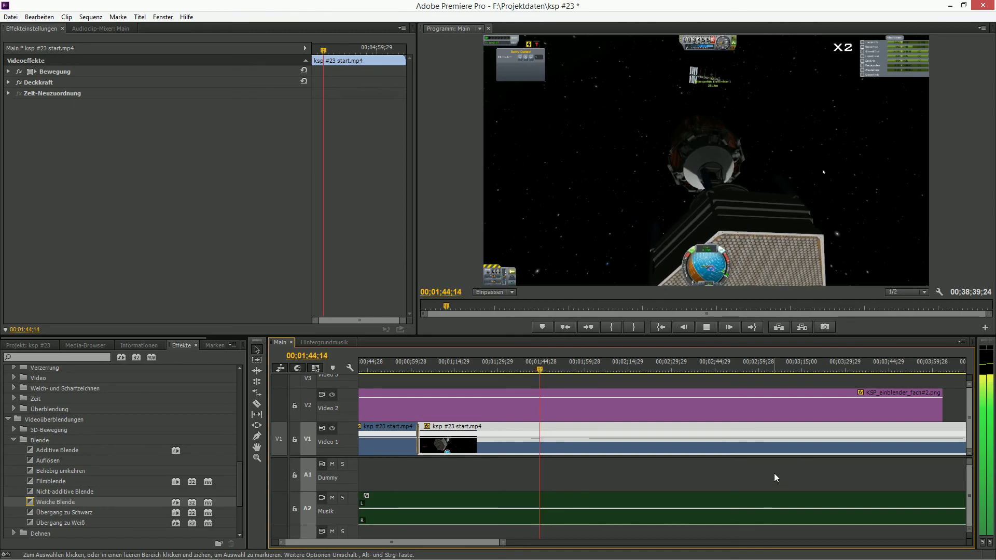
{"action": "left_click_drag", "start_coordinate": [501, 543], "coordinate": [639, 553]}
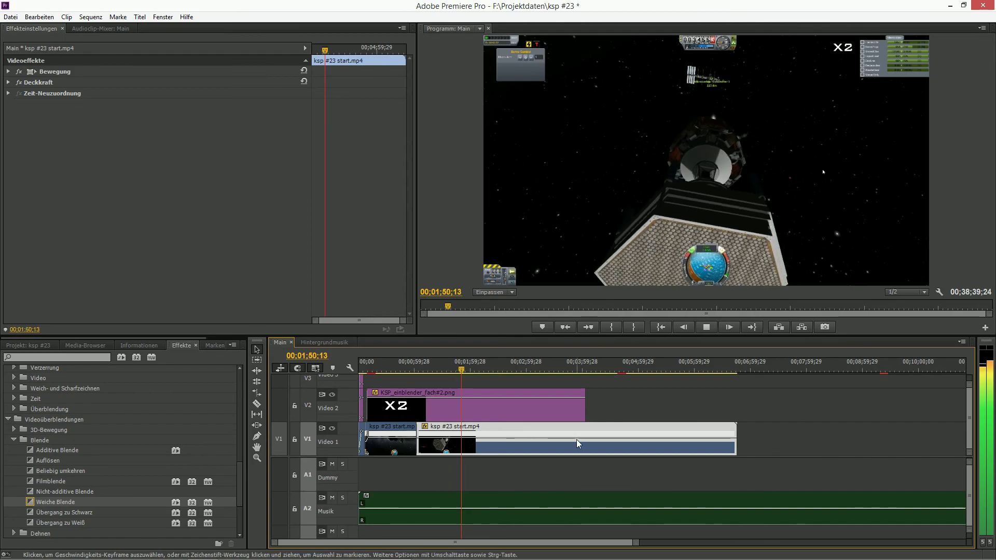
{"action": "left_click_drag", "start_coordinate": [582, 410], "coordinate": [735, 401]}
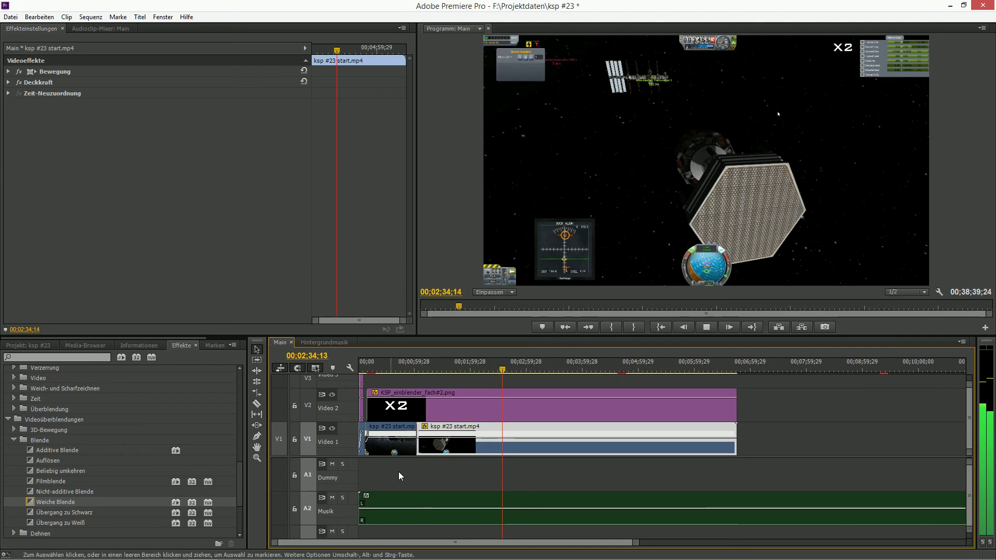
Play the final part of the sped-up Video 1 clip and place the playhead at 00;06;06;09.
{"action": "left_click", "coordinate": [508, 370]}
{"action": "left_click_drag", "start_coordinate": [508, 370], "coordinate": [696, 397]}
{"action": "key", "text": "space"}
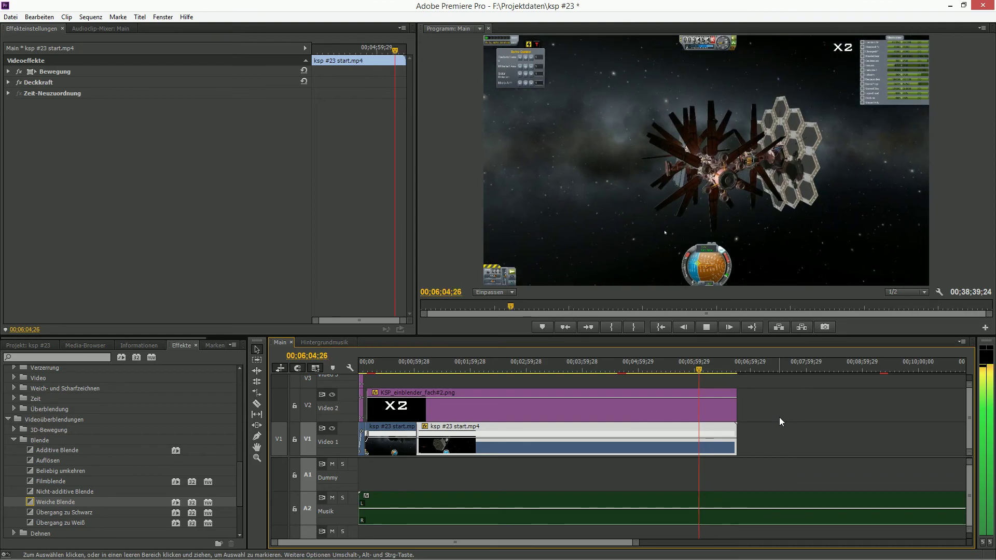
{"action": "key", "text": "space"}
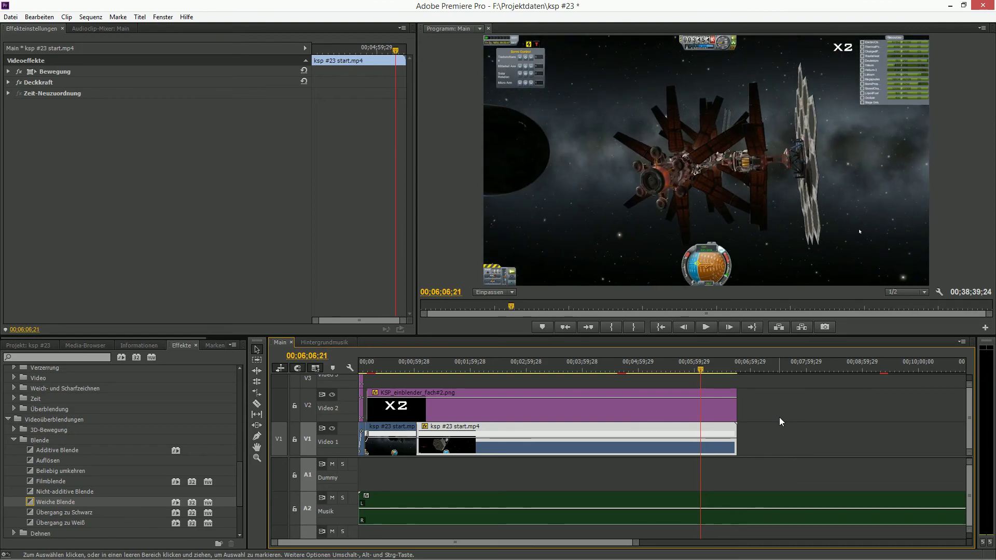
{"action": "key", "text": "space"}
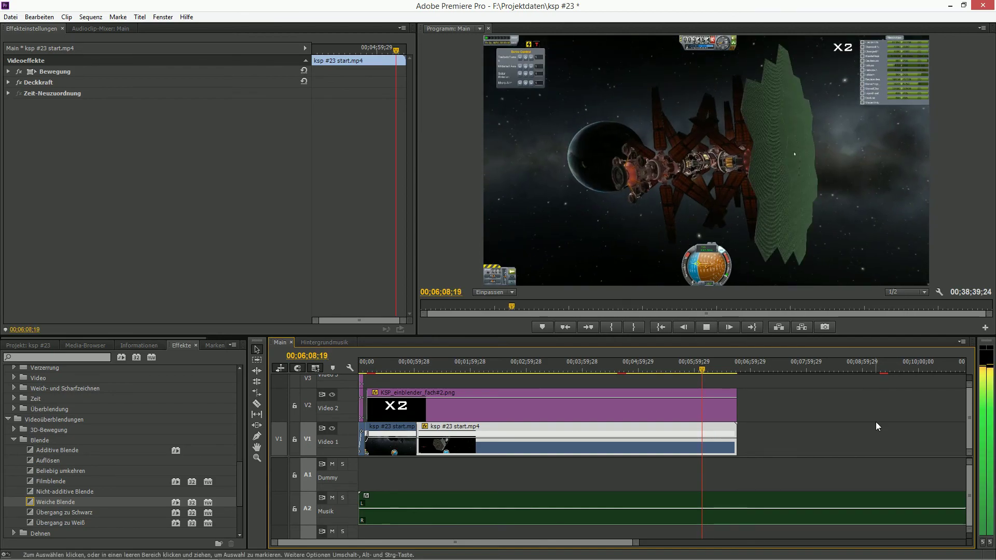
{"action": "key", "text": "space"}
{"action": "key", "text": "Left"}
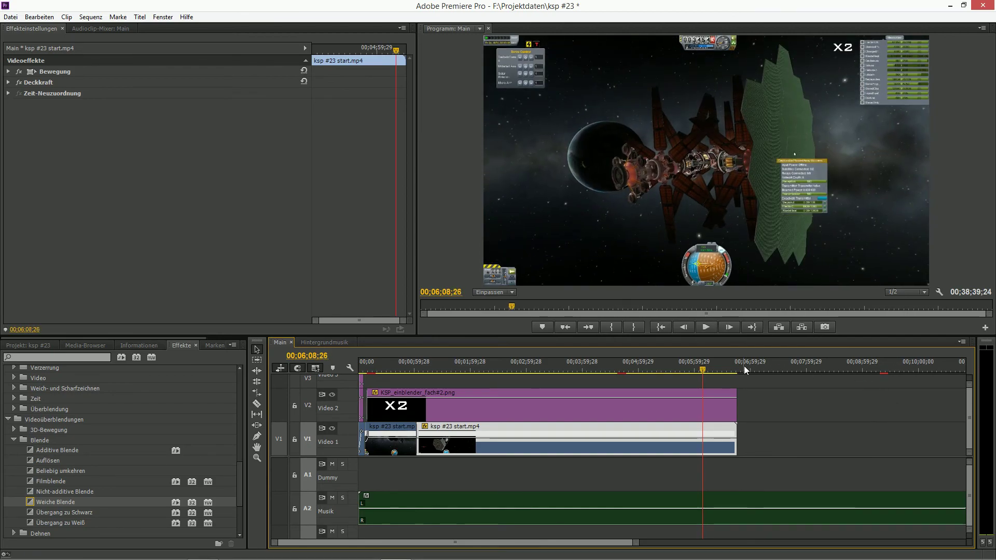
{"action": "key", "text": "Left"}
{"action": "key", "text": "Left"}
{"action": "key", "text": "Left"}
{"action": "key", "text": "Left"}
{"action": "key", "text": "Left"}
{"action": "key", "text": "Left"}
{"action": "key", "text": "Left"}
{"action": "key", "text": "Left"}
{"action": "key", "text": "Left"}
{"action": "key", "text": "Left"}
{"action": "key", "text": "Left"}
{"action": "key", "text": "Left"}
{"action": "key", "text": "Left"}
{"action": "key", "text": "Left"}
{"action": "key", "text": "Left"}
{"action": "key", "text": "Left"}
{"action": "key", "text": "Left"}
{"action": "key", "text": "Left"}
{"action": "key", "text": "Left"}
{"action": "key", "text": "Left"}
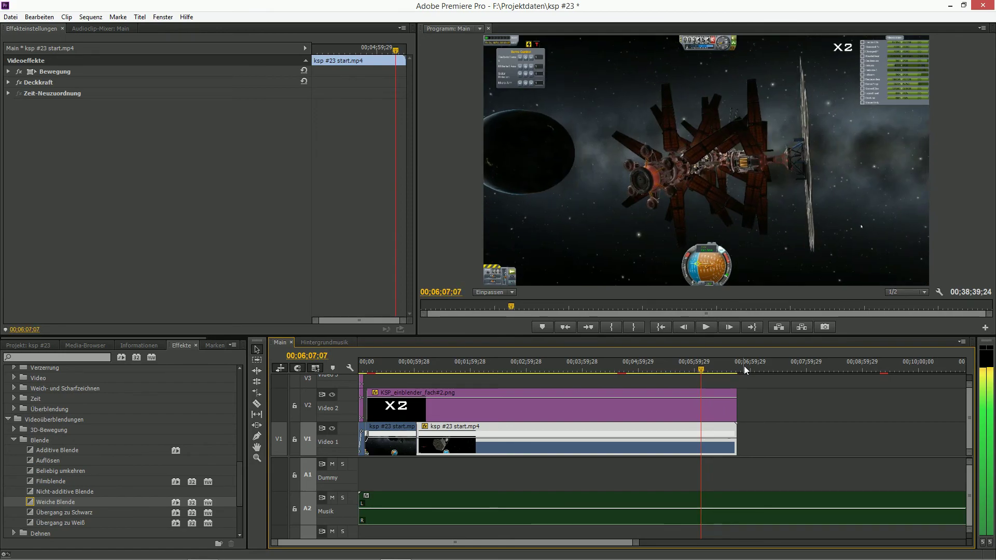
{"action": "key", "text": "Left"}
{"action": "key", "text": "Left"}
{"action": "key", "text": "Left"}
{"action": "key", "text": "Left"}
{"action": "key", "text": "Left"}
{"action": "key", "text": "Left"}
{"action": "key", "text": "Left"}
{"action": "key", "text": "Left"}
{"action": "key", "text": "Left"}
{"action": "key", "text": "Left"}
{"action": "key", "text": "Left"}
{"action": "key", "text": "Left"}
{"action": "key", "text": "Left"}
{"action": "key", "text": "Left"}
{"action": "key", "text": "Left"}
{"action": "key", "text": "Left"}
{"action": "key", "text": "Left"}
{"action": "key", "text": "Left"}
{"action": "key", "text": "Left"}
{"action": "key", "text": "Left"}
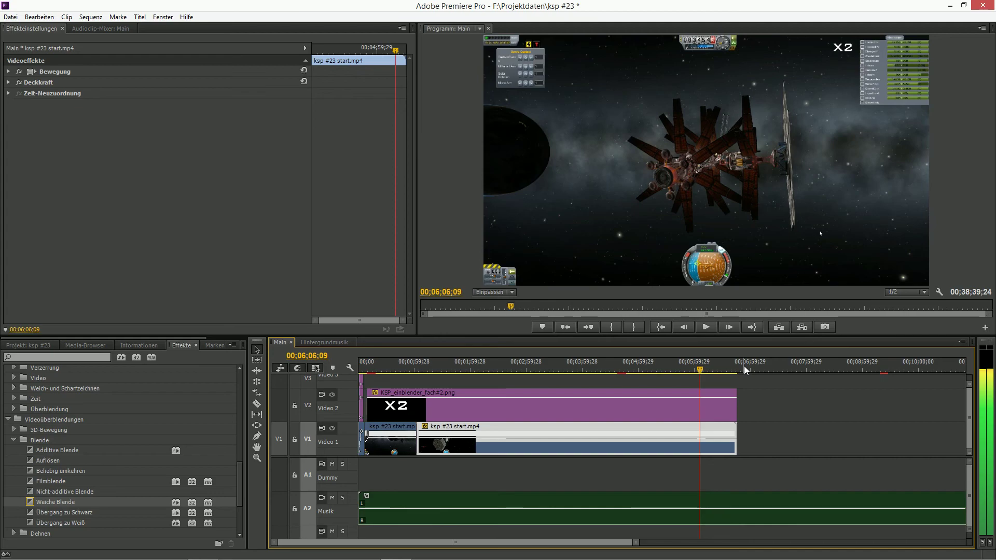
Cut the Video 1 clip at the playhead and delete the remainder after the cut.
{"action": "key", "text": "c"}
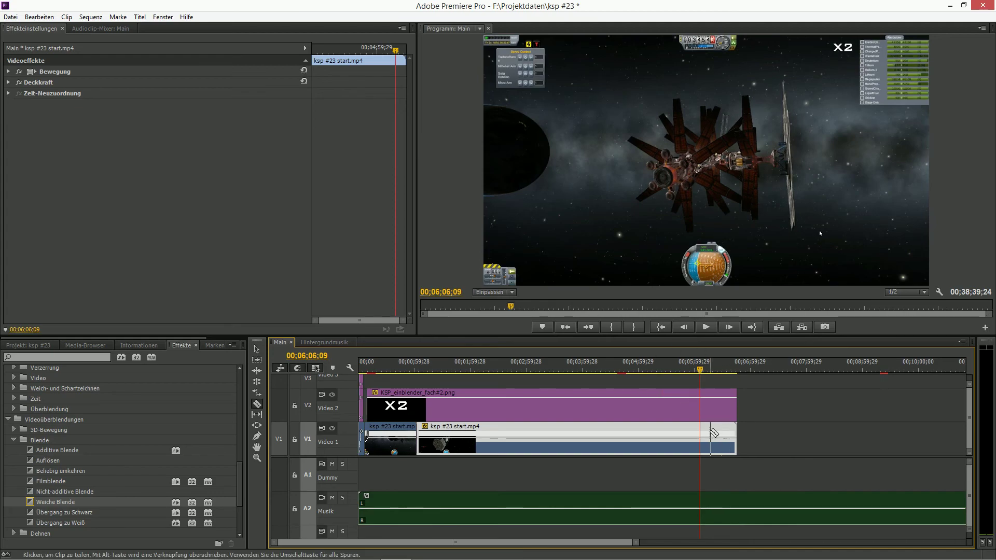
{"action": "left_click", "coordinate": [701, 435]}
{"action": "key", "text": "v"}
{"action": "left_click", "coordinate": [726, 445]}
{"action": "key", "text": "Delete"}
Add ksp #23.mp4 from the project files to Video 1 directly after the shortened clip.
{"action": "left_click", "coordinate": [27, 345]}
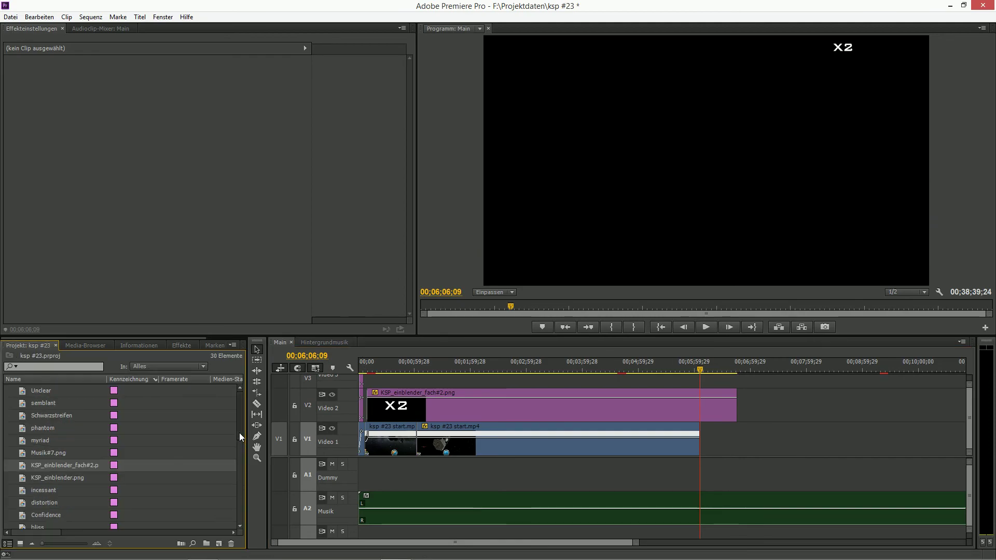
{"action": "left_click_drag", "start_coordinate": [239, 434], "coordinate": [238, 477]}
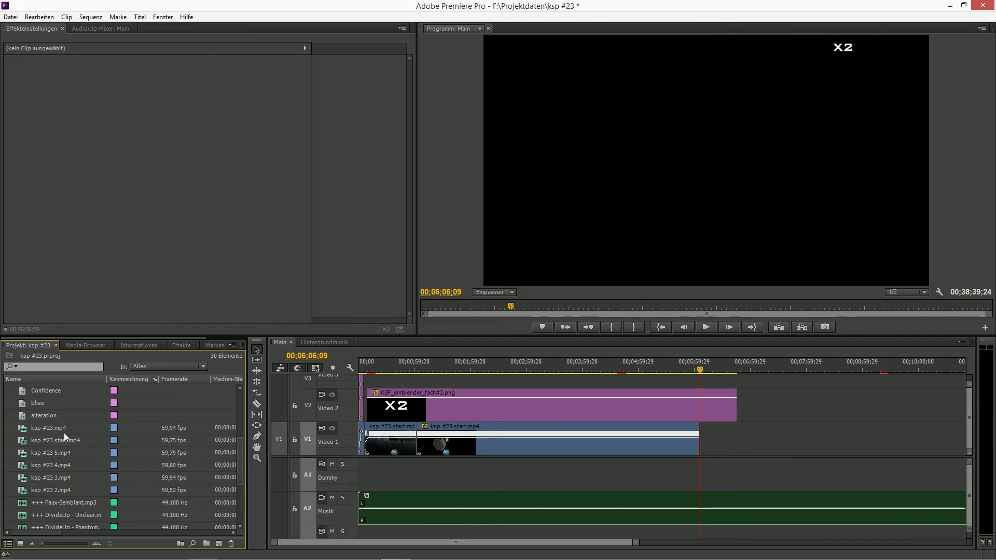
{"action": "left_click_drag", "start_coordinate": [60, 427], "coordinate": [705, 431]}
Unlink the audio of the ksp #23.mp4 clip from its video and delete the audio part on the Dummy track.
{"action": "right_click", "coordinate": [780, 440]}
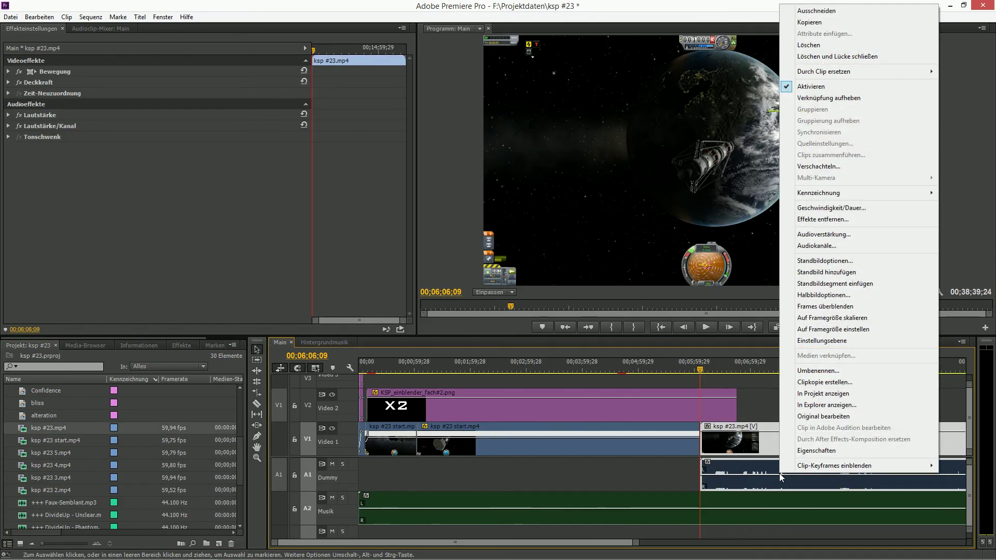
{"action": "left_click", "coordinate": [843, 98]}
{"action": "left_click", "coordinate": [792, 483]}
{"action": "key", "text": "Delete"}
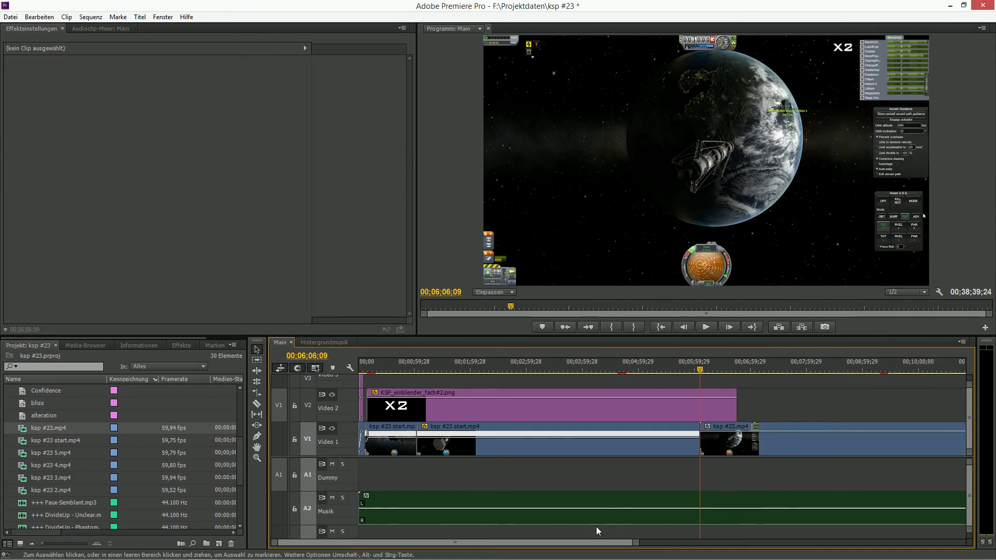
Play the sequence just ahead of the cut between ksp #23 start.mp4 and ksp #23.mp4.
{"action": "left_click_drag", "start_coordinate": [598, 542], "coordinate": [631, 542]}
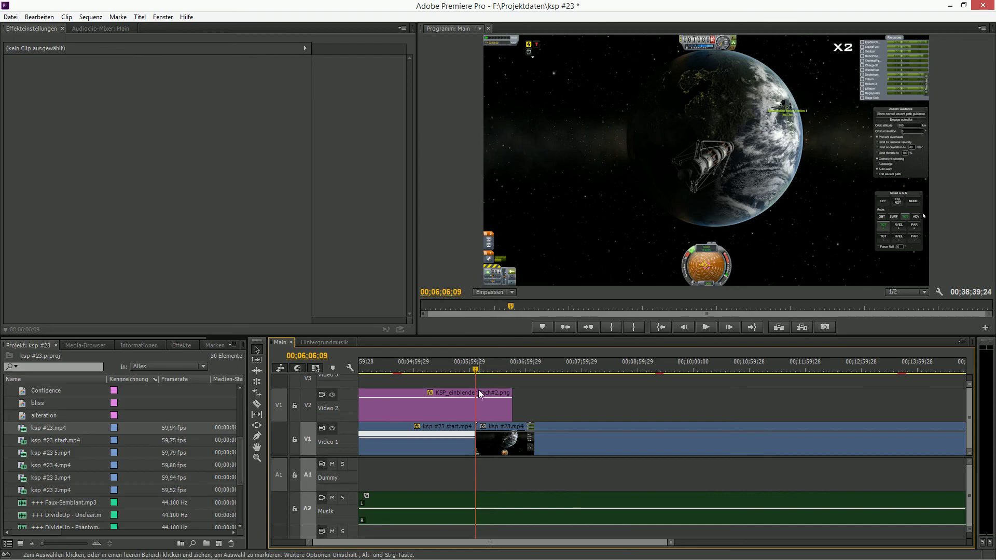
{"action": "left_click_drag", "start_coordinate": [475, 372], "coordinate": [468, 392]}
{"action": "key", "text": "space"}
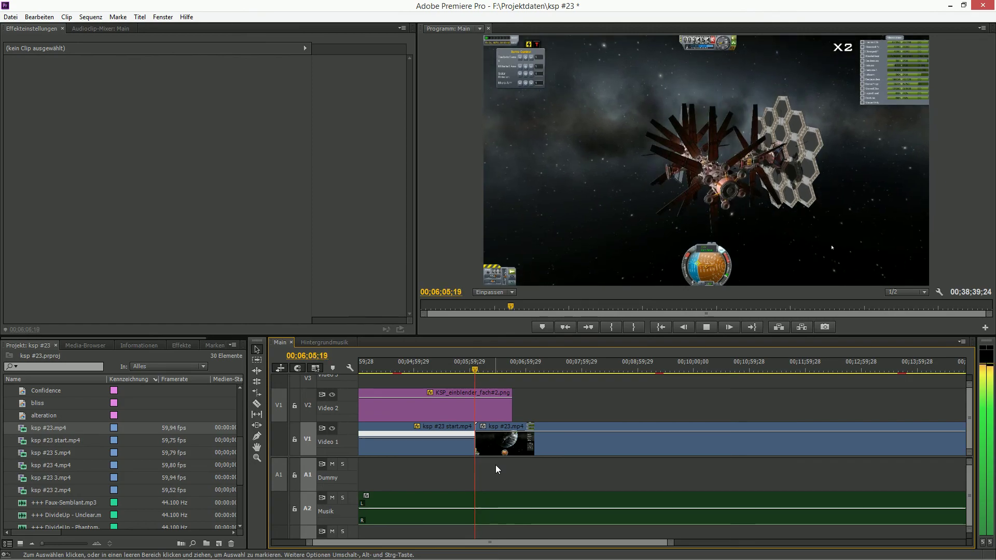
{"action": "key", "text": "space"}
Apply the Impact Push transition from the FilmImpact.net TP1 video transitions to the cut between ksp #23 start.mp4 and ksp #23.mp4.
{"action": "left_click_drag", "start_coordinate": [670, 544], "coordinate": [592, 547]}
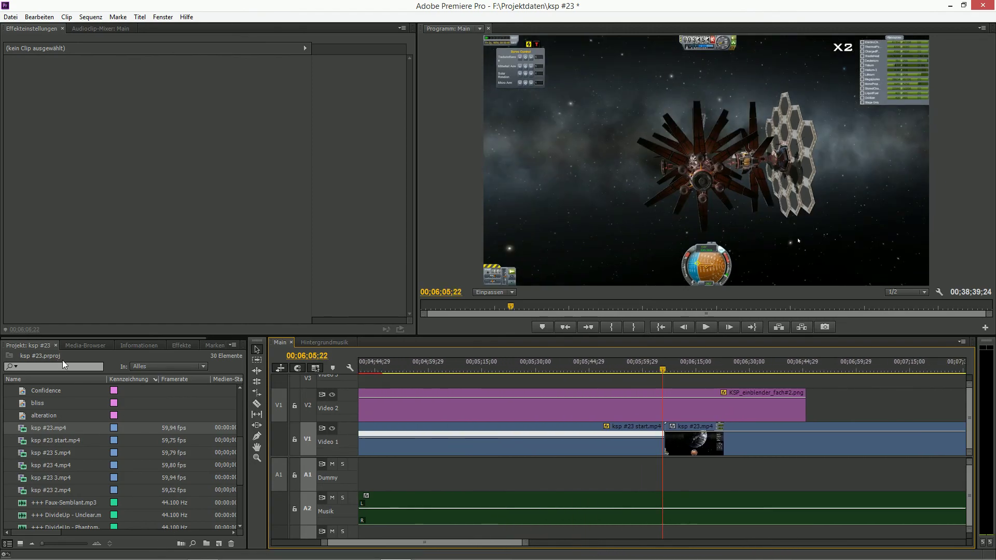
{"action": "left_click", "coordinate": [187, 347]}
{"action": "left_click", "coordinate": [13, 439]}
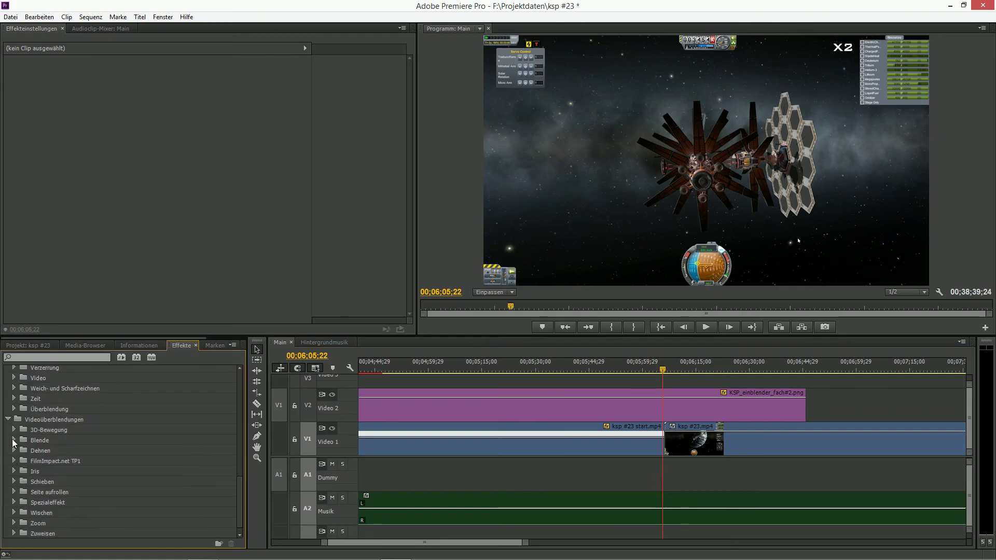
{"action": "left_click", "coordinate": [13, 460]}
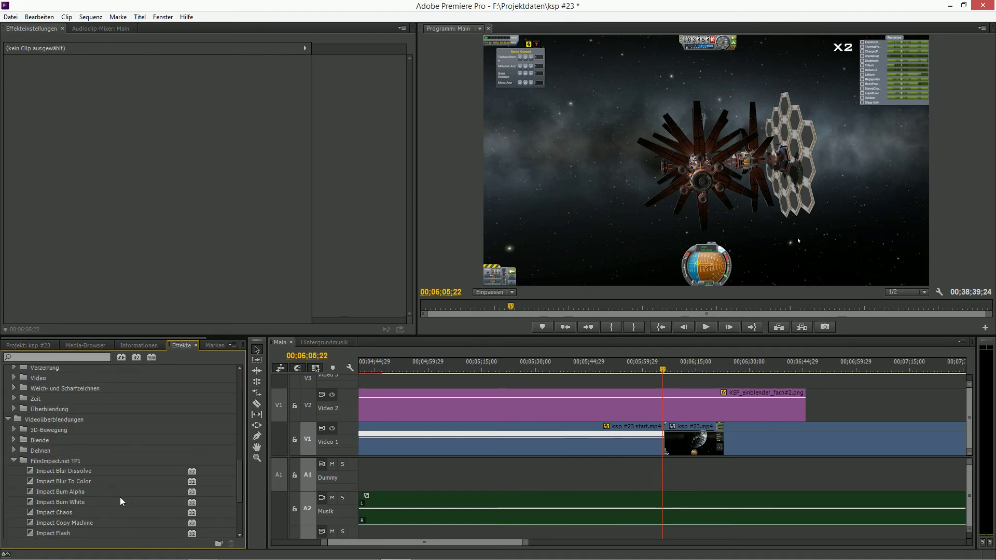
{"action": "scroll", "coordinate": [123, 503], "scroll_direction": "down", "scroll_amount": 3}
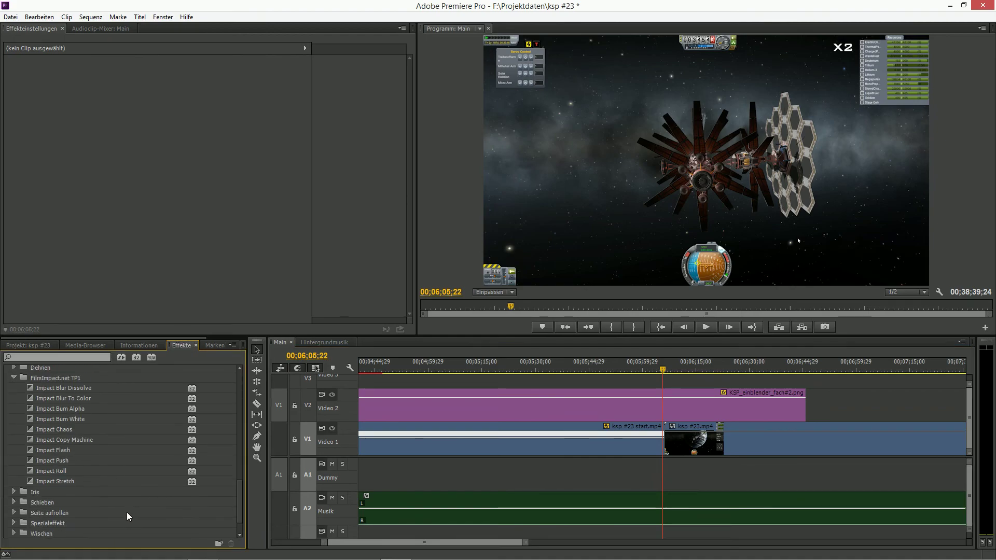
{"action": "left_click_drag", "start_coordinate": [68, 461], "coordinate": [347, 463]}
{"action": "left_click_drag", "start_coordinate": [667, 456], "coordinate": [664, 450]}
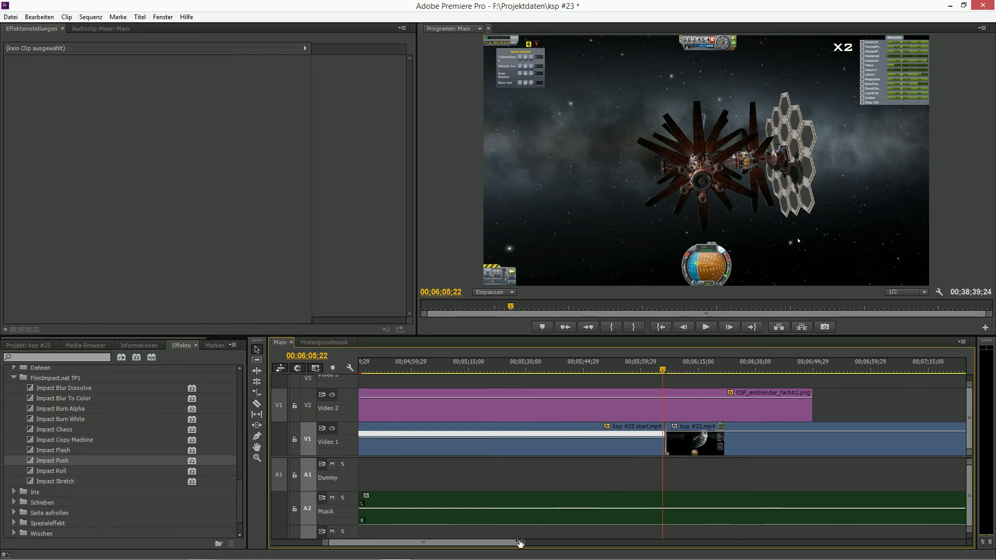
{"action": "scroll", "coordinate": [669, 446], "scroll_direction": "up", "scroll_amount": 3}
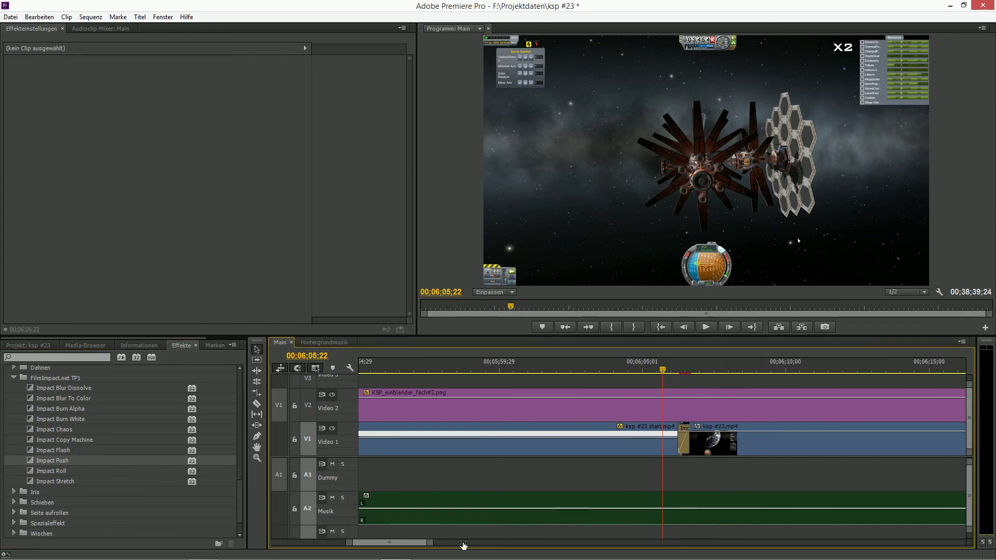
Set the direction of the Impact Push transition between ksp #23 start.mp4 and ksp #23.mp4 to Up and preview it.
{"action": "left_click", "coordinate": [685, 442]}
{"action": "left_click", "coordinate": [178, 93]}
{"action": "left_click", "coordinate": [169, 102]}
{"action": "key", "text": "space"}
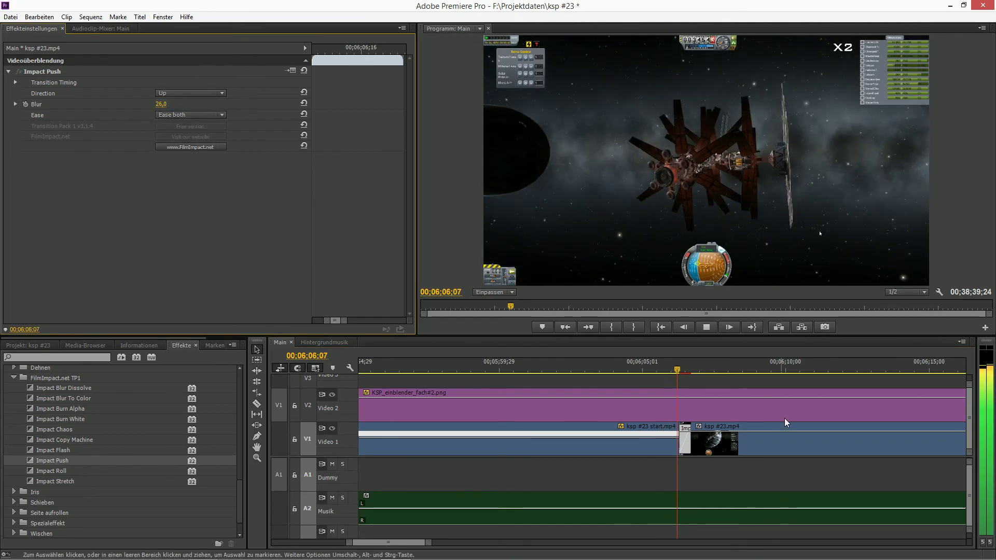
{"action": "left_click", "coordinate": [670, 370]}
{"action": "key", "text": "space"}
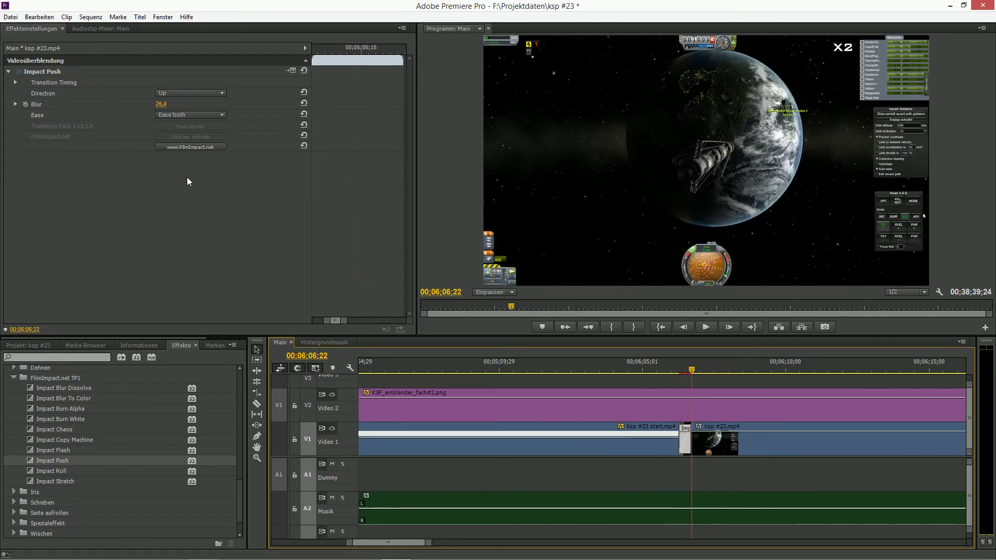
Set the Impact Push transition's easing to No ease and play the transition to check it.
{"action": "left_click", "coordinate": [192, 116]}
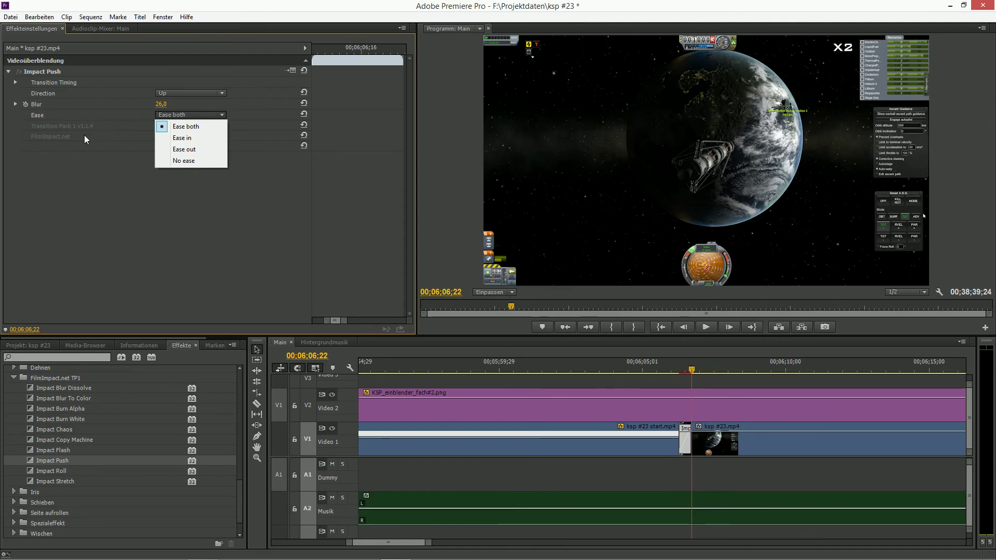
{"action": "left_click", "coordinate": [203, 163]}
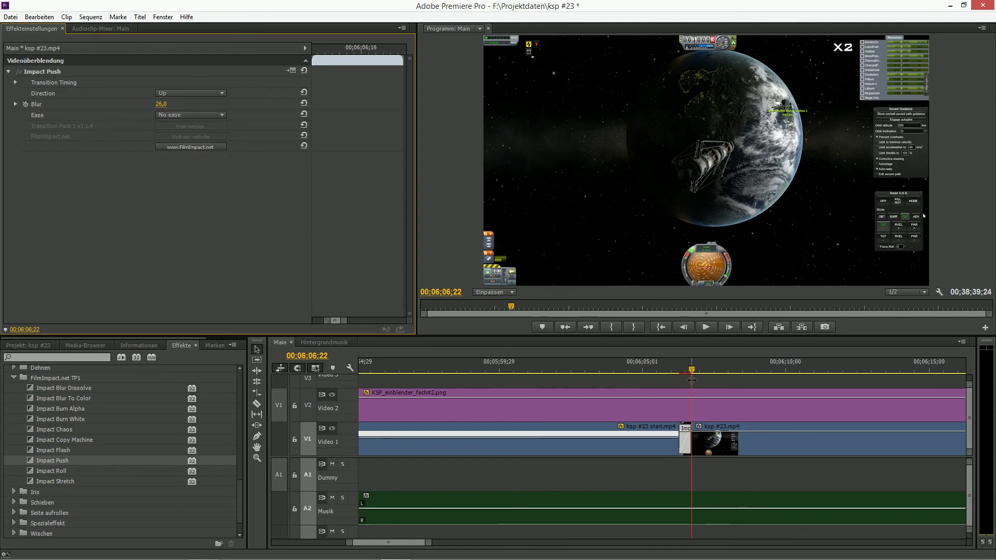
{"action": "left_click", "coordinate": [671, 369]}
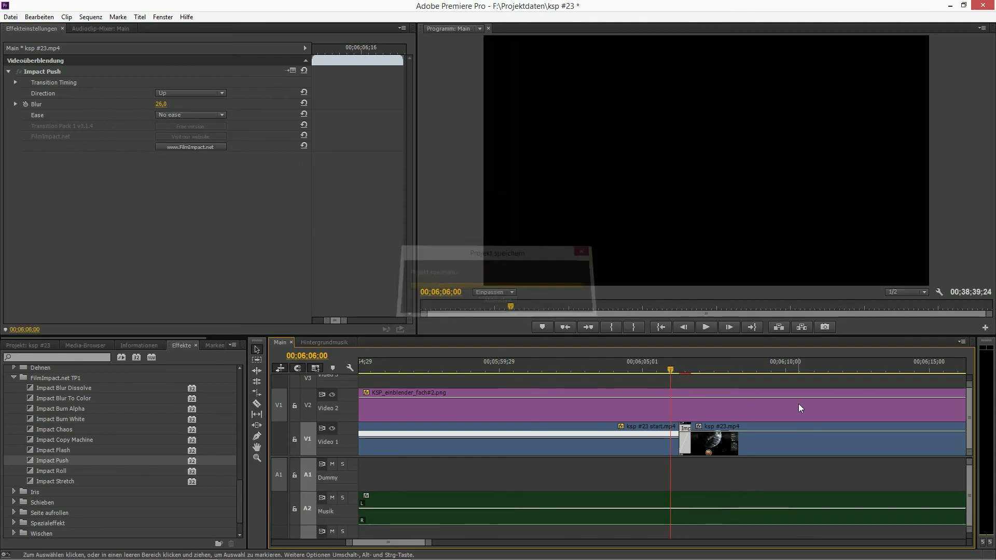
{"action": "key", "text": "space"}
{"action": "left_click", "coordinate": [661, 366]}
{"action": "key", "text": "space"}
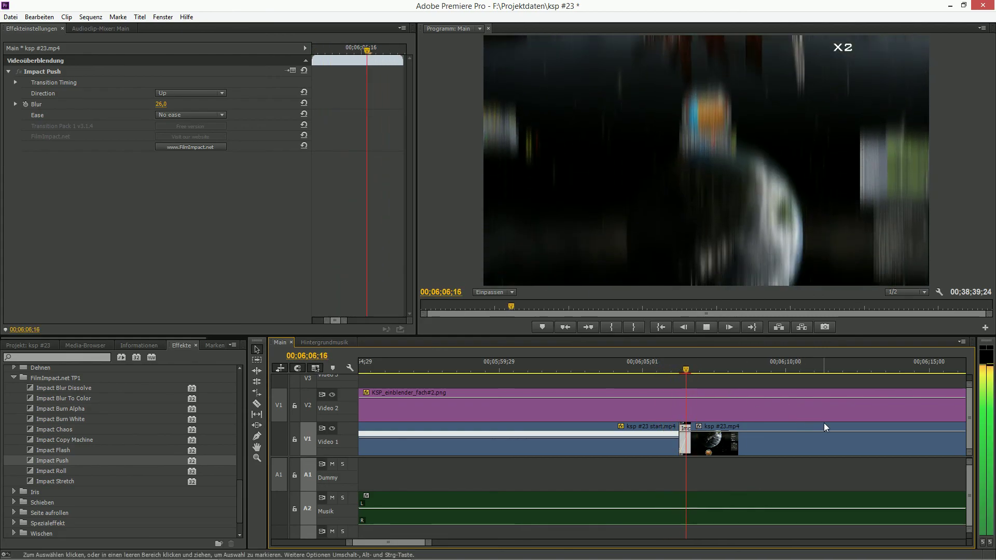
{"action": "left_click", "coordinate": [678, 370]}
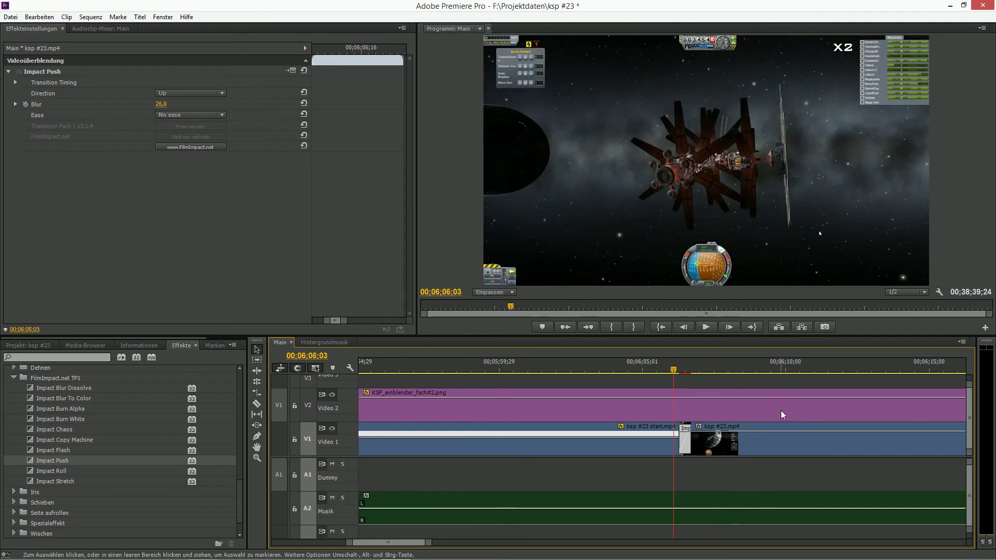
{"action": "key", "text": "space"}
Set the Impact Push transition's blur to 15,0 and preview it.
{"action": "left_click", "coordinate": [161, 104]}
{"action": "type", "text": "15,0"}
{"action": "key", "text": "Return"}
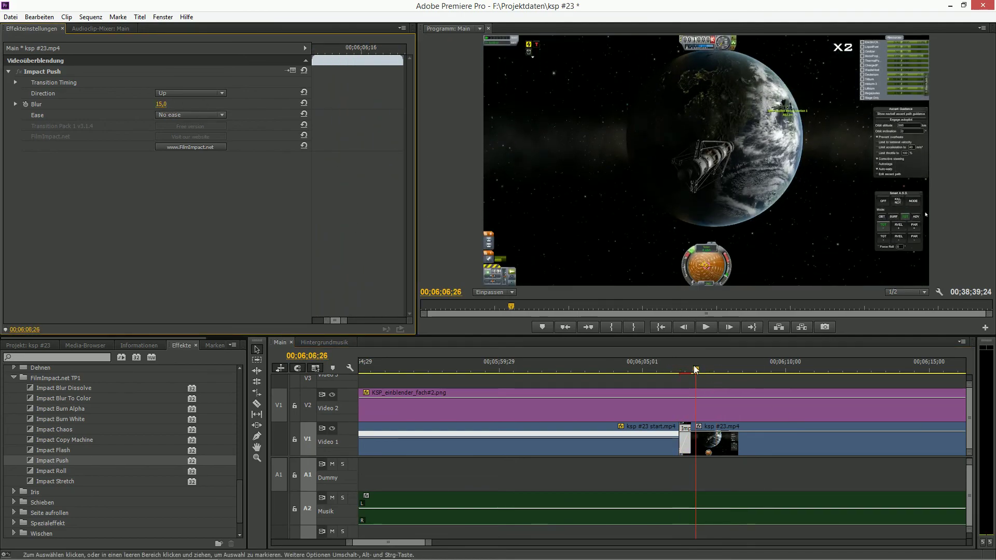
{"action": "key", "text": "space"}
{"action": "key", "text": "space"}
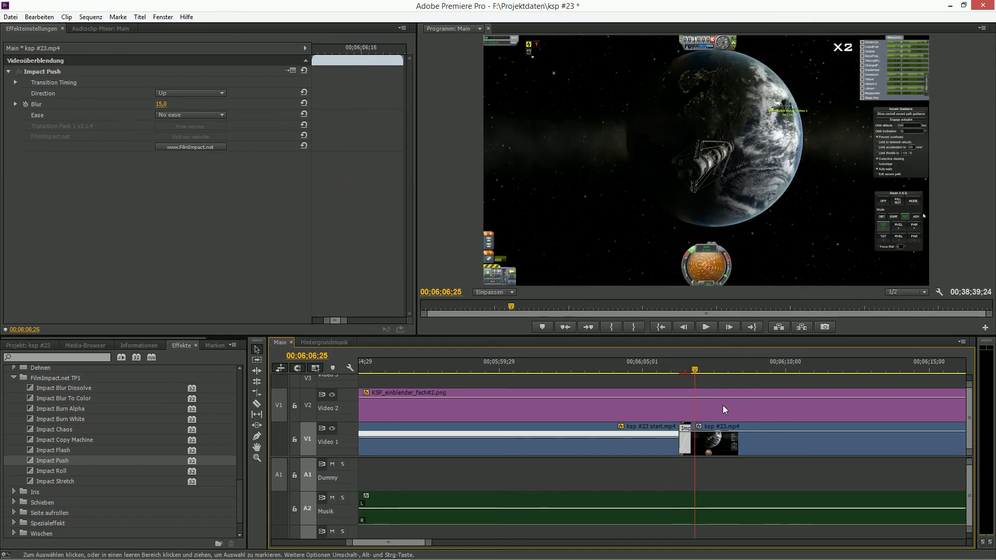
Raise the Impact Push transition's blur to 60,0 and play across the cut to judge it.
{"action": "left_click_drag", "start_coordinate": [680, 371], "coordinate": [680, 370]}
{"action": "left_click_drag", "start_coordinate": [158, 104], "coordinate": [178, 103]}
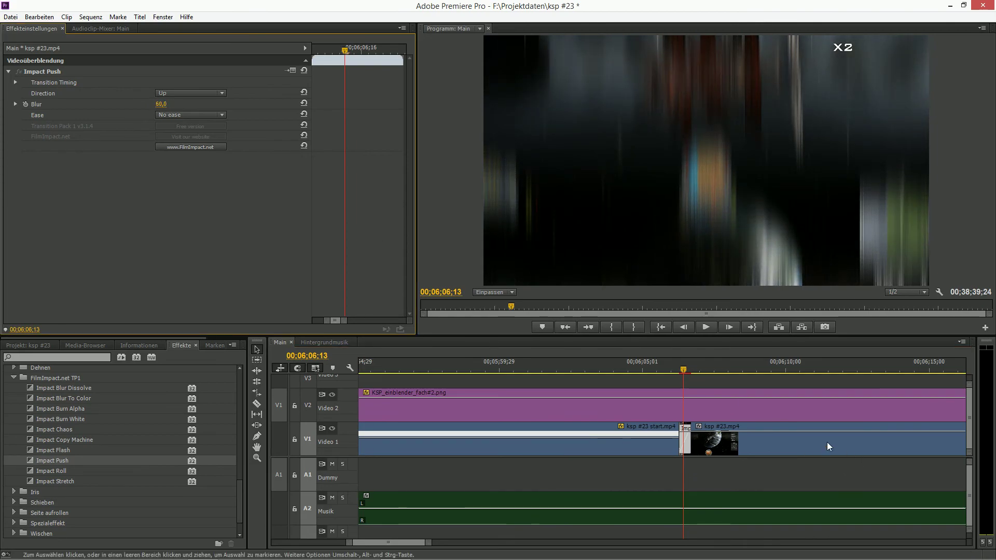
{"action": "left_click", "coordinate": [689, 369]}
{"action": "key", "text": "space"}
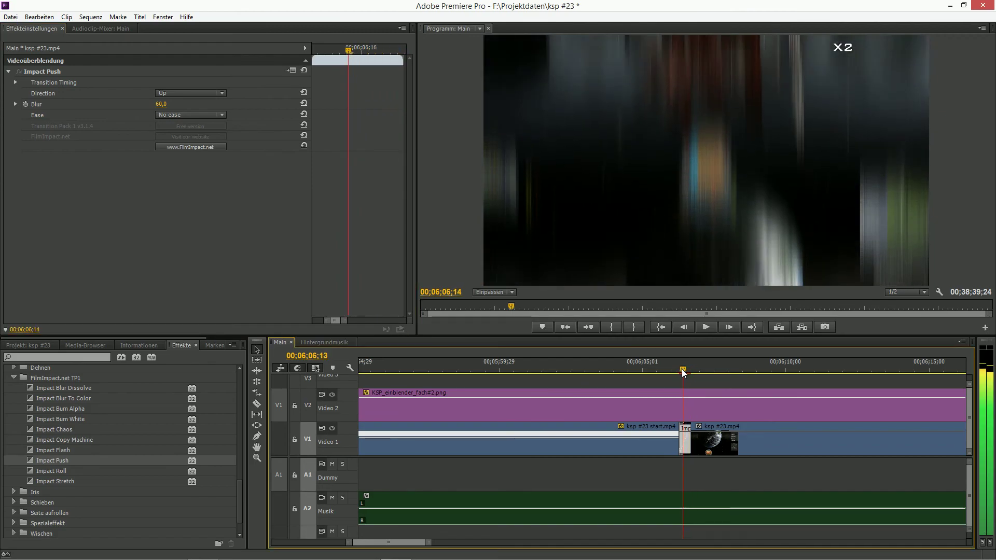
{"action": "key", "text": "space"}
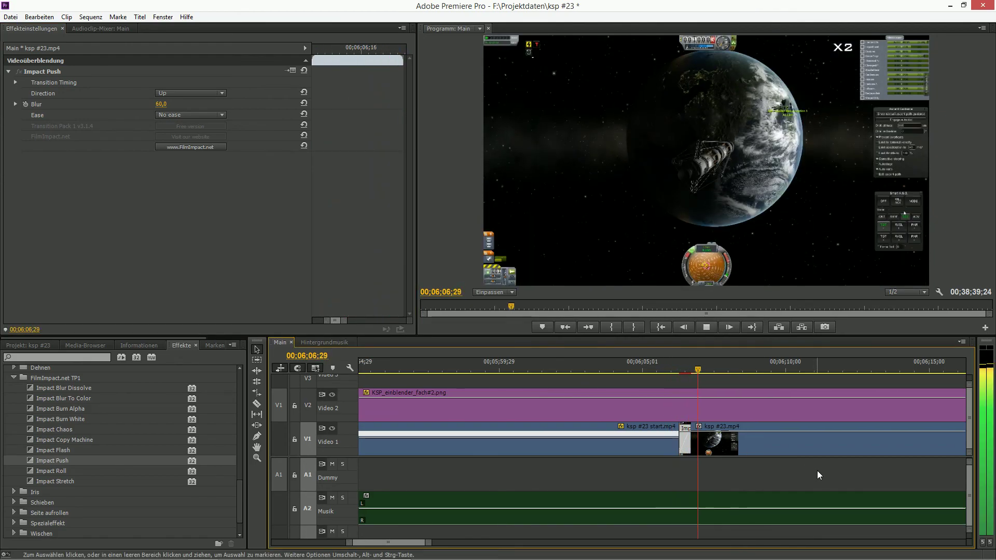
Set the Impact Push transition's blur to 20,0 and preview the transition into ksp #23.mp4.
{"action": "left_click", "coordinate": [168, 100]}
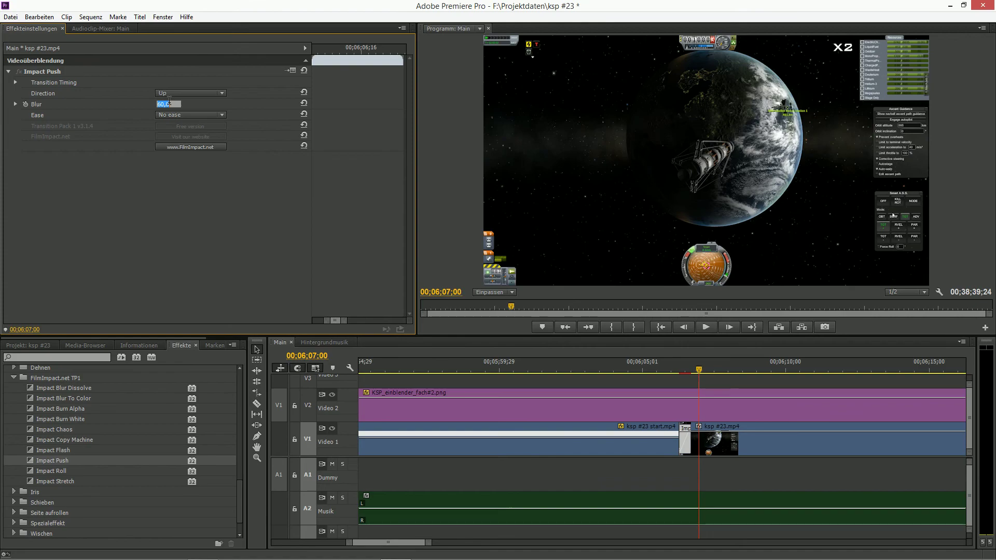
{"action": "left_click", "coordinate": [669, 367]}
{"action": "key", "text": "space"}
{"action": "key", "text": "space"}
{"action": "mouse_move", "coordinate": [685, 370]}
{"action": "left_mouse_down"}
{"action": "mouse_move", "coordinate": [693, 369]}
{"action": "mouse_move", "coordinate": [681, 368]}
{"action": "left_mouse_up"}
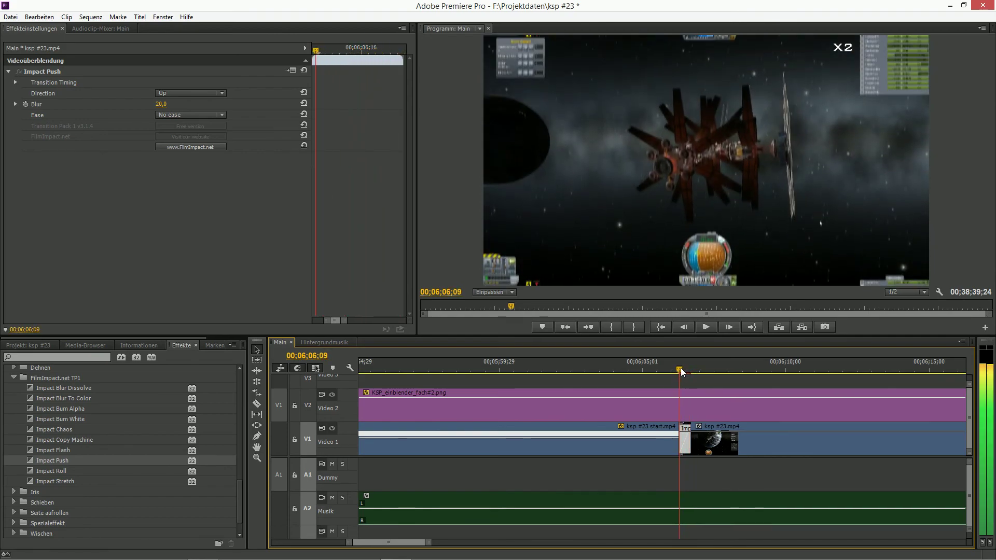
{"action": "key", "text": "space"}
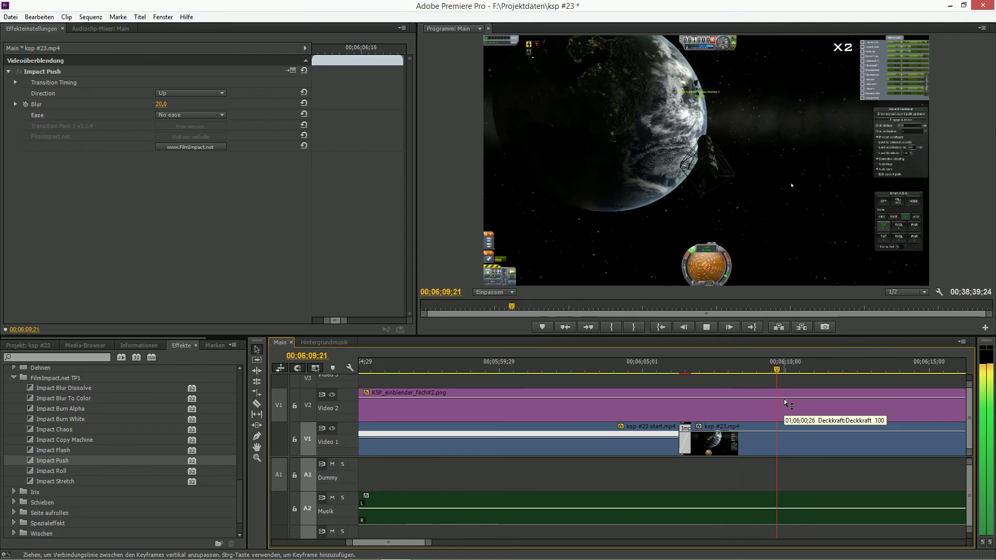
{"action": "key", "text": "space"}
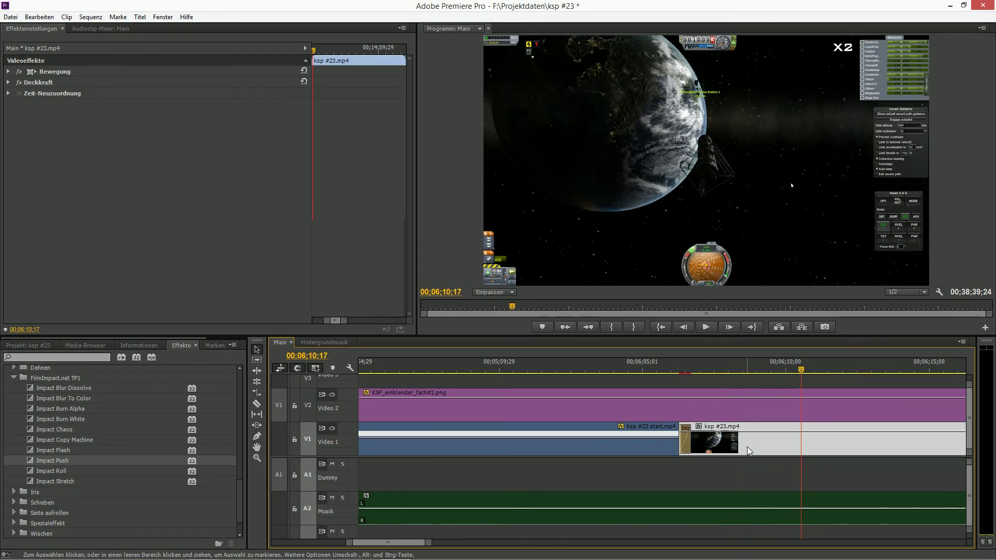
Show the time remapping speed keyframes on ksp #23.mp4 and raise its speed line to make the clip play faster.
{"action": "right_click", "coordinate": [747, 446]}
{"action": "mouse_move", "coordinate": [760, 440]}
{"action": "mouse_move", "coordinate": [679, 463]}
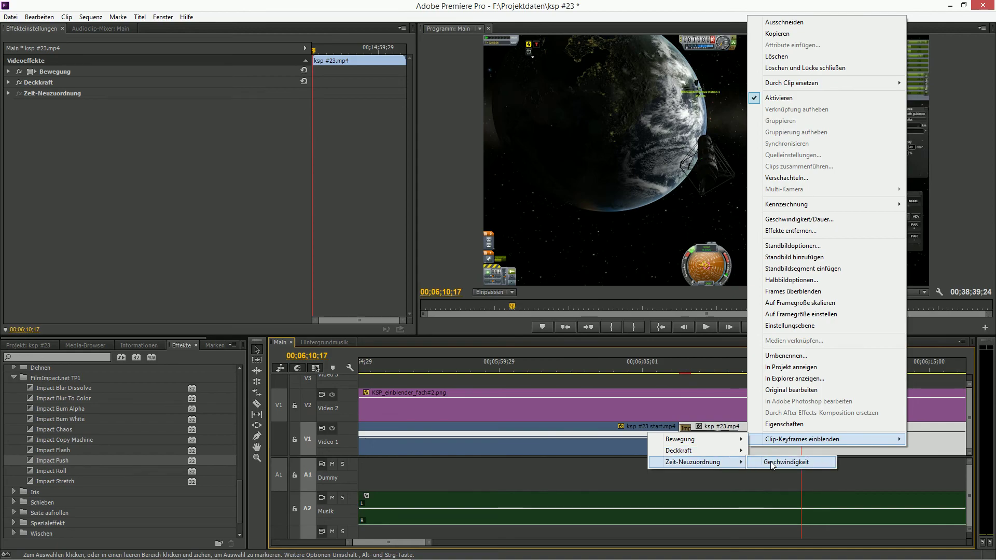
{"action": "left_click", "coordinate": [771, 464]}
{"action": "left_click_drag", "start_coordinate": [772, 446], "coordinate": [773, 437]}
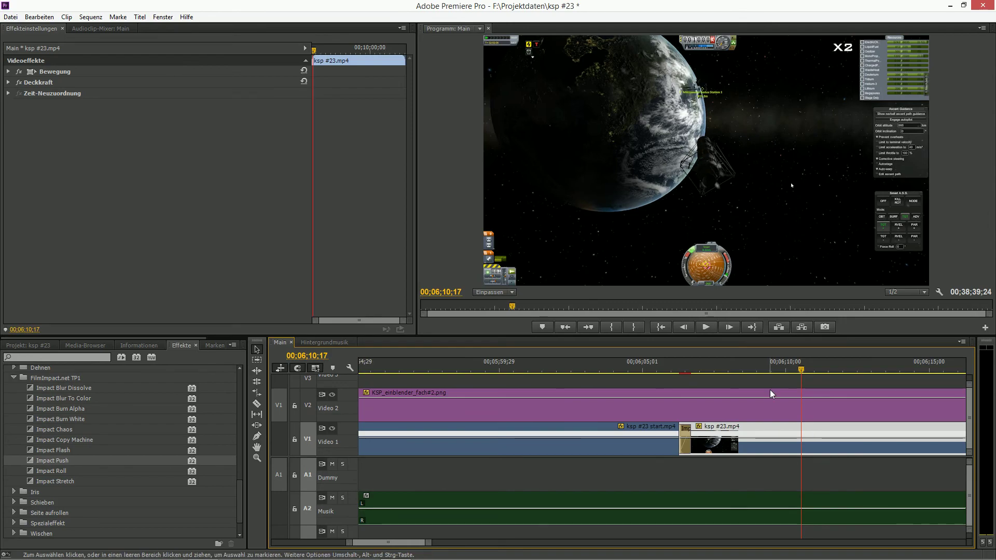
Extend the KSP_einblender_fach#2.png overlay on Video 2 beyond the end of ksp #23.mp4, to about the 15-minute mark.
{"action": "key", "text": "space"}
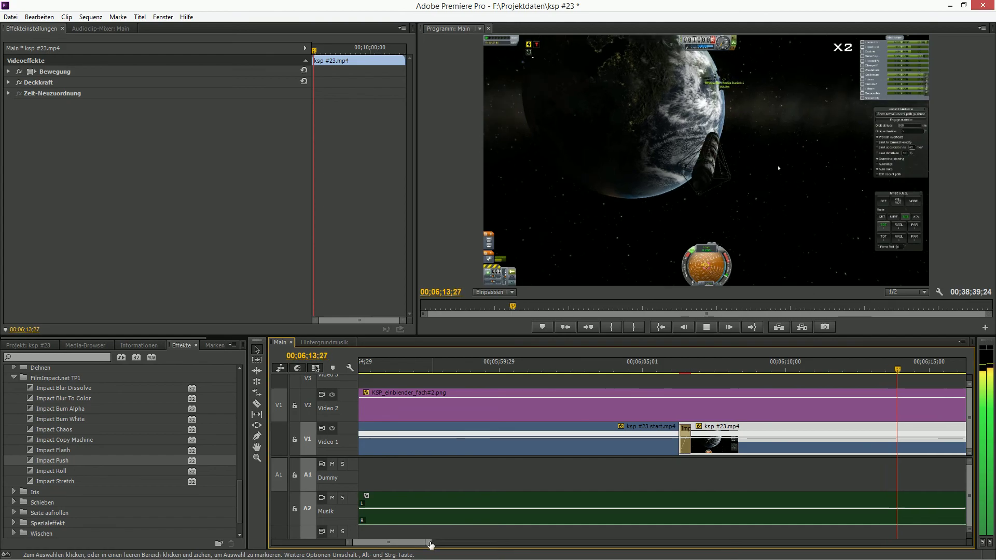
{"action": "scroll", "coordinate": [540, 547], "scroll_direction": "down", "scroll_amount": 5}
{"action": "scroll", "coordinate": [540, 550], "scroll_direction": "down", "scroll_amount": 5}
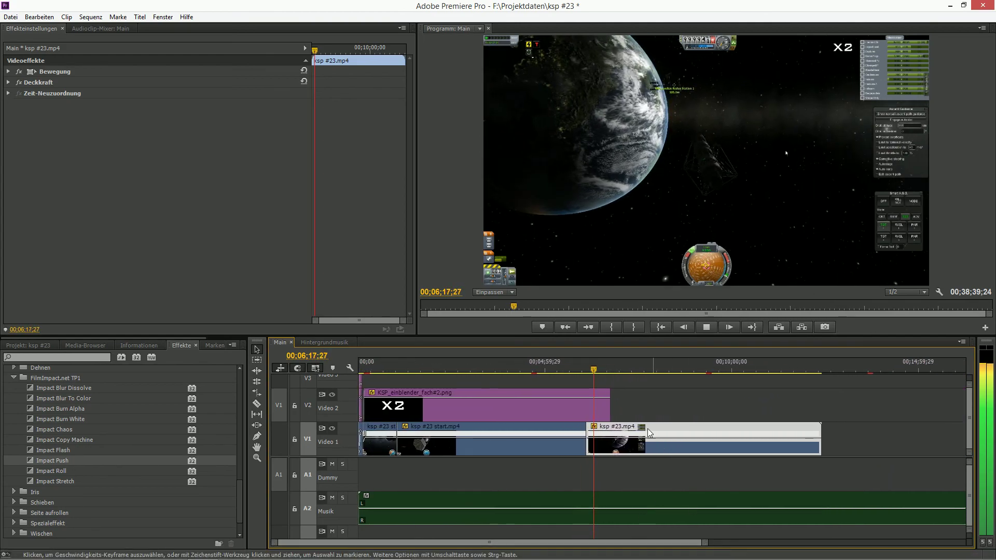
{"action": "left_click_drag", "start_coordinate": [609, 413], "coordinate": [925, 413]}
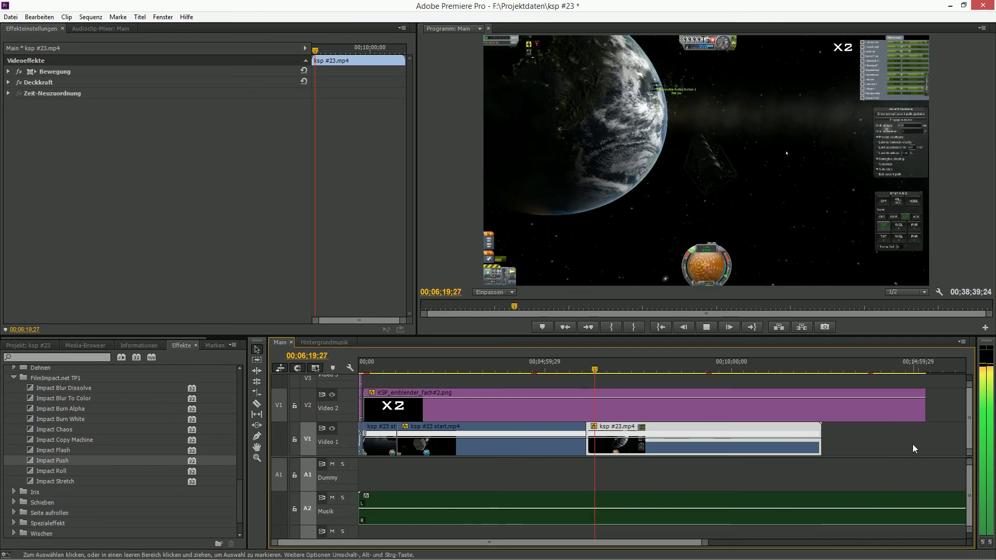
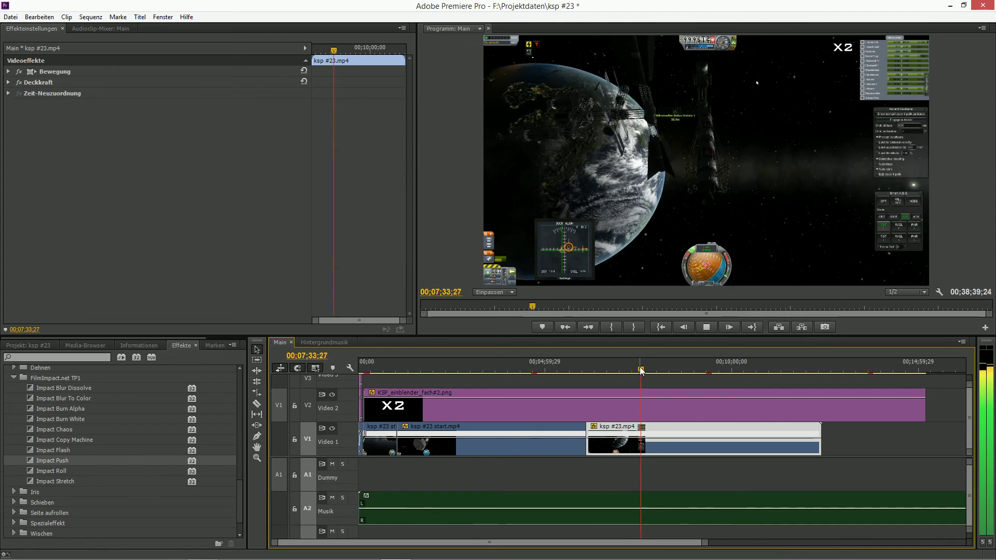
Review ksp #23.mp4 for a new starting point and split the clip at 00;06;48;03.
{"action": "left_click_drag", "start_coordinate": [641, 370], "coordinate": [613, 371]}
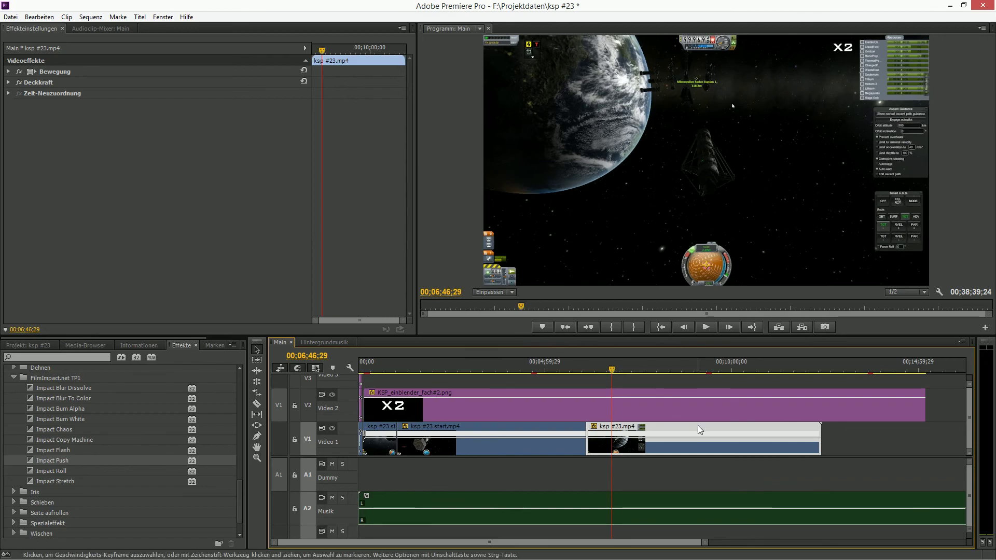
{"action": "key", "text": "space"}
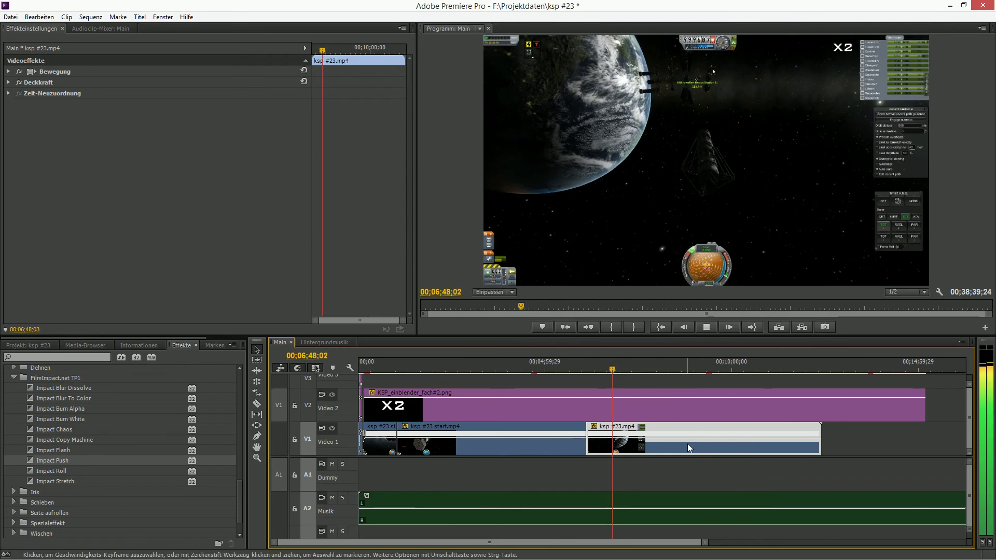
{"action": "key", "text": "space"}
{"action": "key", "text": "c"}
{"action": "left_click", "coordinate": [616, 450]}
Delete the part of ksp #23.mp4 before the split and close the resulting gap on Video 1.
{"action": "key", "text": "v"}
{"action": "left_click", "coordinate": [600, 447]}
{"action": "key", "text": "Delete"}
{"action": "right_click", "coordinate": [602, 454]}
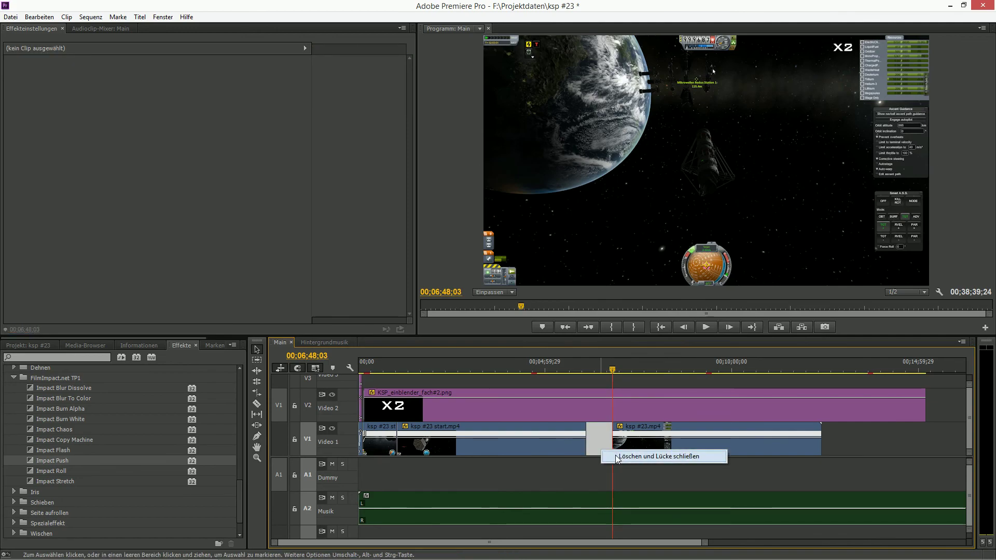
{"action": "left_click", "coordinate": [627, 456]}
Apply Impact Push at the cut between ksp #23 start.mp4 and ksp #23.mp4 and shift the transition to start at the cut.
{"action": "left_click", "coordinate": [141, 463]}
{"action": "left_click_drag", "start_coordinate": [141, 463], "coordinate": [587, 450]}
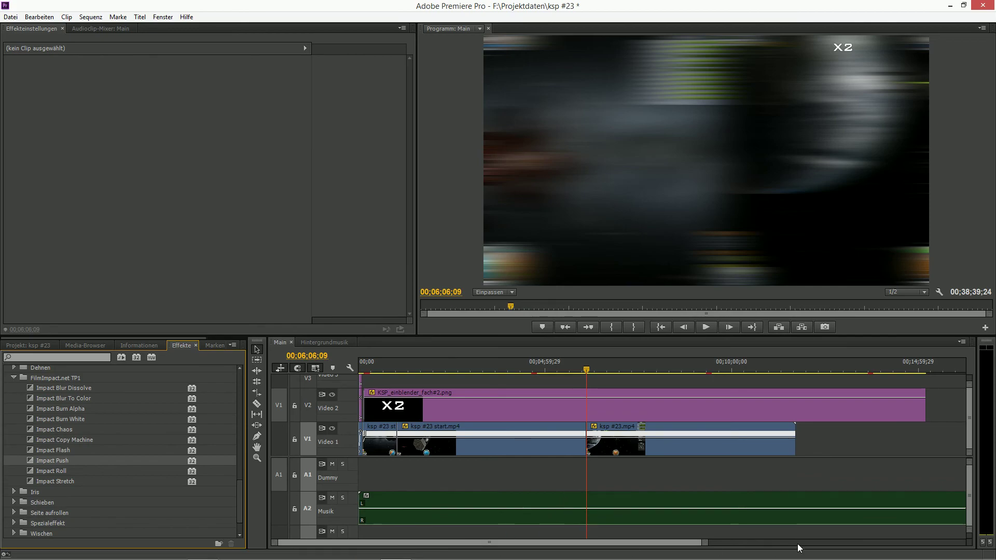
{"action": "left_click_drag", "start_coordinate": [711, 541], "coordinate": [529, 555]}
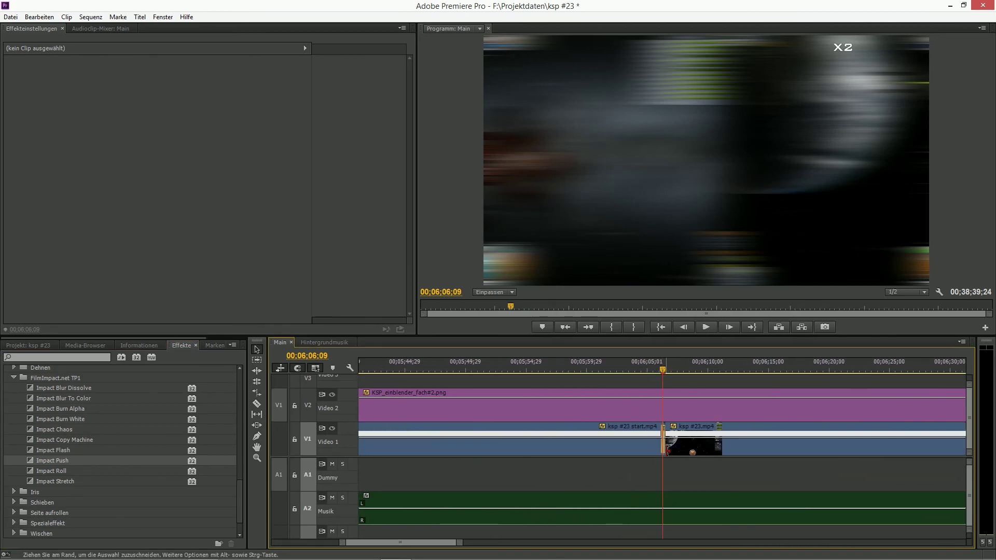
{"action": "left_click_drag", "start_coordinate": [663, 446], "coordinate": [668, 448]}
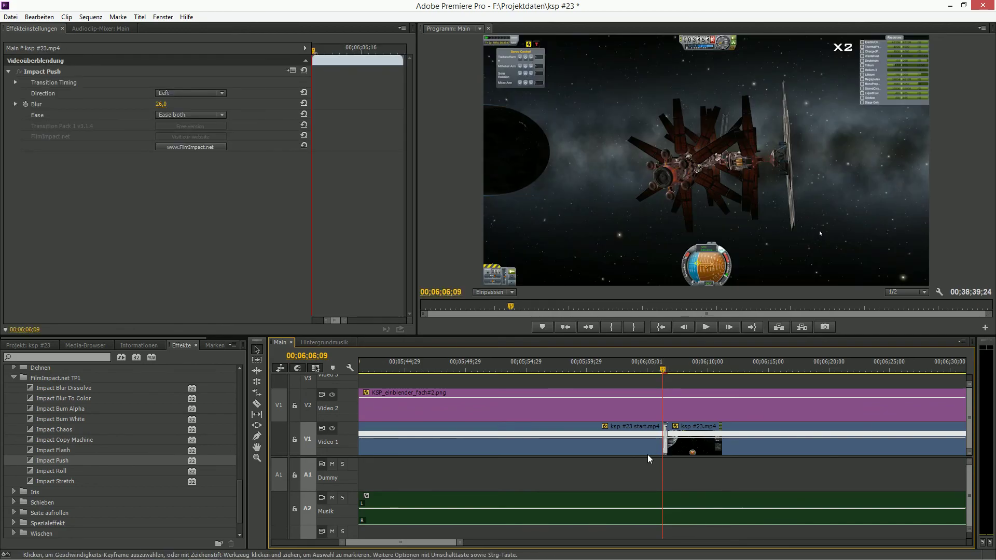
Set the new Impact Push transition's direction to Up and blur to 20,0, and preview it.
{"action": "left_click", "coordinate": [209, 94]}
{"action": "left_click", "coordinate": [195, 97]}
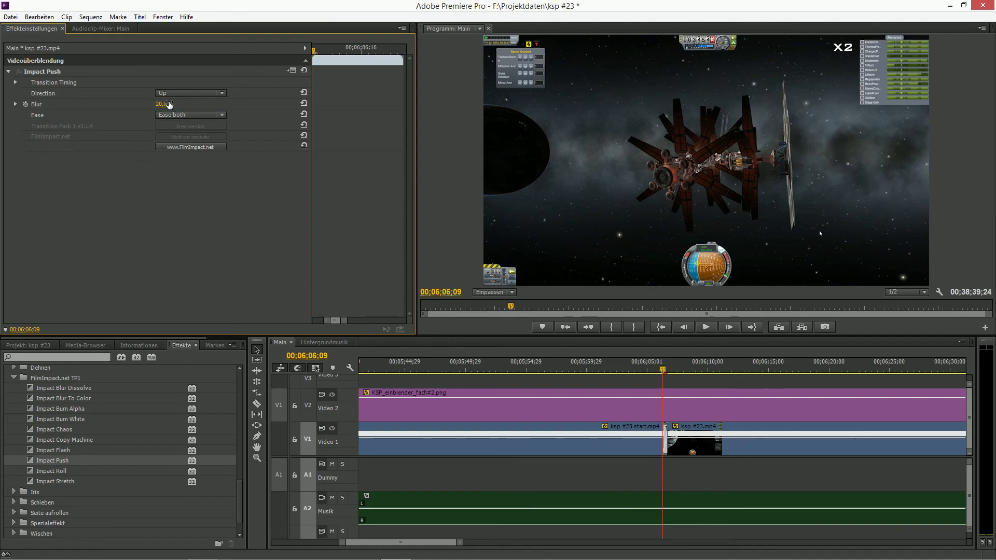
{"action": "left_click", "coordinate": [657, 369]}
{"action": "key", "text": "space"}
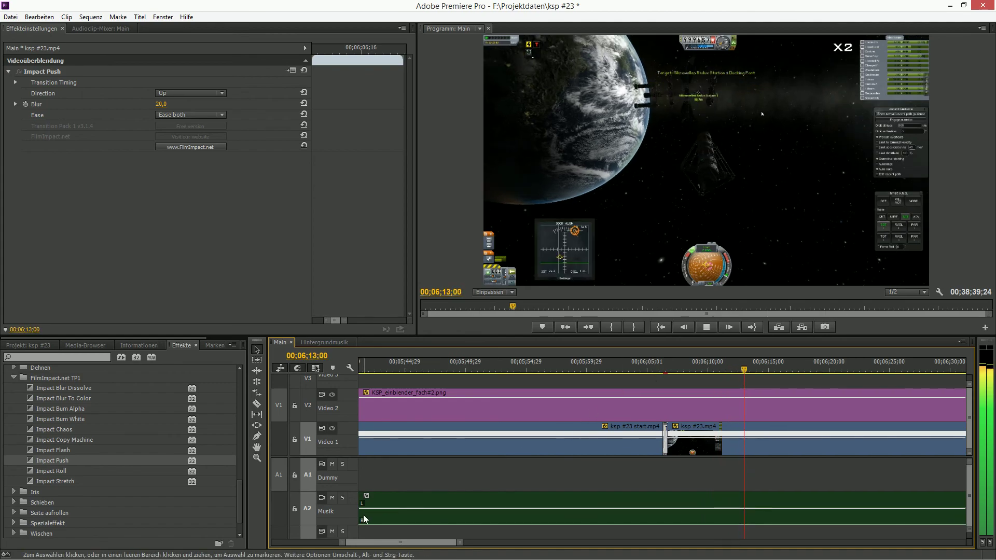
Mute the Musik audio track and skim through the rest of ksp #23.mp4 on the timeline.
{"action": "left_click_drag", "start_coordinate": [461, 542], "coordinate": [520, 544]}
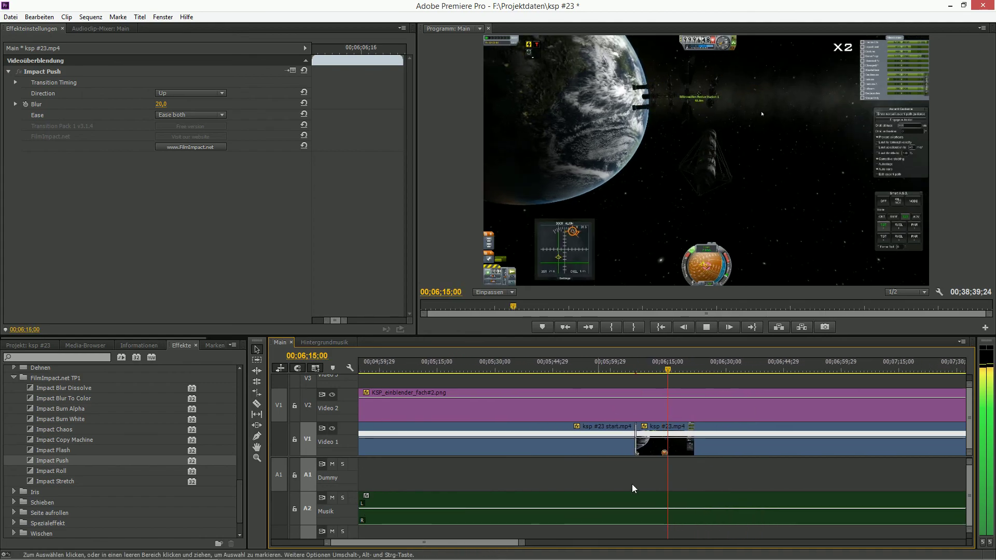
{"action": "left_click_drag", "start_coordinate": [673, 368], "coordinate": [939, 378]}
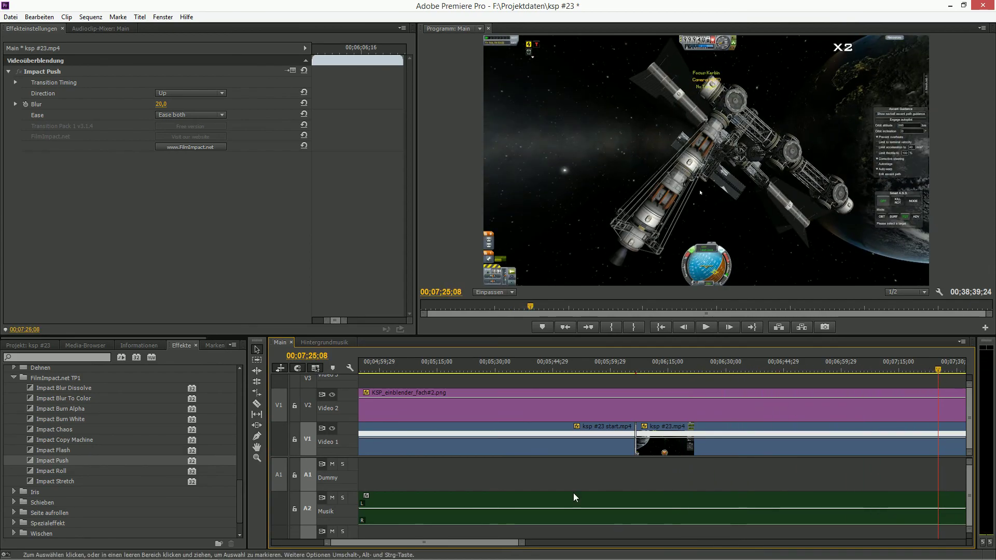
{"action": "left_click", "coordinate": [332, 498]}
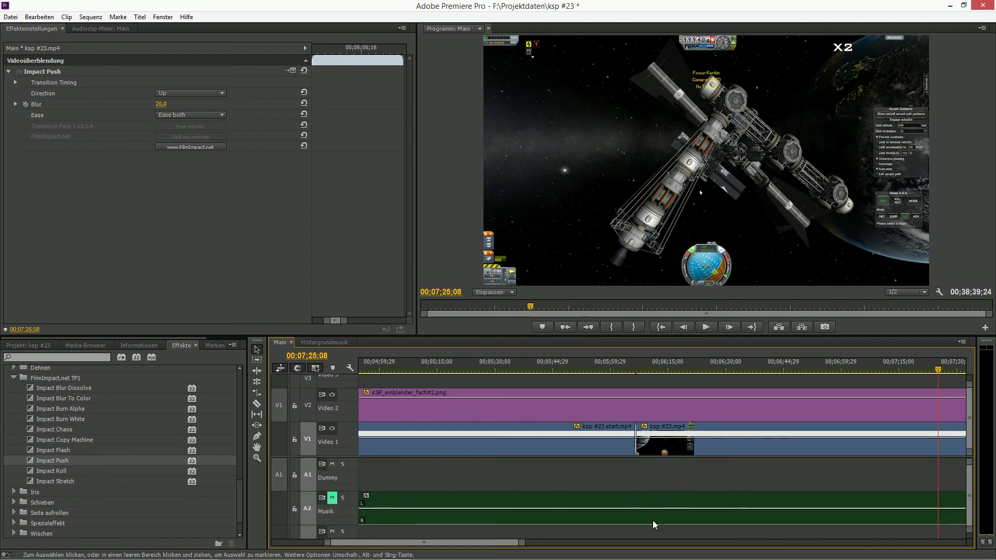
{"action": "scroll", "coordinate": [423, 542], "scroll_direction": "down", "scroll_amount": 3}
{"action": "left_click_drag", "start_coordinate": [434, 371], "coordinate": [917, 396]}
{"action": "key", "text": "space"}
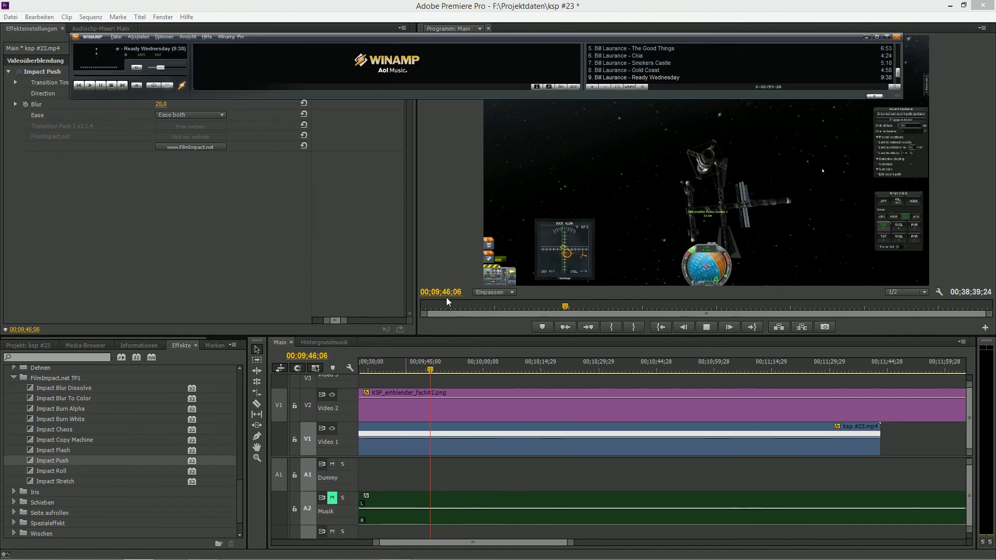
Switch to Winamp, replace the playlist with the Soundcloud folder including its subfolders, and minimize the player.
{"action": "left_click", "coordinate": [605, 87]}
{"action": "left_click", "coordinate": [619, 65]}
{"action": "left_click", "coordinate": [592, 87]}
{"action": "left_click", "coordinate": [614, 60]}
{"action": "scroll", "coordinate": [519, 274], "scroll_direction": "down", "scroll_amount": 3}
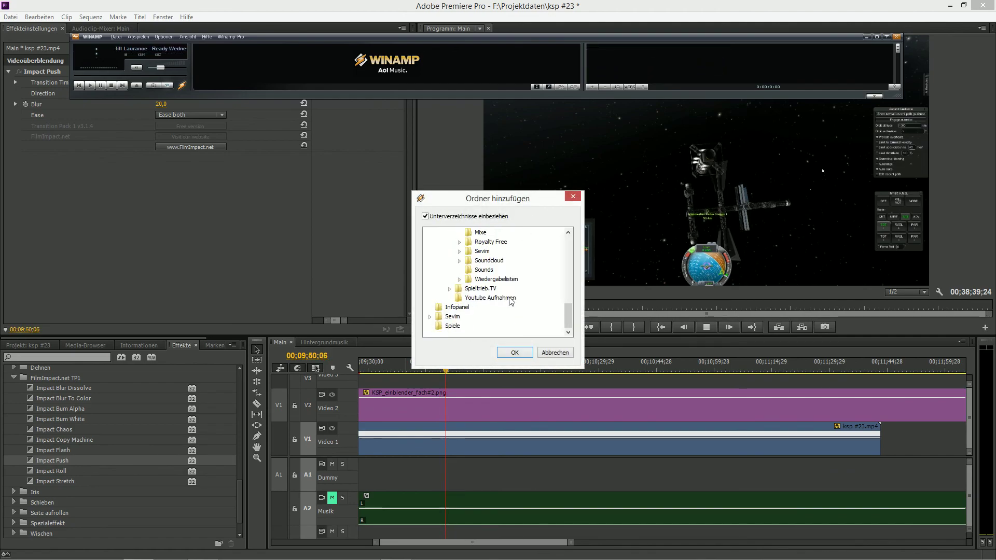
{"action": "left_click", "coordinate": [489, 260]}
{"action": "left_click", "coordinate": [515, 352]}
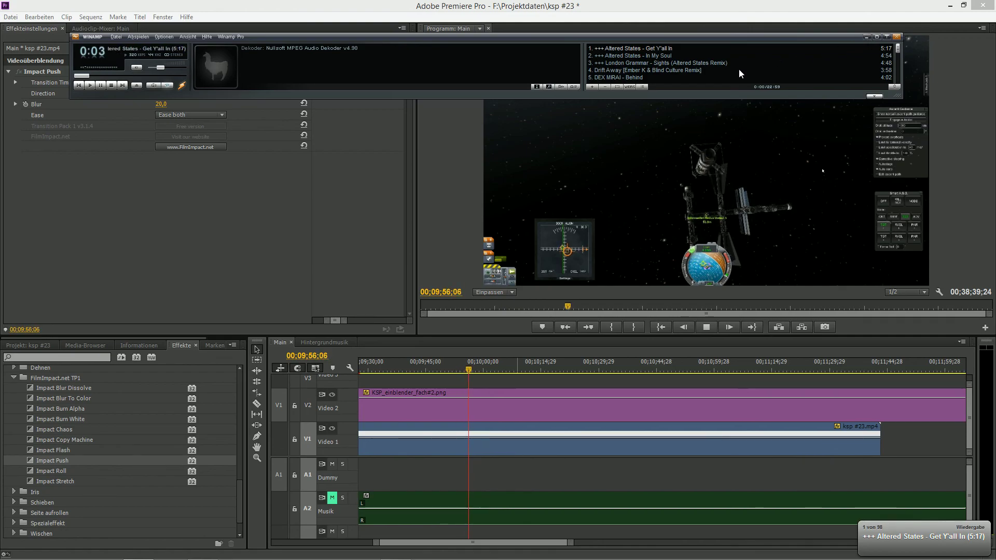
{"action": "left_click", "coordinate": [866, 36]}
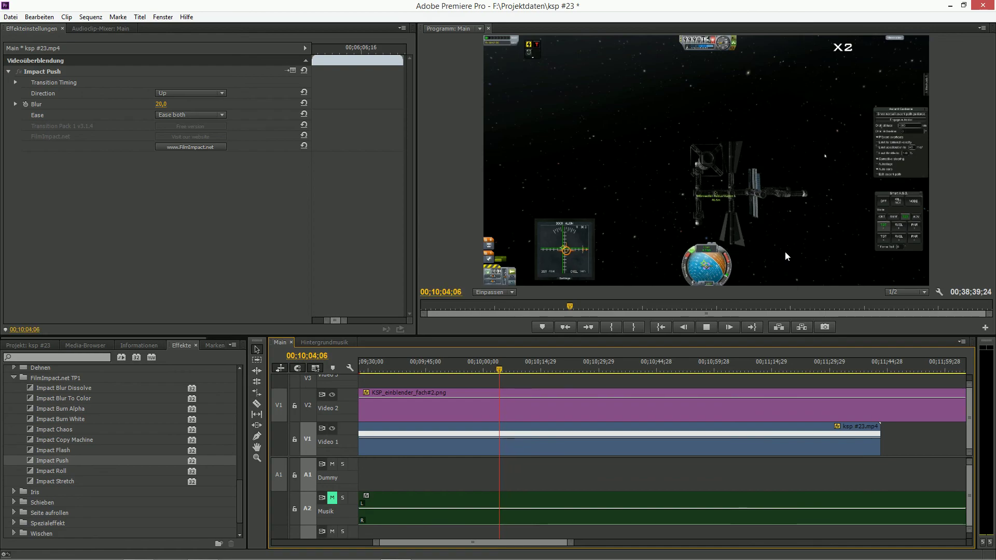
Split ksp #23.mp4 on Video 1 at 00;11;13;02 and delete the part after the split.
{"action": "left_click_drag", "start_coordinate": [511, 369], "coordinate": [764, 381]}
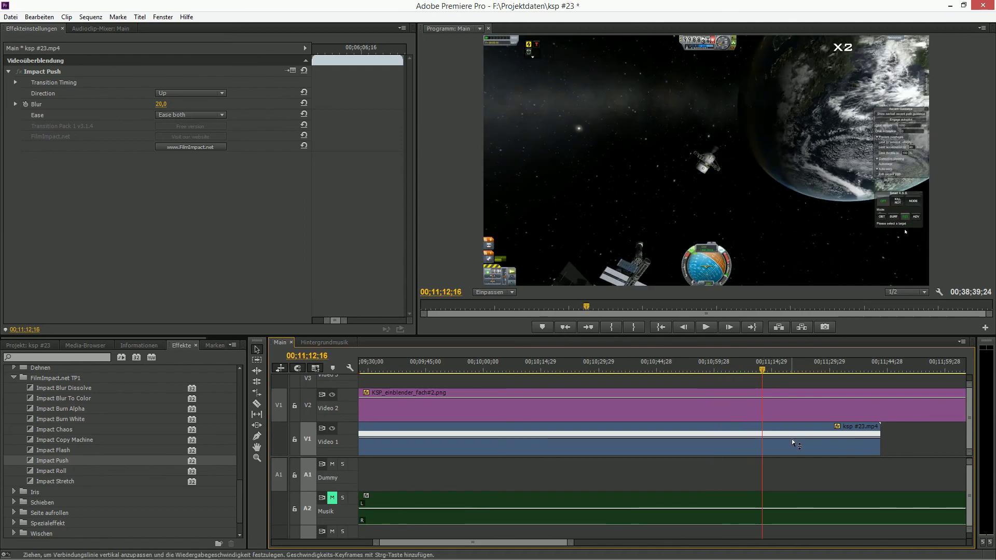
{"action": "key", "text": "space"}
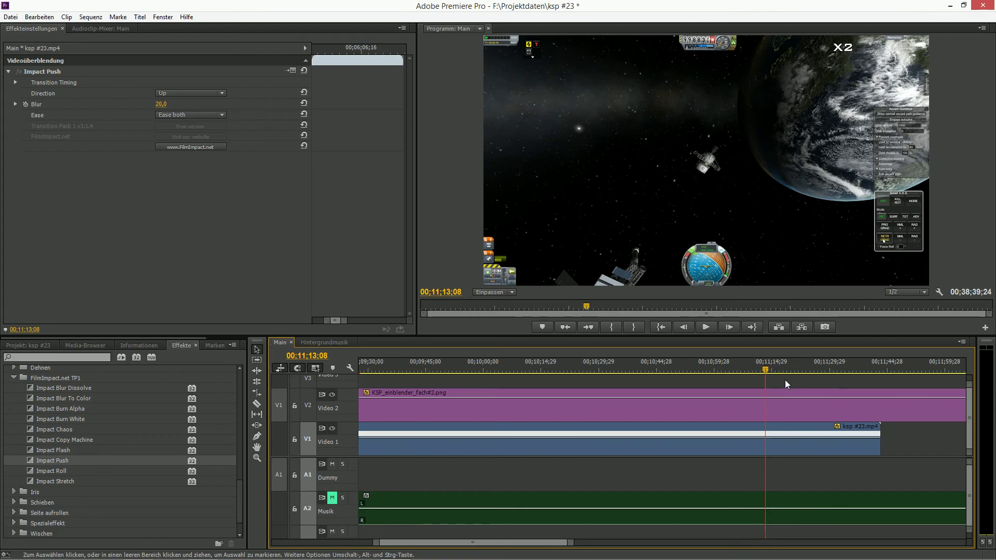
{"action": "left_click_drag", "start_coordinate": [767, 375], "coordinate": [761, 375]}
{"action": "key", "text": "space"}
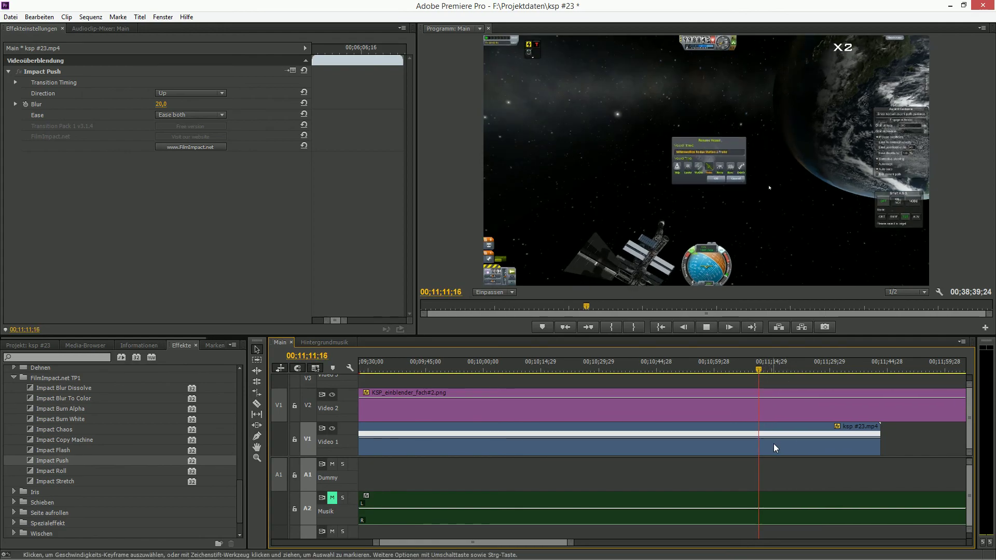
{"action": "key", "text": "c"}
{"action": "key", "text": "space"}
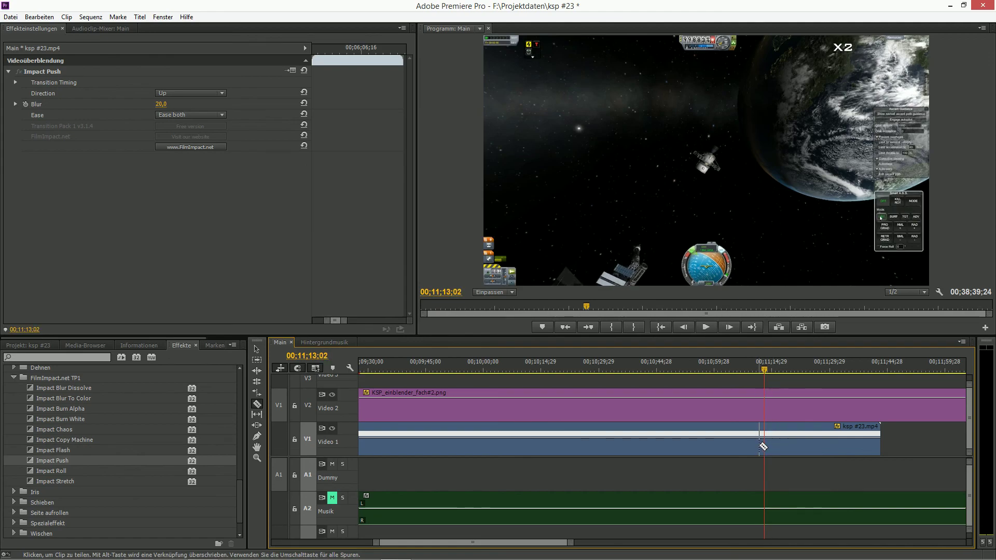
{"action": "left_click", "coordinate": [766, 445]}
{"action": "key", "text": "v"}
{"action": "left_click", "coordinate": [802, 447]}
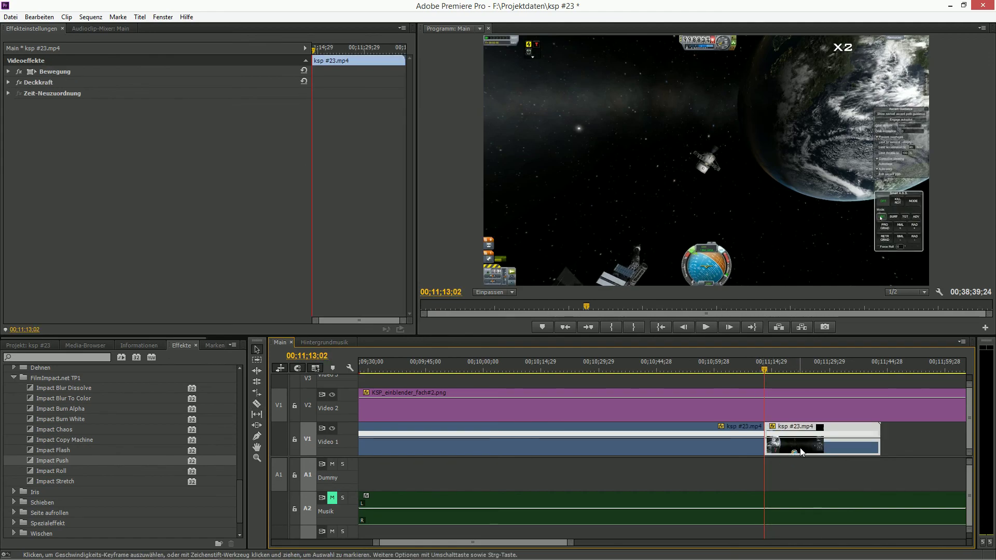
{"action": "key", "text": "Delete"}
Step back and forth through the last seconds of ksp #23.mp4 to examine where the clip should end.
{"action": "left_click_drag", "start_coordinate": [572, 538], "coordinate": [541, 540]}
{"action": "left_click", "coordinate": [659, 368]}
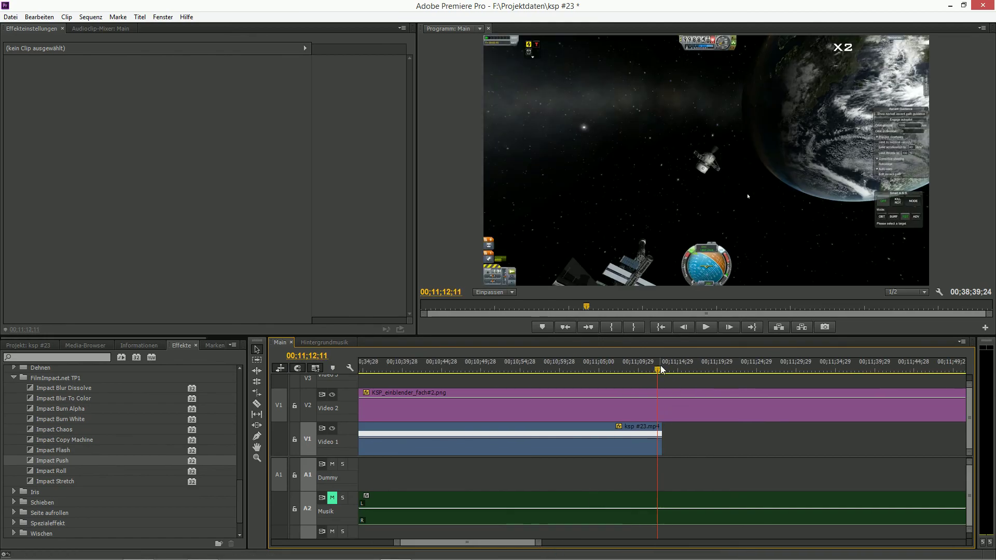
{"action": "key", "text": "Left"}
{"action": "key", "text": "Left"}
{"action": "key", "text": "Left"}
{"action": "key", "text": "Left"}
{"action": "key", "text": "Left"}
{"action": "key", "text": "Left"}
{"action": "key", "text": "Left"}
{"action": "key", "text": "Left"}
{"action": "key", "text": "Left"}
{"action": "key", "text": "Left"}
{"action": "key", "text": "Left"}
{"action": "key", "text": "Left"}
{"action": "key", "text": "Left"}
{"action": "key", "text": "Left"}
{"action": "key", "text": "Left"}
{"action": "key", "text": "Left"}
{"action": "key", "text": "Left"}
{"action": "key", "text": "Left"}
{"action": "key", "text": "Left"}
{"action": "key", "text": "Left"}
{"action": "key", "text": "Left"}
{"action": "key", "text": "Left"}
{"action": "key", "text": "Left"}
{"action": "key", "text": "Left"}
{"action": "key", "text": "Right"}
{"action": "key", "text": "Right"}
{"action": "key", "text": "Right"}
{"action": "key", "text": "Right"}
{"action": "key", "text": "Right"}
{"action": "key", "text": "Right"}
{"action": "key", "text": "Right"}
{"action": "key", "text": "Right"}
{"action": "key", "text": "Right"}
{"action": "key", "text": "Right"}
{"action": "key", "text": "Right"}
{"action": "key", "text": "Right"}
{"action": "key", "text": "Right"}
{"action": "key", "text": "Right"}
{"action": "key", "text": "Left"}
{"action": "key", "text": "Left"}
{"action": "key", "text": "Left"}
{"action": "key", "text": "Left"}
{"action": "key", "text": "Left"}
{"action": "key", "text": "Left"}
{"action": "key", "text": "Left"}
{"action": "key", "text": "Left"}
{"action": "key", "text": "Left"}
{"action": "key", "text": "Left"}
{"action": "key", "text": "Left"}
{"action": "key", "text": "Left"}
{"action": "key", "text": "Left"}
{"action": "key", "text": "Left"}
{"action": "key", "text": "Left"}
{"action": "key", "text": "Left"}
{"action": "key", "text": "Left"}
{"action": "key", "text": "Left"}
{"action": "key", "text": "Left"}
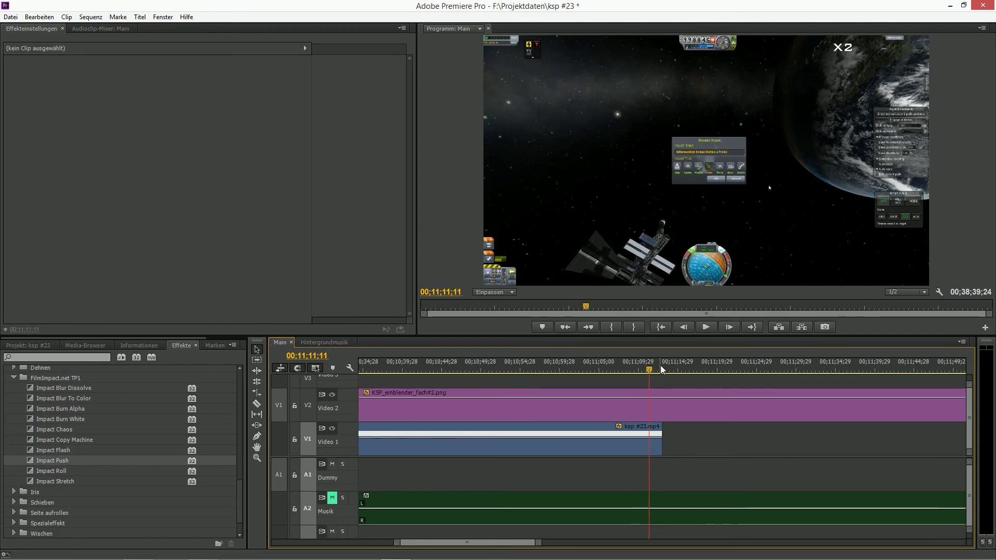
{"action": "key", "text": "j"}
{"action": "key", "text": "j"}
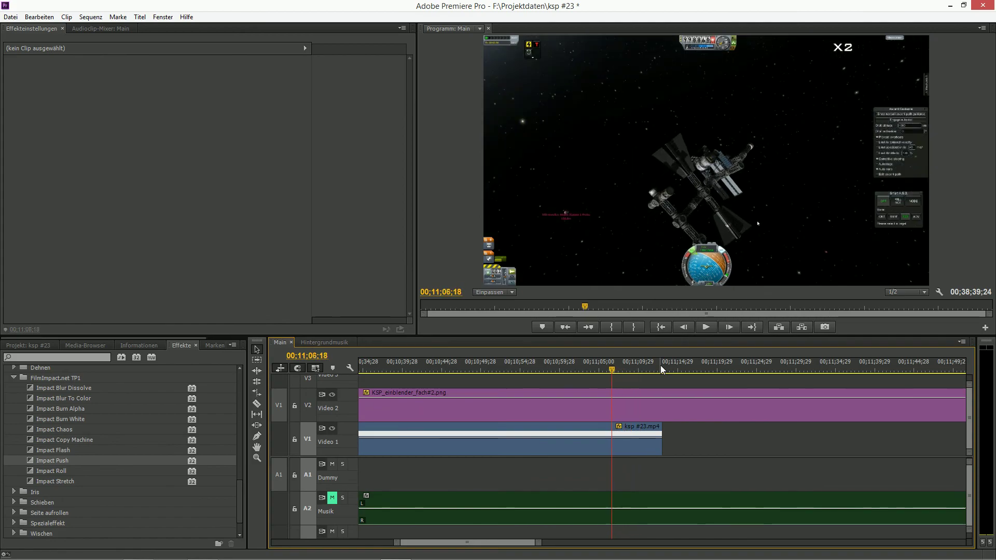
{"action": "key", "text": "Right"}
{"action": "key", "text": "Right"}
{"action": "key", "text": "Right"}
{"action": "key", "text": "Right"}
{"action": "key", "text": "Right"}
{"action": "key", "text": "Right"}
{"action": "key", "text": "Right"}
{"action": "key", "text": "Right"}
{"action": "key", "text": "Right"}
{"action": "key", "text": "Right"}
{"action": "key", "text": "Right"}
{"action": "key", "text": "Right"}
{"action": "key", "text": "Right"}
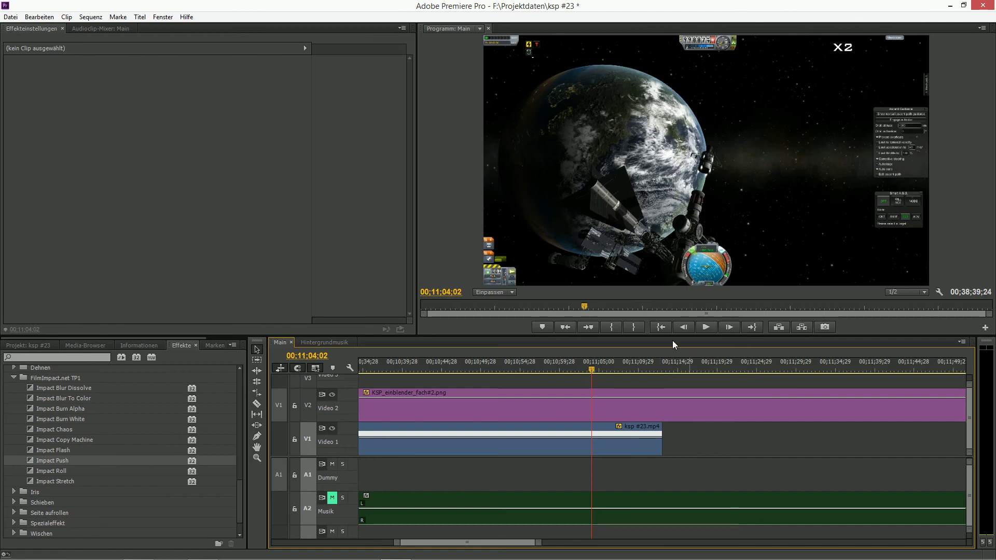
Split ksp #23.mp4 on Video 1 at 00;11;04;22 and delete the remainder after the split.
{"action": "key", "text": "space"}
{"action": "key", "text": "c"}
{"action": "left_click", "coordinate": [598, 448]}
{"action": "key", "text": "v"}
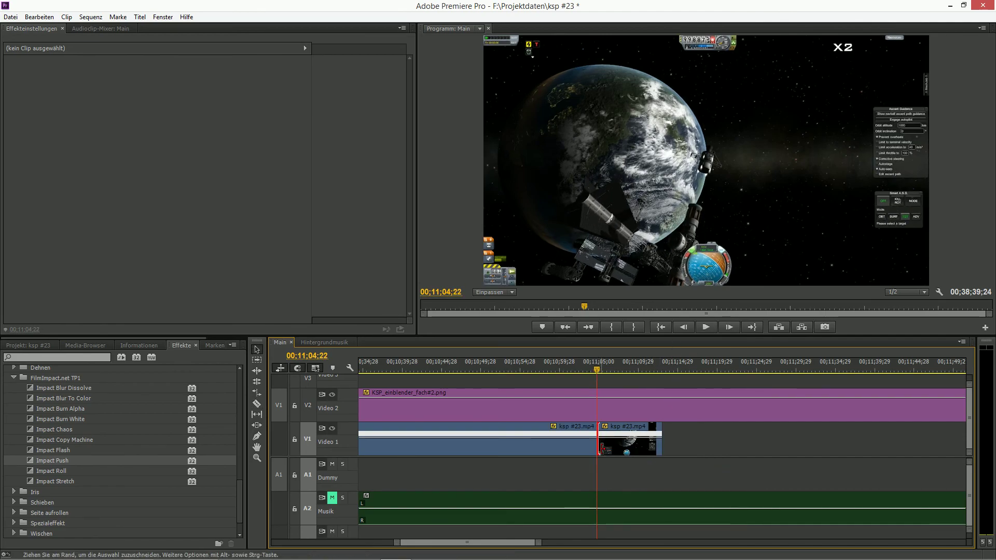
{"action": "left_click", "coordinate": [606, 447]}
{"action": "key", "text": "Delete"}
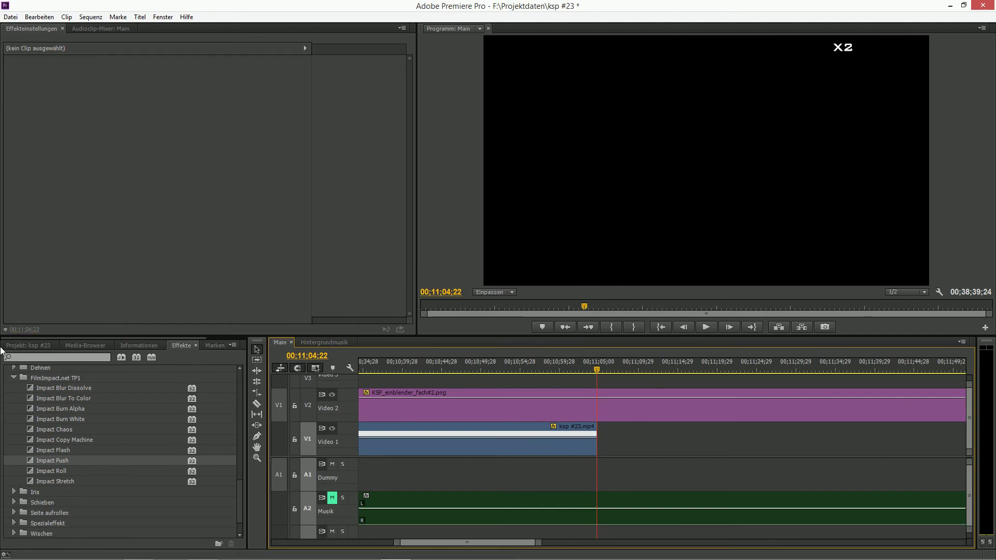
Place ksp #23 2.mp4 directly after ksp #23.mp4 on Video 1, then unlink and delete its audio.
{"action": "left_click", "coordinate": [21, 345]}
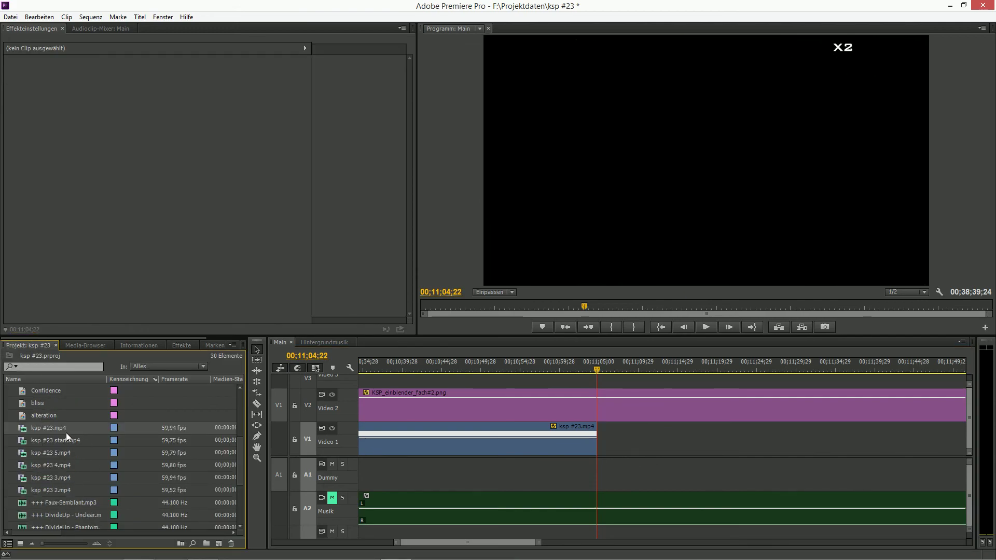
{"action": "left_click_drag", "start_coordinate": [61, 486], "coordinate": [603, 465]}
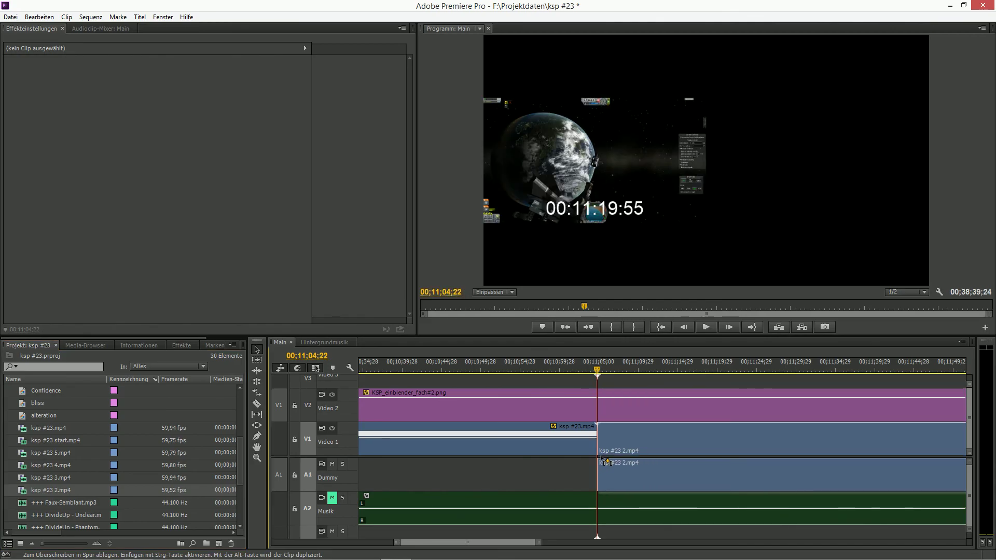
{"action": "right_click", "coordinate": [610, 483]}
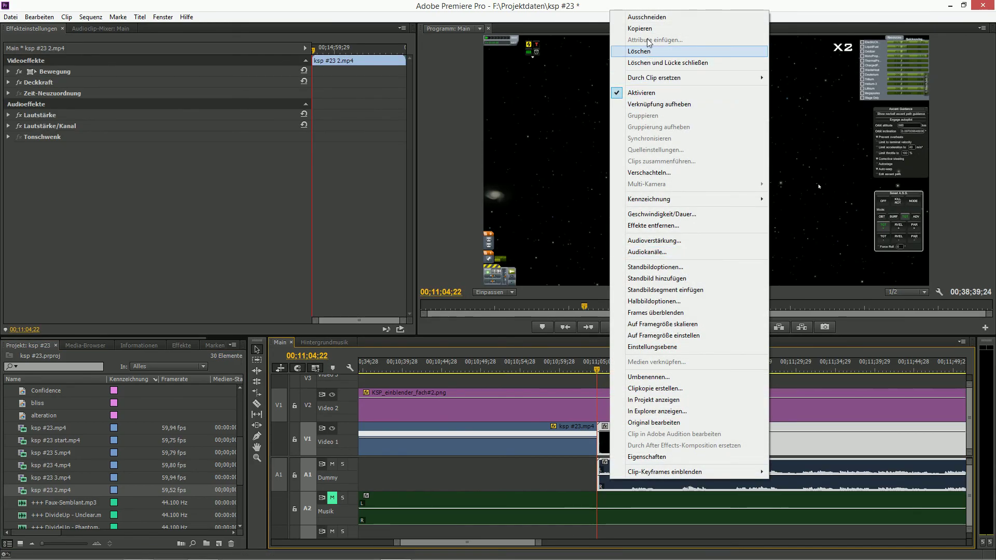
{"action": "left_click", "coordinate": [649, 108]}
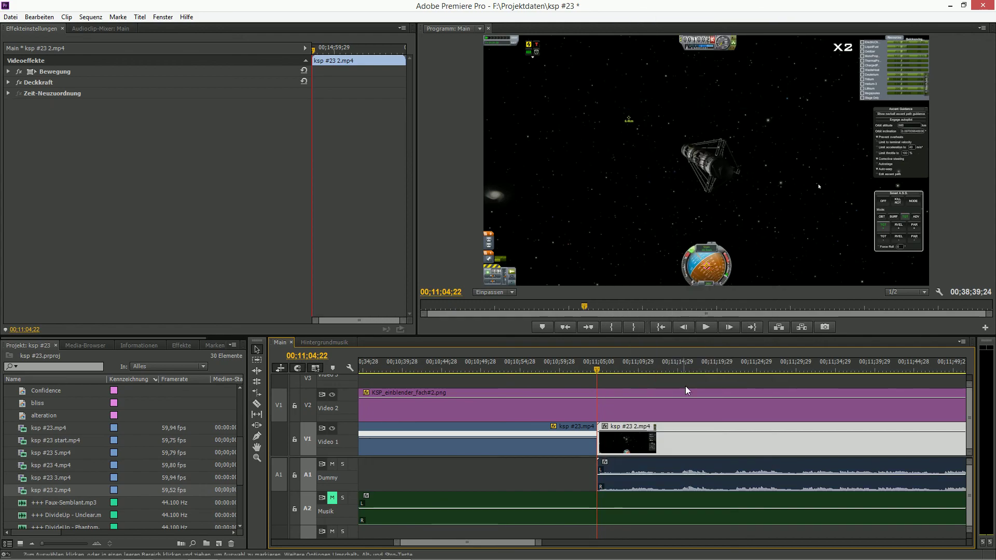
{"action": "left_click", "coordinate": [689, 467]}
{"action": "key", "text": "Delete"}
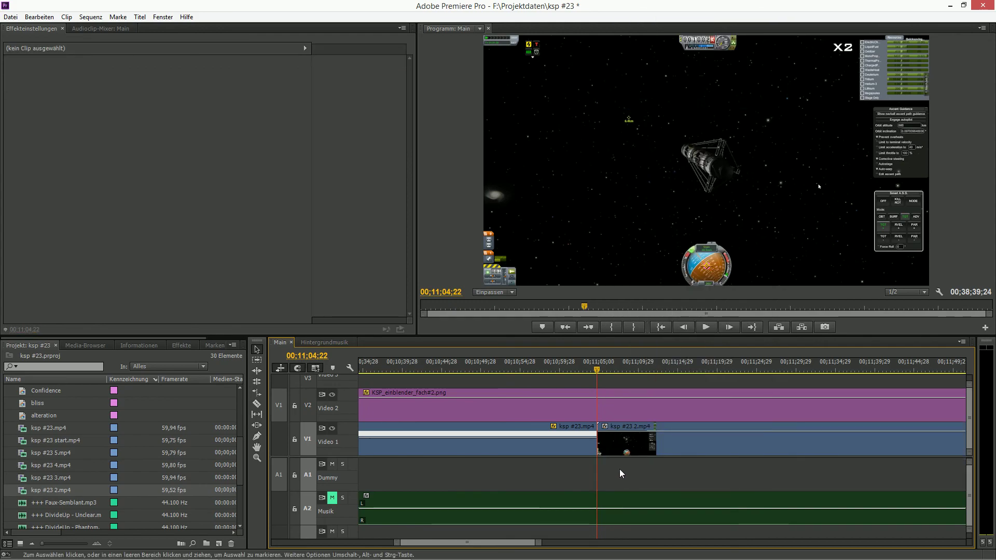
Preview the start of ksp #23 2.mp4, show its Geschwindigkeit keyframe line and raise the clip to about double speed.
{"action": "left_click_drag", "start_coordinate": [543, 537], "coordinate": [528, 534]}
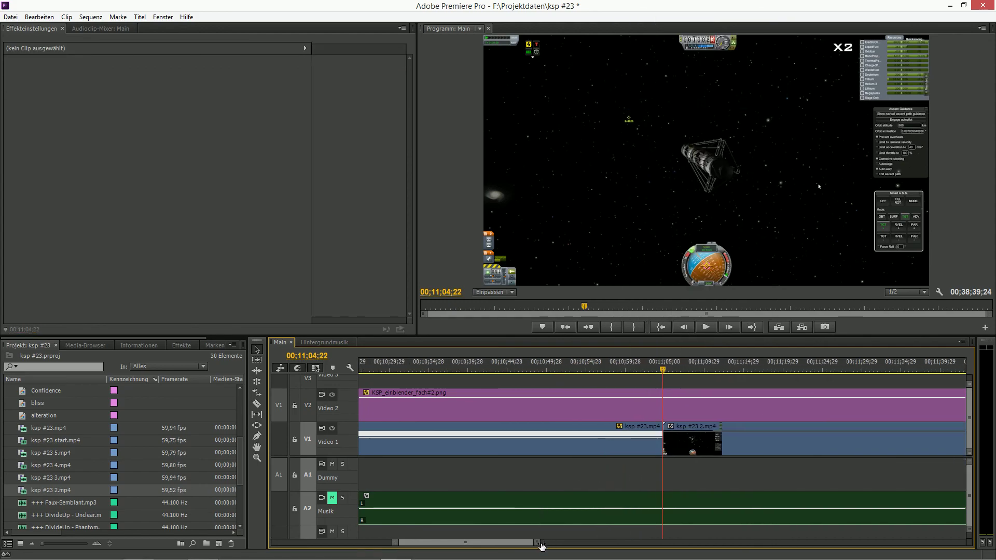
{"action": "left_click", "coordinate": [664, 370]}
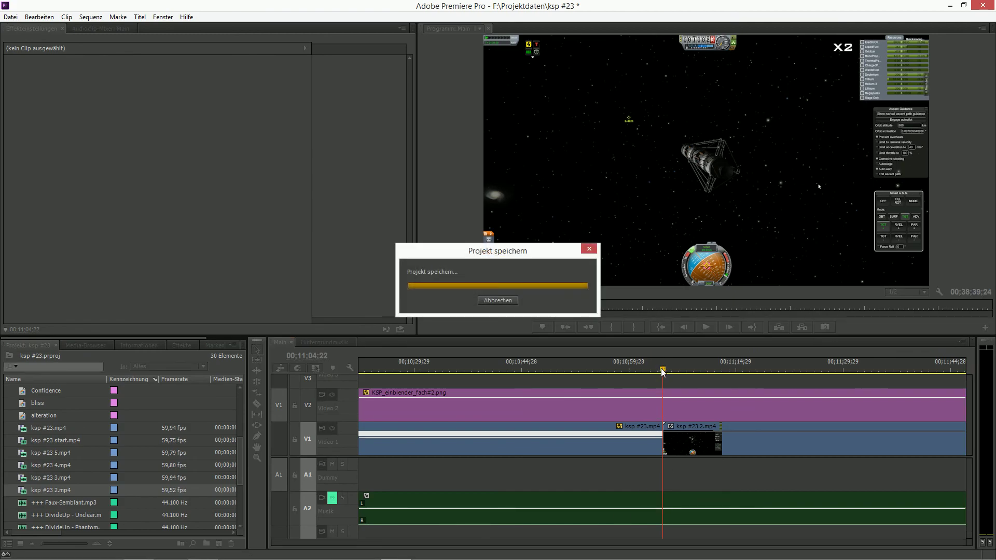
{"action": "key", "text": "space"}
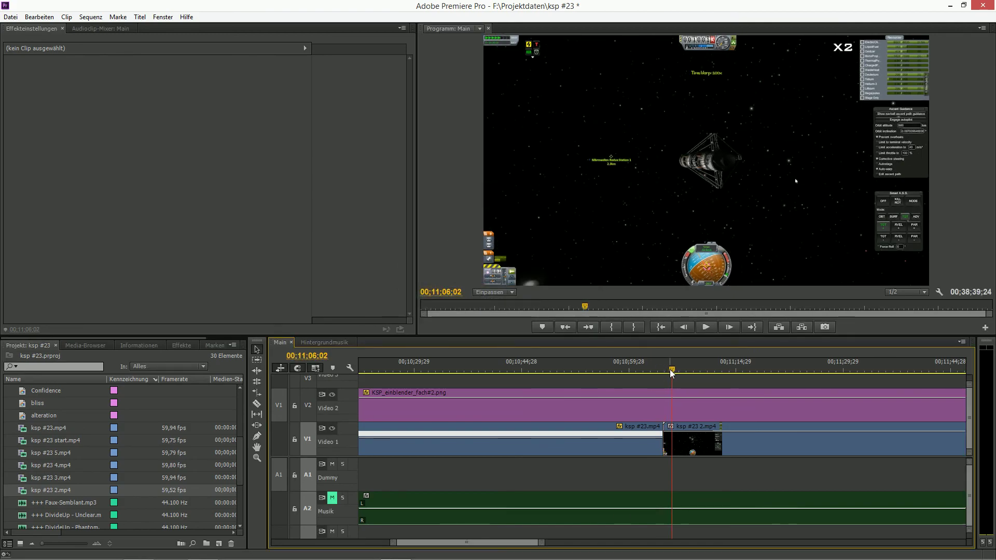
{"action": "key", "text": "space"}
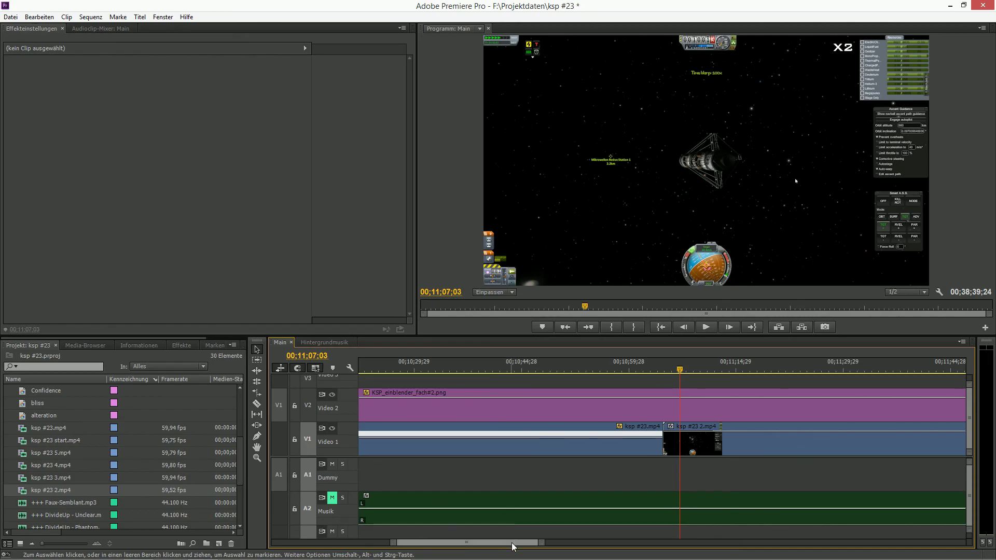
{"action": "scroll", "coordinate": [500, 511], "scroll_direction": "down", "scroll_amount": 3}
{"action": "right_click", "coordinate": [614, 440]}
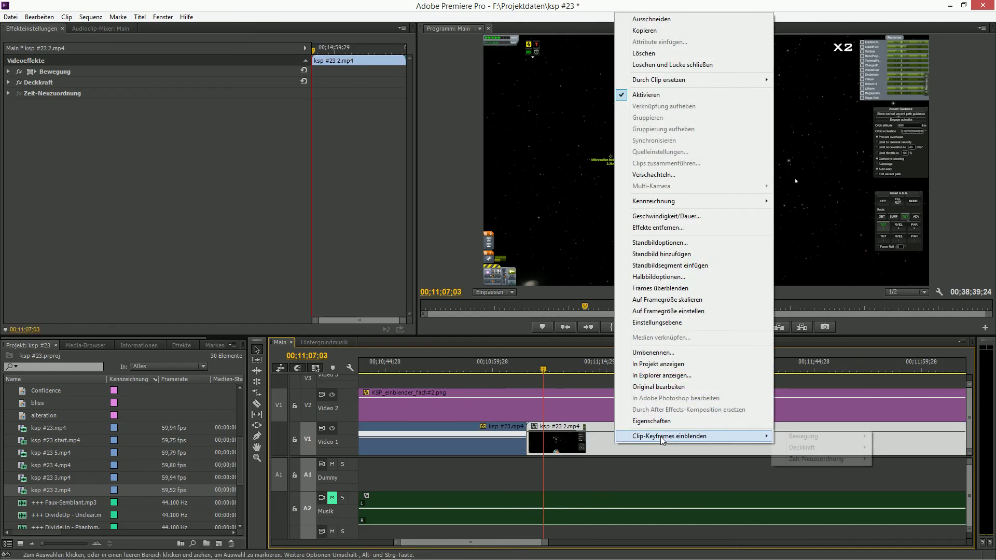
{"action": "mouse_move", "coordinate": [746, 437]}
{"action": "mouse_move", "coordinate": [799, 458]}
{"action": "left_click", "coordinate": [892, 460]}
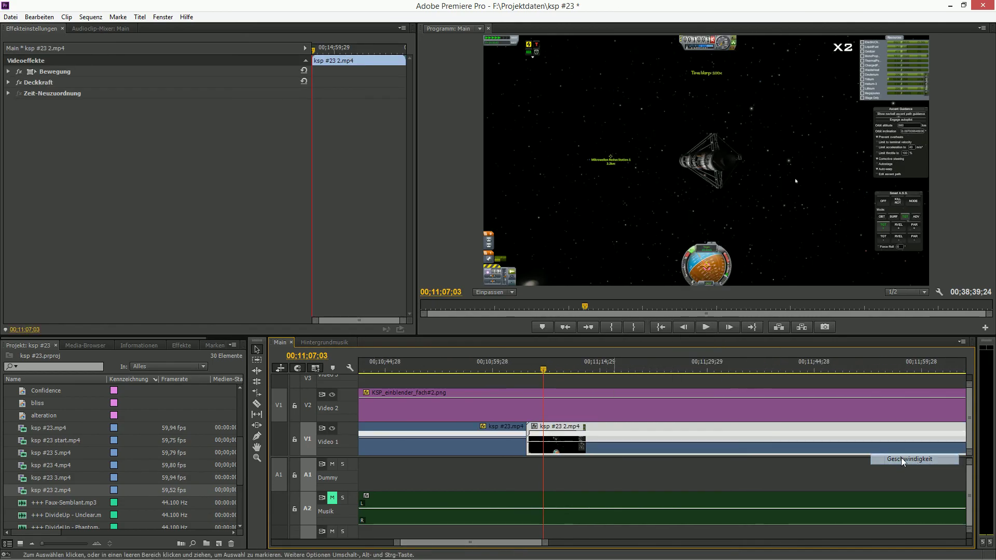
{"action": "left_click_drag", "start_coordinate": [622, 440], "coordinate": [623, 438]}
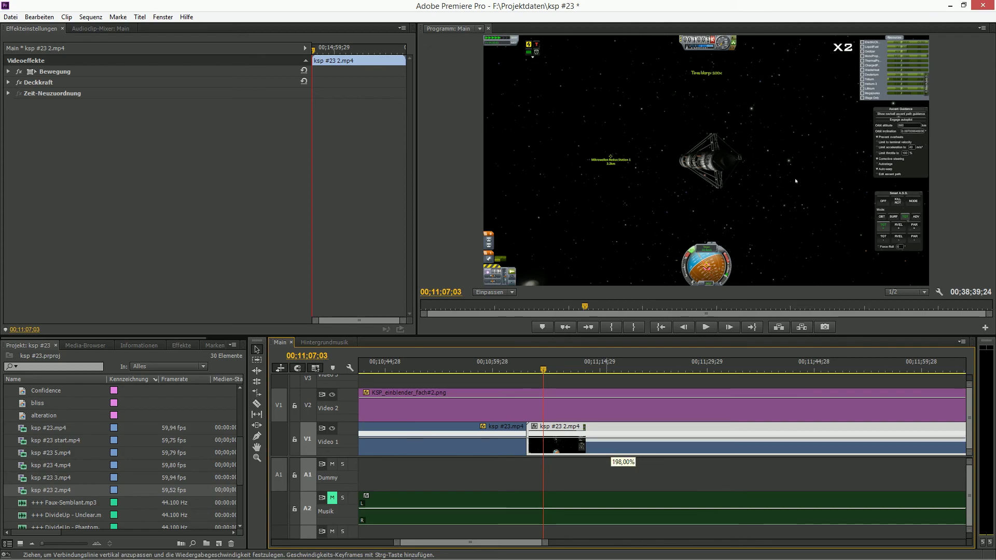
{"action": "left_click_drag", "start_coordinate": [622, 438], "coordinate": [622, 437]}
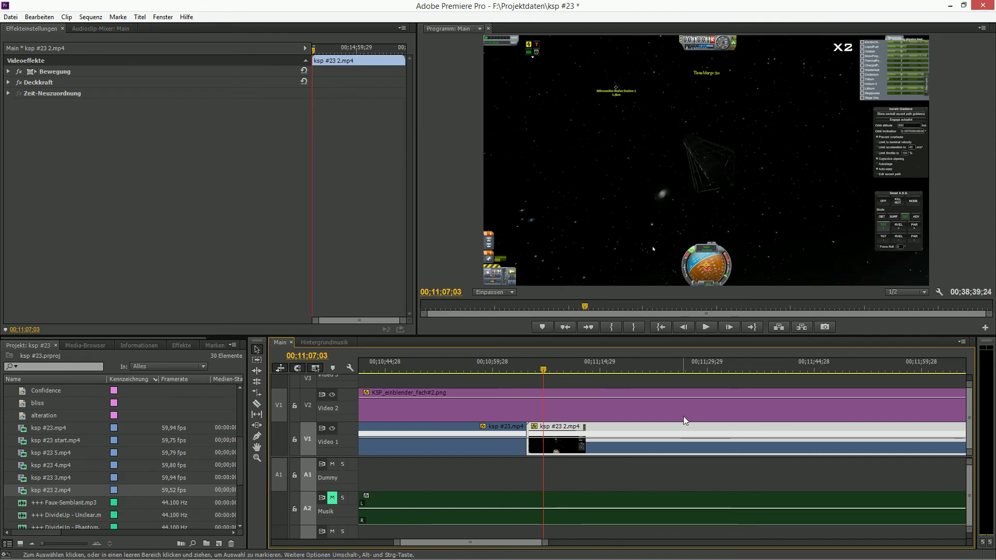
Split ksp #23 2.mp4 at 00;12;11;09, delete the part before the split and close the resulting gap on Video 1.
{"action": "left_click_drag", "start_coordinate": [543, 369], "coordinate": [885, 374]}
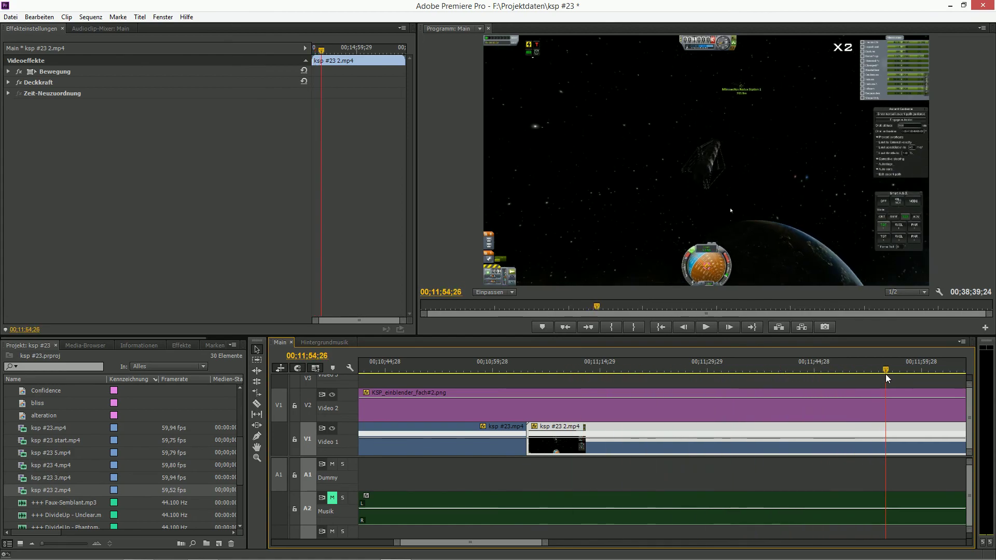
{"action": "left_click_drag", "start_coordinate": [542, 543], "coordinate": [602, 545]}
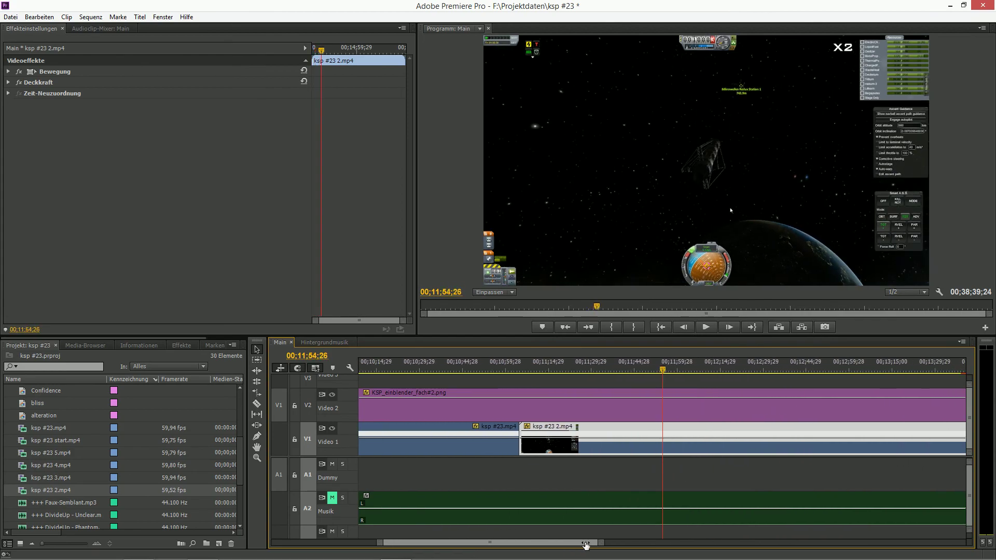
{"action": "left_click_drag", "start_coordinate": [662, 369], "coordinate": [707, 371]}
{"action": "key", "text": "ctrl+k"}
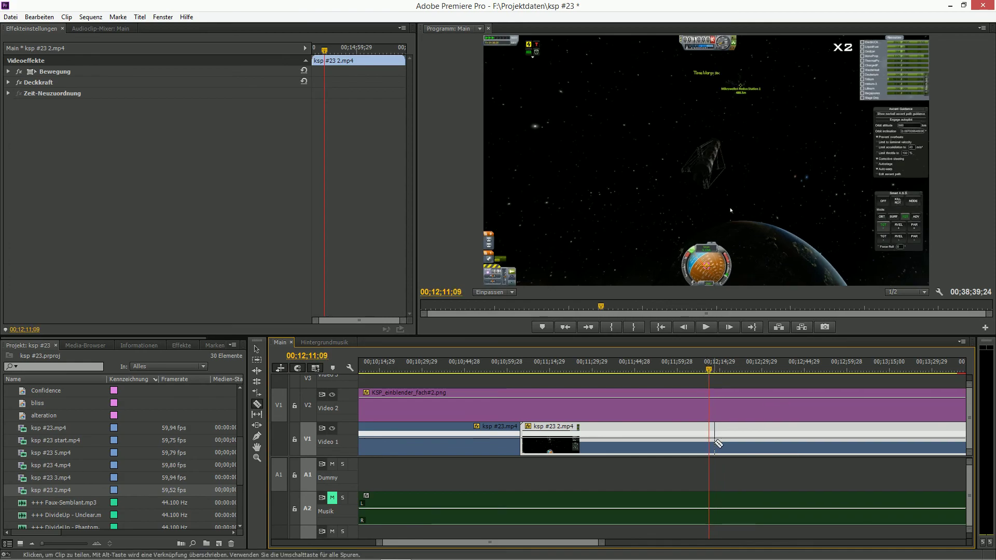
{"action": "left_click", "coordinate": [671, 450]}
{"action": "key", "text": "Delete"}
{"action": "right_click", "coordinate": [671, 450]}
{"action": "left_click", "coordinate": [737, 458]}
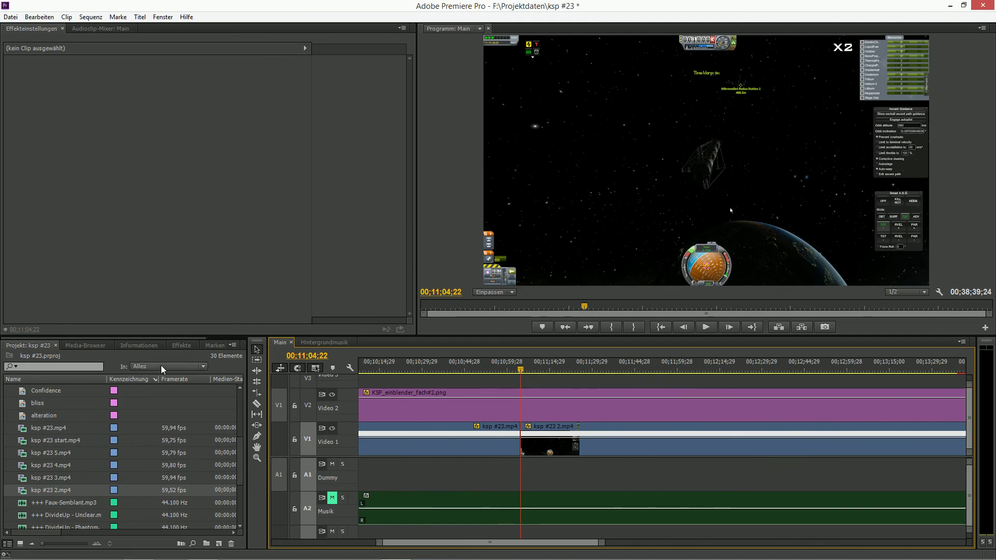
Apply the Additive Blende transition at the cut between ksp #23.mp4 and ksp #23 2.mp4 on Video 1.
{"action": "left_click", "coordinate": [180, 345]}
{"action": "scroll", "coordinate": [88, 449], "scroll_direction": "up", "scroll_amount": 2}
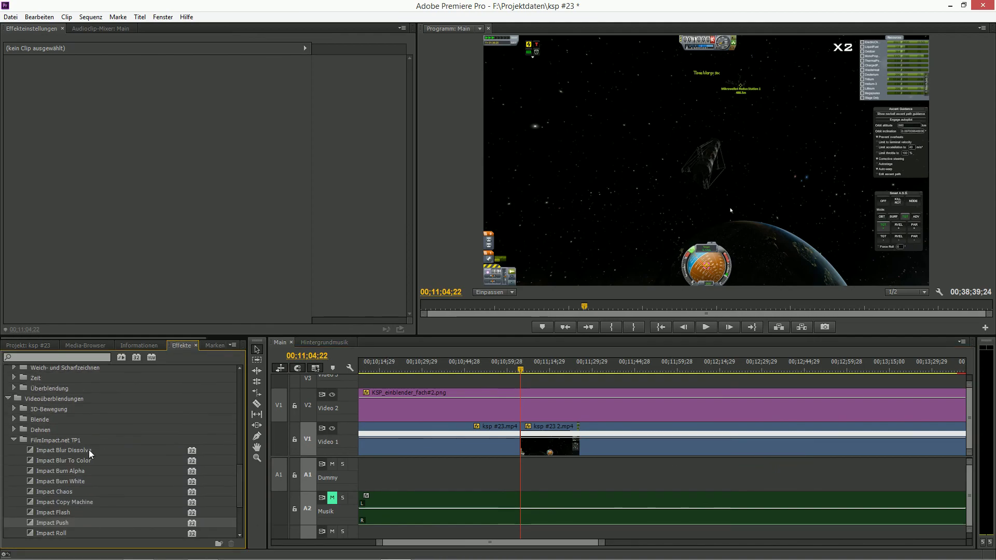
{"action": "scroll", "coordinate": [88, 449], "scroll_direction": "up", "scroll_amount": 2}
{"action": "scroll", "coordinate": [57, 443], "scroll_direction": "down", "scroll_amount": 2}
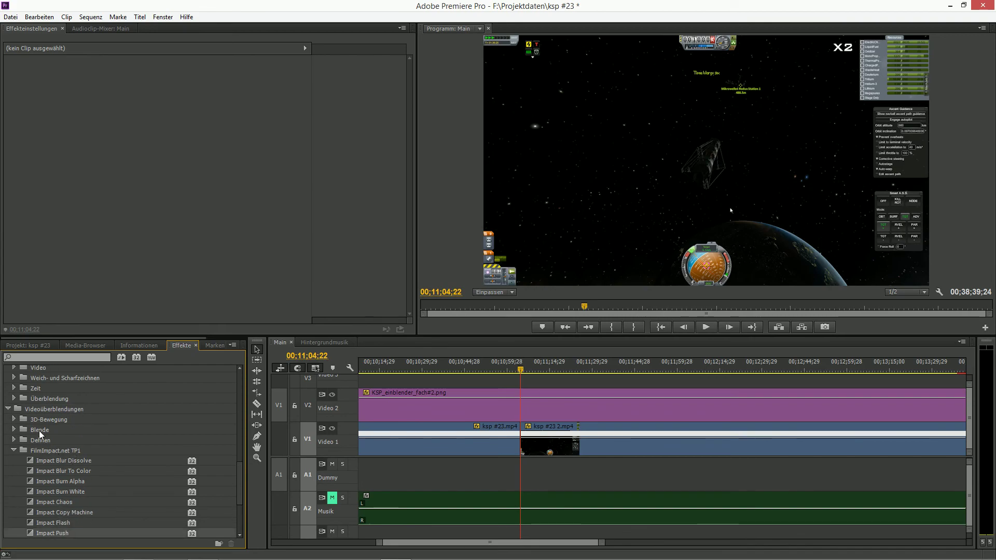
{"action": "left_click", "coordinate": [14, 430]}
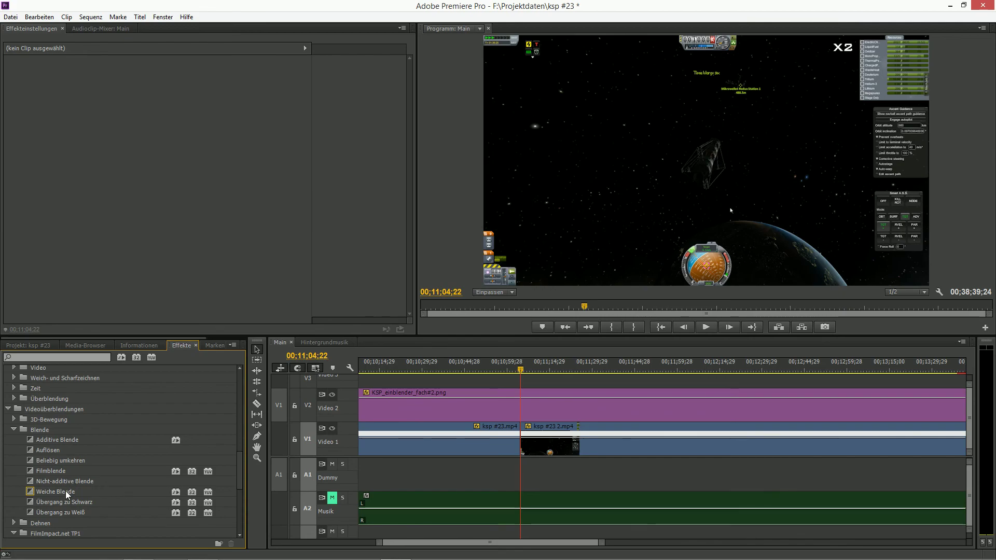
{"action": "left_click_drag", "start_coordinate": [602, 542], "coordinate": [519, 549]}
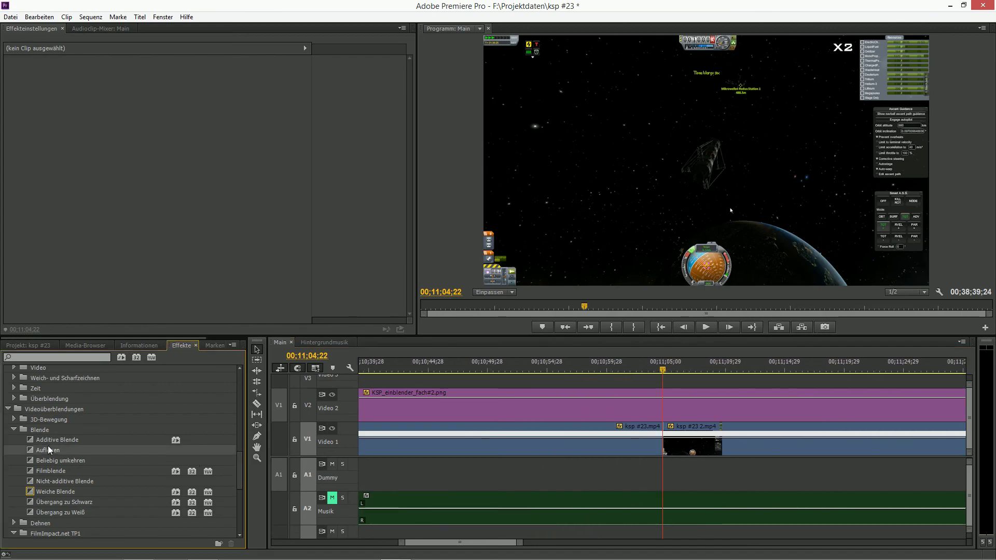
{"action": "left_click_drag", "start_coordinate": [49, 445], "coordinate": [569, 455]}
{"action": "left_click_drag", "start_coordinate": [672, 455], "coordinate": [670, 455]}
{"action": "left_click_drag", "start_coordinate": [521, 544], "coordinate": [488, 544]}
{"action": "left_click", "coordinate": [663, 445]}
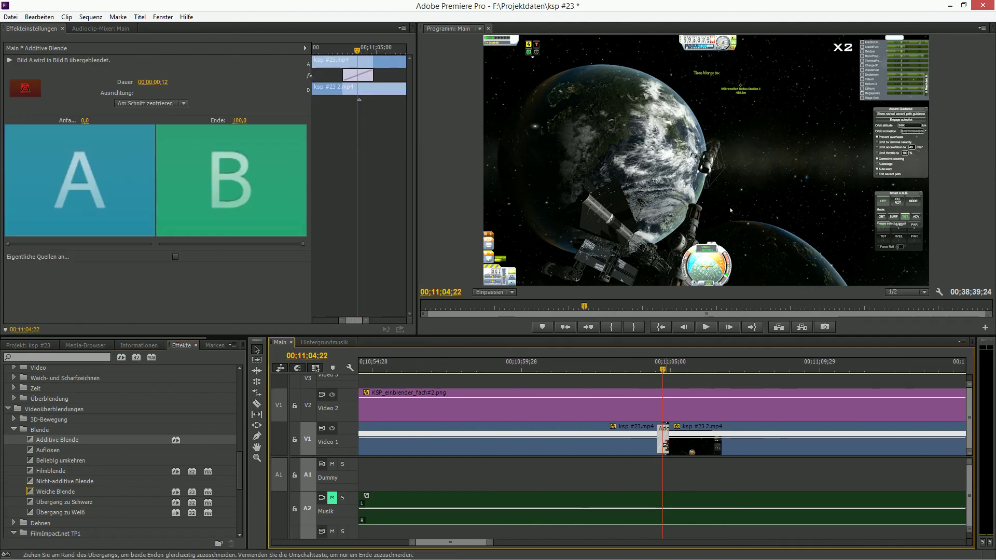
Set the Additive Blende transition's duration to 00;00;01;00 and play the sequence across the cut.
{"action": "left_click_drag", "start_coordinate": [165, 83], "coordinate": [166, 87]}
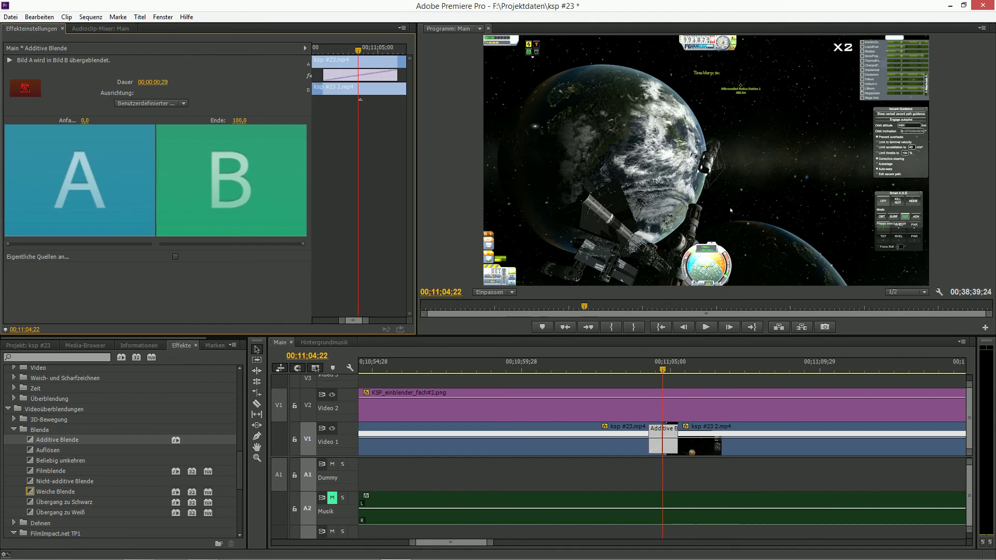
{"action": "left_click", "coordinate": [648, 368]}
{"action": "mouse_move", "coordinate": [647, 372]}
{"action": "left_mouse_down"}
{"action": "mouse_move", "coordinate": [676, 371]}
{"action": "mouse_move", "coordinate": [629, 371]}
{"action": "left_mouse_up"}
{"action": "key", "text": "space"}
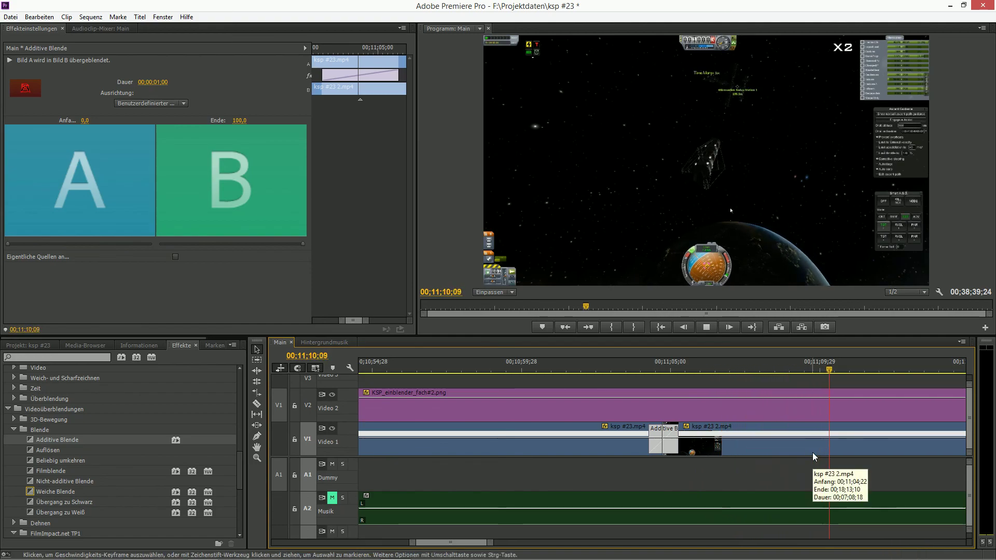
{"action": "left_click_drag", "start_coordinate": [488, 543], "coordinate": [513, 546]}
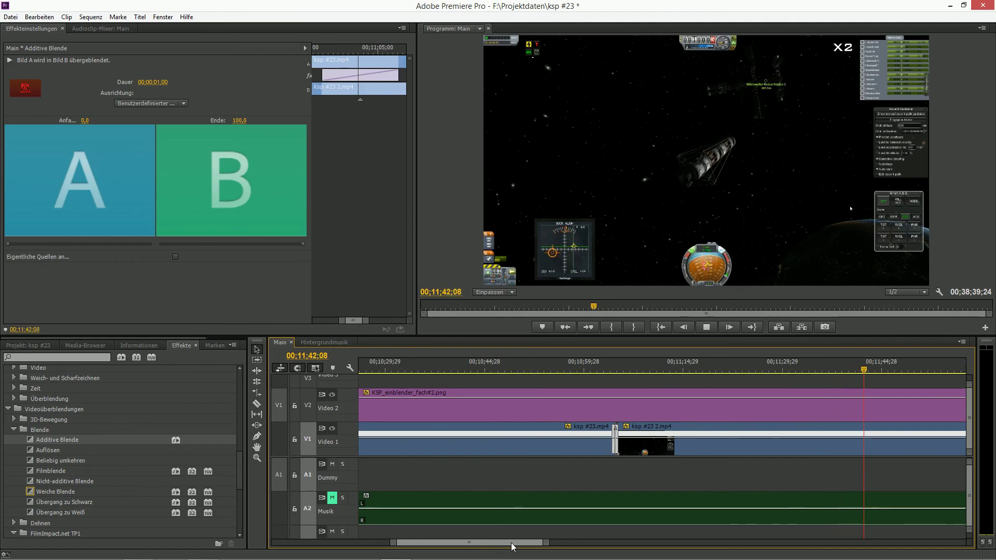
{"action": "left_click", "coordinate": [181, 105]}
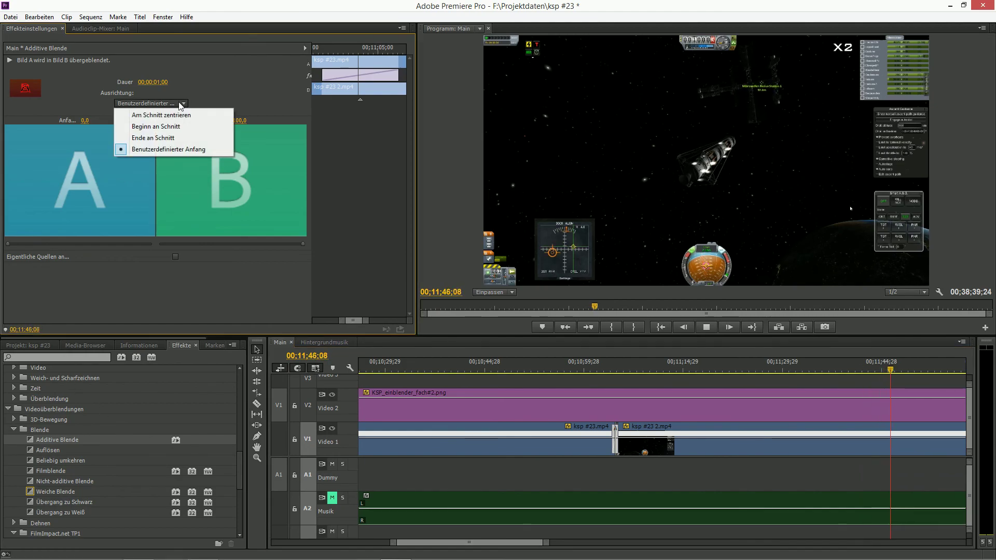
{"action": "left_click", "coordinate": [216, 77]}
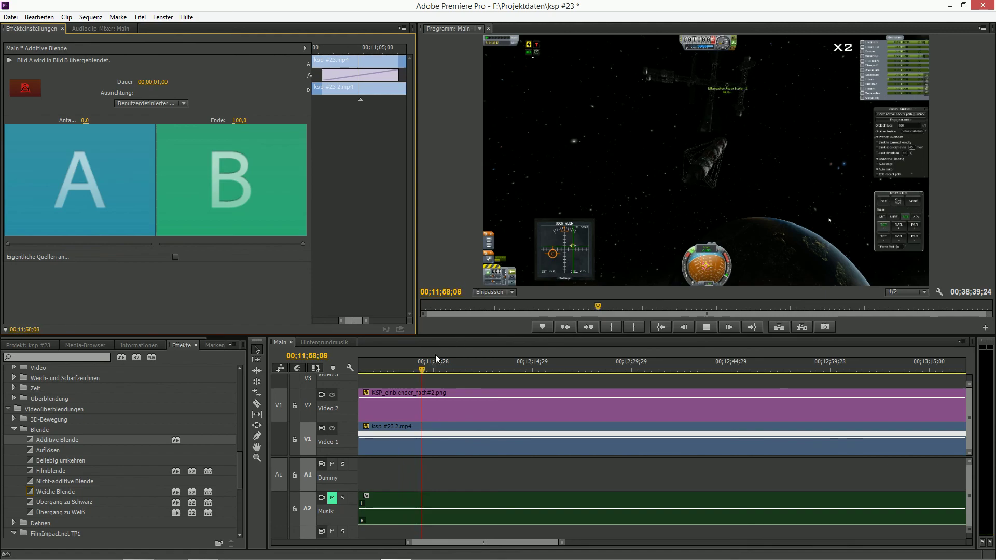
Split ksp #23 2.mp4 on Video 1 at 00;17;27;29 and delete the remainder after the split.
{"action": "left_click_drag", "start_coordinate": [562, 543], "coordinate": [602, 543]}
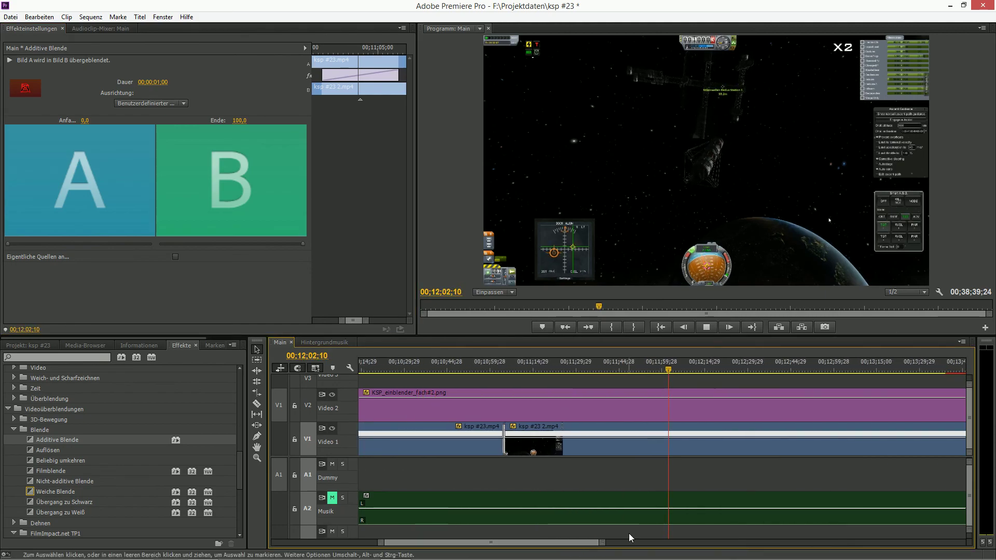
{"action": "left_click_drag", "start_coordinate": [674, 369], "coordinate": [976, 404]}
{"action": "left_click_drag", "start_coordinate": [616, 543], "coordinate": [696, 544]}
{"action": "left_click_drag", "start_coordinate": [665, 404], "coordinate": [938, 397]}
{"action": "left_click_drag", "start_coordinate": [665, 369], "coordinate": [827, 404]}
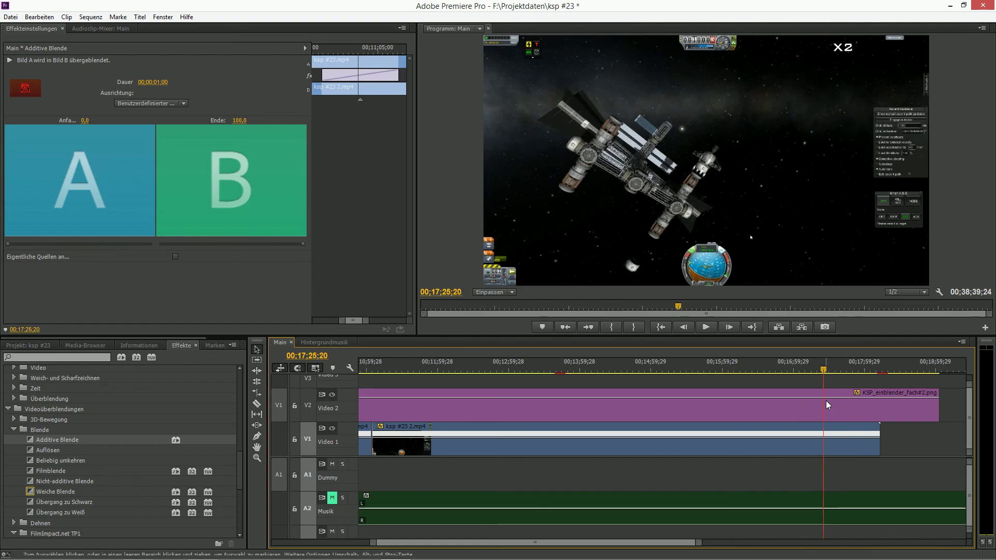
{"action": "key", "text": "space"}
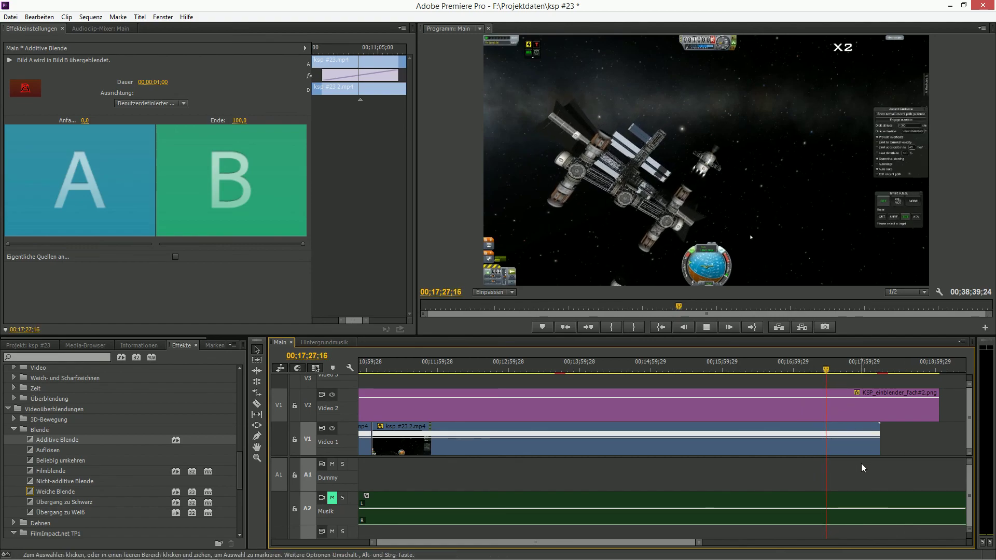
{"action": "key", "text": "space"}
{"action": "key", "text": "c"}
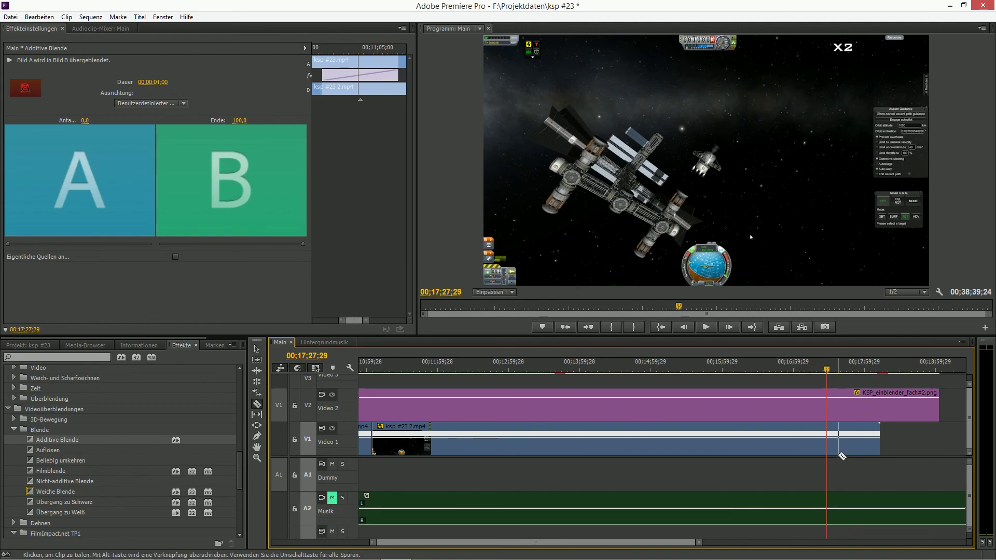
{"action": "left_click", "coordinate": [833, 454]}
{"action": "key", "text": "v"}
{"action": "left_click", "coordinate": [841, 453]}
{"action": "key", "text": "Delete"}
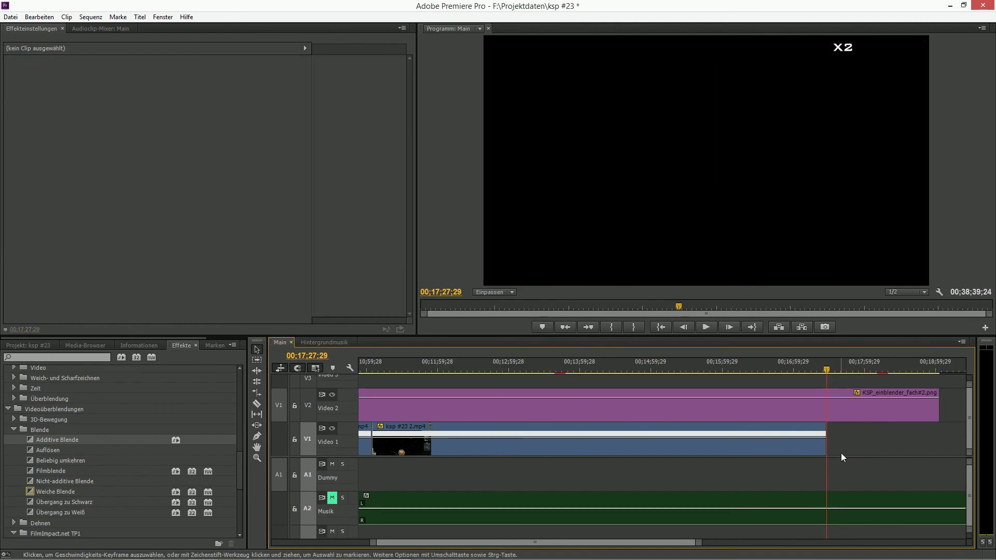
Place ksp #23 3.mp4 directly after ksp #23 2.mp4 on Video 1.
{"action": "left_click", "coordinate": [22, 345]}
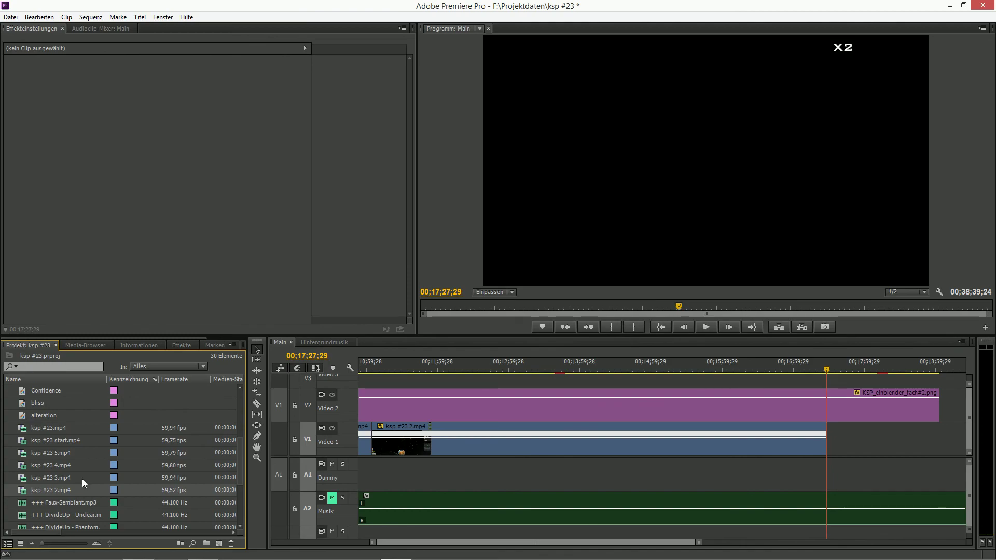
{"action": "left_click", "coordinate": [62, 465]}
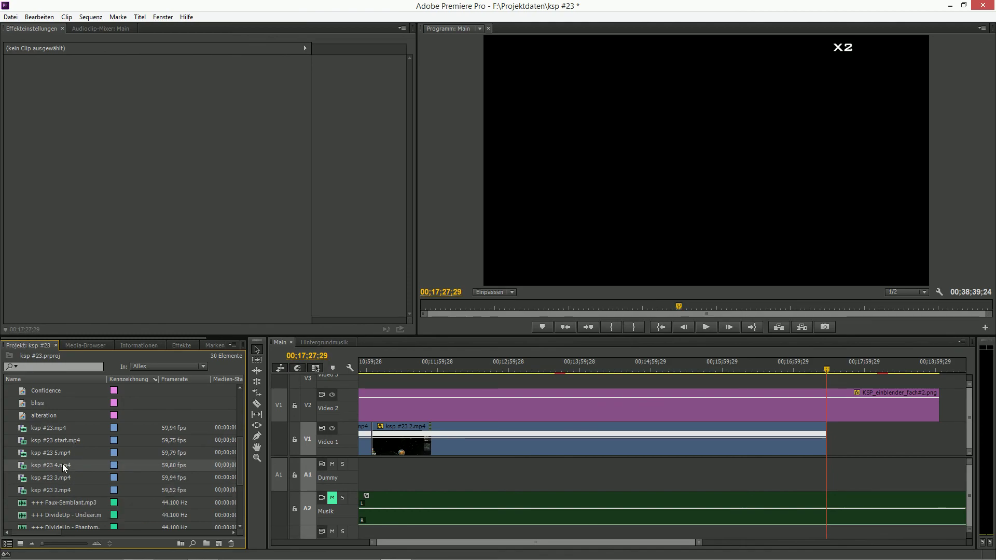
{"action": "left_click", "coordinate": [61, 476]}
{"action": "left_click_drag", "start_coordinate": [767, 487], "coordinate": [835, 467]}
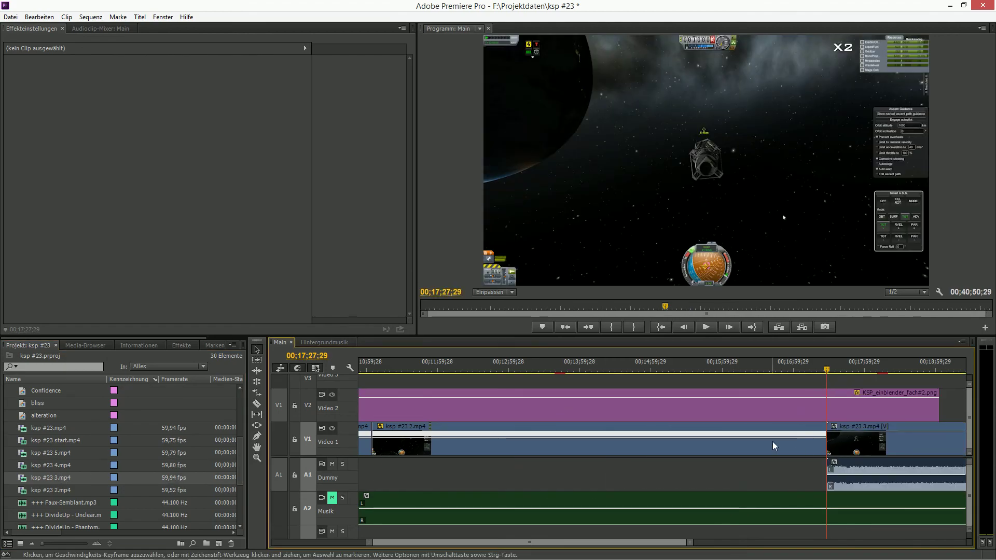
{"action": "left_click", "coordinate": [773, 443]}
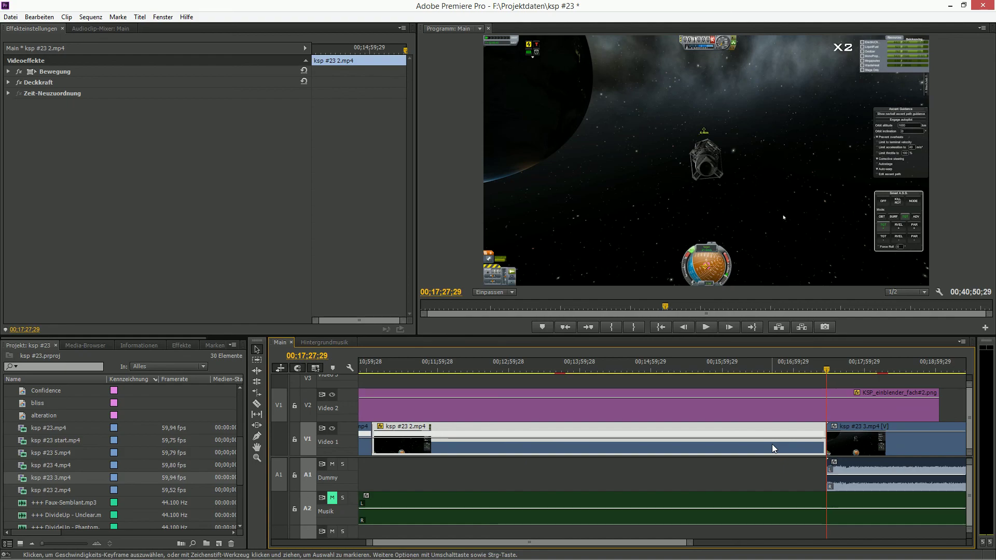
Unlink the audio of ksp #23 3.mp4 from its video and delete the audio part.
{"action": "left_click", "coordinate": [864, 445]}
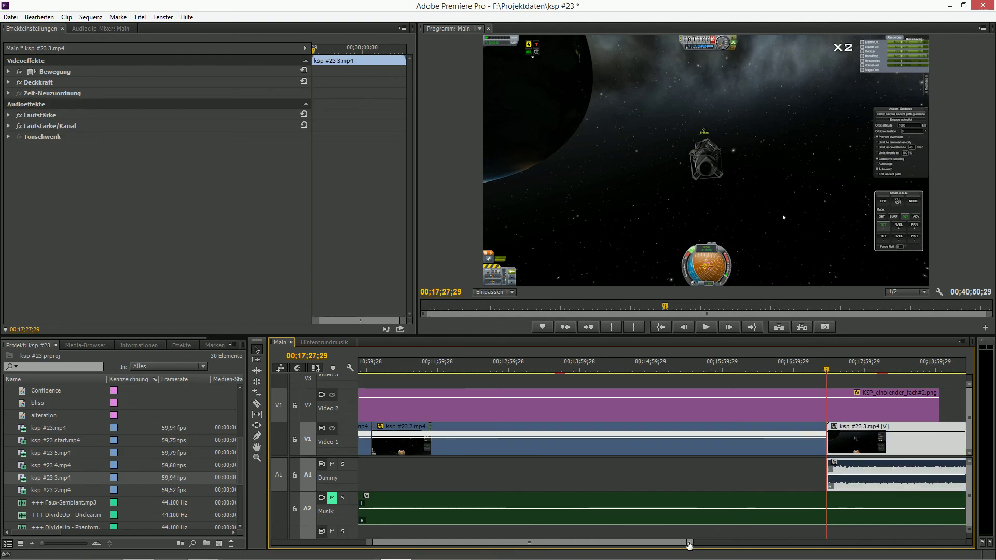
{"action": "scroll", "coordinate": [716, 524], "scroll_direction": "down", "scroll_amount": 4}
{"action": "right_click", "coordinate": [714, 478]}
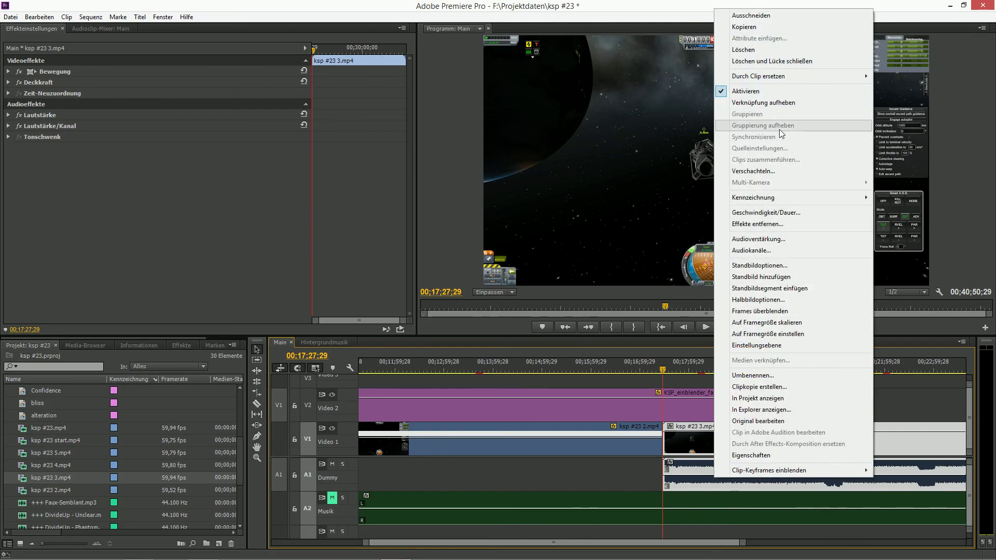
{"action": "left_click", "coordinate": [768, 103]}
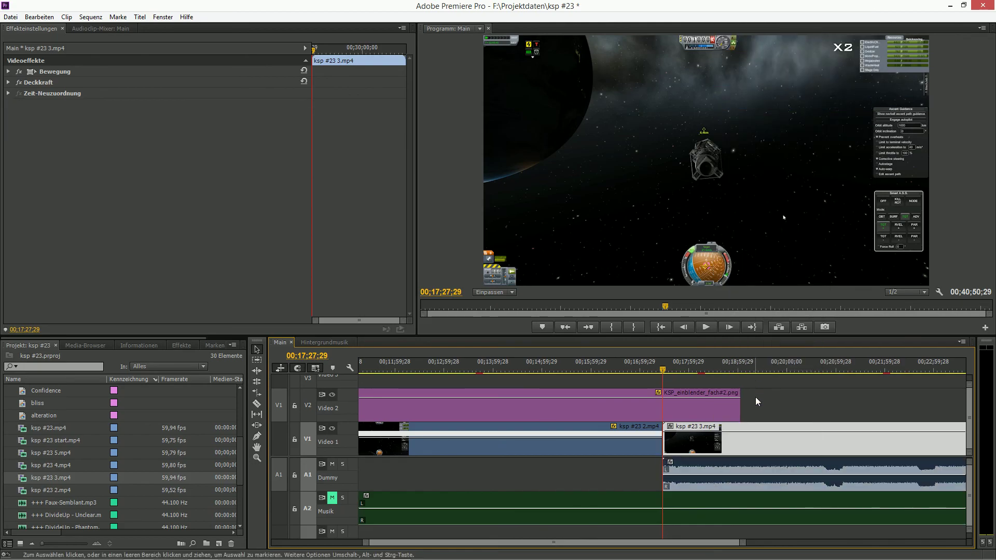
{"action": "left_click", "coordinate": [757, 472]}
{"action": "key", "text": "Delete"}
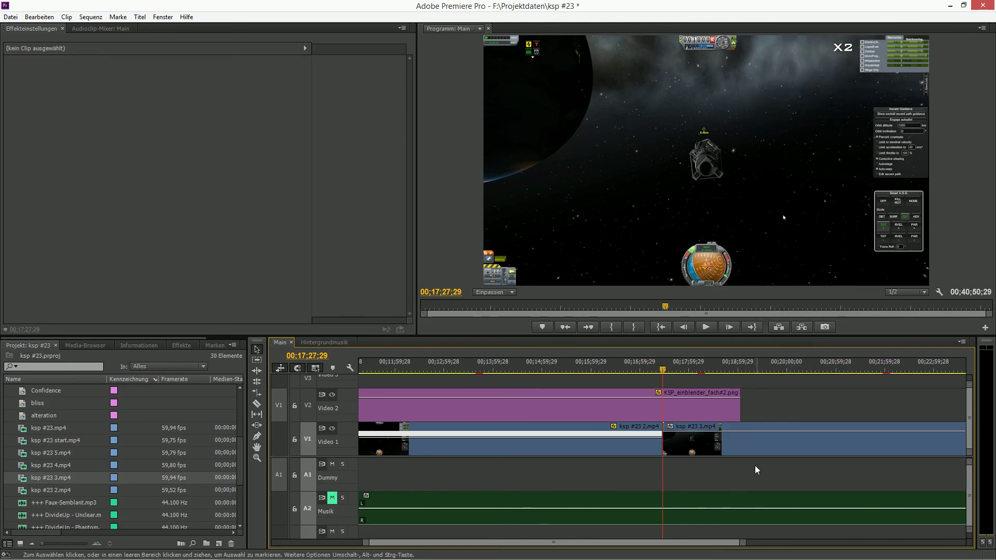
Show the speed keyframe line on ksp #23 3.mp4 and raise the clip's speed to about 202 %.
{"action": "right_click", "coordinate": [756, 450]}
{"action": "mouse_move", "coordinate": [817, 447]}
{"action": "mouse_move", "coordinate": [726, 466]}
{"action": "left_click", "coordinate": [782, 465]}
{"action": "left_click_drag", "start_coordinate": [760, 444], "coordinate": [760, 438]}
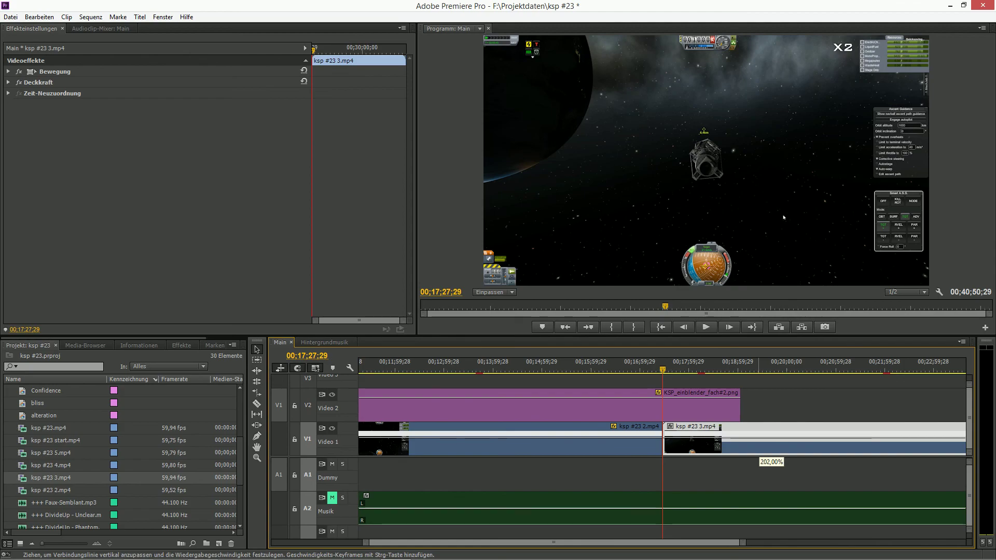
{"action": "left_click_drag", "start_coordinate": [760, 438], "coordinate": [760, 437]}
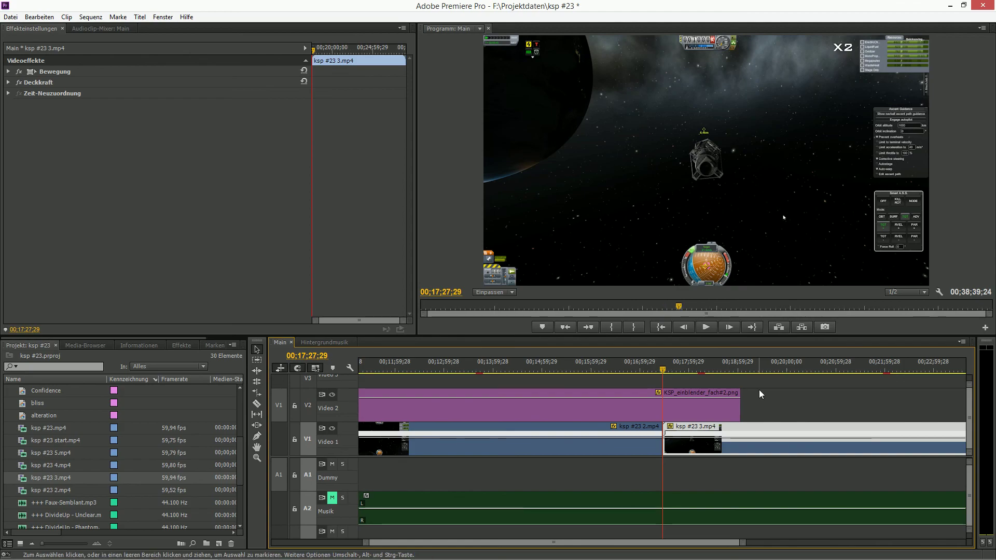
{"action": "left_click", "coordinate": [761, 482]}
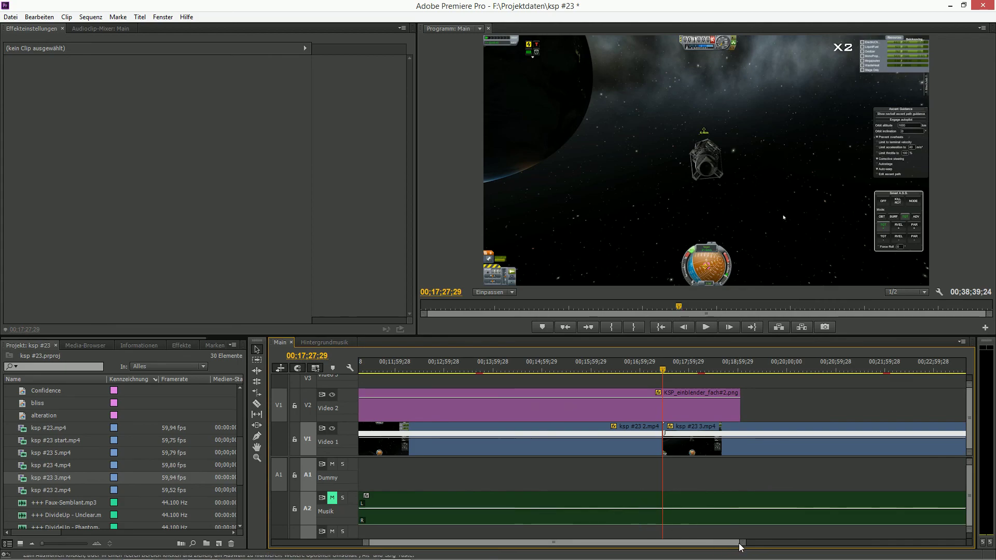
Preview the start of ksp #23 3.mp4 and delete the clip from Video 1.
{"action": "left_click_drag", "start_coordinate": [742, 542], "coordinate": [774, 551]}
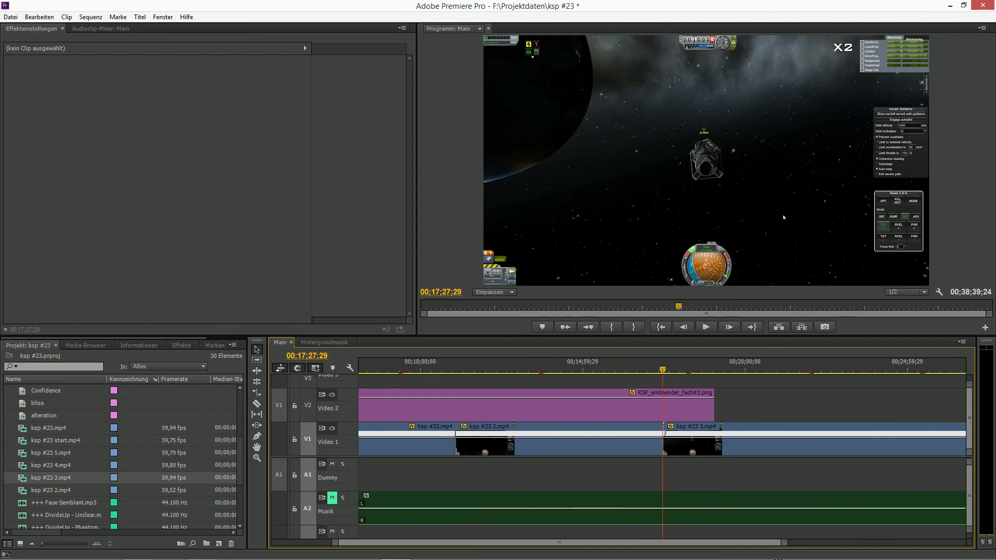
{"action": "key", "text": "space"}
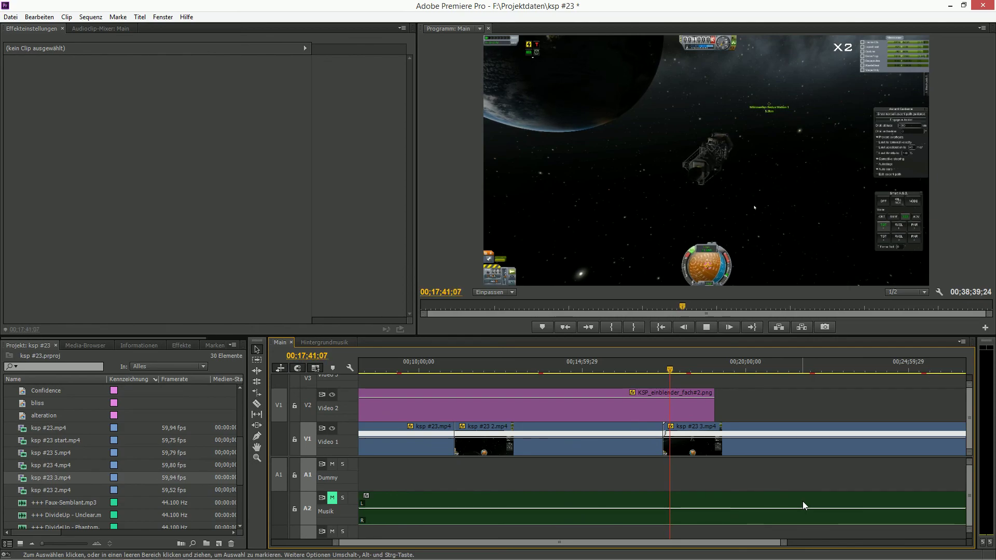
{"action": "left_click", "coordinate": [787, 440]}
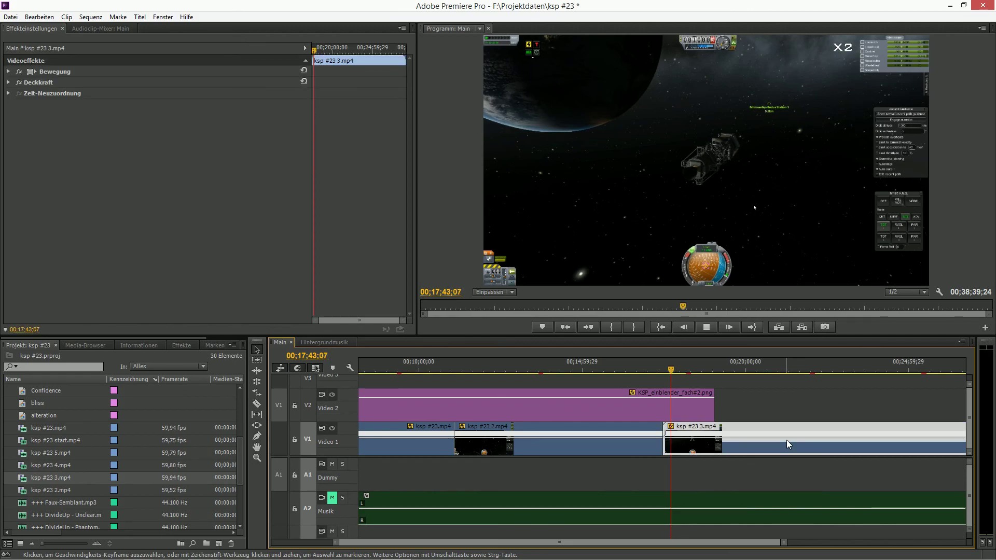
{"action": "key", "text": "Delete"}
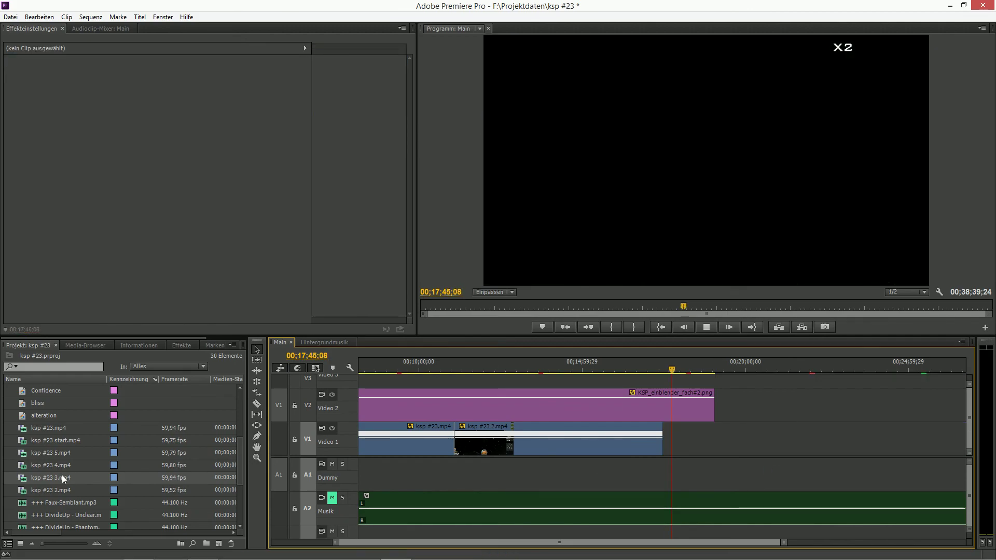
Try ksp #23 4.mp4 directly after ksp #23 2.mp4, check its footage at 00;45;18;05 and delete the clip again.
{"action": "left_click_drag", "start_coordinate": [61, 465], "coordinate": [673, 465]}
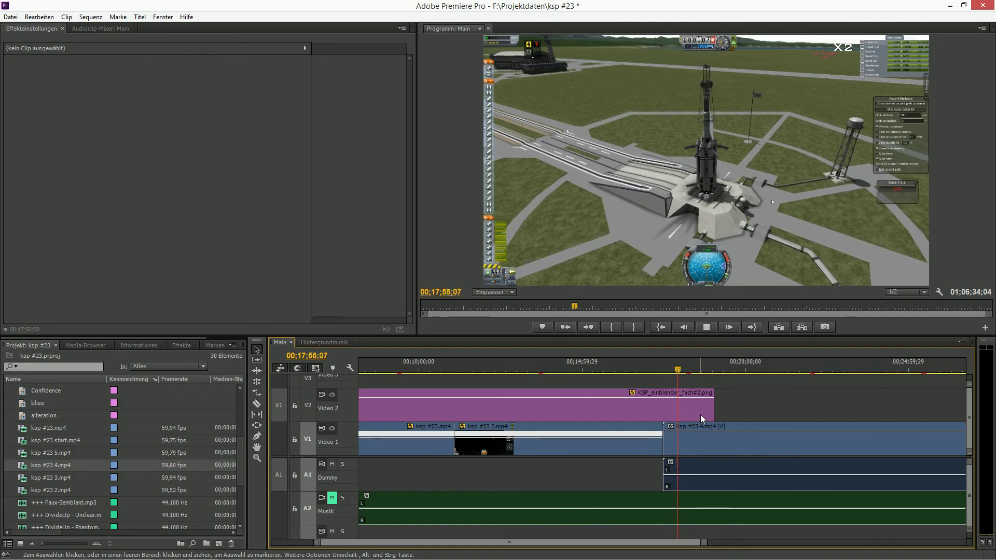
{"action": "left_click_drag", "start_coordinate": [704, 543], "coordinate": [904, 556]}
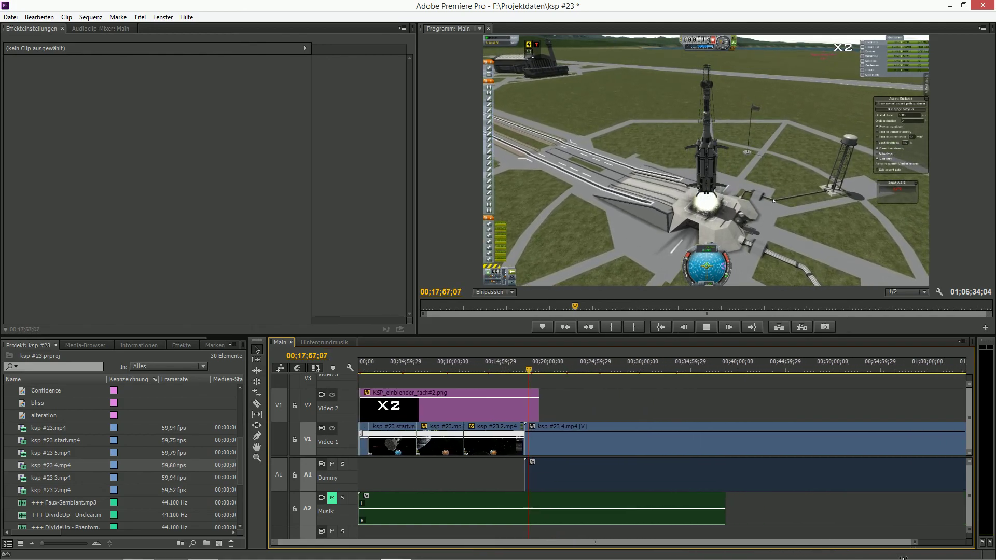
{"action": "mouse_move", "coordinate": [790, 368]}
{"action": "left_mouse_down"}
{"action": "mouse_move", "coordinate": [760, 373]}
{"action": "mouse_move", "coordinate": [812, 373]}
{"action": "mouse_move", "coordinate": [752, 379]}
{"action": "mouse_move", "coordinate": [786, 380]}
{"action": "left_mouse_up"}
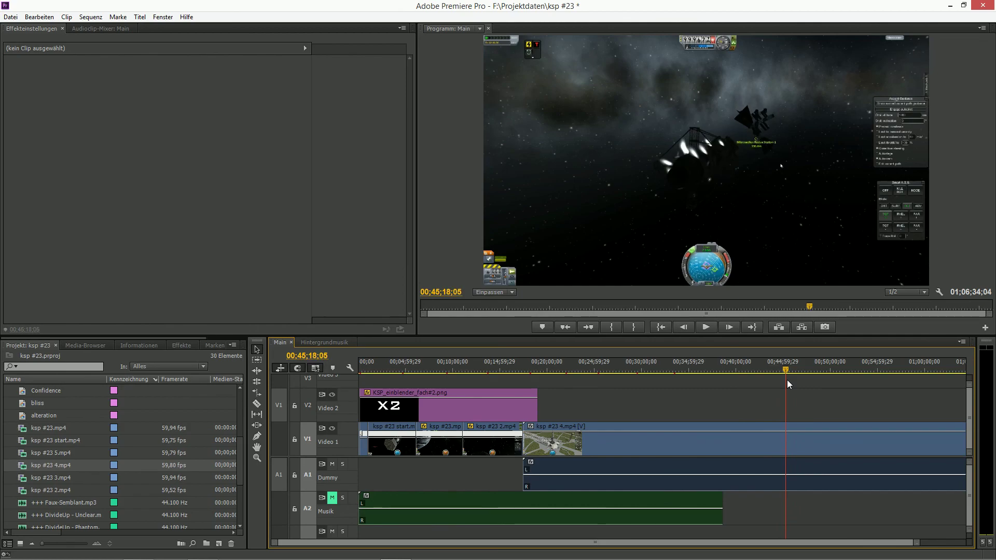
{"action": "left_click", "coordinate": [666, 470]}
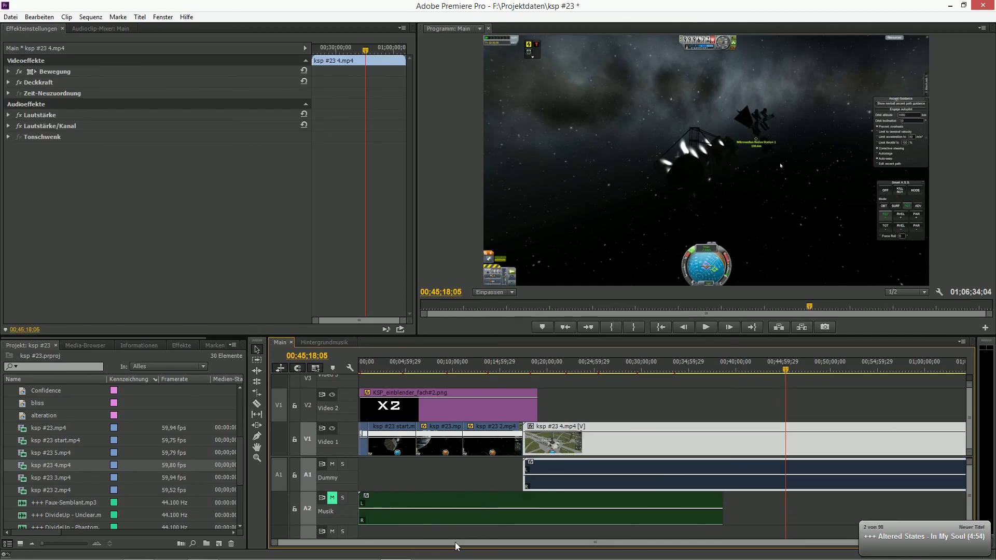
{"action": "key", "text": "Delete"}
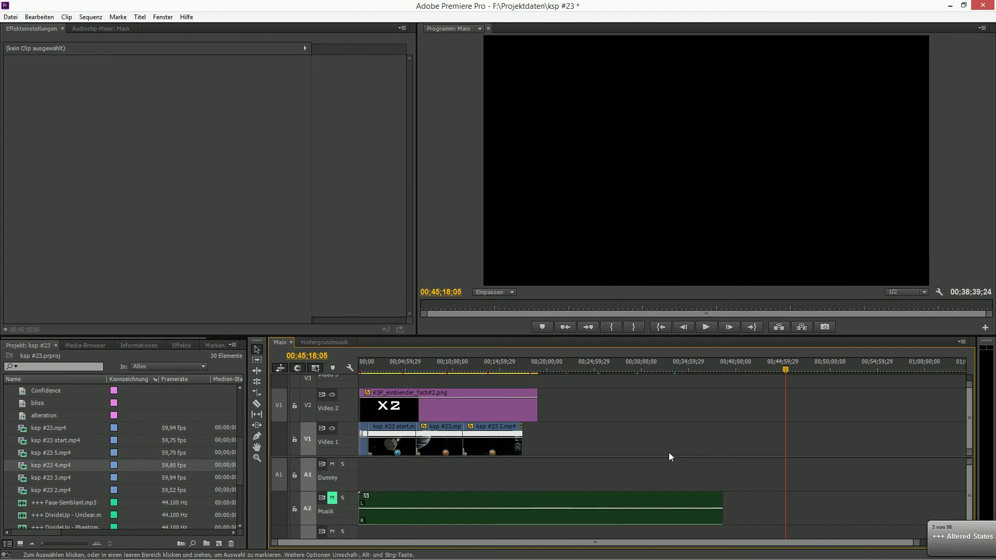
Move ksp #23.mp4 and ksp #23 2.mp4 together along Video 1 to about the 51-minute mark.
{"action": "left_click", "coordinate": [429, 448]}
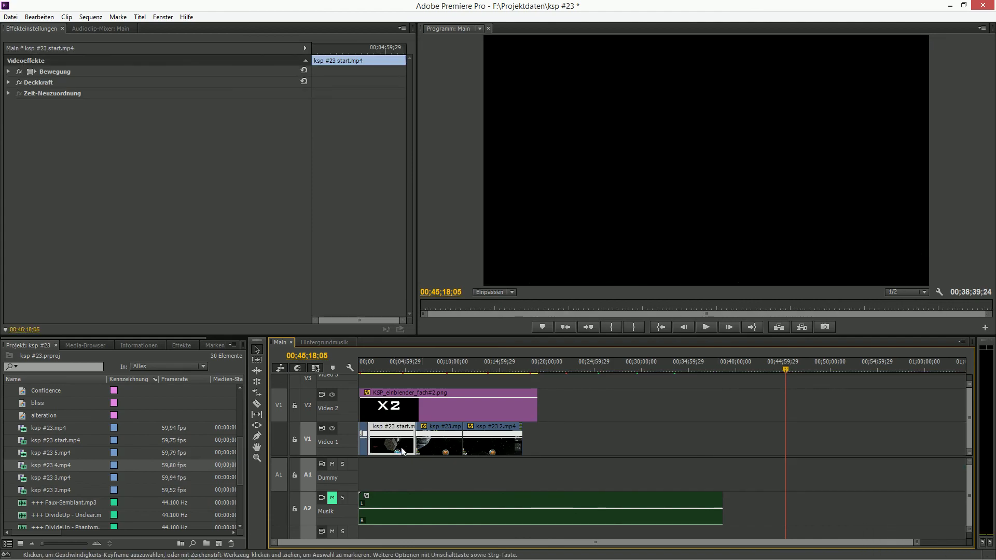
{"action": "left_click", "coordinate": [487, 447], "text": "shift"}
{"action": "left_click_drag", "start_coordinate": [453, 449], "coordinate": [880, 461]}
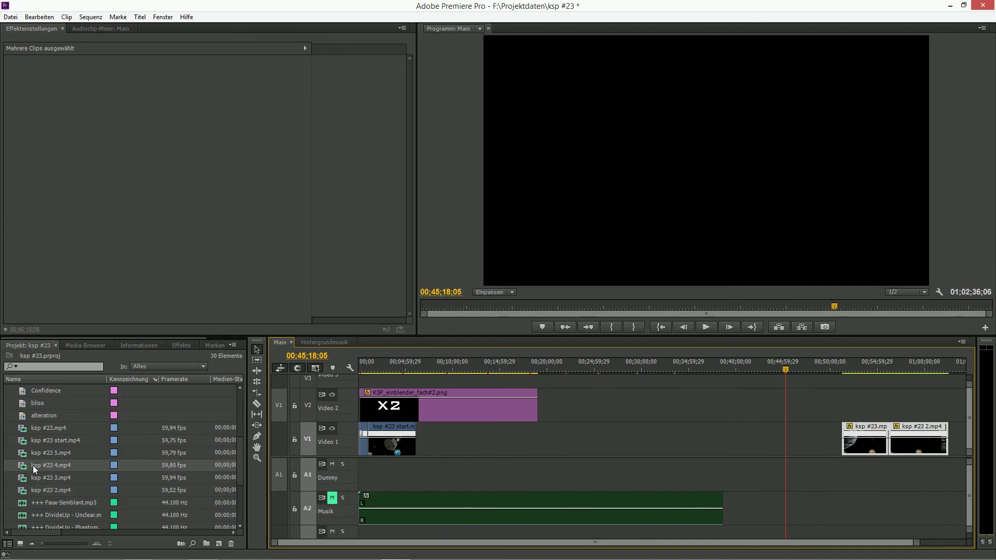
Try ksp #23 5.mp4 directly after ksp #23 start.mp4, check its footage at 00;25;47;03 and delete the clip again.
{"action": "left_click_drag", "start_coordinate": [45, 454], "coordinate": [478, 448]}
{"action": "left_click_drag", "start_coordinate": [501, 368], "coordinate": [603, 371]}
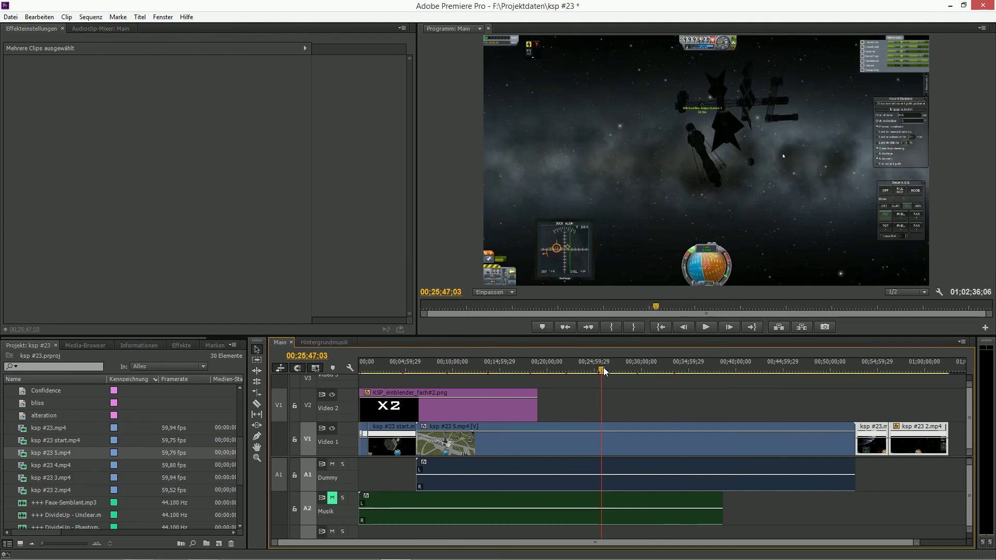
{"action": "left_click", "coordinate": [604, 446]}
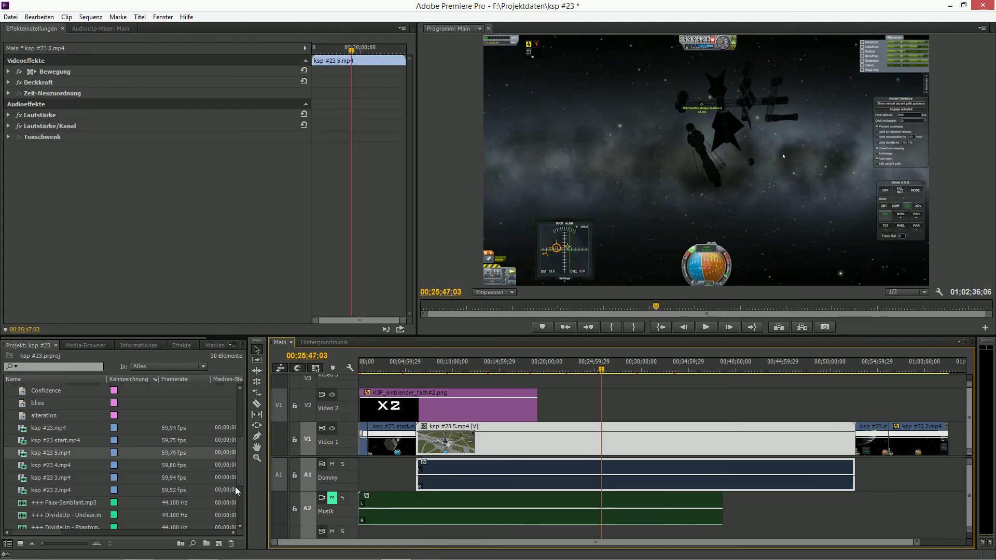
{"action": "key", "text": "Delete"}
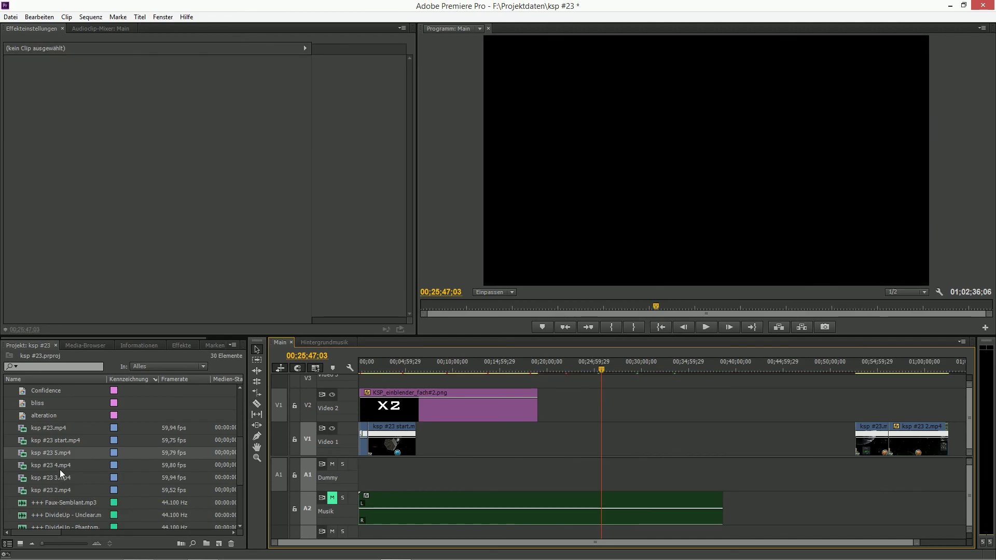
Try to place ksp #23 4.mp4 directly after ksp #23 start.mp4 on Video 1 and undo the placement.
{"action": "left_click", "coordinate": [60, 467]}
{"action": "left_click_drag", "start_coordinate": [334, 466], "coordinate": [415, 456]}
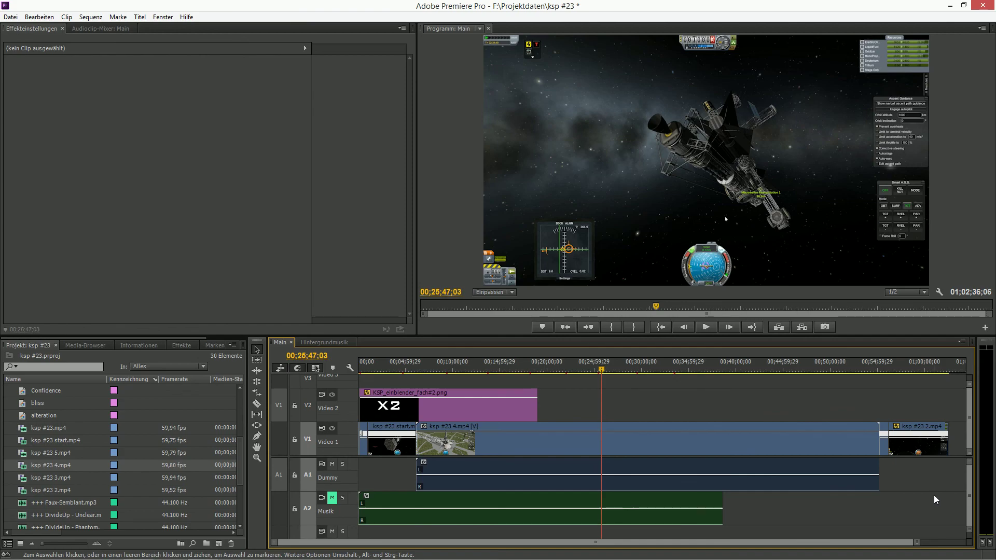
{"action": "key", "text": "ctrl+z"}
Save the project and move the set-aside clips ksp #23.mp4 and ksp #23 2.mp4 up to Video 3.
{"action": "left_click_drag", "start_coordinate": [950, 470], "coordinate": [851, 408]}
{"action": "key", "text": "ctrl+s"}
{"action": "left_click_drag", "start_coordinate": [875, 448], "coordinate": [876, 381]}
{"action": "left_click", "coordinate": [717, 430]}
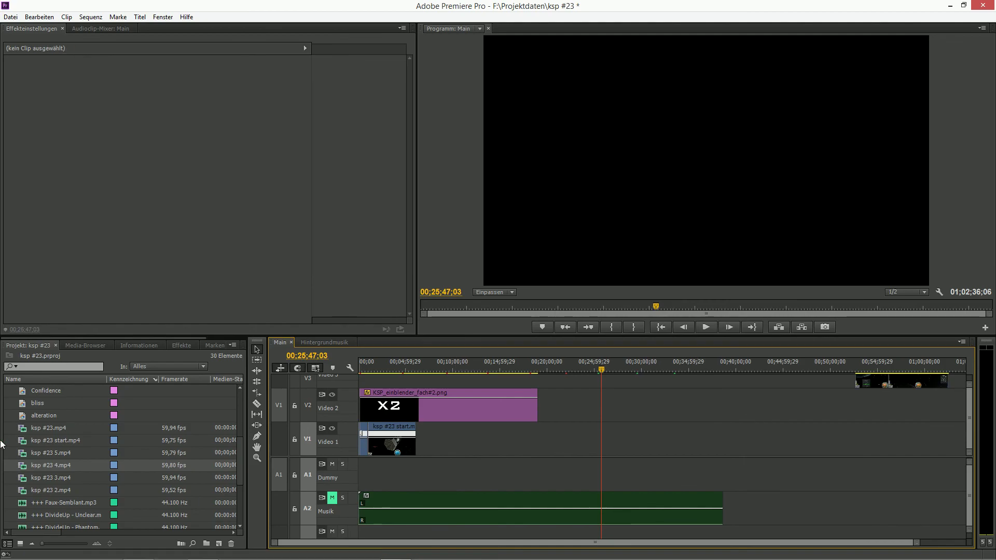
Place ksp #23 4.mp4 directly after ksp #23 start.mp4 on Video 1 and play its footage up to 00;19;28;08.
{"action": "left_click_drag", "start_coordinate": [36, 465], "coordinate": [421, 464]}
{"action": "left_click_drag", "start_coordinate": [600, 369], "coordinate": [542, 378]}
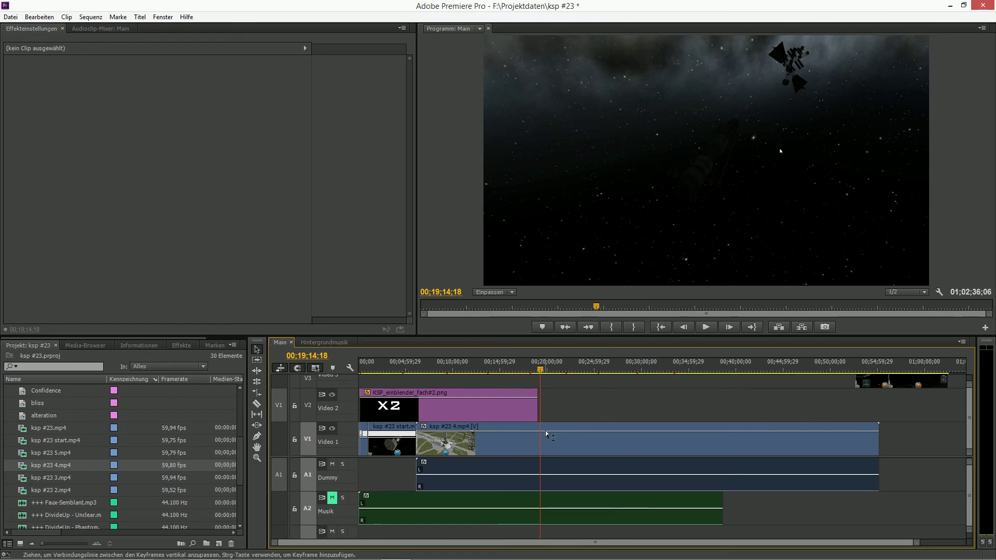
{"action": "key", "text": "space"}
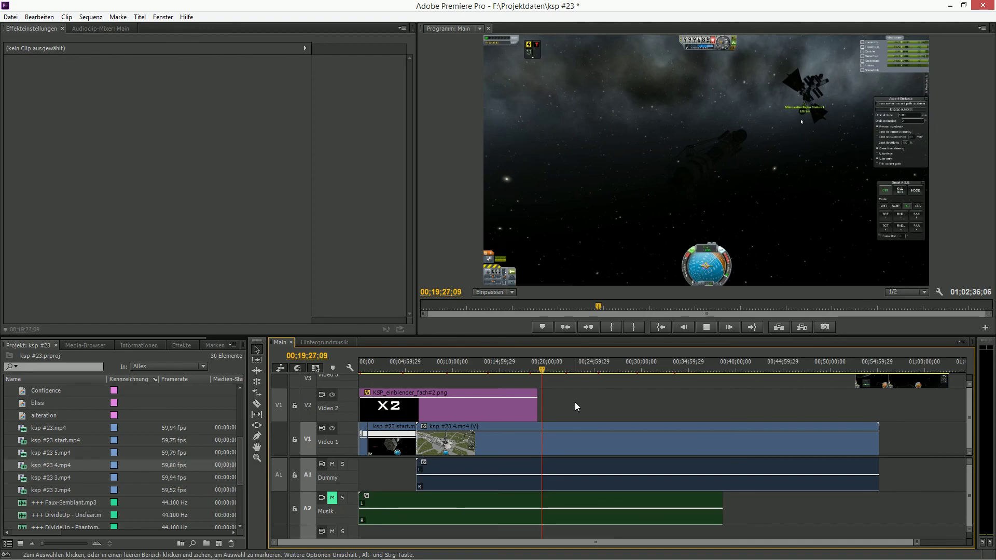
{"action": "key", "text": "space"}
Split ksp #23 4.mp4 at 00;19;28;08 and delete the part before the cut.
{"action": "key", "text": "c"}
{"action": "left_click", "coordinate": [543, 445]}
{"action": "key", "text": "v"}
{"action": "left_click", "coordinate": [521, 449]}
{"action": "key", "text": "Delete"}
Unlink the audio of ksp #23 4.mp4 from its video and delete the audio part.
{"action": "left_click", "coordinate": [593, 478]}
{"action": "right_click", "coordinate": [593, 475]}
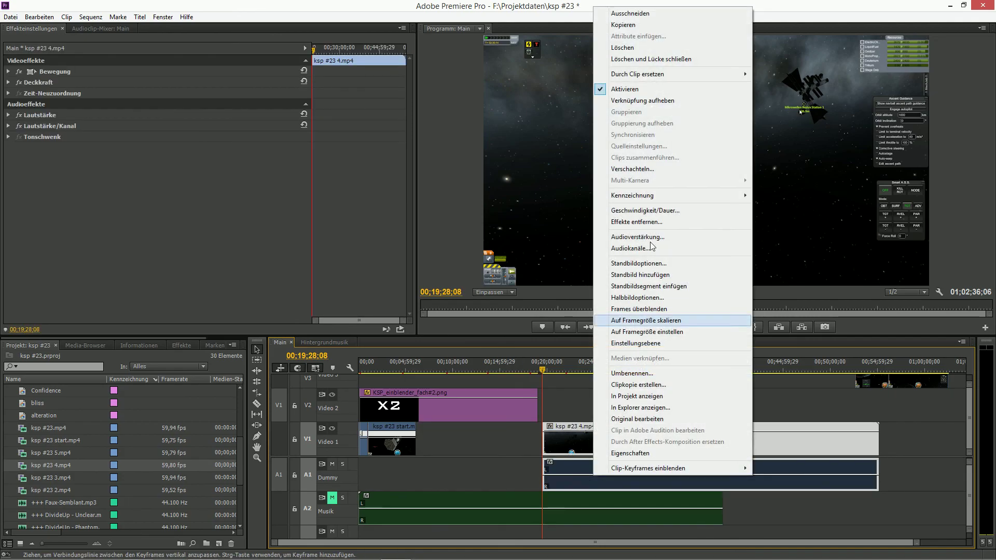
{"action": "left_click", "coordinate": [684, 101]}
{"action": "left_click", "coordinate": [658, 471]}
{"action": "key", "text": "Delete"}
Close the gap between ksp #23 start.mp4 and ksp #23 4.mp4 on Video 1.
{"action": "left_click", "coordinate": [493, 441]}
{"action": "right_click", "coordinate": [493, 440]}
{"action": "left_click", "coordinate": [513, 449]}
Apply the Impact Push transition at the cut between ksp #23 start.mp4 and ksp #23 4.mp4.
{"action": "scroll", "coordinate": [768, 551], "scroll_direction": "up", "scroll_amount": 4}
{"action": "scroll", "coordinate": [754, 556], "scroll_direction": "down", "scroll_amount": 1}
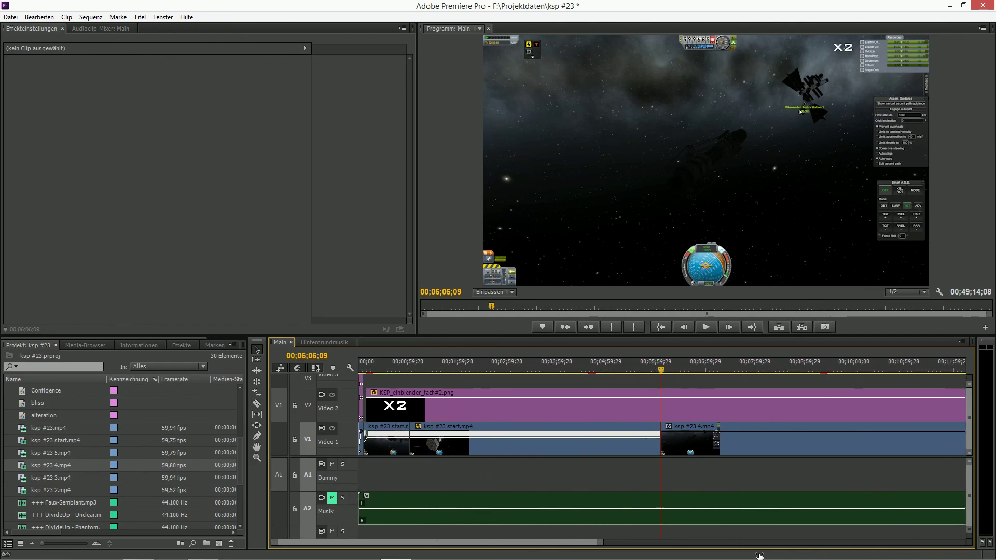
{"action": "left_click_drag", "start_coordinate": [660, 369], "coordinate": [656, 370]}
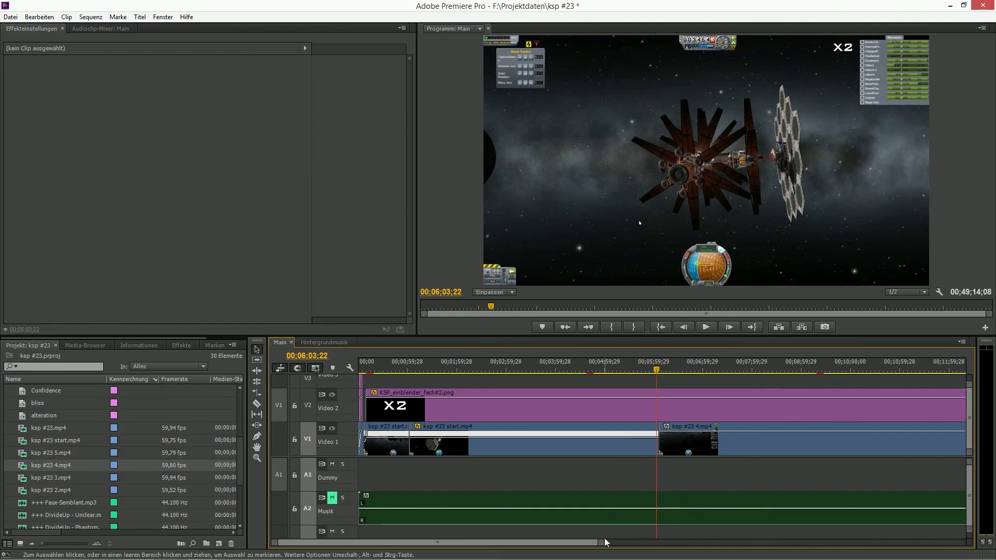
{"action": "scroll", "coordinate": [606, 543], "scroll_direction": "up", "scroll_amount": 1}
{"action": "left_click", "coordinate": [181, 346]}
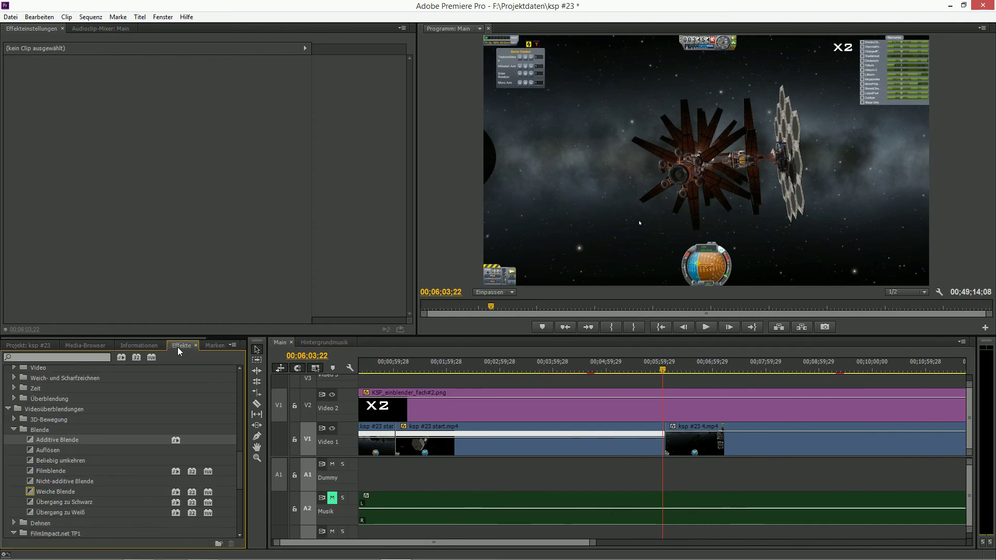
{"action": "scroll", "coordinate": [53, 465], "scroll_direction": "down", "scroll_amount": 4}
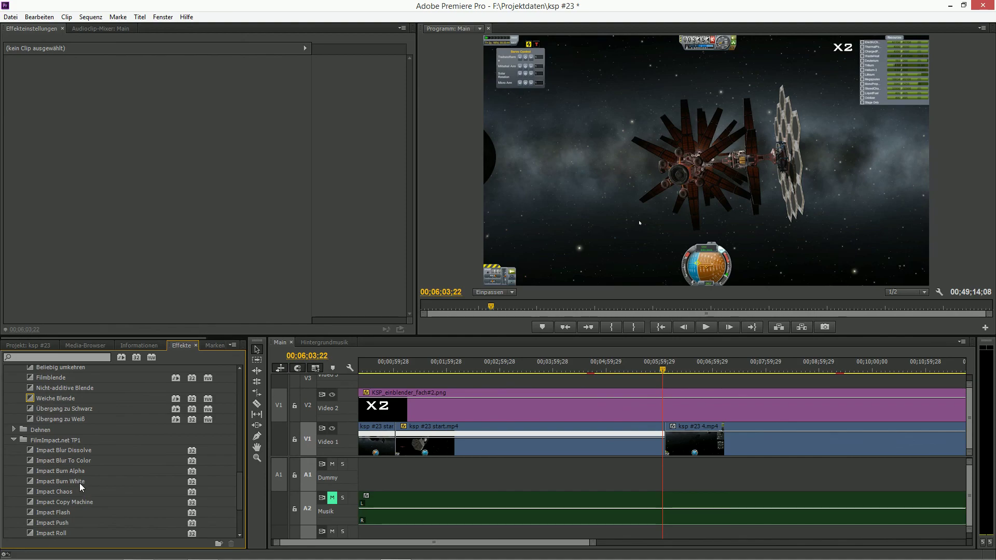
{"action": "left_click", "coordinate": [57, 493]}
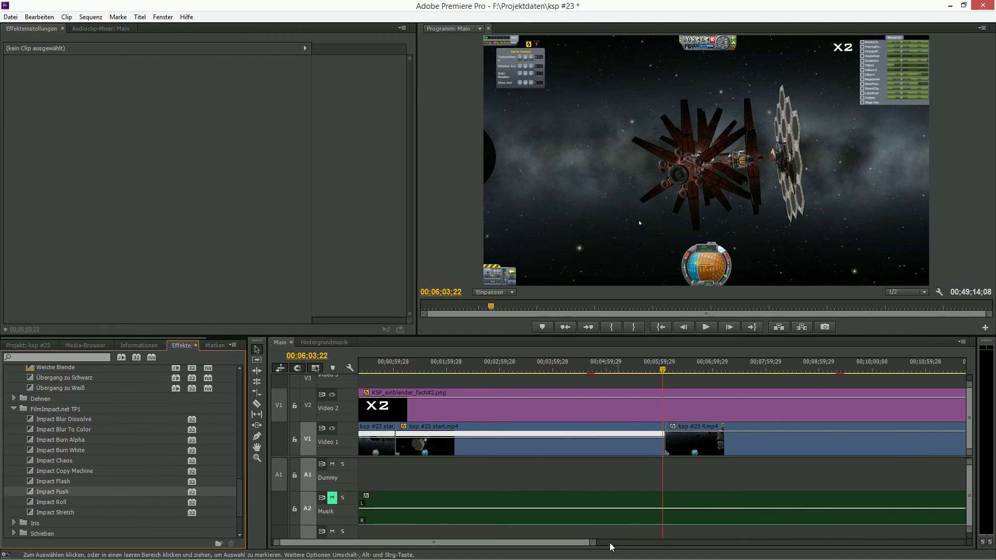
{"action": "left_click_drag", "start_coordinate": [593, 543], "coordinate": [470, 556]}
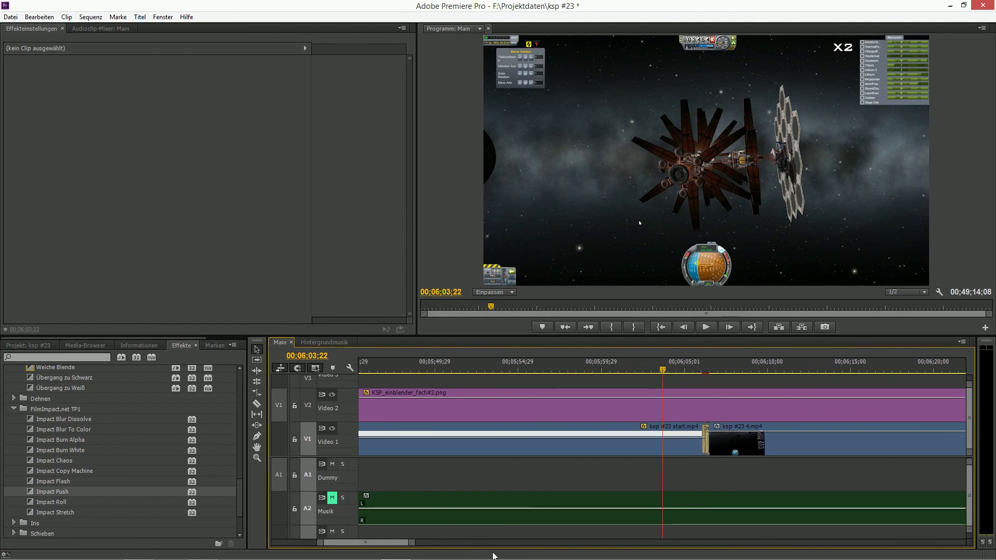
Set the Impact Push transition's direction to Up and preview the cut around 00;06;06;00.
{"action": "left_click_drag", "start_coordinate": [709, 447], "coordinate": [714, 447]}
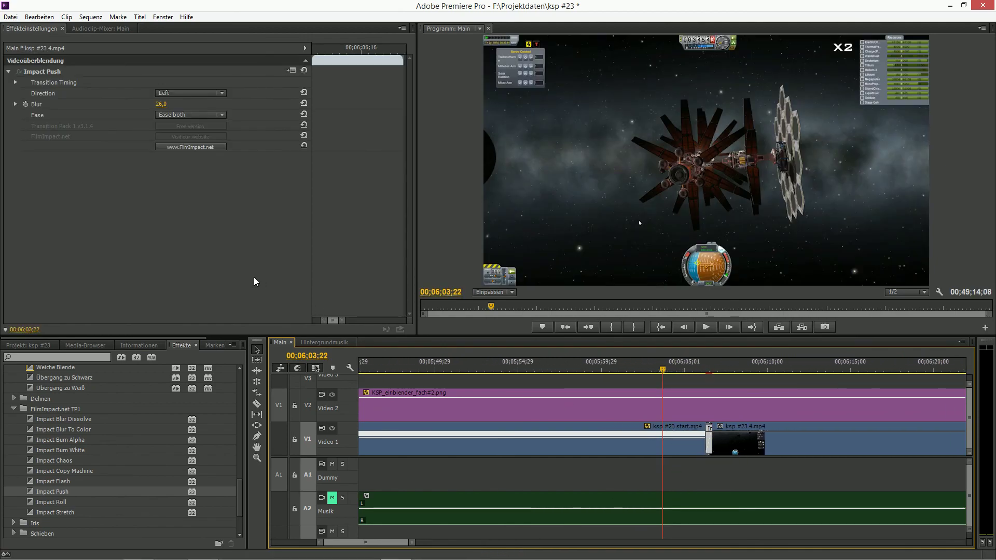
{"action": "left_click", "coordinate": [192, 96]}
{"action": "left_click", "coordinate": [179, 101]}
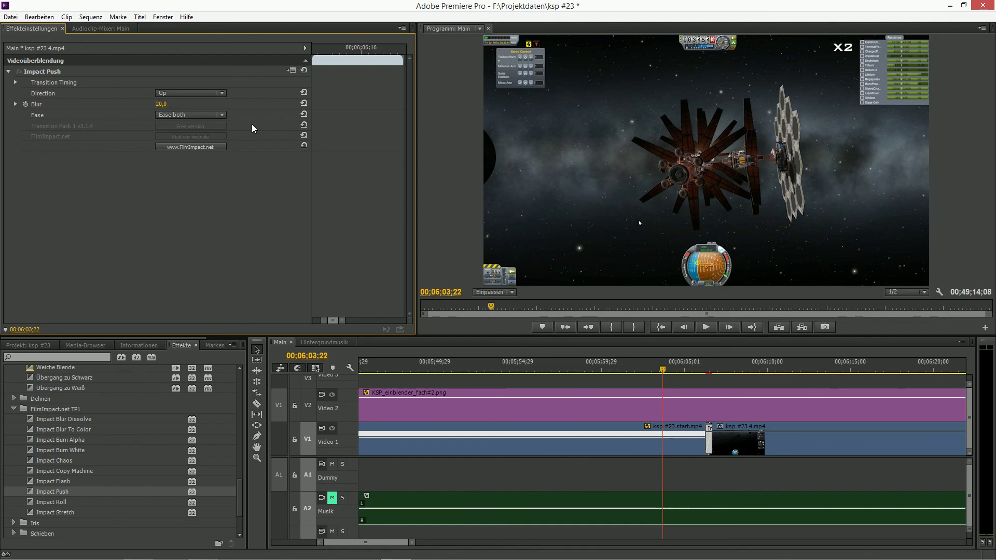
{"action": "key", "text": "space"}
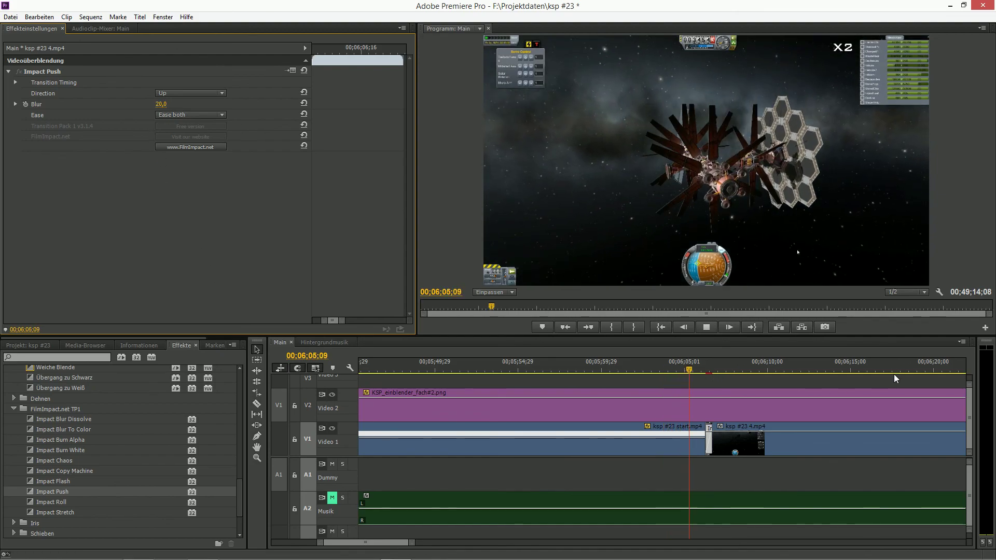
{"action": "key", "text": "space"}
{"action": "left_click", "coordinate": [695, 365]}
{"action": "key", "text": "space"}
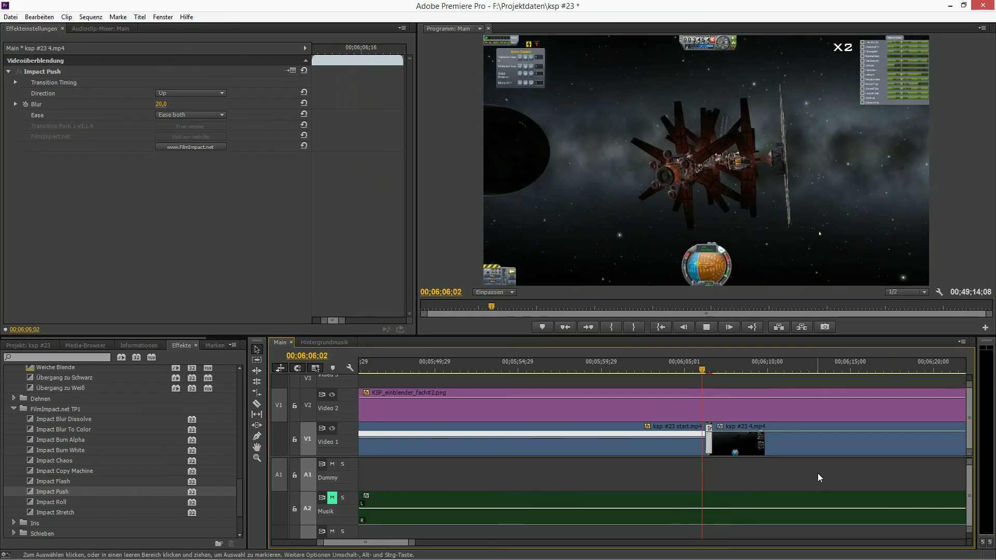
{"action": "key", "text": "space"}
{"action": "left_click", "coordinate": [701, 372]}
{"action": "key", "text": "space"}
{"action": "key", "text": "space"}
Try the No ease option on the Impact Push transition and preview the cut.
{"action": "left_click", "coordinate": [190, 114]}
{"action": "left_click", "coordinate": [171, 160]}
{"action": "left_click", "coordinate": [701, 368]}
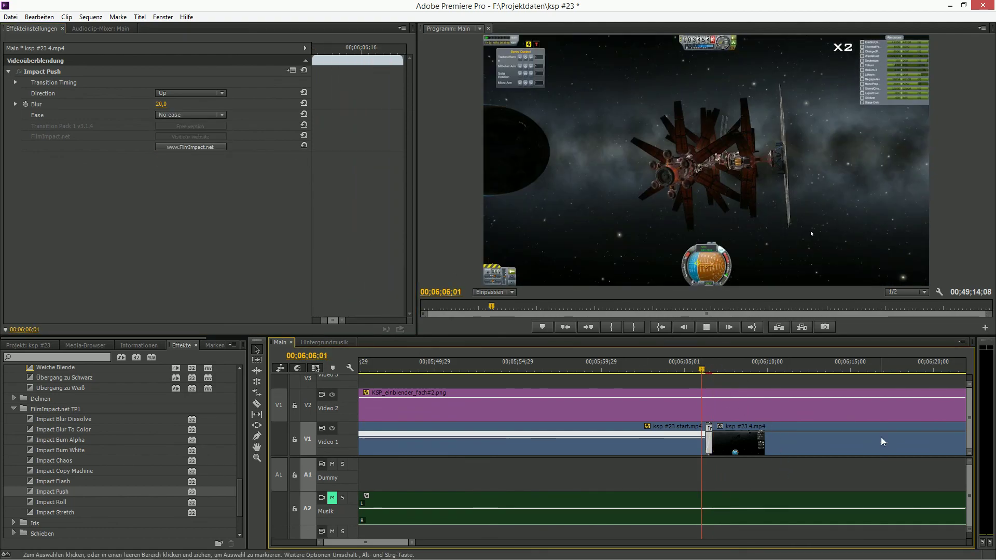
{"action": "key", "text": "space"}
{"action": "left_click", "coordinate": [710, 371]}
{"action": "key", "text": "space"}
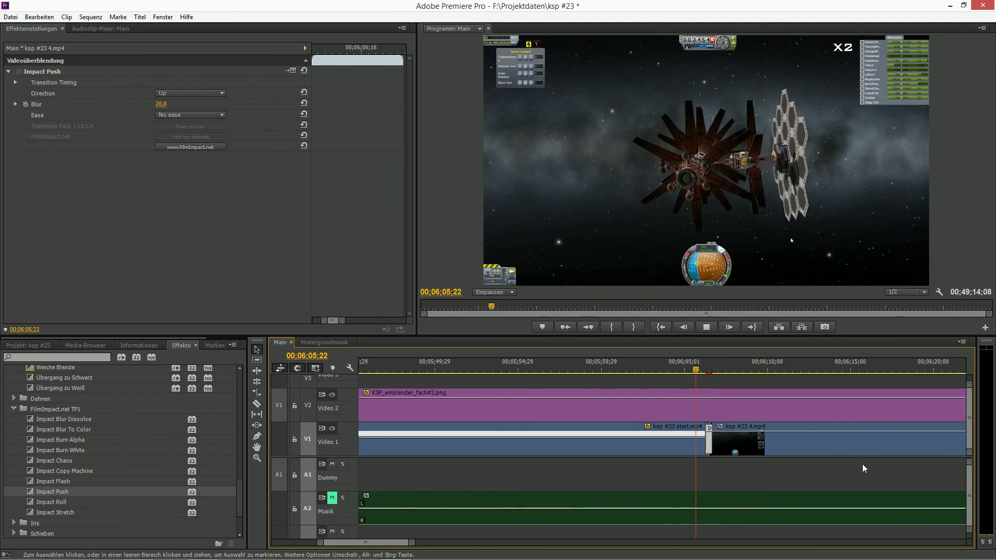
Set the Impact Push transition's easing to Ease in and replay the cut several times to check it.
{"action": "left_click", "coordinate": [190, 115]}
{"action": "left_click", "coordinate": [171, 137]}
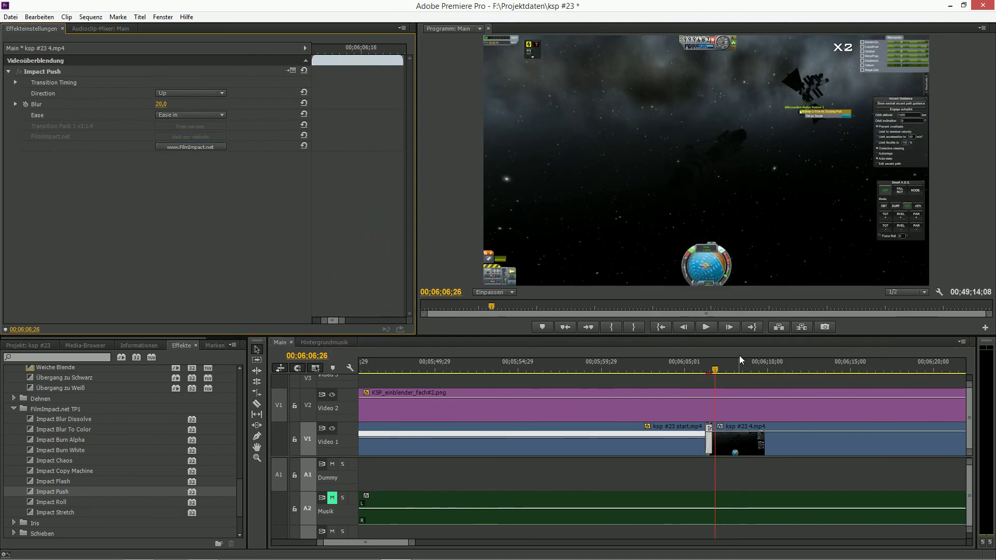
{"action": "left_click", "coordinate": [707, 370]}
{"action": "key", "text": "space"}
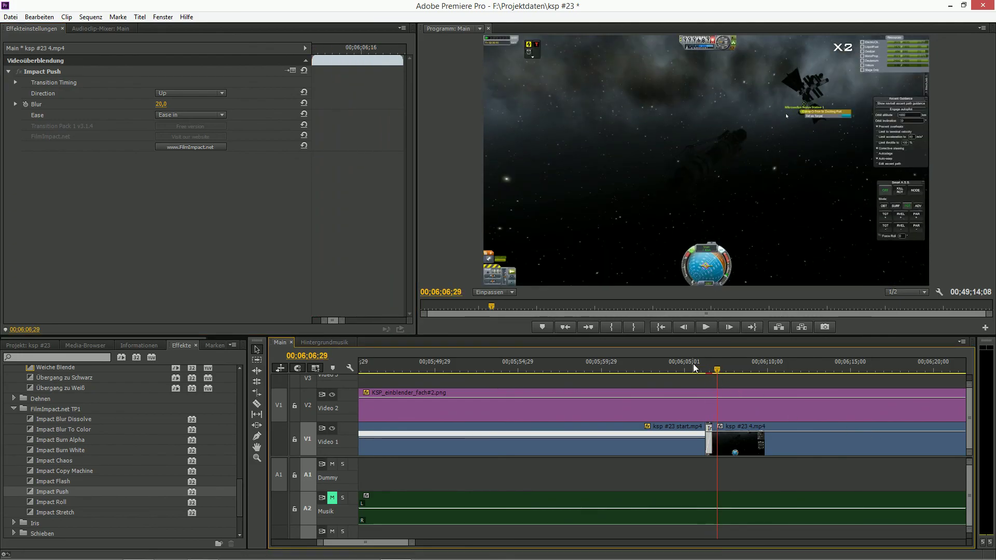
{"action": "left_click", "coordinate": [693, 363]}
{"action": "key", "text": "space"}
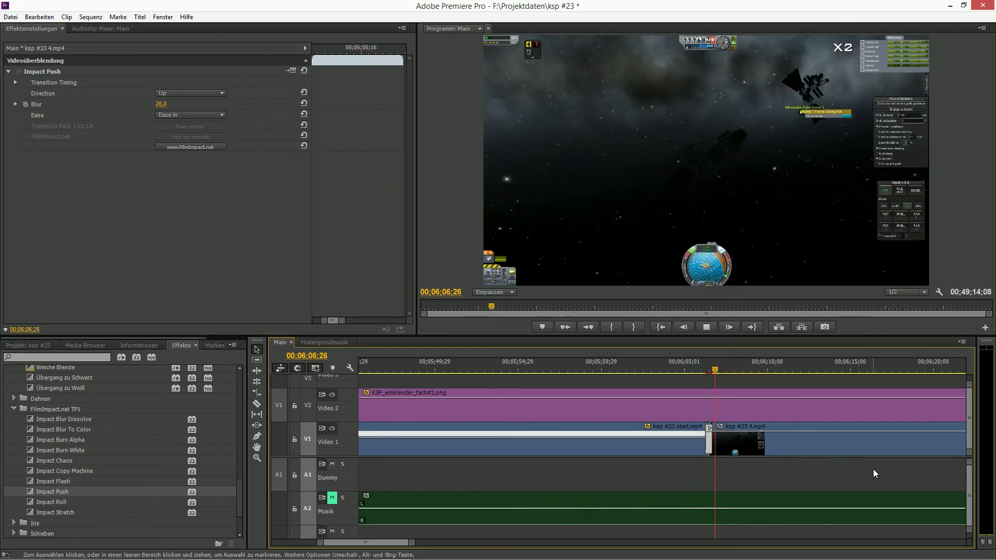
{"action": "left_click", "coordinate": [701, 369]}
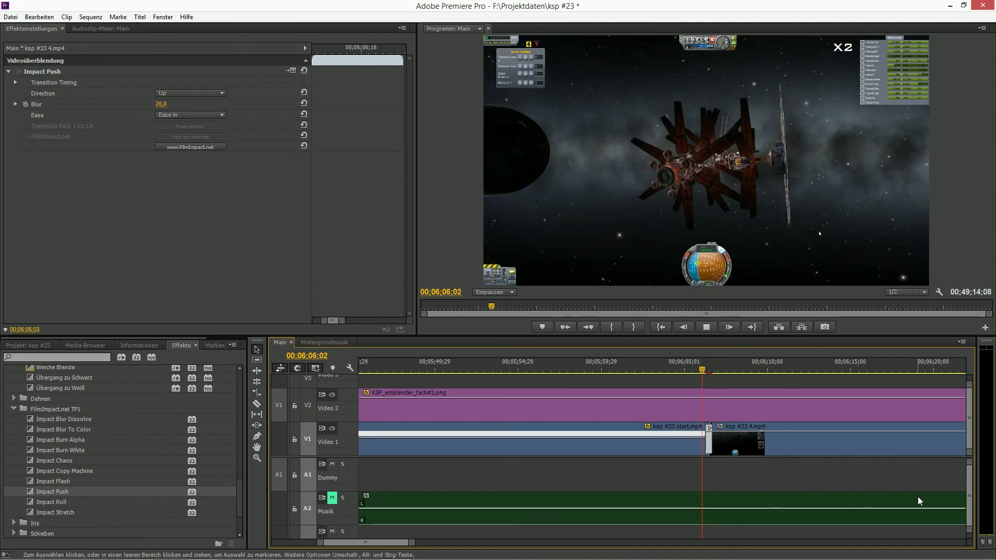
{"action": "left_click", "coordinate": [704, 370]}
{"action": "key", "text": "space"}
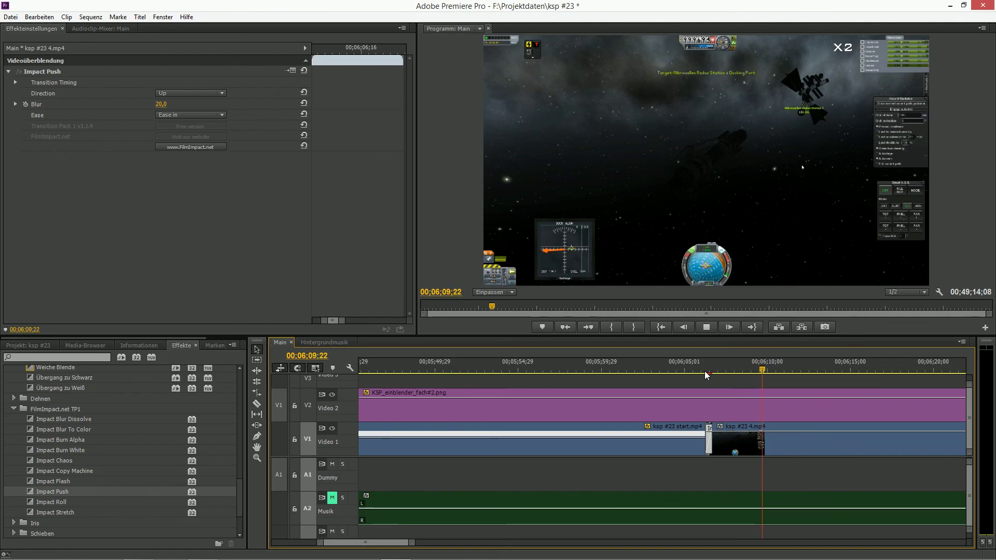
{"action": "key", "text": "space"}
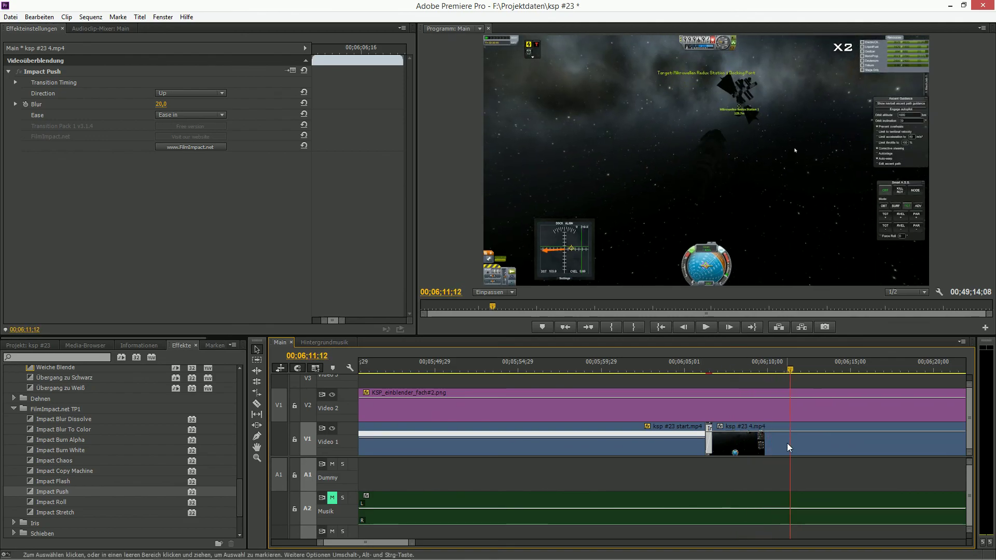
Show the speed keyframe line on ksp #23 4.mp4 and raise the clip's speed to 200 %.
{"action": "right_click", "coordinate": [788, 444]}
{"action": "mouse_move", "coordinate": [799, 436]}
{"action": "mouse_move", "coordinate": [773, 458]}
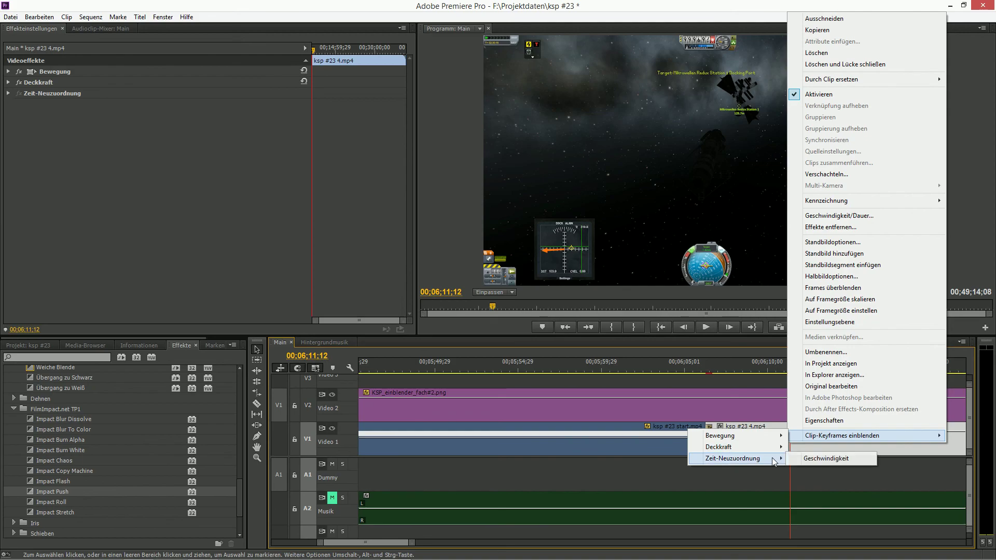
{"action": "left_click", "coordinate": [825, 459]}
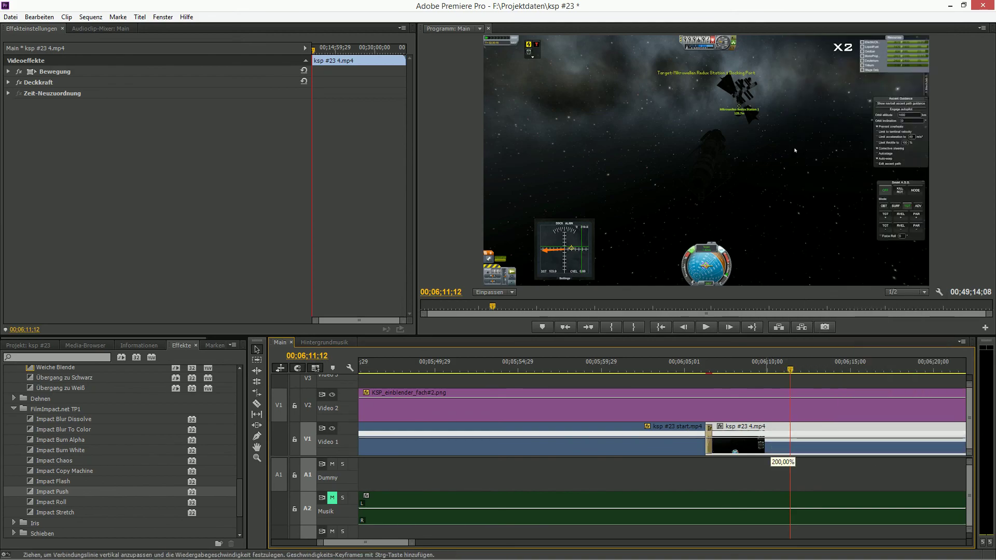
{"action": "left_click_drag", "start_coordinate": [780, 439], "coordinate": [798, 408]}
Play through ksp #23 4.mp4, apply the Luminanzkorrektur effect to it and set its tonal range to Schatten.
{"action": "key", "text": "space"}
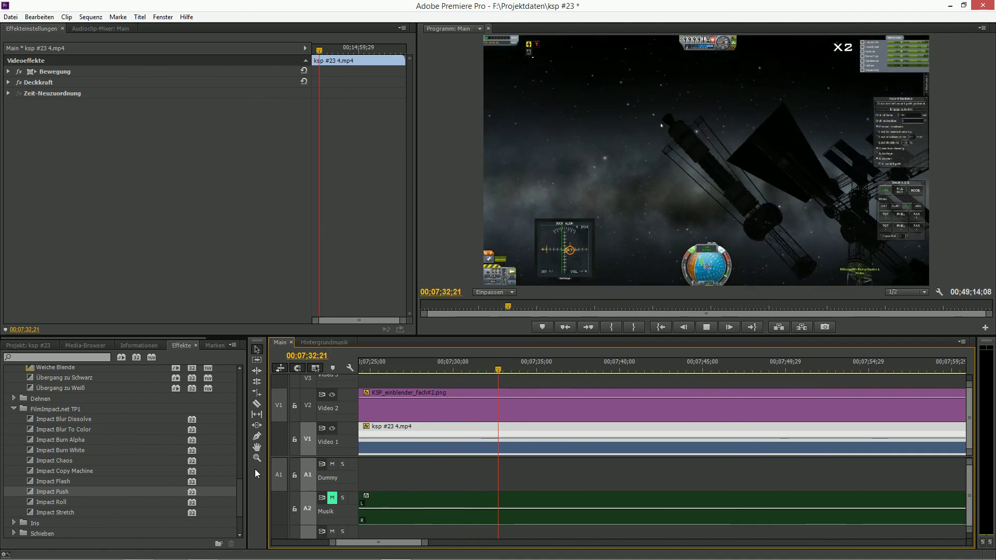
{"action": "left_click_drag", "start_coordinate": [236, 487], "coordinate": [237, 396]}
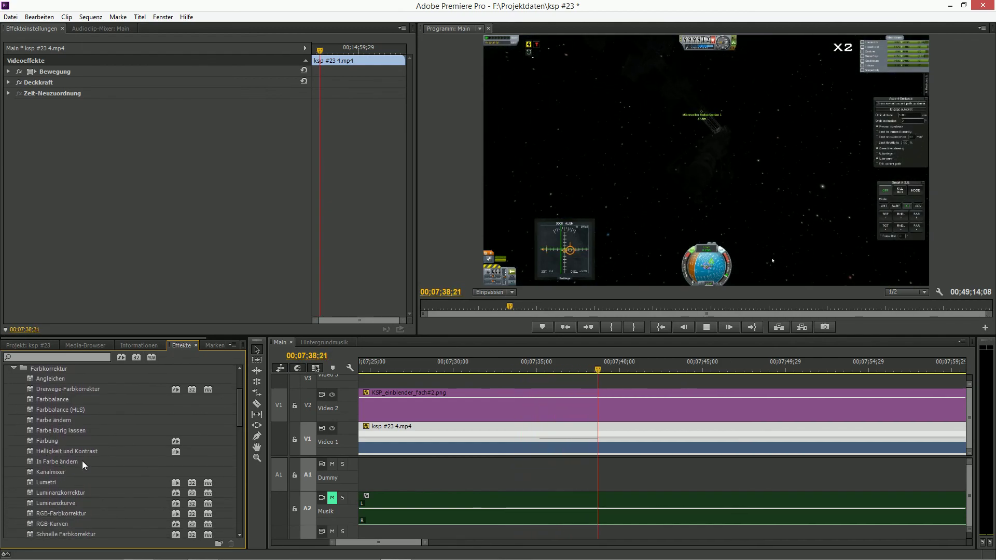
{"action": "scroll", "coordinate": [82, 460], "scroll_direction": "down", "scroll_amount": 1}
{"action": "left_click_drag", "start_coordinate": [72, 478], "coordinate": [488, 446]}
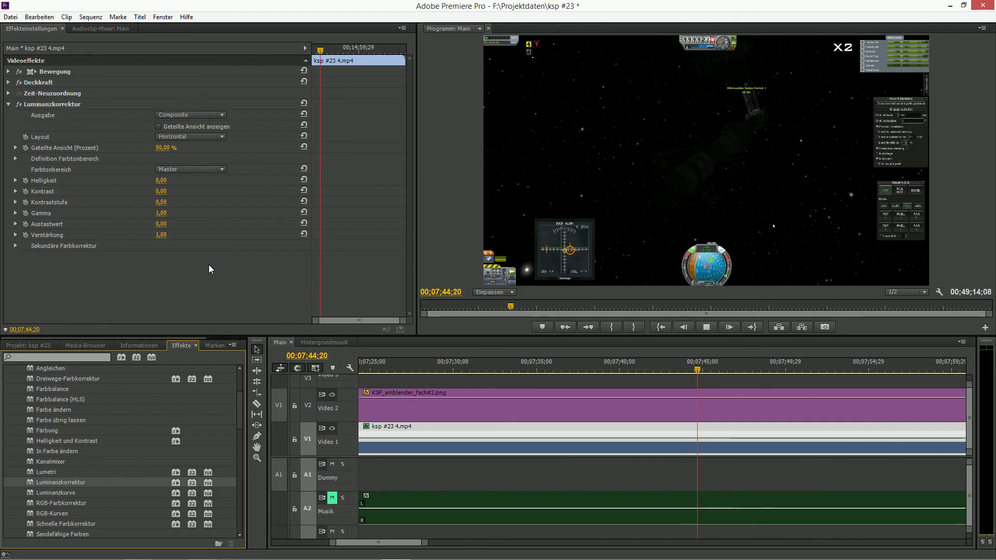
{"action": "left_click", "coordinate": [186, 172]}
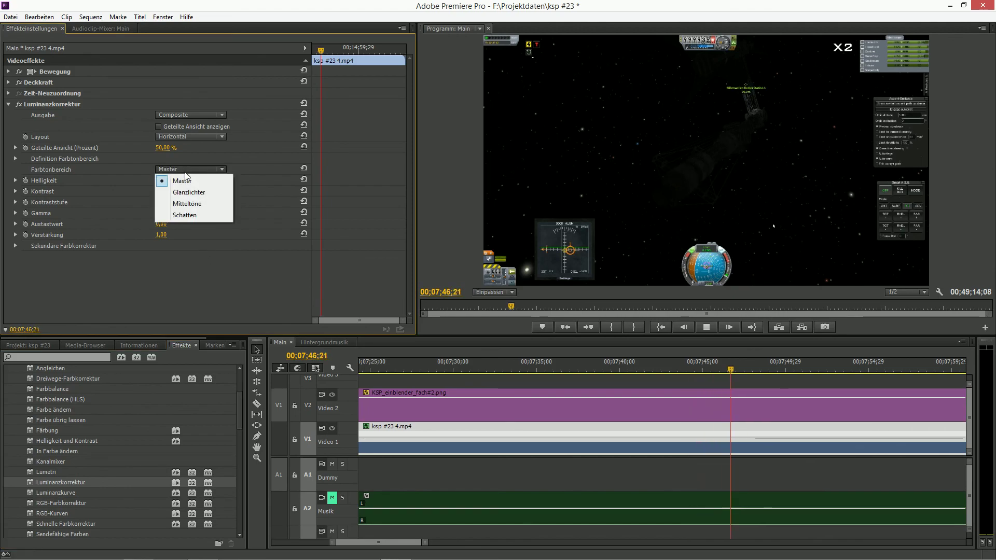
{"action": "left_click", "coordinate": [185, 214]}
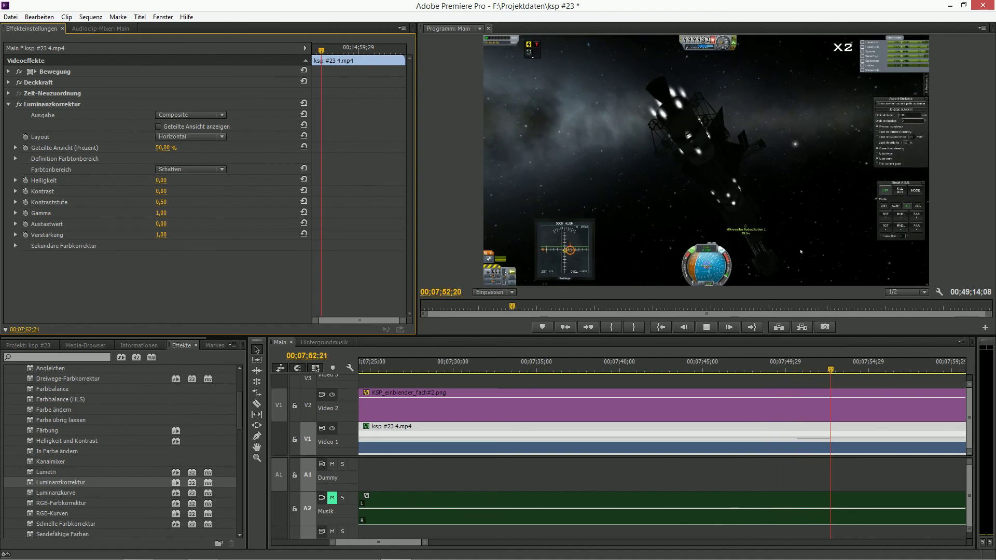
Try a Helligkeit change in the Schatten range and set Luminanzkorrektur's Farbtonbereich to Master.
{"action": "mouse_move", "coordinate": [161, 180]}
{"action": "left_mouse_down"}
{"action": "mouse_move", "coordinate": [171, 180]}
{"action": "mouse_move", "coordinate": [142, 180]}
{"action": "left_mouse_up"}
{"action": "left_click", "coordinate": [185, 169]}
{"action": "left_click", "coordinate": [184, 180]}
{"action": "left_click", "coordinate": [176, 170]}
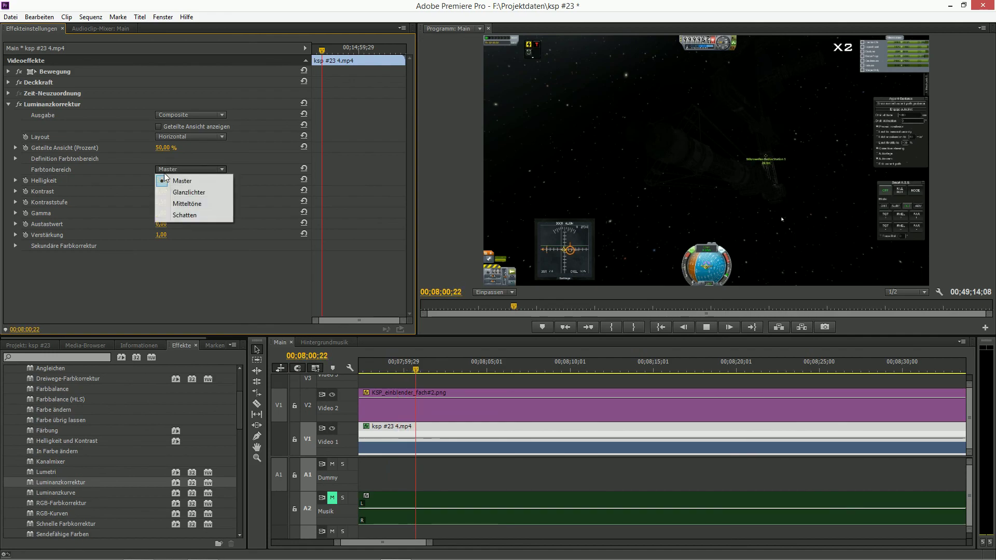
{"action": "left_click", "coordinate": [177, 217]}
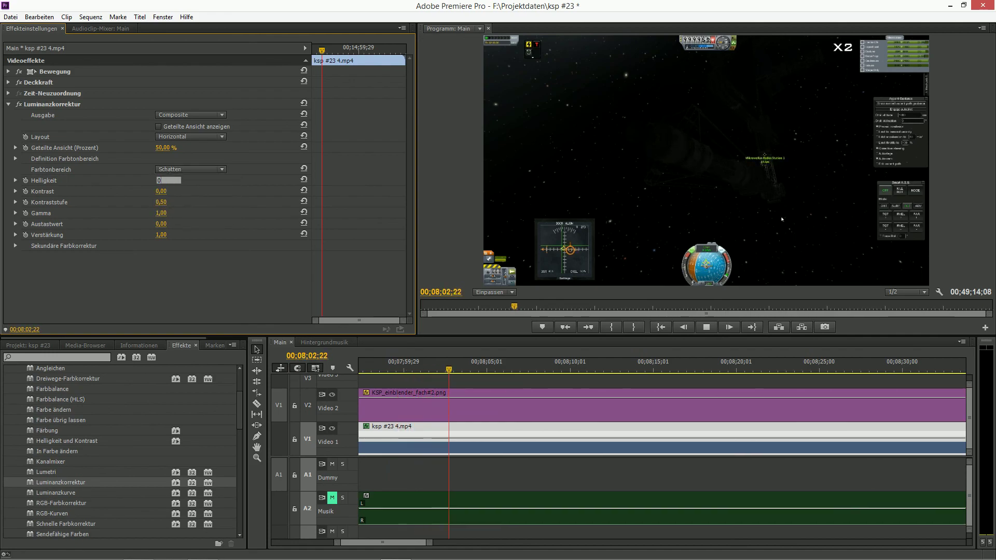
{"action": "left_click", "coordinate": [161, 169]}
{"action": "left_click", "coordinate": [169, 181]}
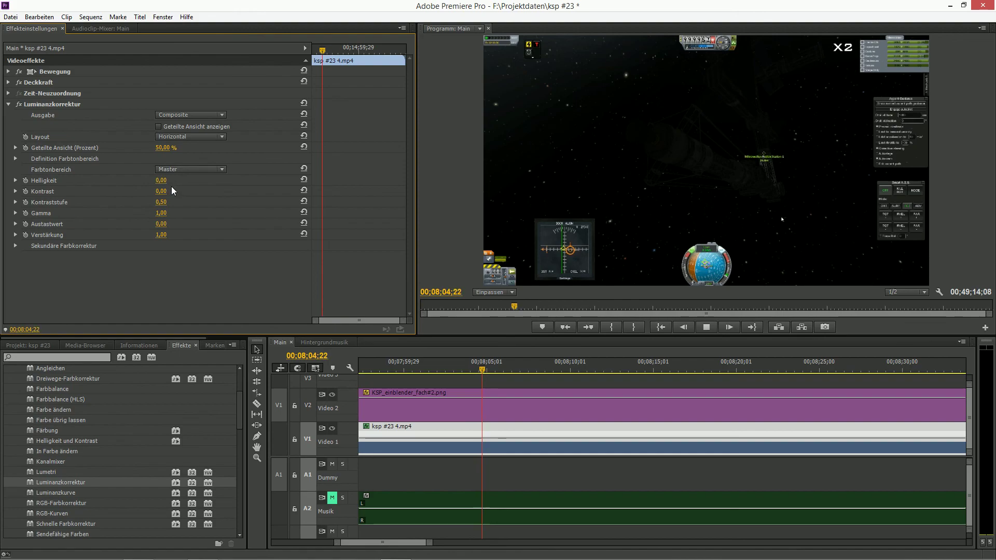
Set Luminanzkorrektur's Helligkeit to 15, try Gamma values of 2,24 and 0,1, and return Gamma to 1.
{"action": "mouse_move", "coordinate": [162, 180]}
{"action": "left_mouse_down"}
{"action": "mouse_move", "coordinate": [171, 180]}
{"action": "mouse_move", "coordinate": [163, 180]}
{"action": "left_mouse_up"}
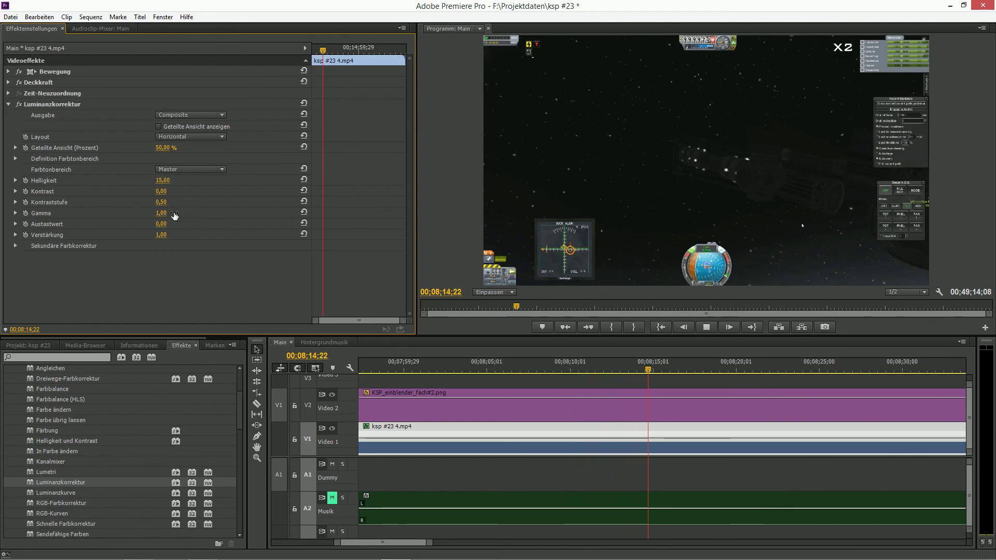
{"action": "mouse_move", "coordinate": [175, 215]}
{"action": "left_mouse_down"}
{"action": "mouse_move", "coordinate": [207, 216]}
{"action": "mouse_move", "coordinate": [174, 216]}
{"action": "left_mouse_up"}
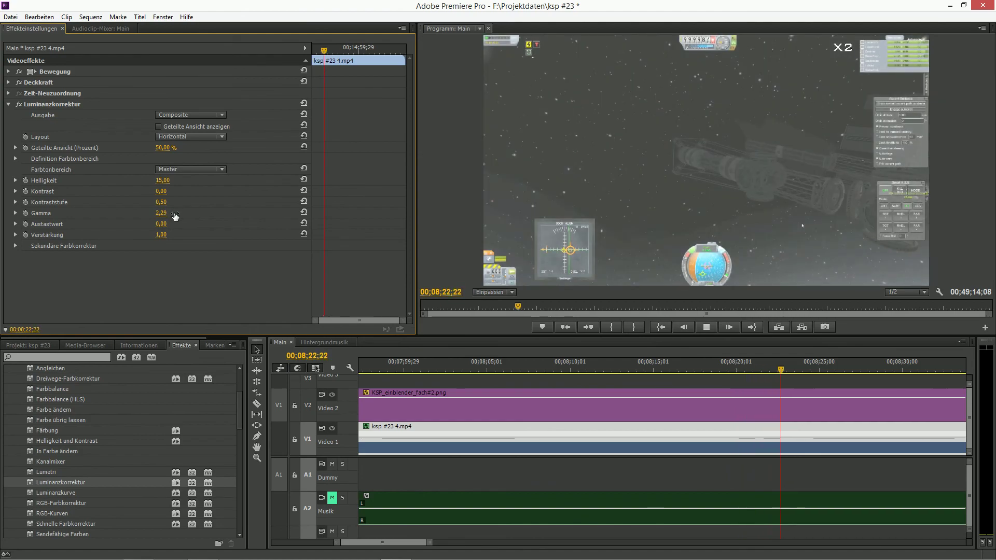
{"action": "type", "text": ",1"}
{"action": "key", "text": "Return"}
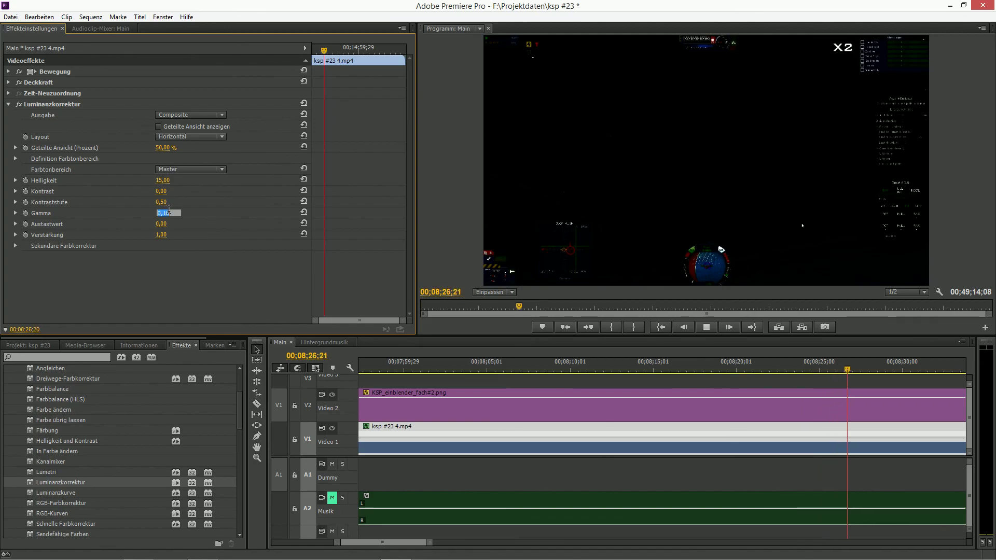
{"action": "type", "text": "1"}
{"action": "key", "text": "Return"}
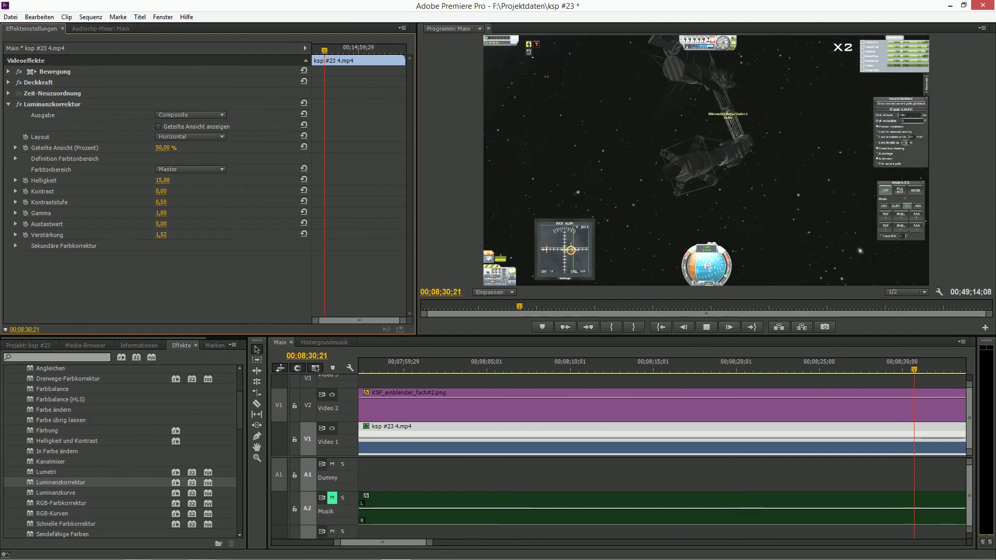
Try a Verstärkung of 1,13 in the Luminanzkorrektur effect and reduce it to 1,06.
{"action": "type", "text": "1,13"}
{"action": "key", "text": "Return"}
{"action": "type", "text": "1,06"}
{"action": "key", "text": "Return"}
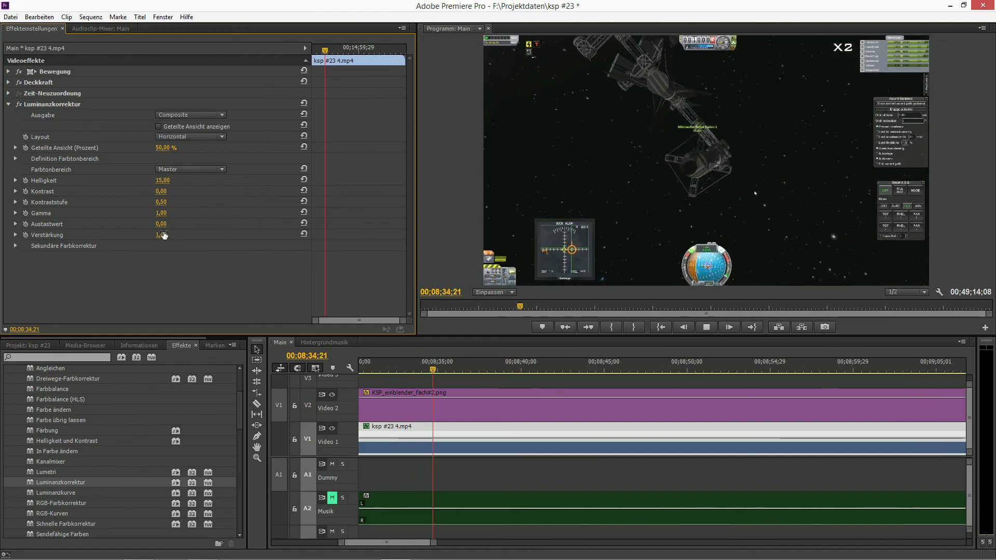
Set the program monitor's playback resolution to full and preview the corrected footage in a maximised view.
{"action": "left_click", "coordinate": [442, 213]}
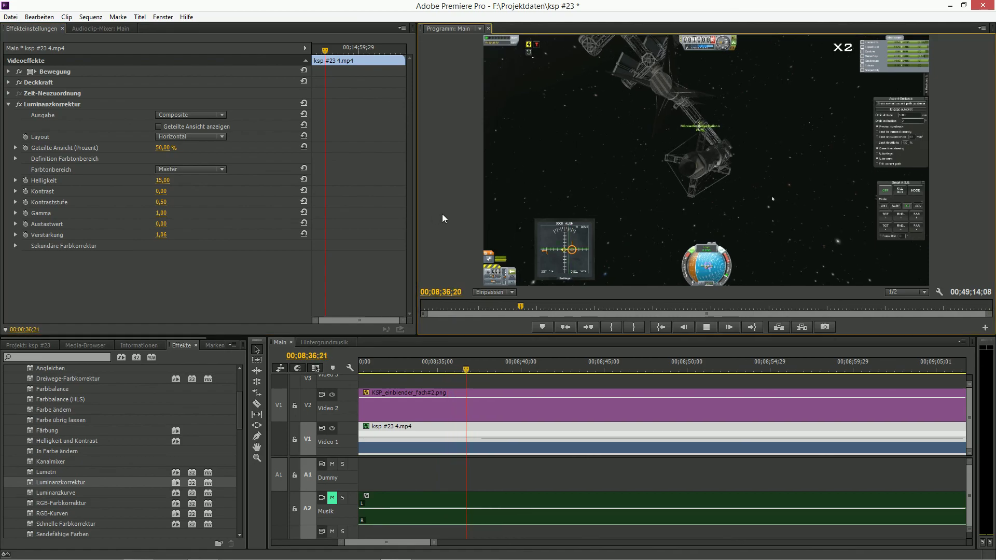
{"action": "key", "text": "grave"}
{"action": "key", "text": "grave"}
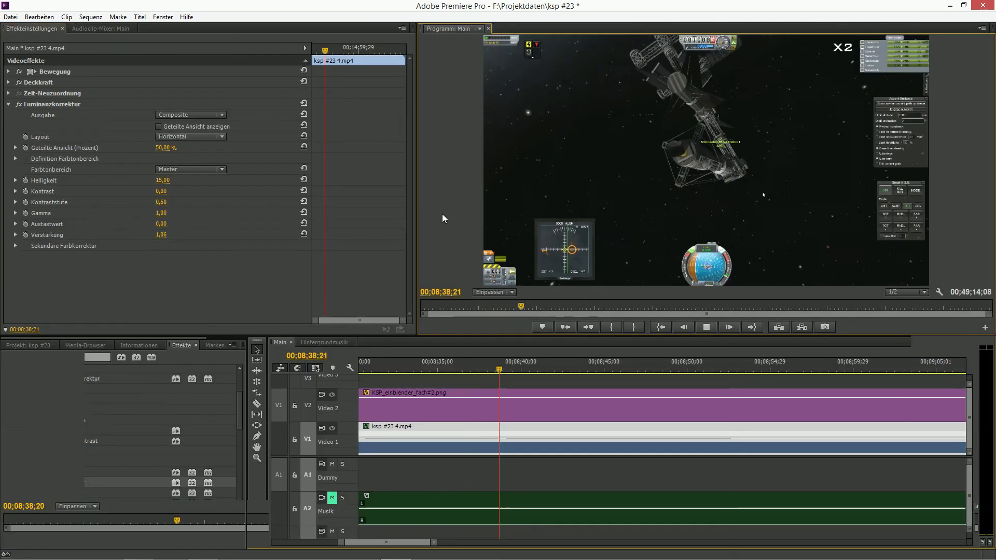
{"action": "left_click", "coordinate": [905, 292]}
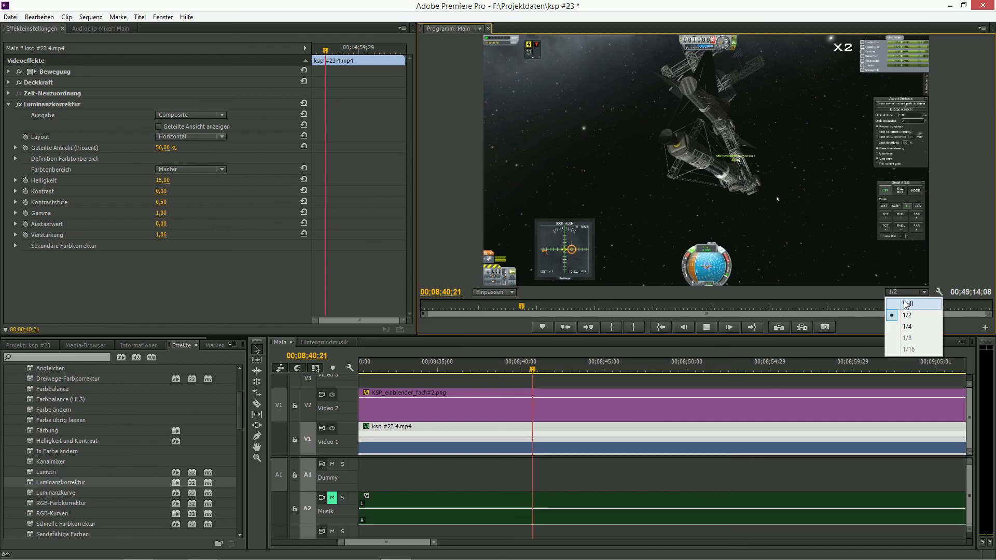
{"action": "left_click", "coordinate": [896, 301]}
{"action": "key", "text": "grave"}
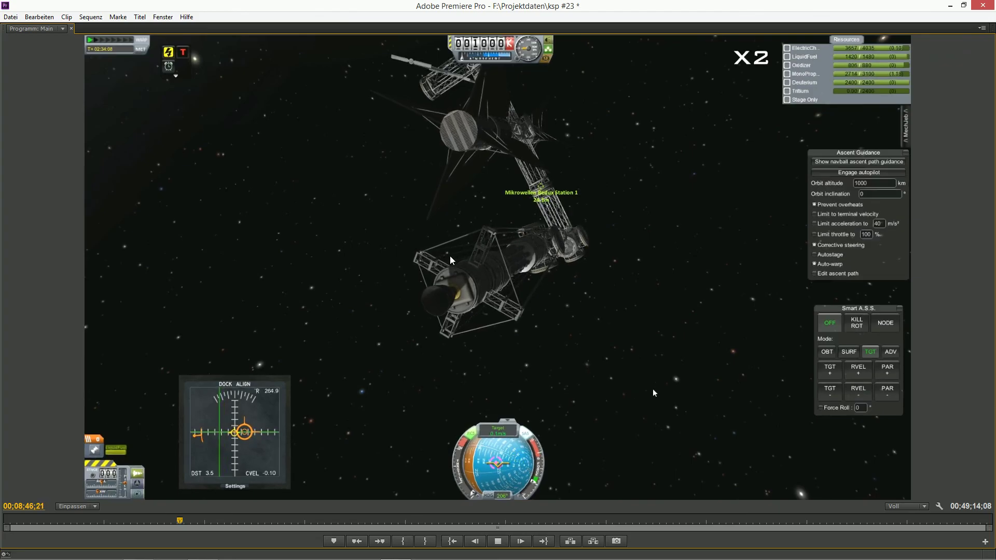
{"action": "key", "text": "grave"}
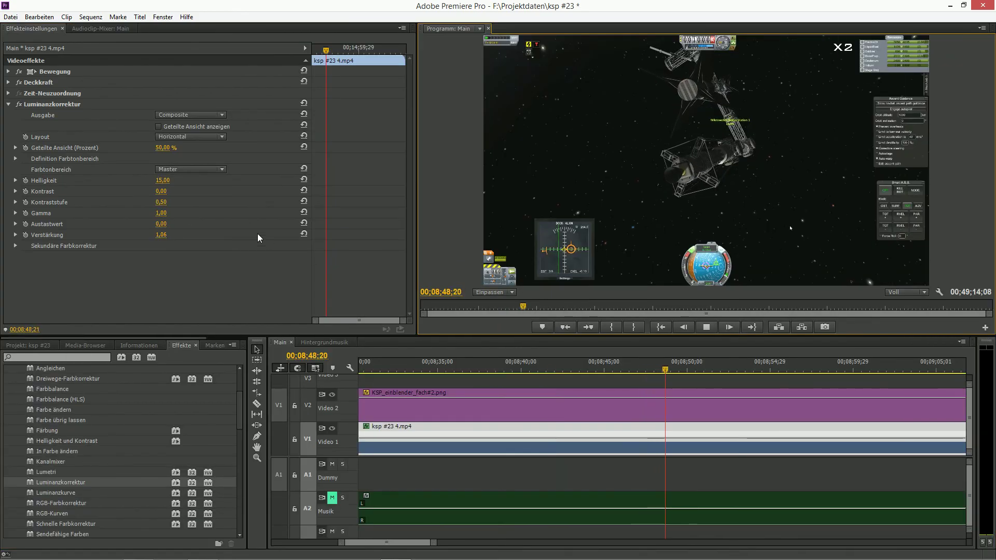
Reset Luminanzkorrektur's Helligkeit to 0 and Verstärkung to 1, and look through the Sekundäre Farbkorrektur settings.
{"action": "left_click", "coordinate": [169, 178]}
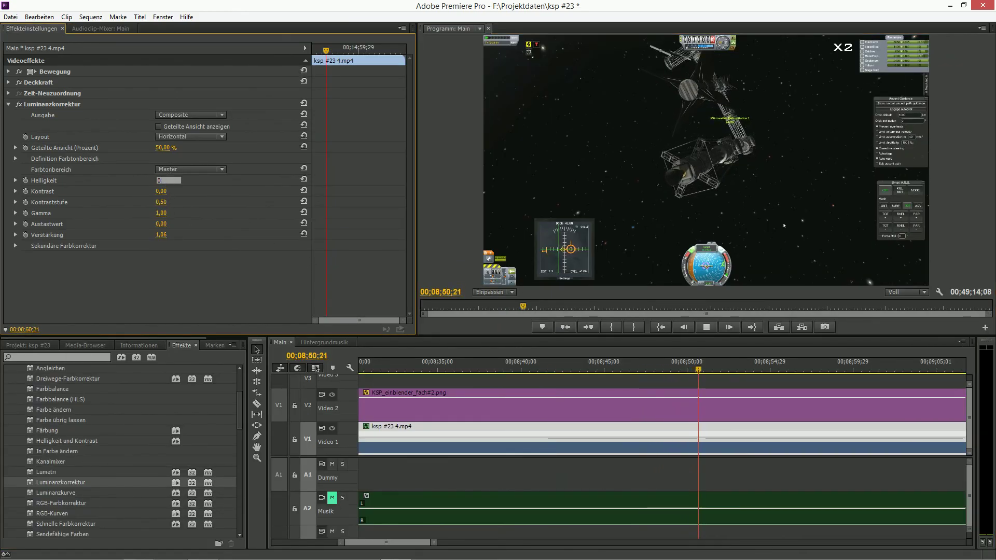
{"action": "key", "text": "Return"}
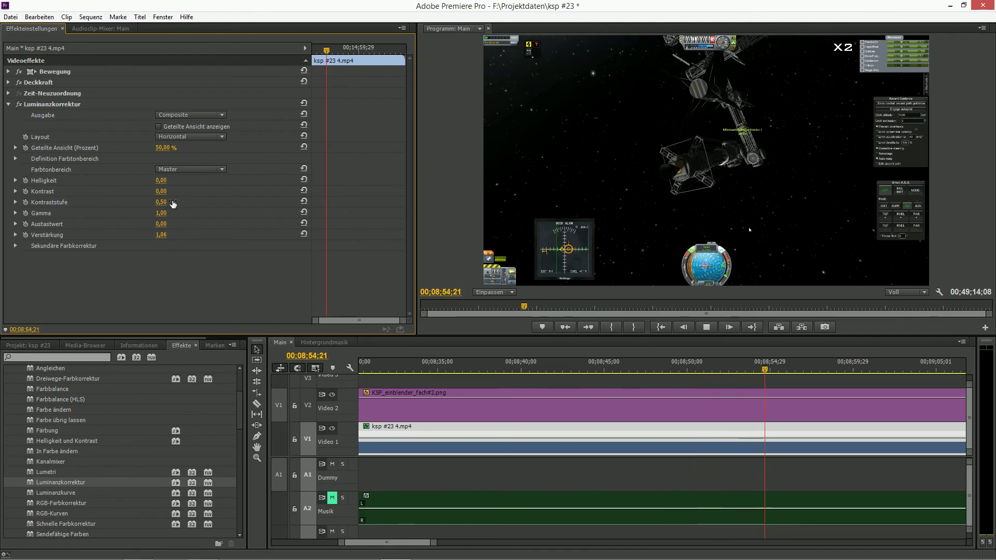
{"action": "left_click", "coordinate": [163, 234]}
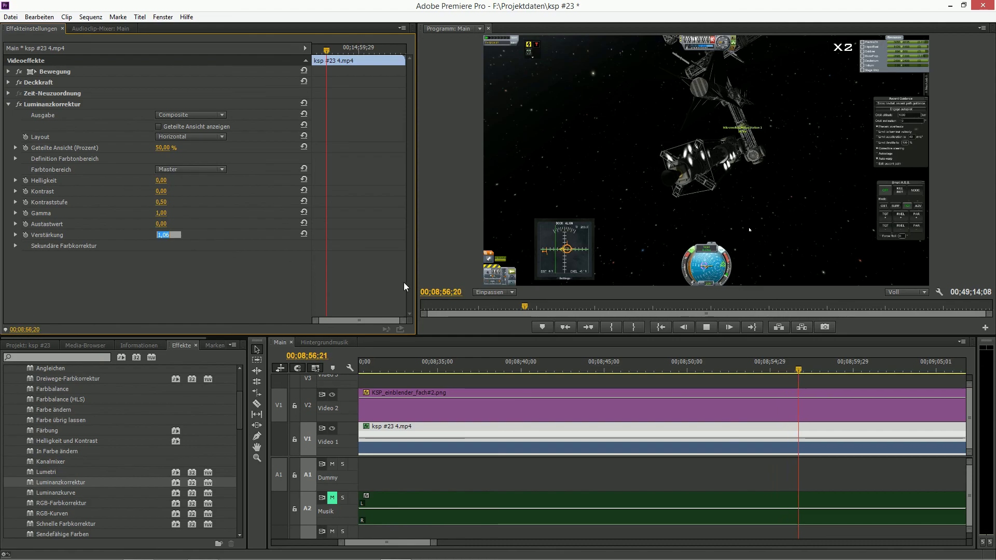
{"action": "key", "text": "Return"}
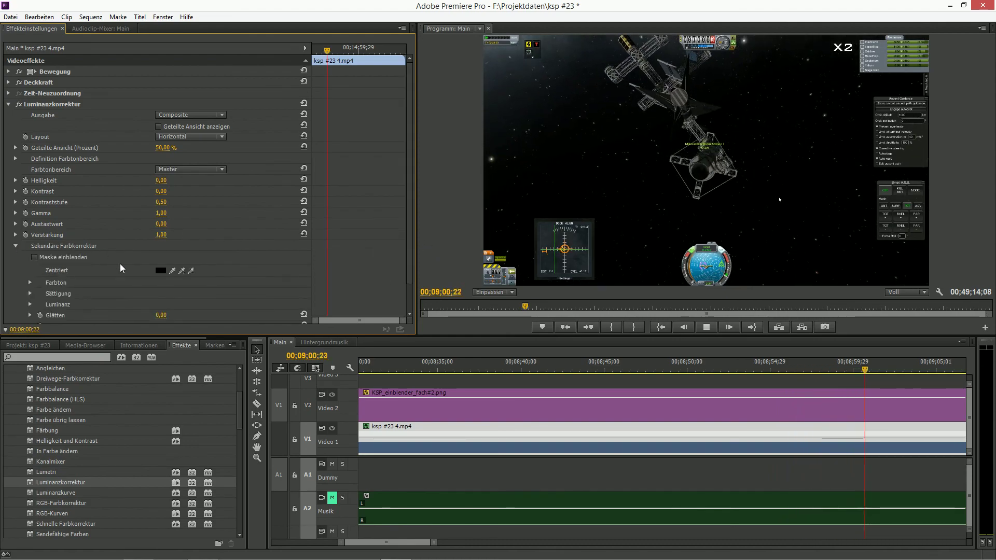
{"action": "scroll", "coordinate": [231, 279], "scroll_direction": "down", "scroll_amount": 2}
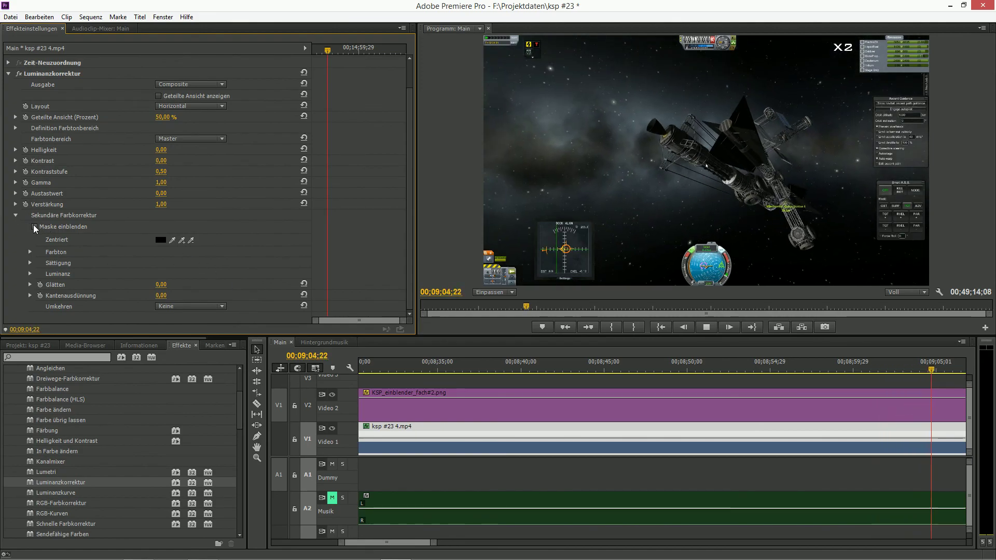
{"action": "left_click", "coordinate": [16, 214]}
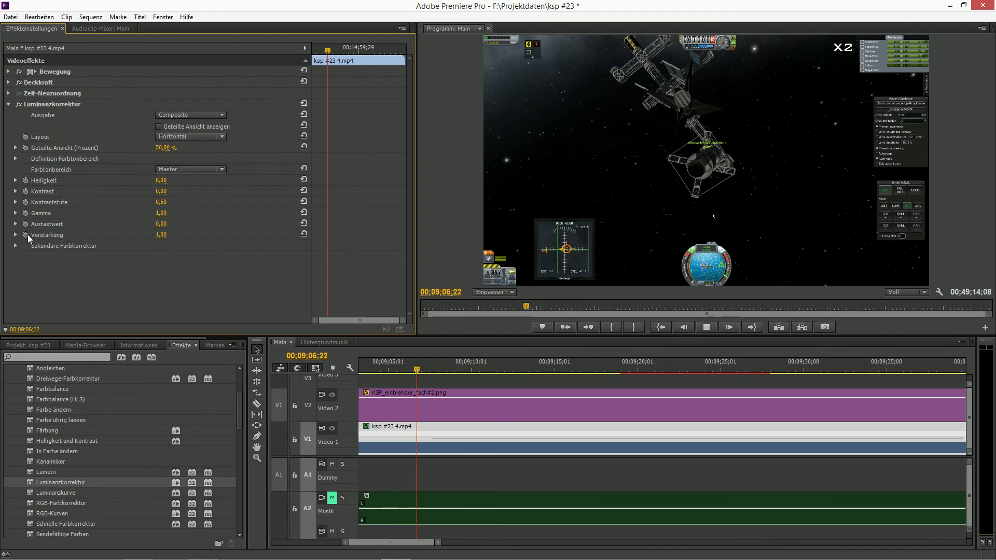
Return to 00;07;22;00 in the sequence, save the project and preview ksp #23 4.mp4 in a maximised view.
{"action": "left_click", "coordinate": [448, 545]}
{"action": "left_click_drag", "start_coordinate": [448, 546], "coordinate": [550, 546]}
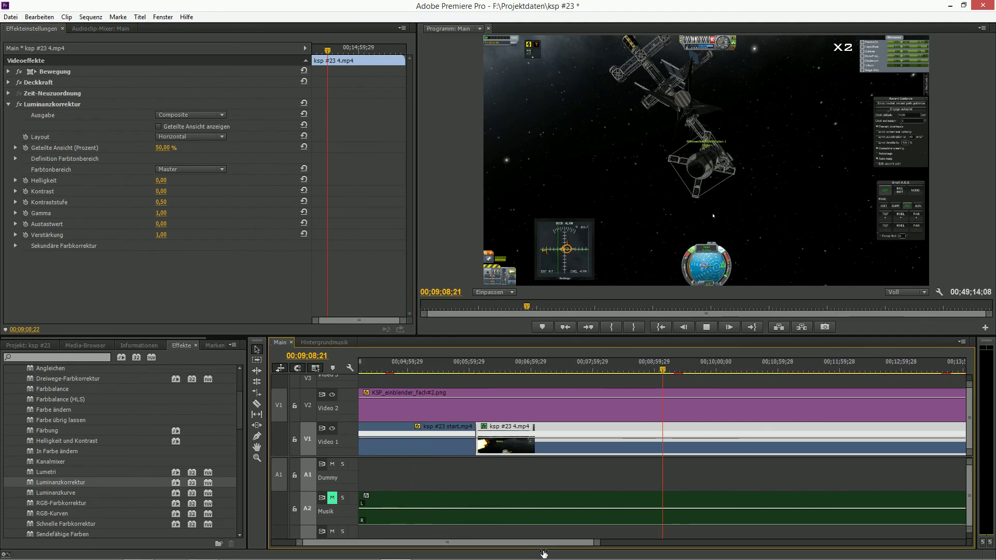
{"action": "left_click", "coordinate": [555, 369]}
{"action": "key", "text": "ctrl+s"}
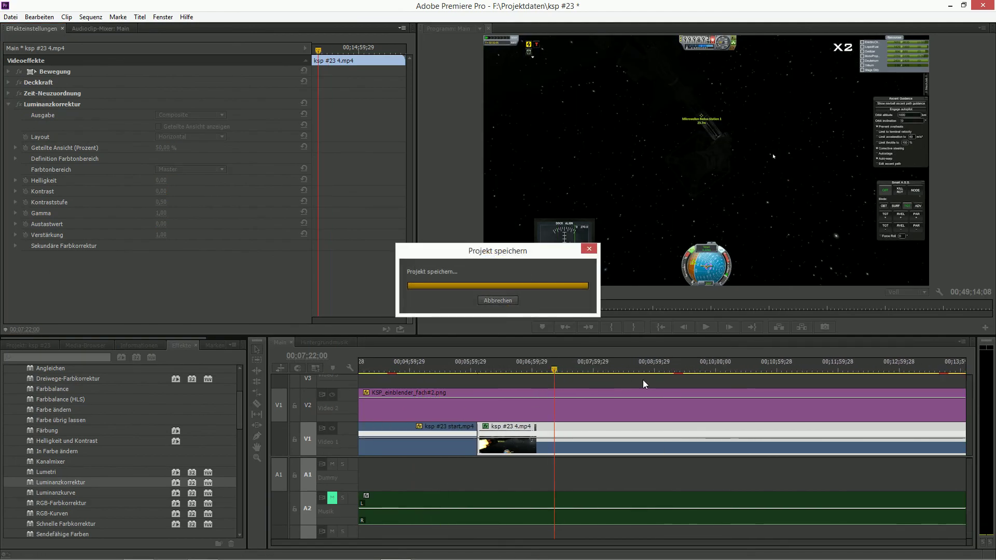
{"action": "key", "text": "space"}
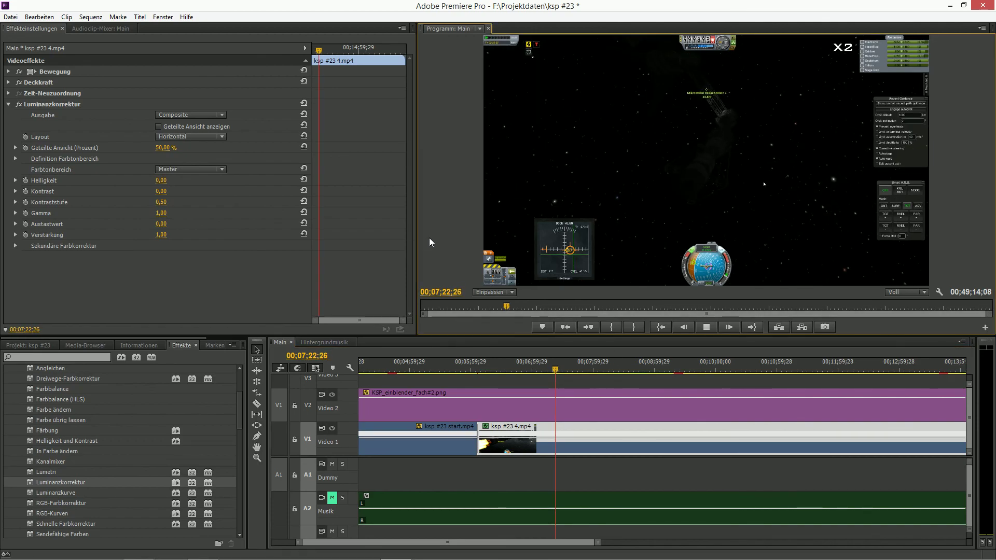
{"action": "key", "text": "grave"}
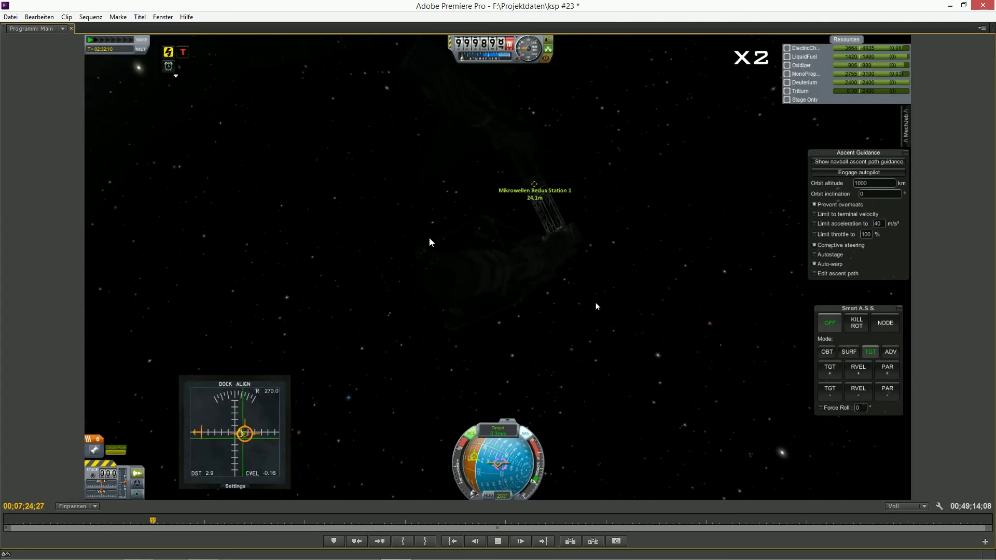
{"action": "key", "text": "grave"}
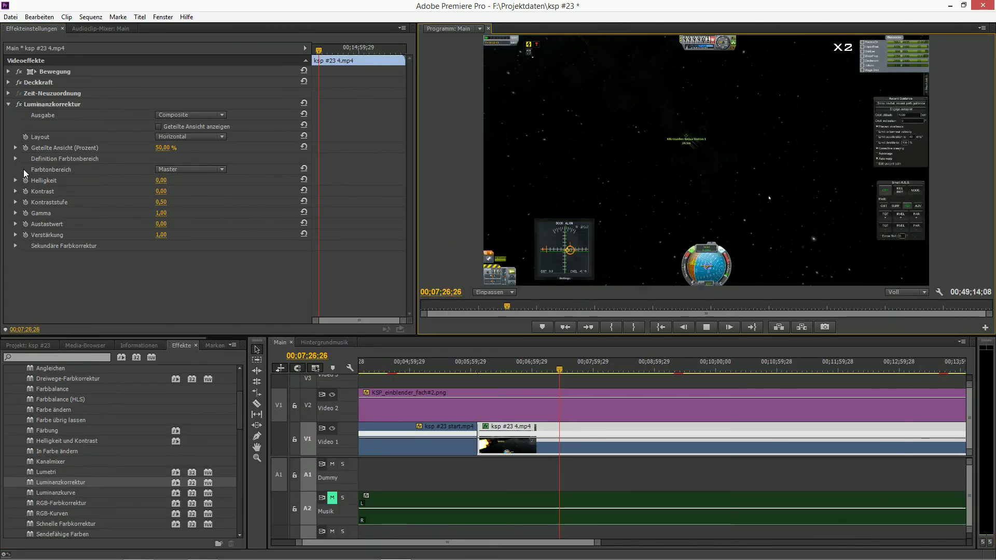
Set Luminanzkorrektur's Helligkeit to 1 and check the footage in a maximised preview.
{"action": "left_click", "coordinate": [169, 178]}
{"action": "type", "text": "1"}
{"action": "key", "text": "Return"}
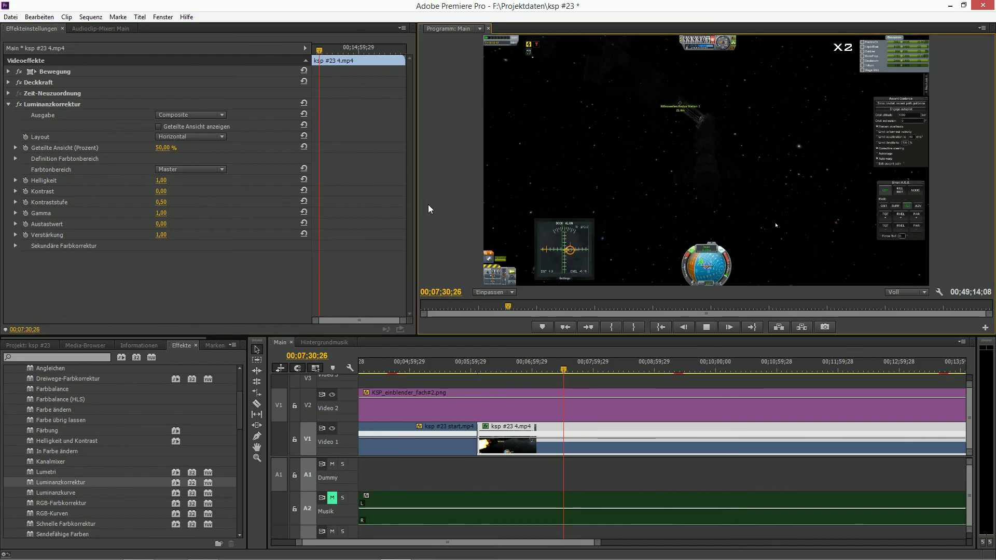
{"action": "key", "text": "grave"}
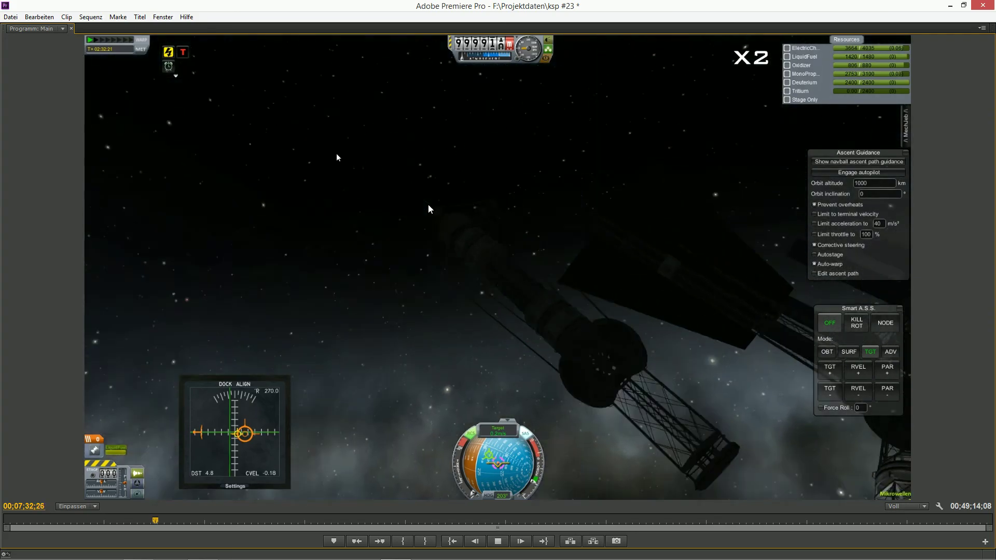
{"action": "key", "text": "grave"}
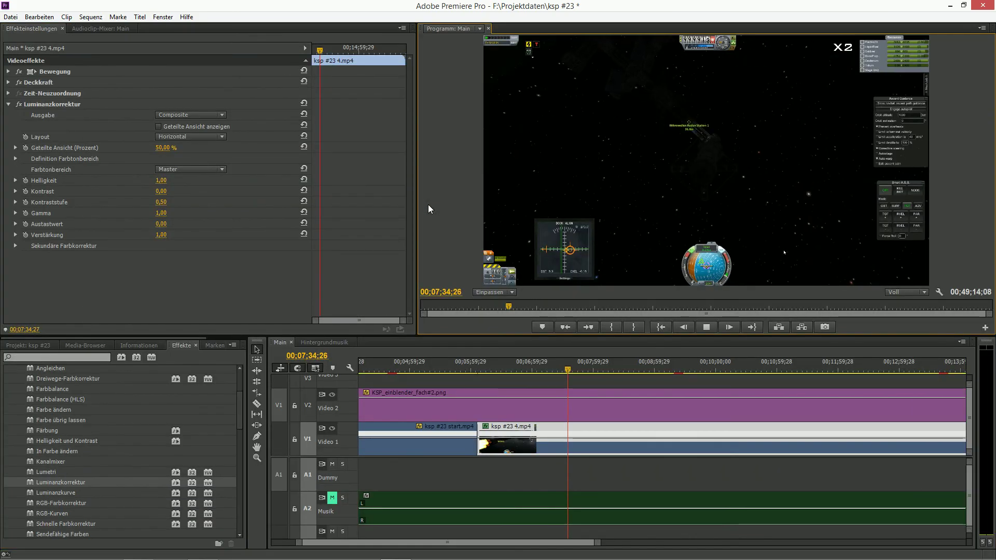
Set Luminanzkorrektur's Helligkeit to 2 and check the dark station footage in a maximised preview.
{"action": "left_click", "coordinate": [161, 180]}
{"action": "type", "text": "2"}
{"action": "key", "text": "Return"}
{"action": "key", "text": "grave"}
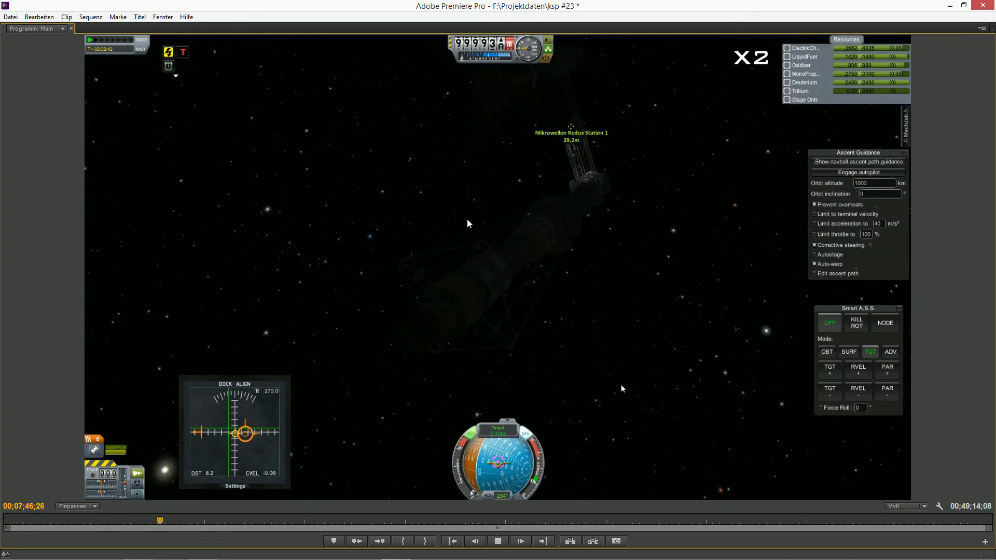
{"action": "key", "text": "grave"}
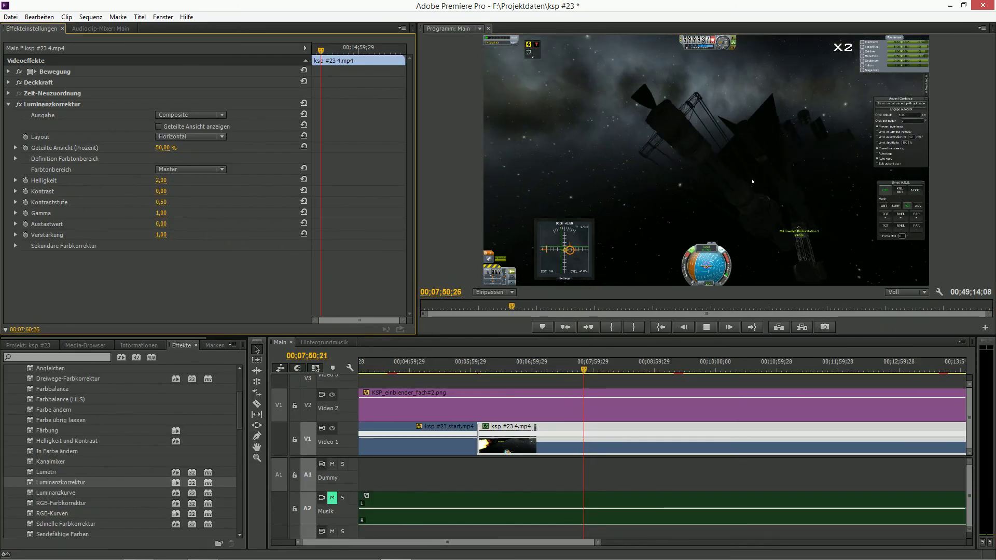
Raise Luminanzkorrektur's Verstärkung to 1,20 and check the footage in a maximised preview.
{"action": "left_click_drag", "start_coordinate": [159, 234], "coordinate": [169, 236]}
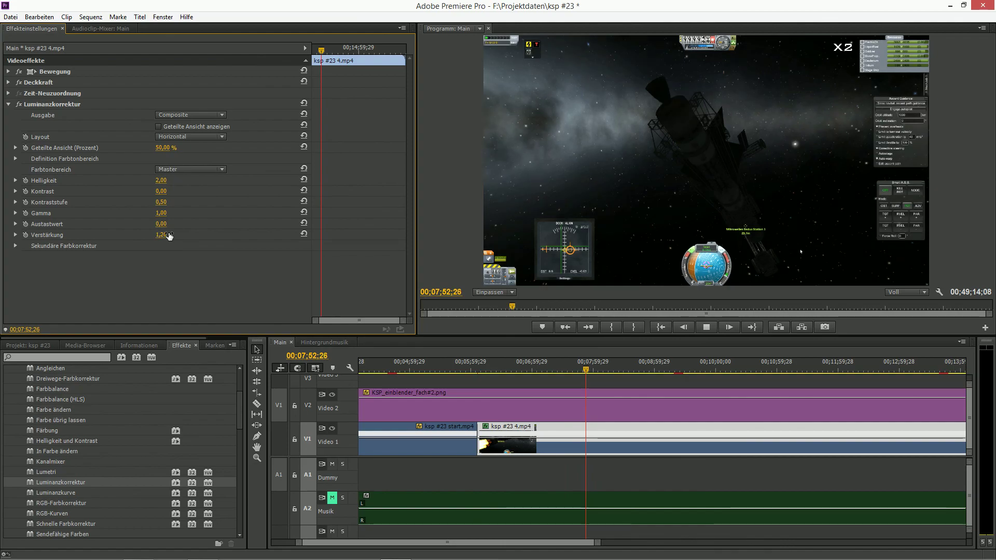
{"action": "left_click", "coordinate": [442, 210]}
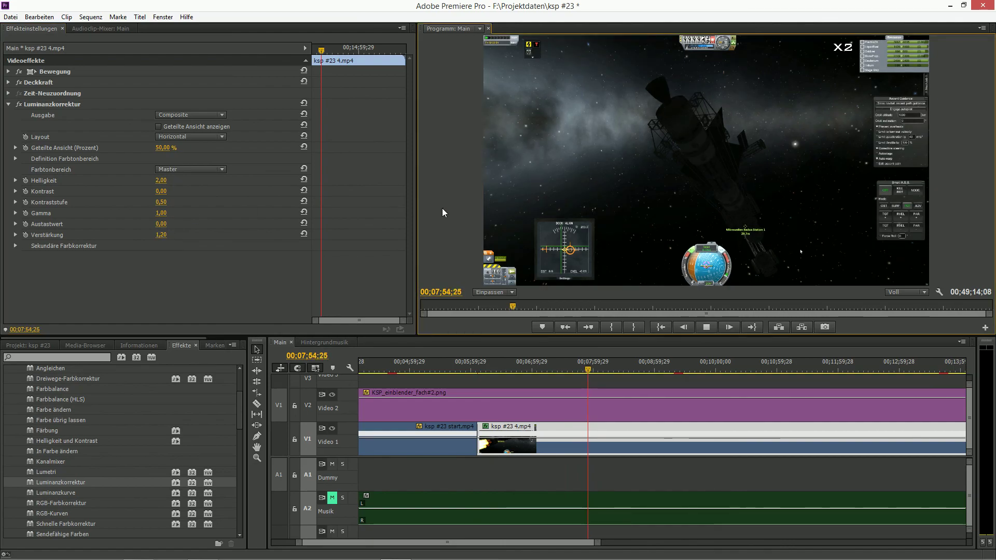
{"action": "key", "text": "grave"}
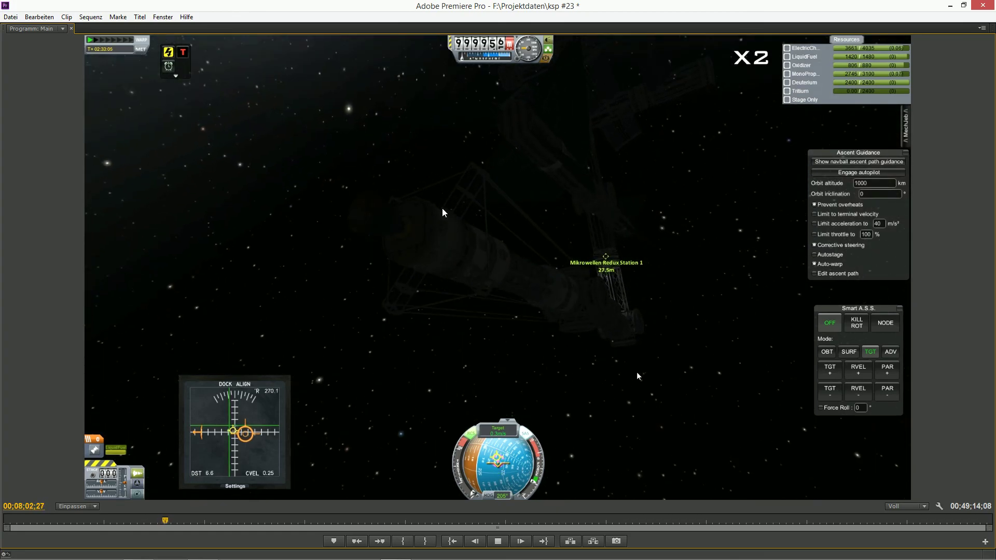
{"action": "key", "text": "grave"}
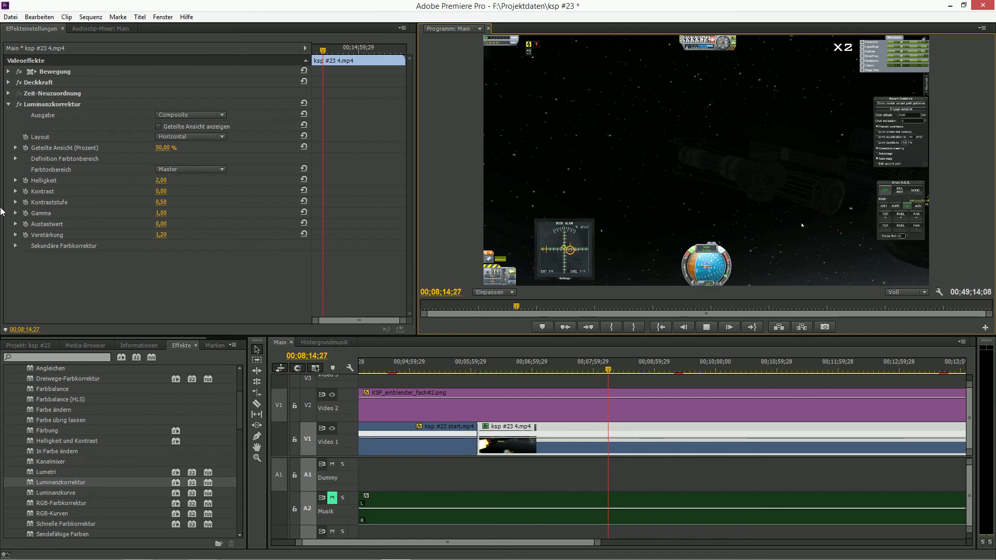
Examine Luminanzkorrektur's Layout, Definition Farbtonbereich and Sekundäre Farbkorrektur settings while the dark station footage plays.
{"action": "left_click", "coordinate": [221, 137]}
{"action": "left_click", "coordinate": [221, 136]}
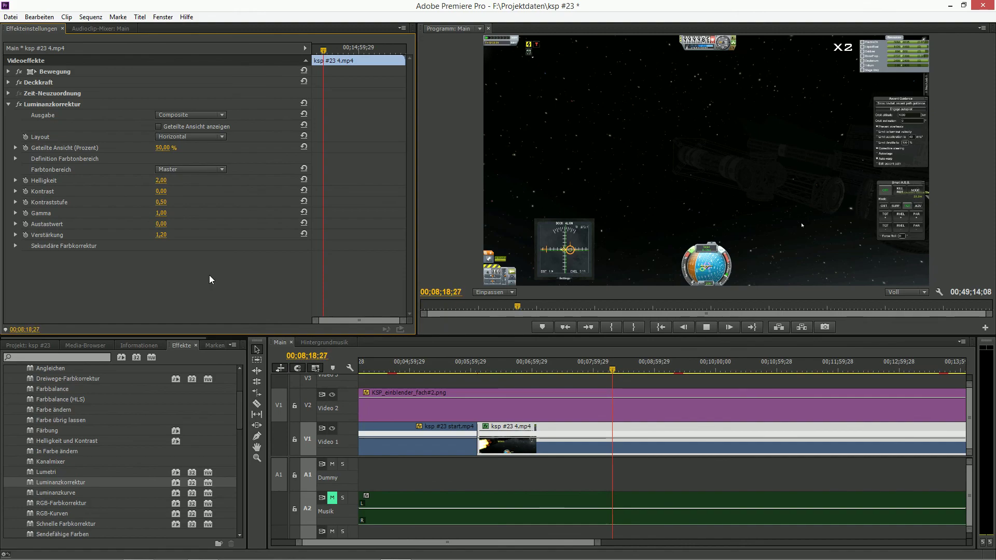
{"action": "left_click", "coordinate": [15, 158]}
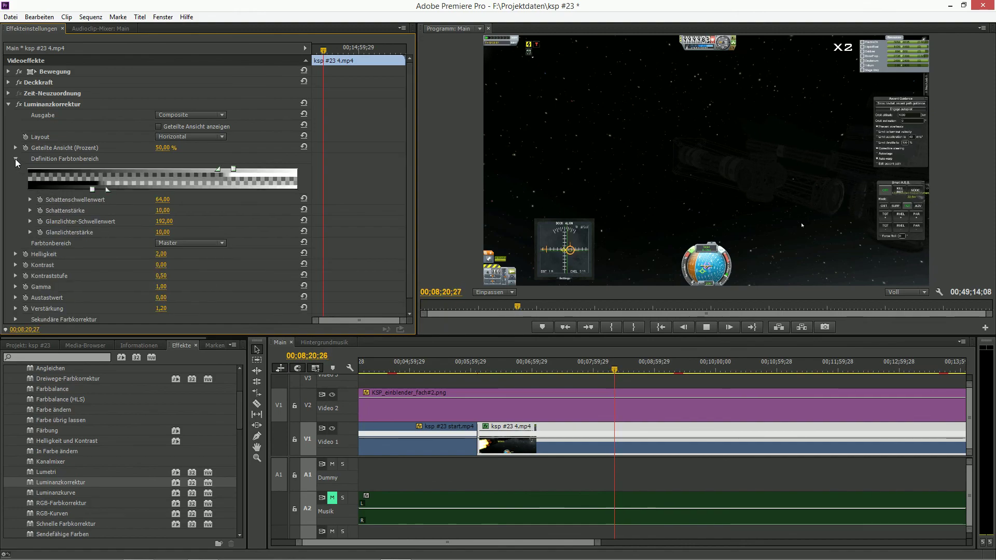
{"action": "left_click", "coordinate": [14, 158]}
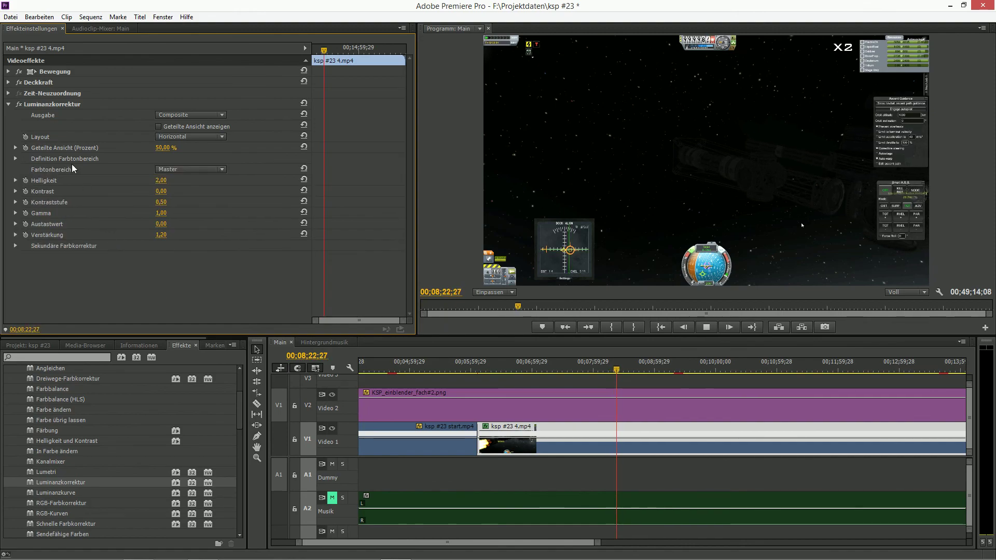
{"action": "left_click", "coordinate": [17, 157]}
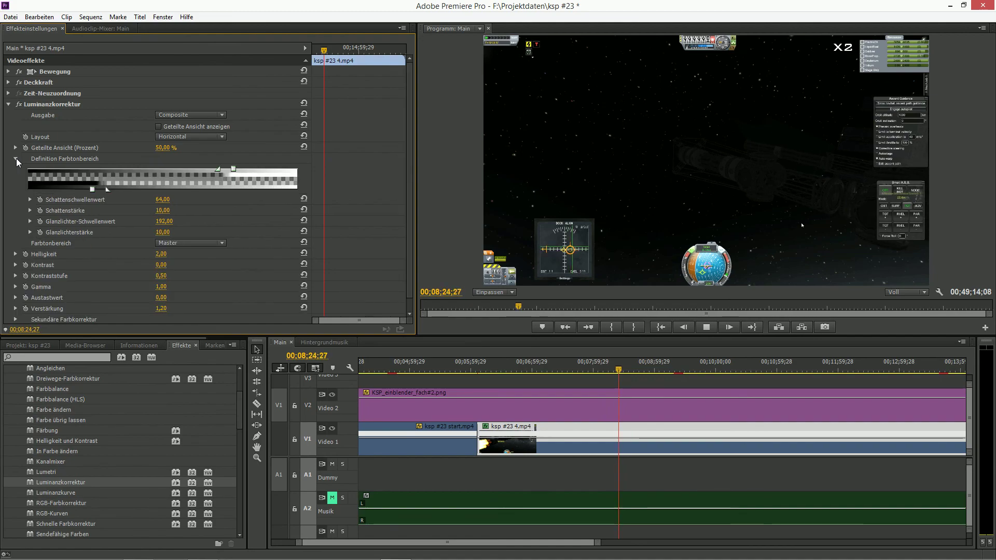
{"action": "left_click", "coordinate": [16, 158]}
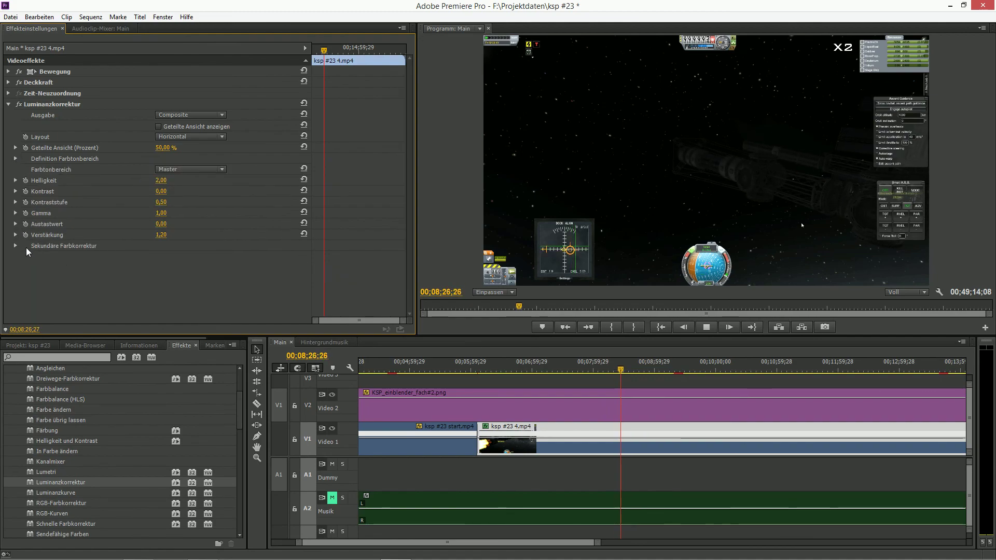
{"action": "left_click", "coordinate": [16, 245]}
{"action": "left_click", "coordinate": [44, 257]}
{"action": "left_click", "coordinate": [43, 257]}
{"action": "scroll", "coordinate": [149, 282], "scroll_direction": "down", "scroll_amount": 3}
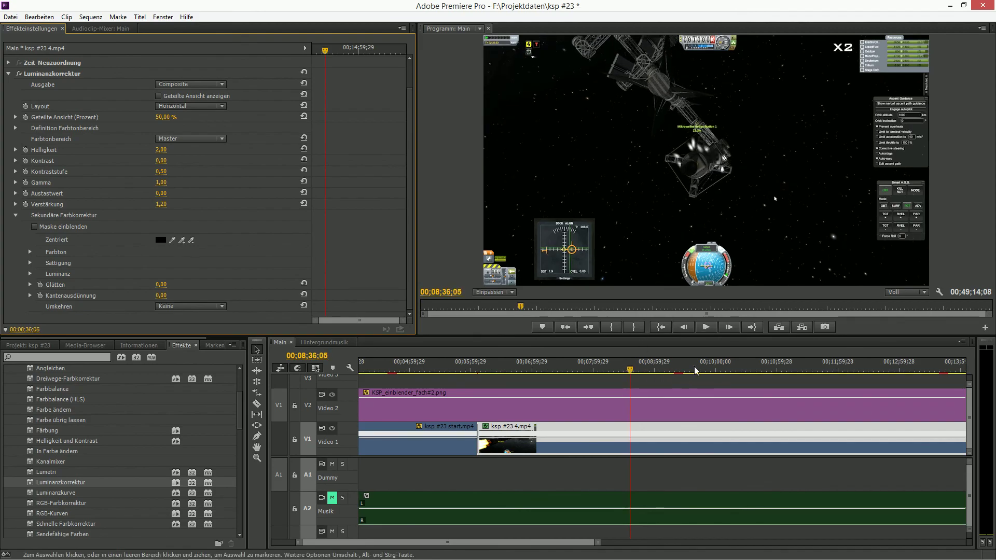
Try keyframing Luminanzkorrektur's Verstärkung at 1,20 on 00;08;34;23 and at 1,00 on 00;08;45;29.
{"action": "left_click", "coordinate": [626, 373]}
{"action": "left_click_drag", "start_coordinate": [626, 376], "coordinate": [627, 377]}
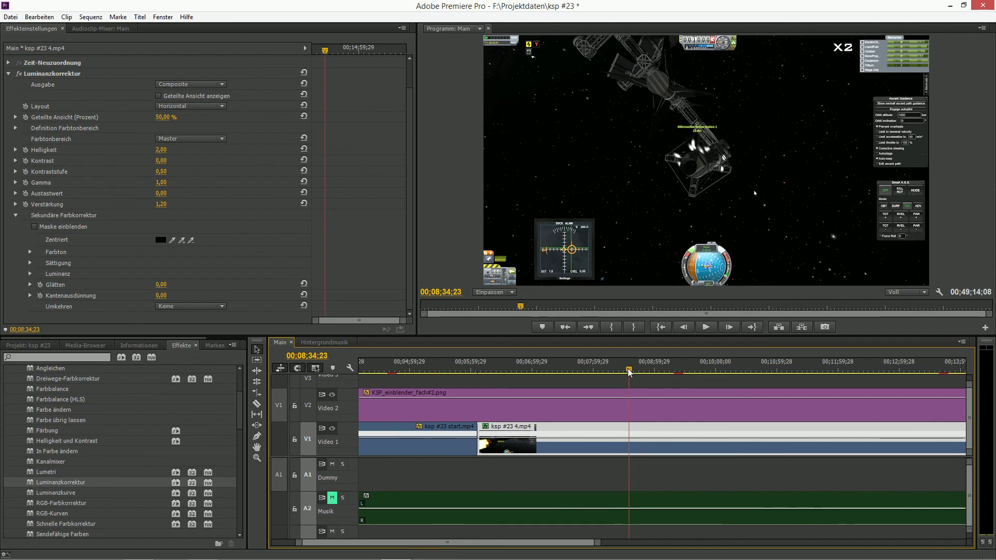
{"action": "left_click", "coordinate": [26, 204]}
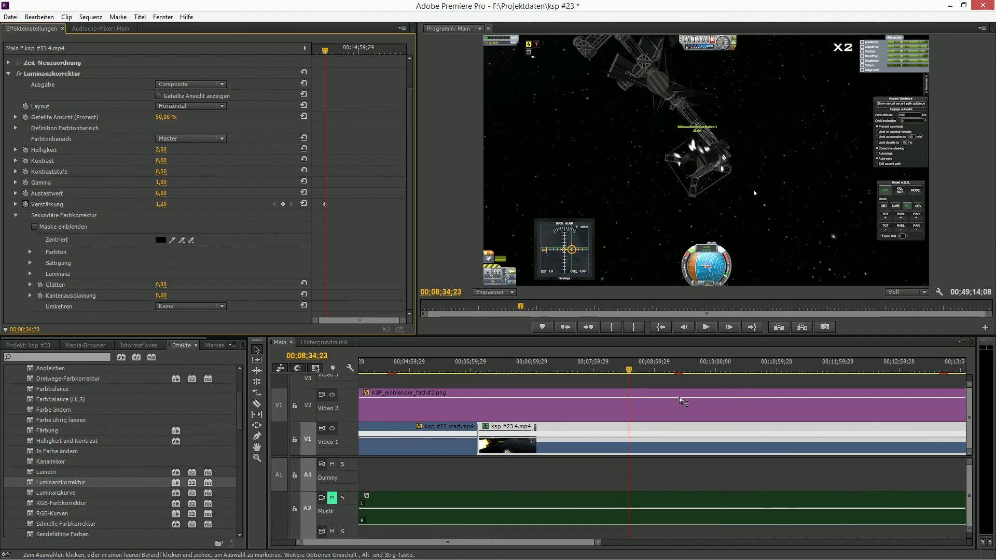
{"action": "left_click", "coordinate": [630, 371]}
{"action": "left_click_drag", "start_coordinate": [632, 371], "coordinate": [641, 371]}
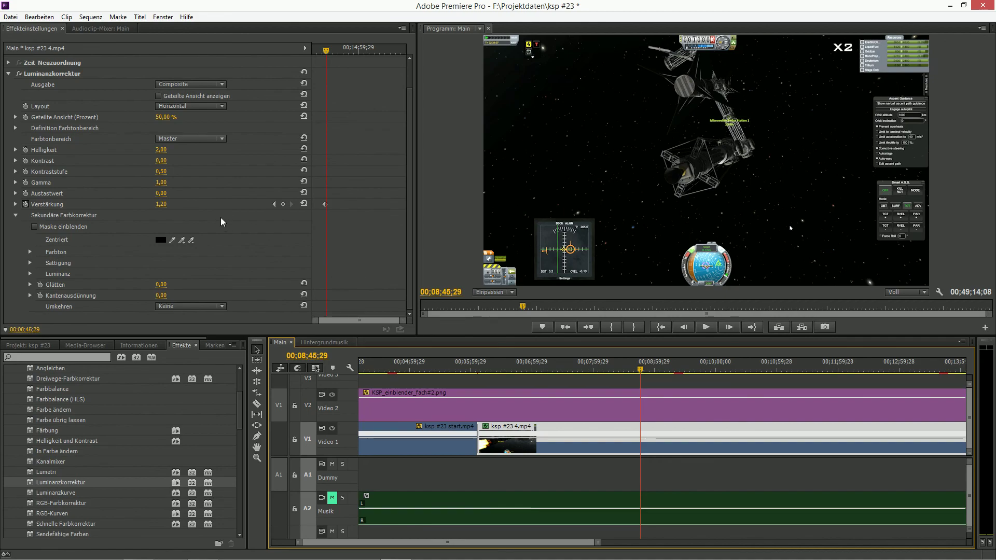
{"action": "left_click_drag", "start_coordinate": [162, 207], "coordinate": [106, 208]}
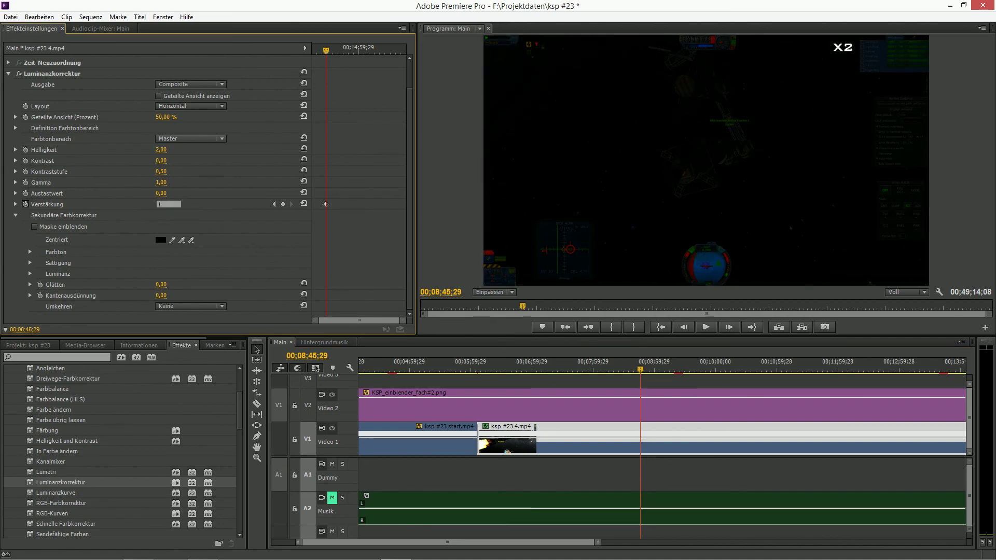
{"action": "key", "text": "Return"}
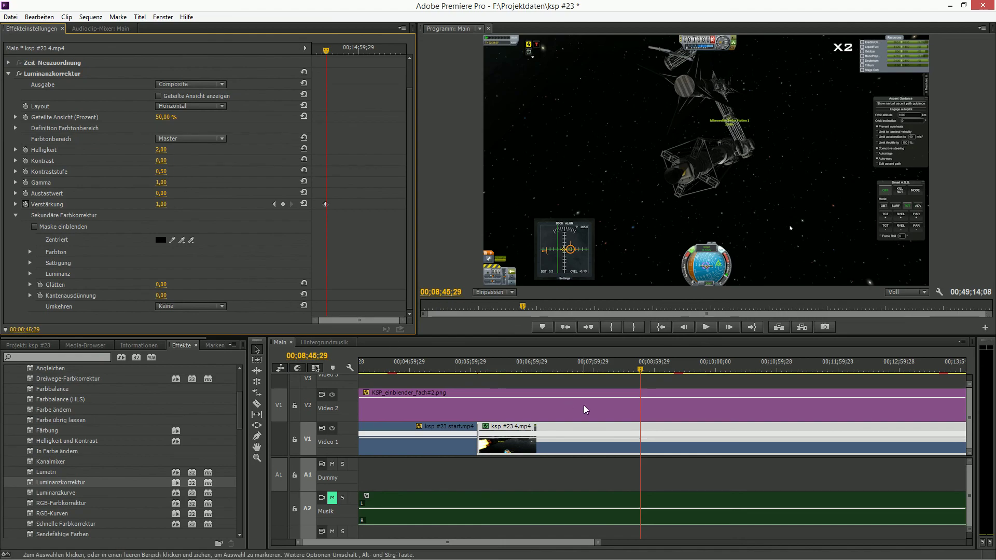
Return to 00;08;34;23, remove the Verstärkung keyframes and try the values 1,00 and 0,10.
{"action": "left_click", "coordinate": [273, 205]}
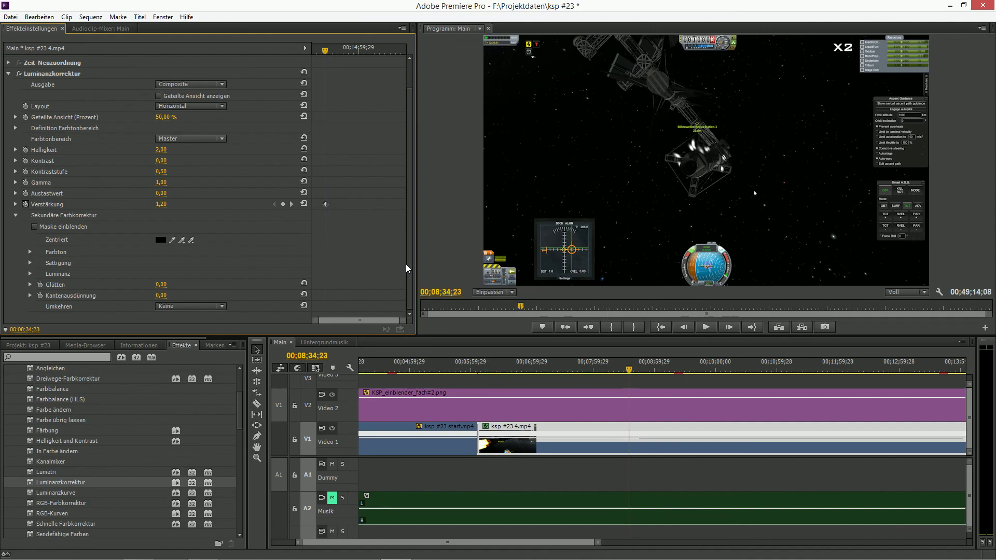
{"action": "left_click", "coordinate": [26, 205]}
{"action": "left_click", "coordinate": [540, 307]}
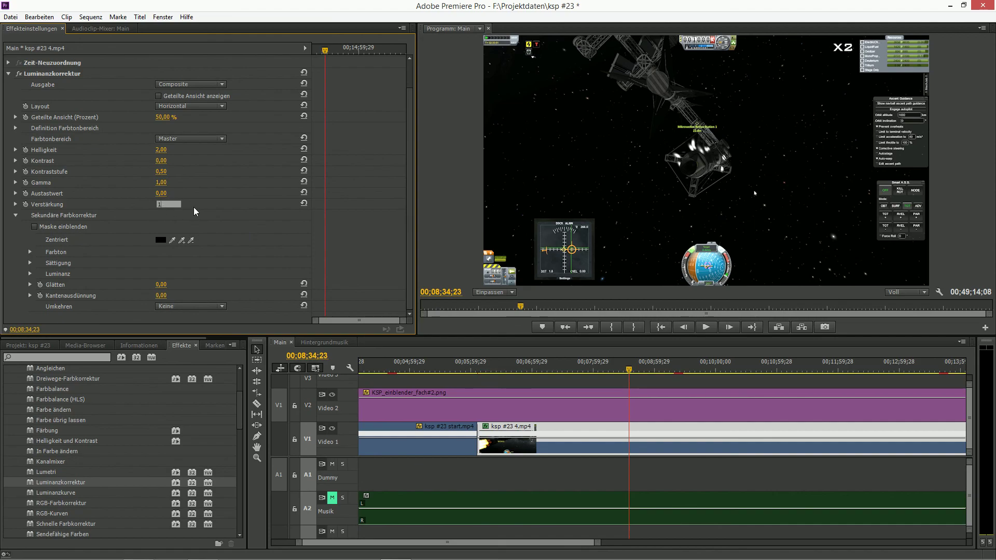
{"action": "key", "text": "Return"}
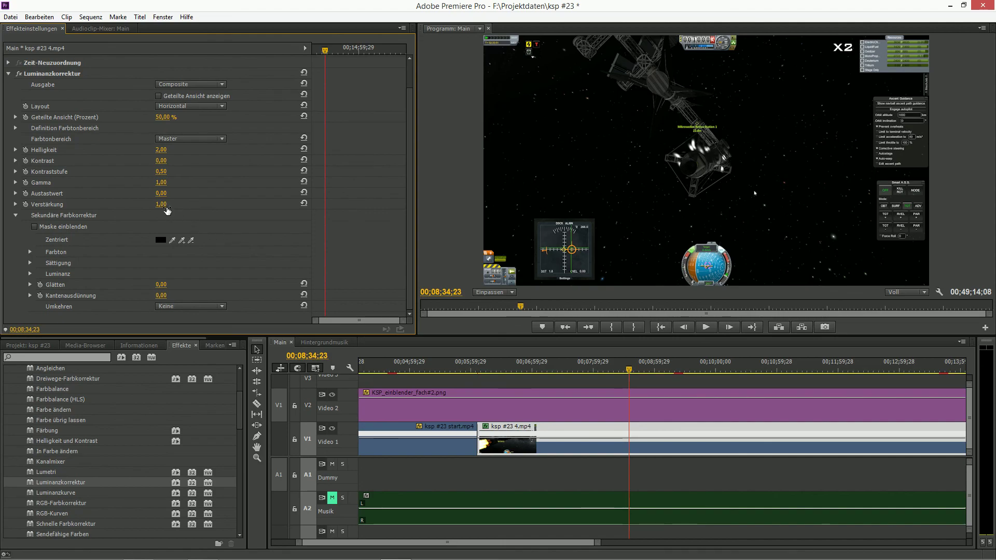
{"action": "type", "text": "0,1"}
{"action": "key", "text": "Return"}
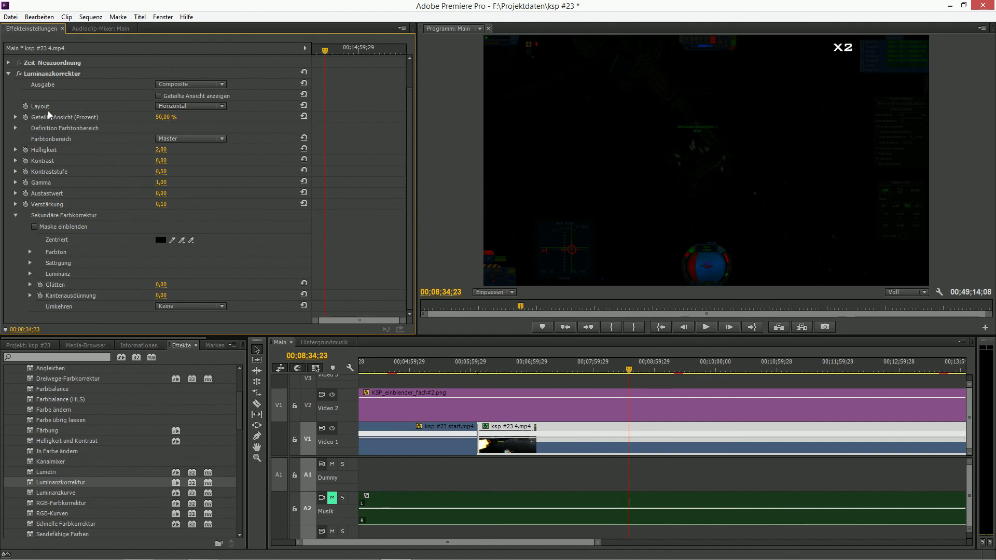
Replace Luminanzkorrektur on ksp #23 4.mp4 with a fresh copy of the effect and set its Verstärkung to 1,50.
{"action": "left_click", "coordinate": [54, 76]}
{"action": "key", "text": "Delete"}
{"action": "left_click_drag", "start_coordinate": [63, 482], "coordinate": [548, 448]}
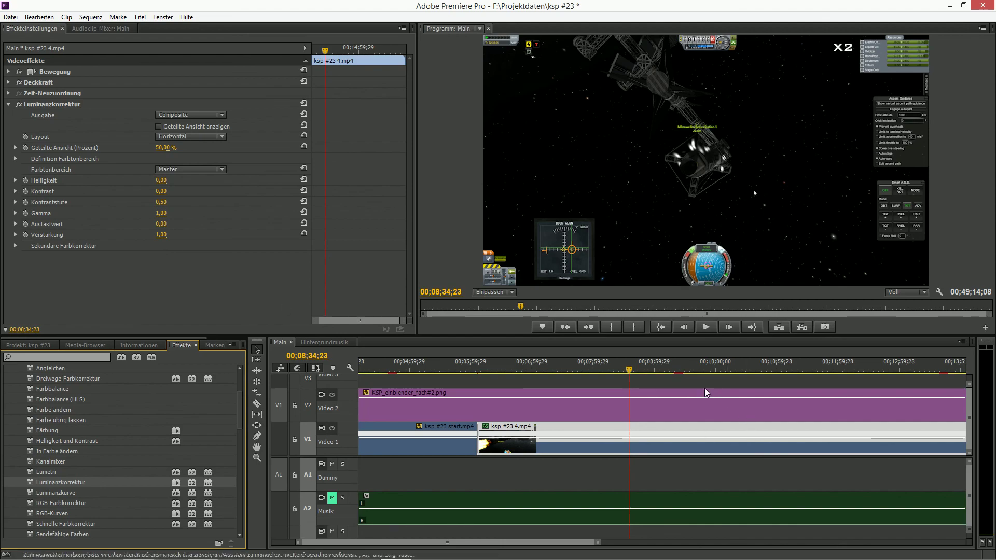
{"action": "left_click", "coordinate": [161, 236]}
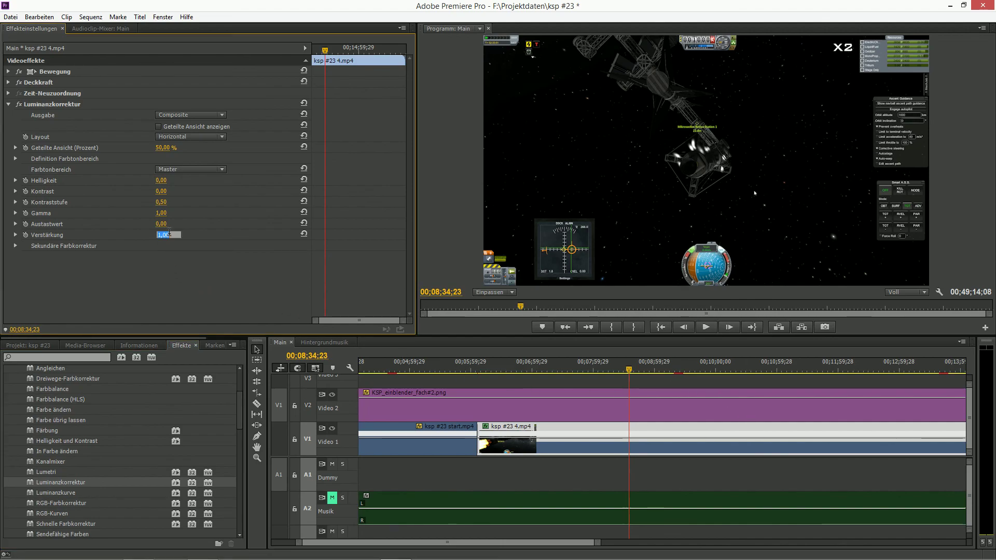
{"action": "type", "text": "1,5"}
{"action": "key", "text": "Return"}
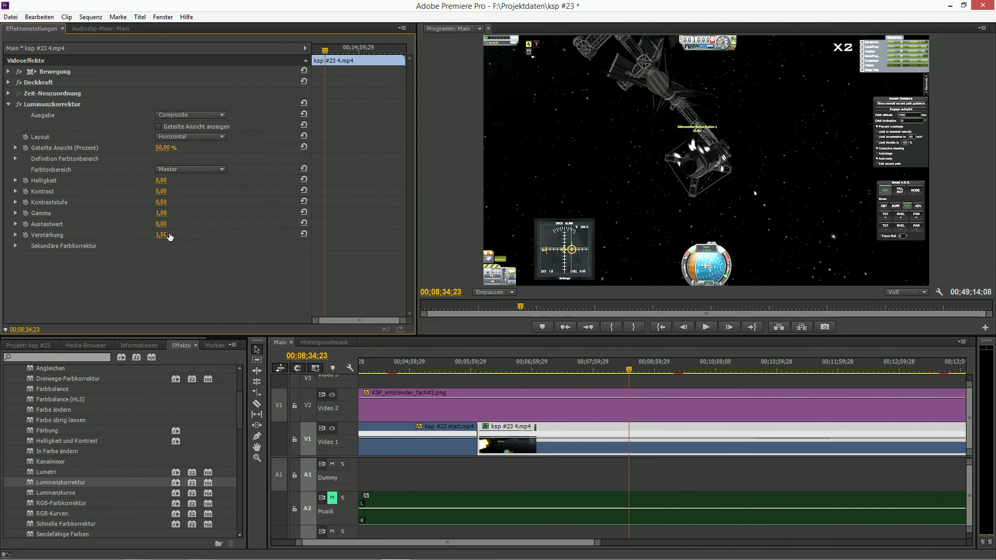
Go back to 00;08;09;26 in the sequence and check the dark station footage in a maximised preview.
{"action": "left_click", "coordinate": [630, 369]}
{"action": "left_click_drag", "start_coordinate": [630, 368], "coordinate": [603, 372]}
{"action": "left_click", "coordinate": [468, 255]}
{"action": "key", "text": "grave"}
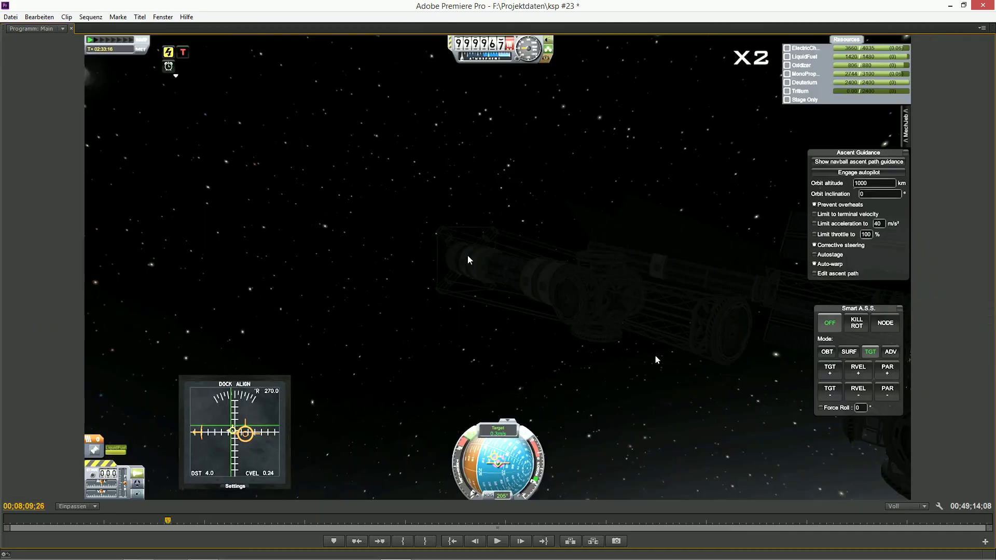
{"action": "key", "text": "grave"}
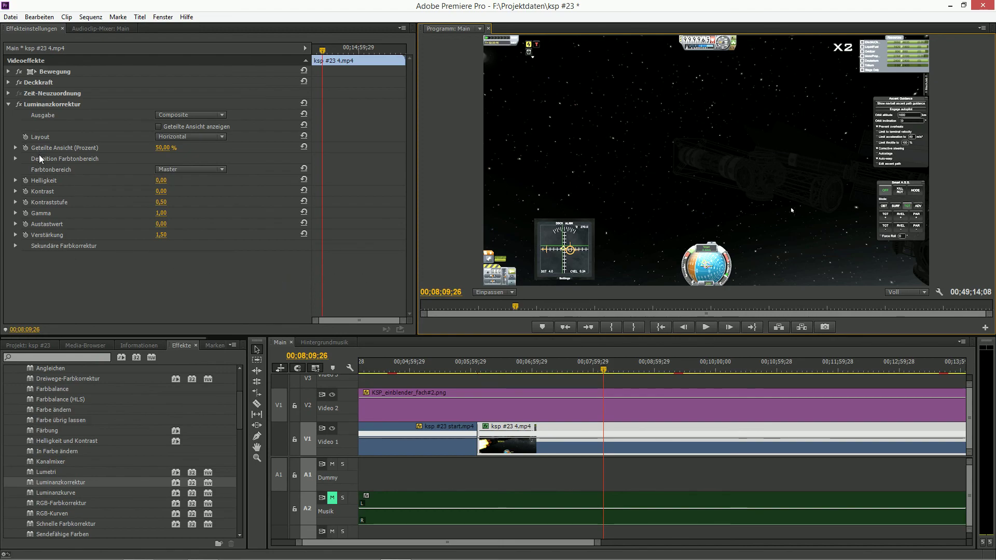
Look through Luminanzkorrektur's Definition Farbtonbereich and the separate settings for the Mitteltöne and Schatten ranges.
{"action": "left_click", "coordinate": [15, 158]}
{"action": "left_click", "coordinate": [15, 160]}
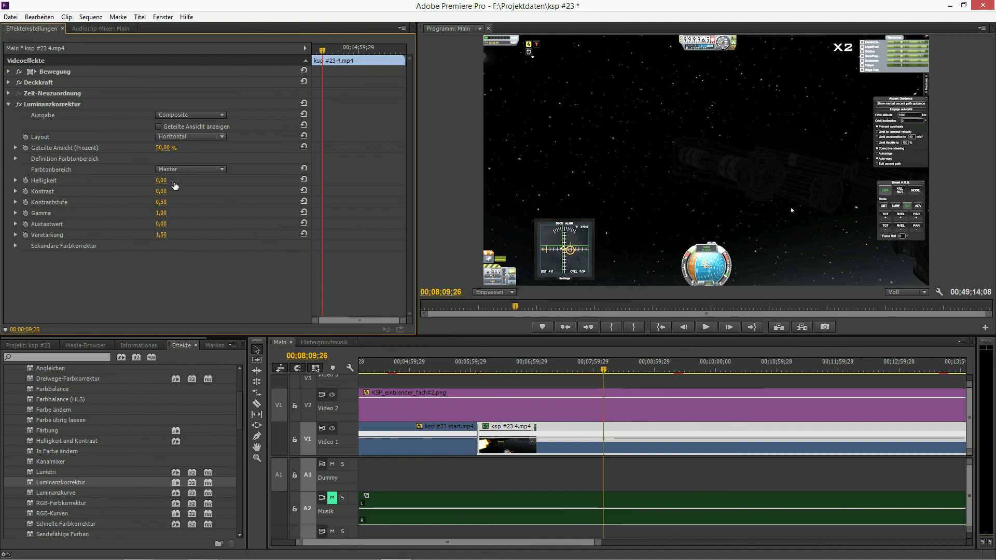
{"action": "left_click", "coordinate": [178, 169]}
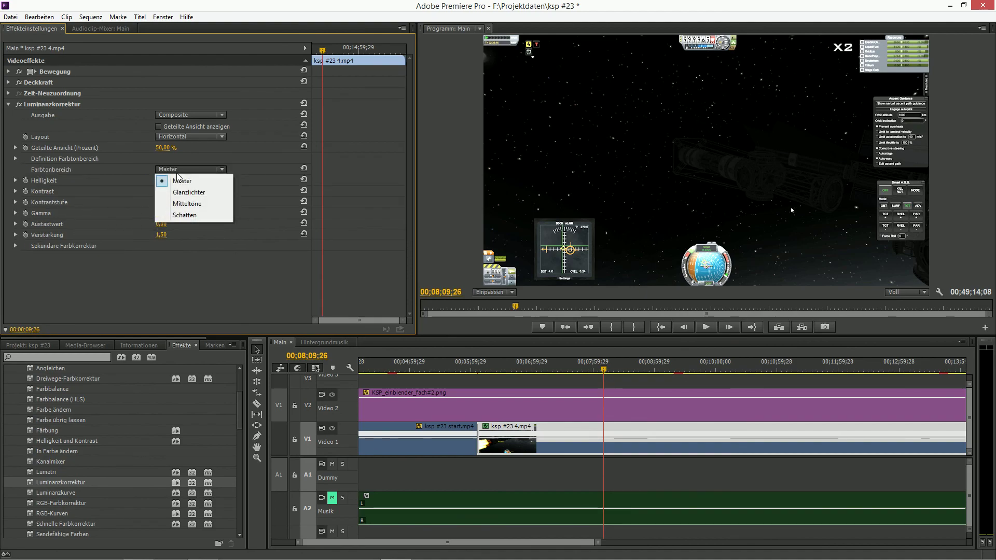
{"action": "left_click", "coordinate": [187, 203]}
{"action": "left_click", "coordinate": [185, 169]}
{"action": "left_click", "coordinate": [182, 215]}
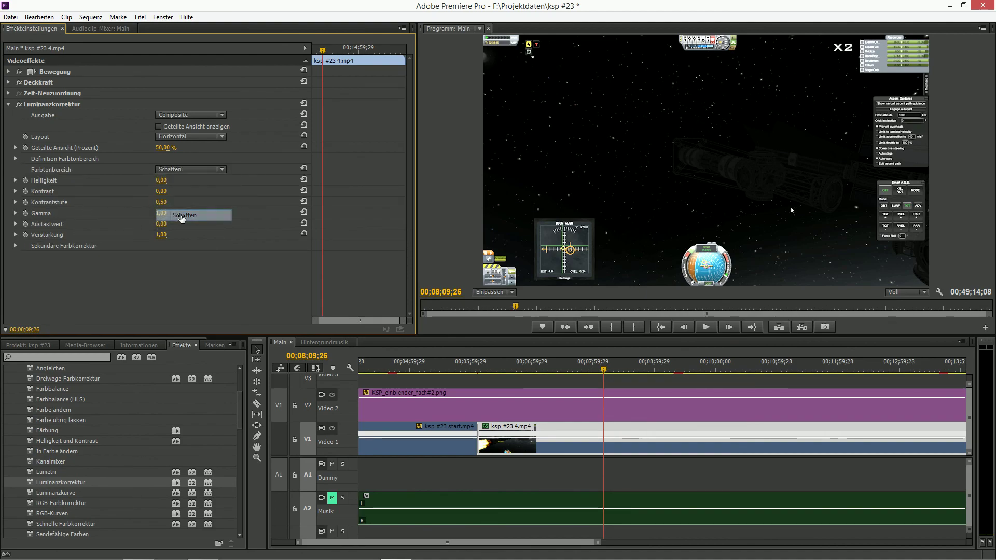
Switch Luminanzkorrektur's Farbtonbereich to Master and set its Verstärkung back to 1.
{"action": "left_click", "coordinate": [175, 172]}
{"action": "left_click", "coordinate": [176, 180]}
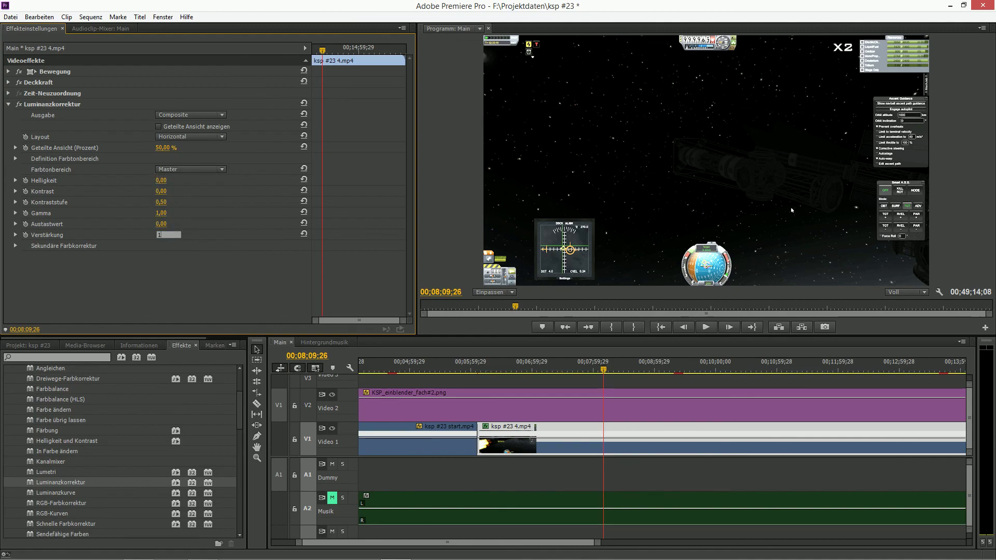
{"action": "key", "text": "Return"}
Test a Verstärkung of 1,50 on the Schatten range and return it to 1,00.
{"action": "left_click", "coordinate": [185, 170]}
{"action": "left_click", "coordinate": [177, 191]}
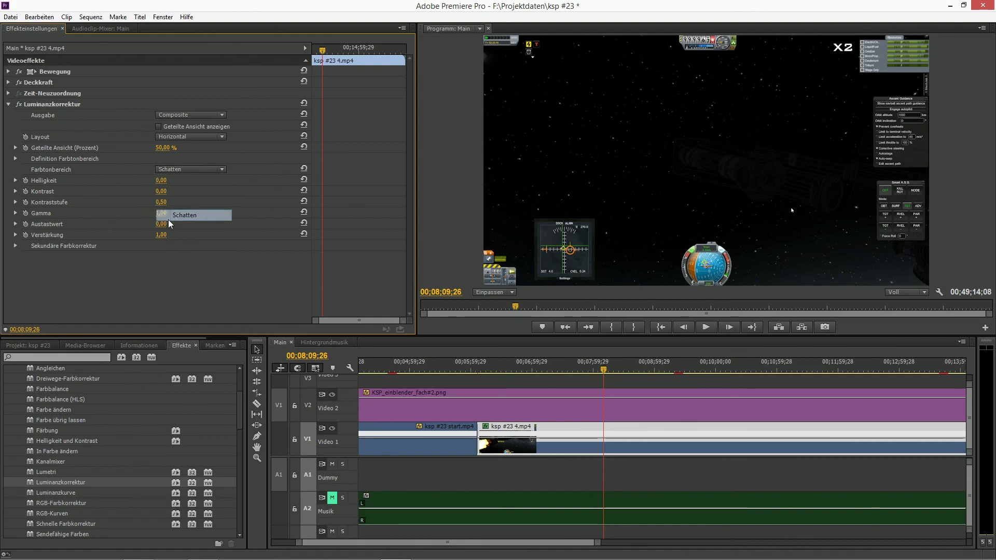
{"action": "left_click", "coordinate": [162, 234]}
{"action": "type", "text": "1,"}
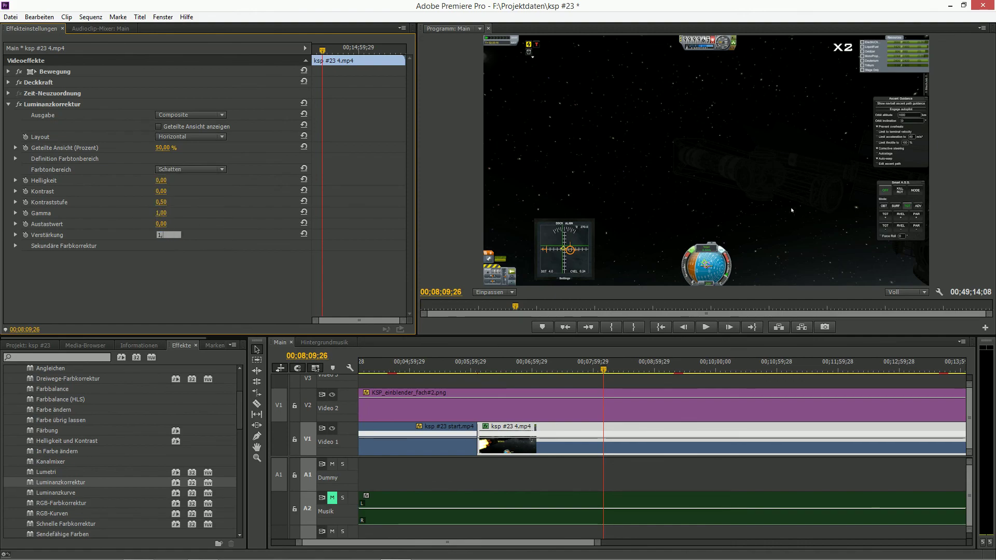
{"action": "type", "text": "50"}
{"action": "key", "text": "Return"}
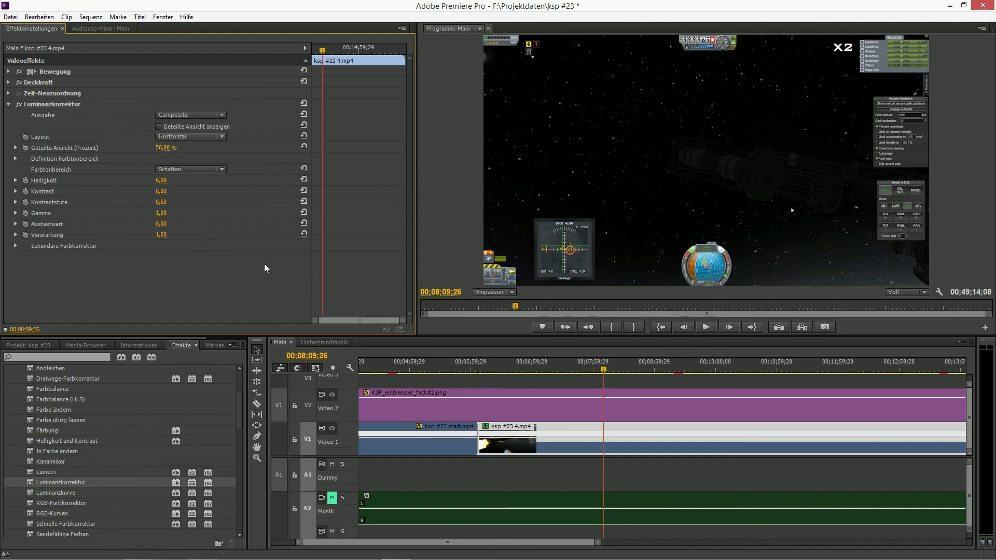
{"action": "key", "text": "Return"}
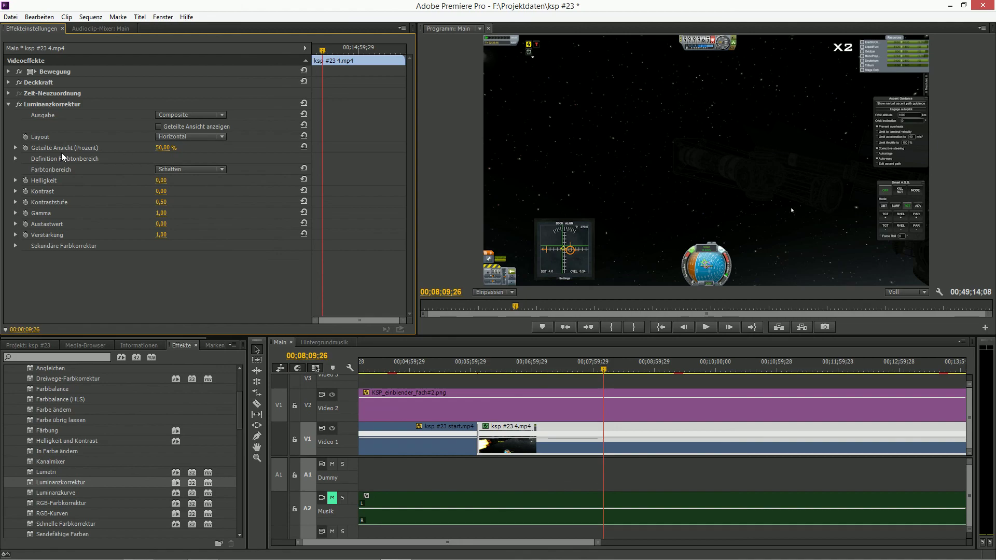
Inspect Definition Farbtonbereich, retest a higher Verstärkung for Schatten and reset it to 1.
{"action": "left_click", "coordinate": [16, 159]}
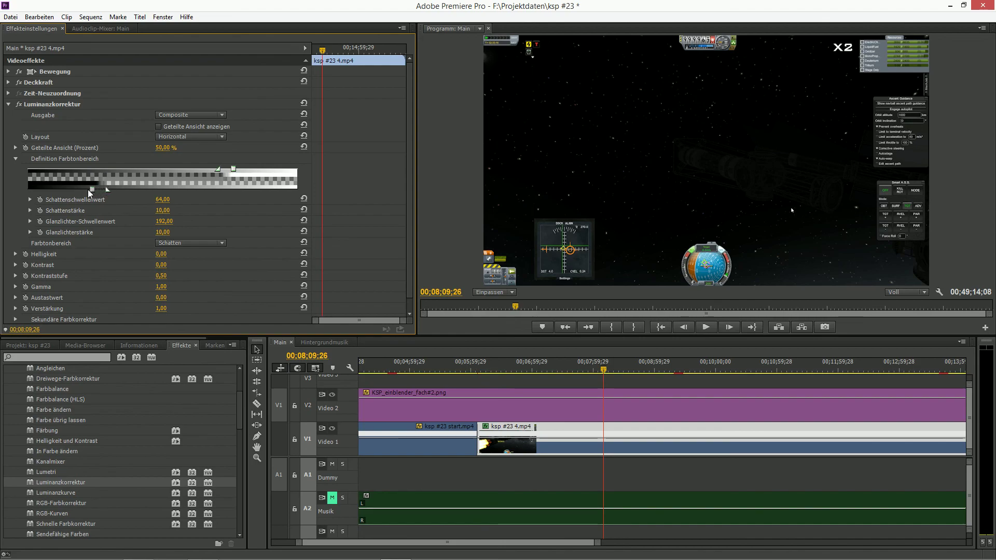
{"action": "left_click", "coordinate": [16, 160]}
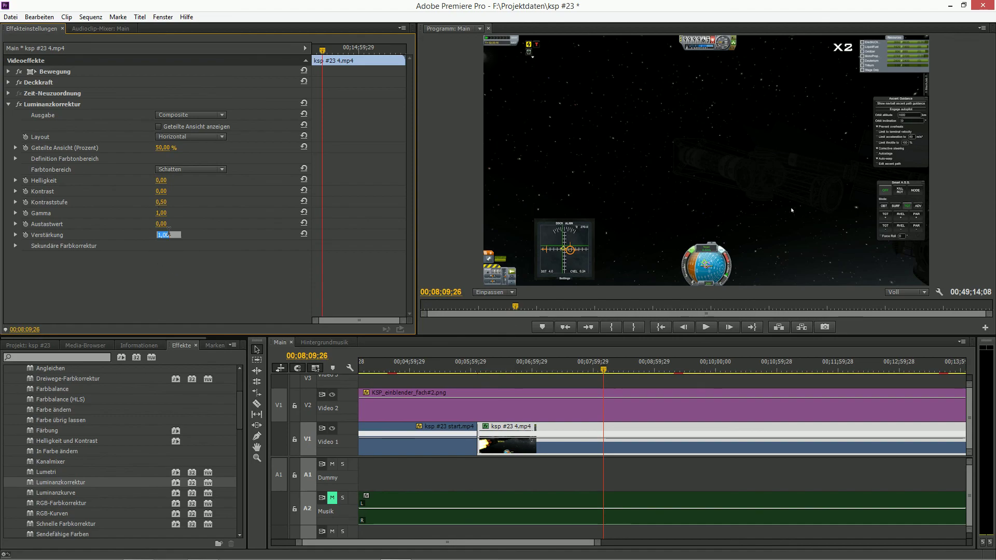
{"action": "type", "text": "1,2"}
{"action": "key", "text": "Return"}
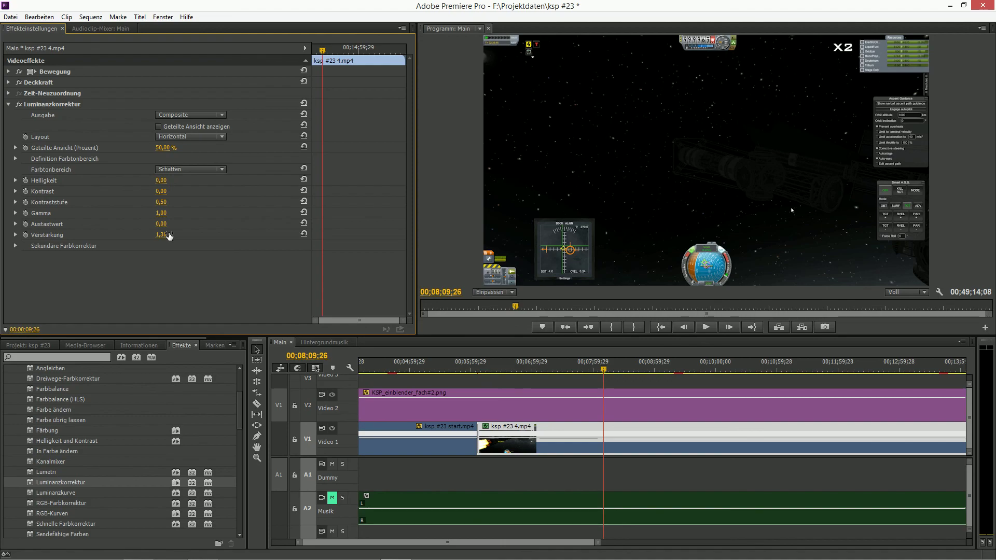
{"action": "type", "text": "1"}
{"action": "key", "text": "Return"}
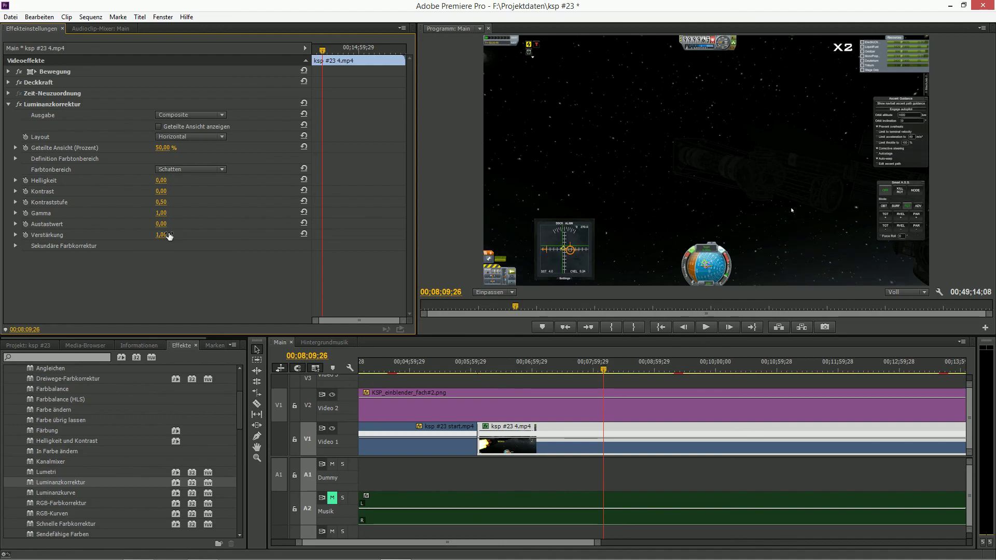
Switch Luminanzkorrektur's Farbtonbereich to Glanzlichter and set its Verstärkung to 1,50.
{"action": "left_click", "coordinate": [173, 169]}
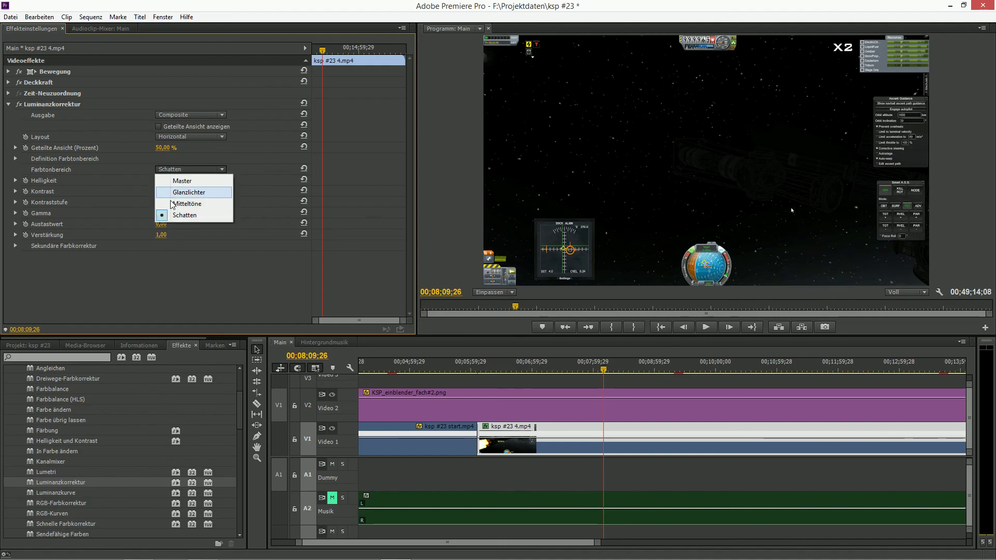
{"action": "left_click", "coordinate": [176, 192]}
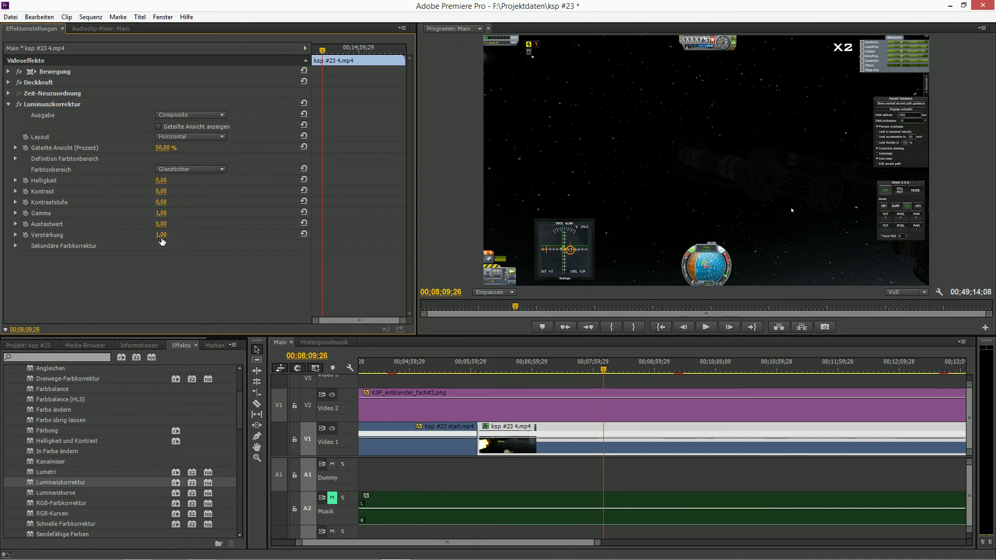
{"action": "type", "text": "1,50"}
{"action": "key", "text": "Return"}
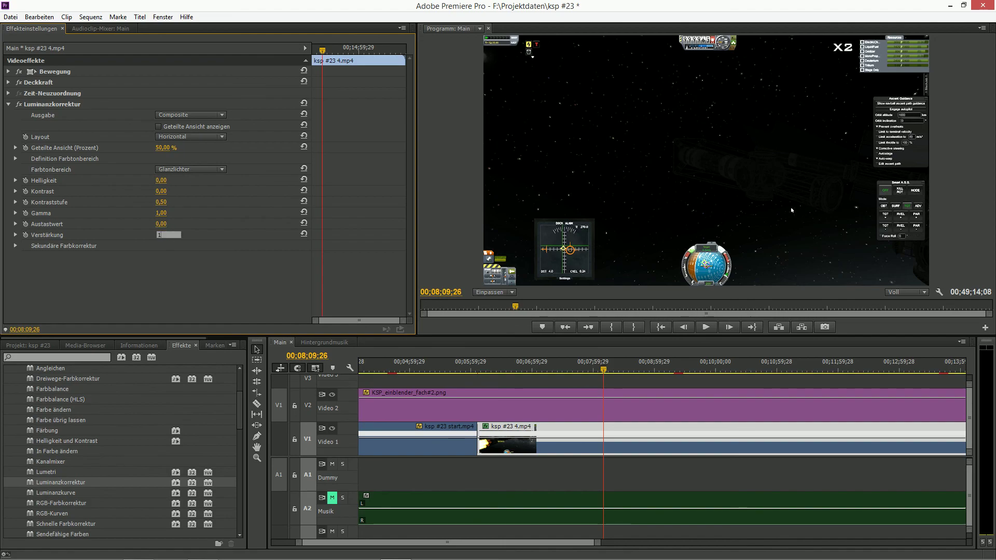
Reset Glanzlichter's Verstärkung to 1, test a Verstärkung of 1,5 on Mitteltöne and undo it.
{"action": "key", "text": "Return"}
{"action": "left_click", "coordinate": [174, 169]}
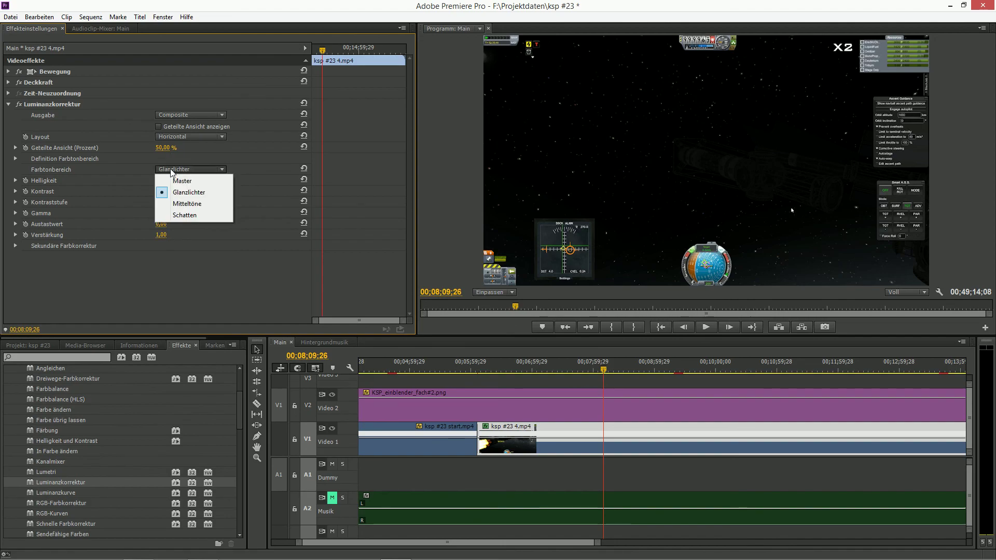
{"action": "left_click", "coordinate": [171, 203]}
{"action": "left_click", "coordinate": [166, 234]}
{"action": "type", "text": "1,"}
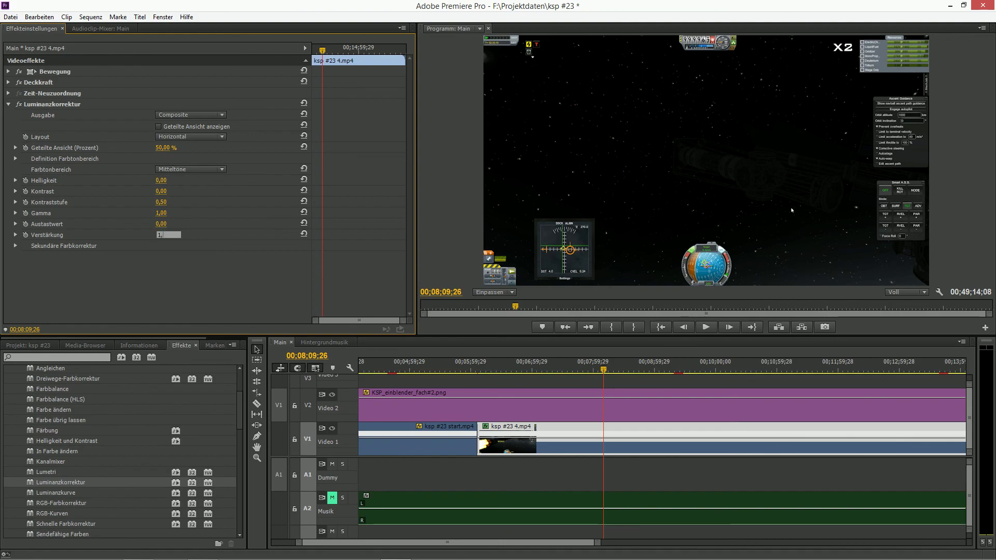
{"action": "type", "text": "5"}
{"action": "key", "text": "Return"}
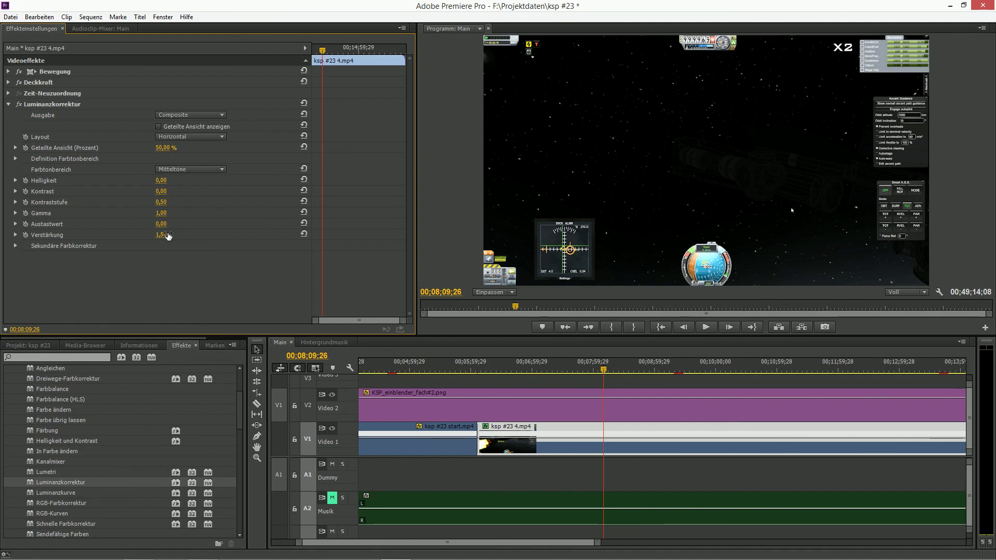
{"action": "key", "text": "ctrl+z"}
Switch Luminanzkorrektur's Farbtonbereich to Master and set its Verstärkung to 1,4.
{"action": "left_click", "coordinate": [184, 169]}
{"action": "left_click", "coordinate": [171, 179]}
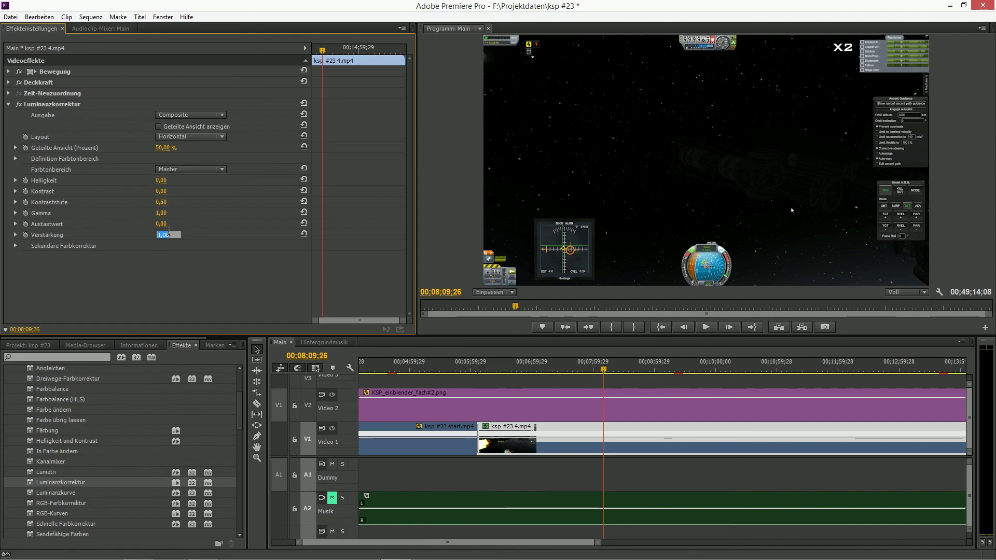
{"action": "type", "text": "1,4"}
{"action": "key", "text": "Return"}
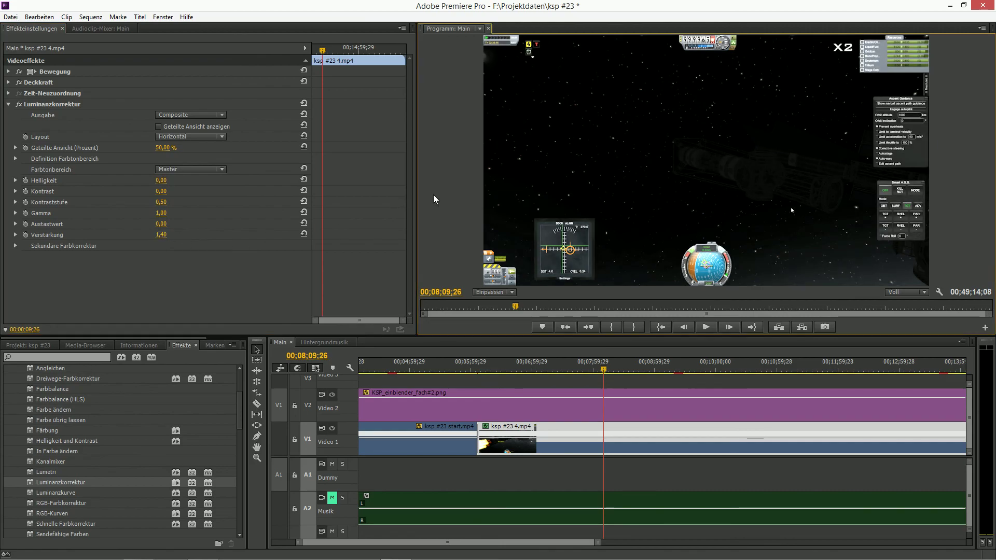
Play the brightened docking footage from 00;08;09;26 in the maximised program monitor and check its visibility.
{"action": "key", "text": "grave"}
{"action": "key", "text": "space"}
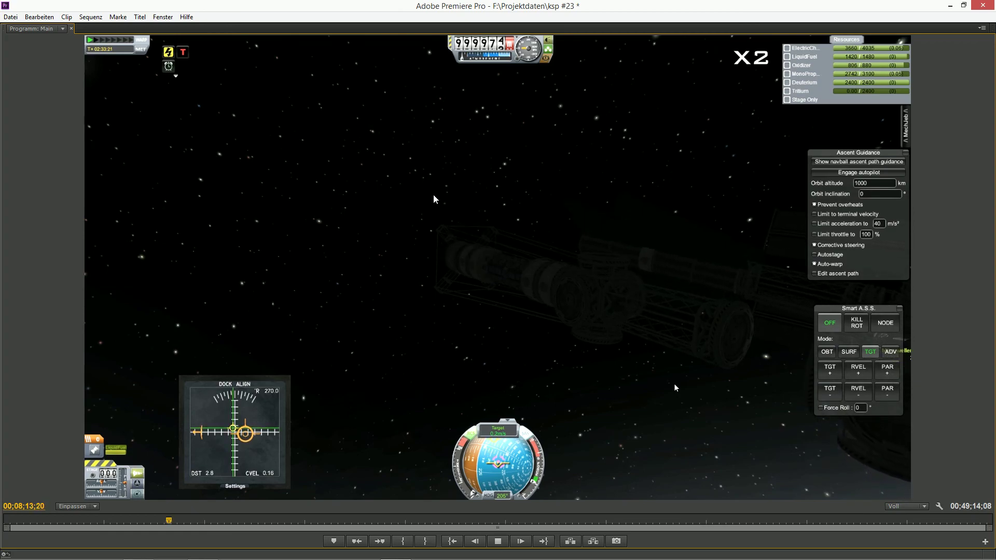
{"action": "key", "text": "grave"}
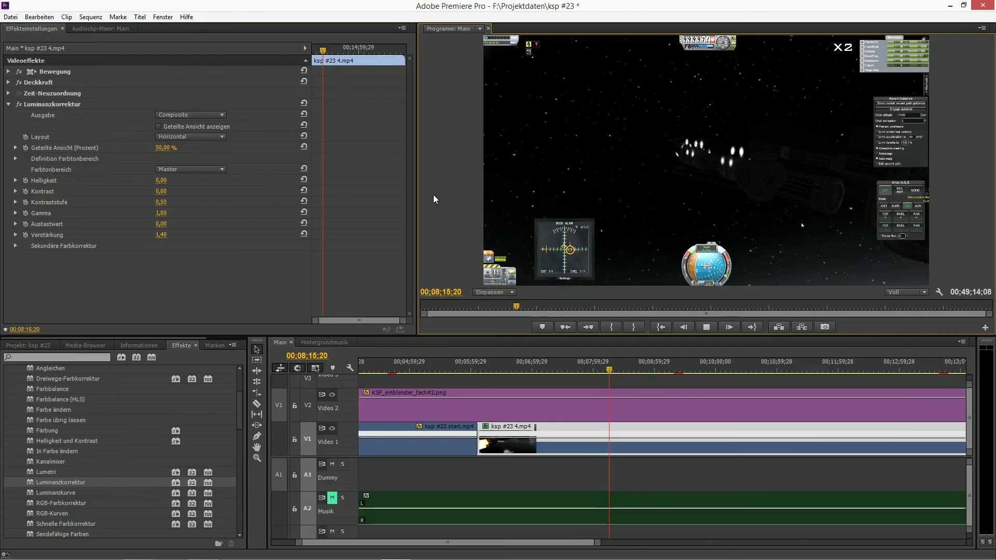
{"action": "key", "text": "space"}
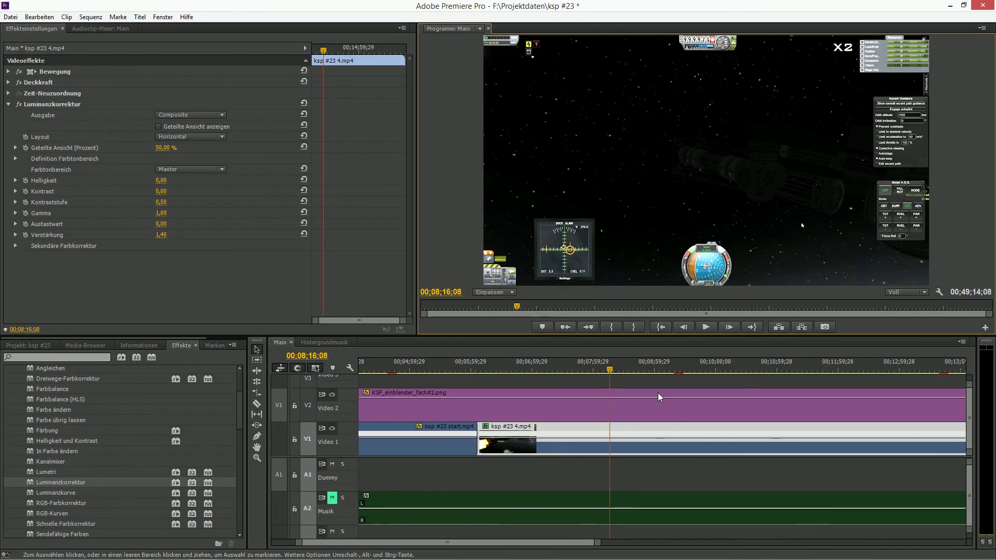
Play across the cut from ksp #23 start.mp4 into ksp #23 4.mp4 and compare their brightness in the enlarged preview.
{"action": "left_click_drag", "start_coordinate": [612, 368], "coordinate": [470, 368]}
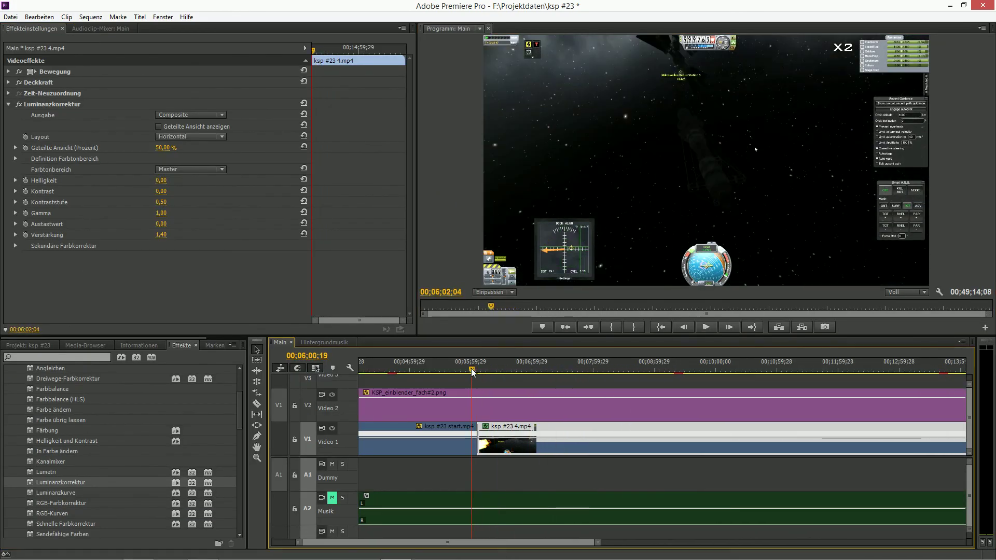
{"action": "key", "text": "space"}
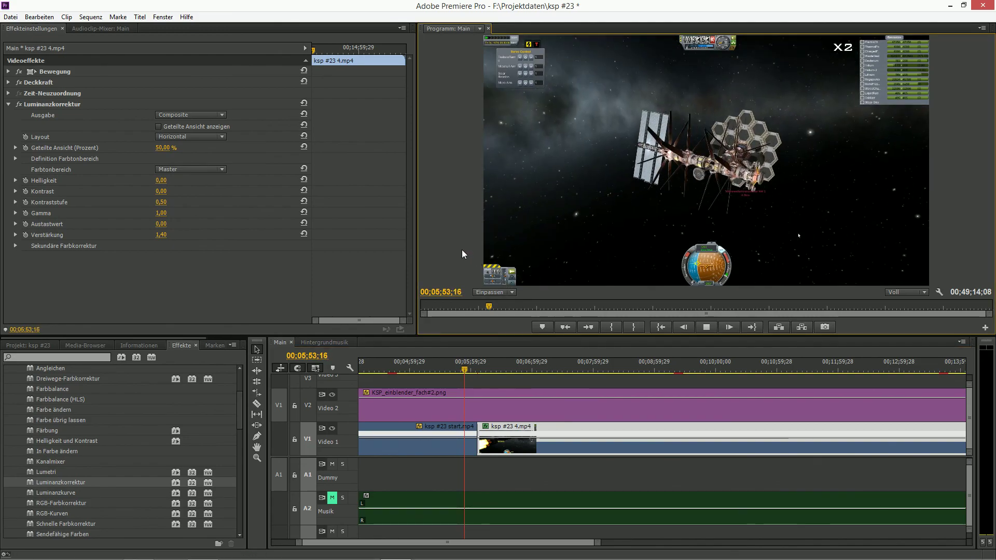
{"action": "key", "text": "grave"}
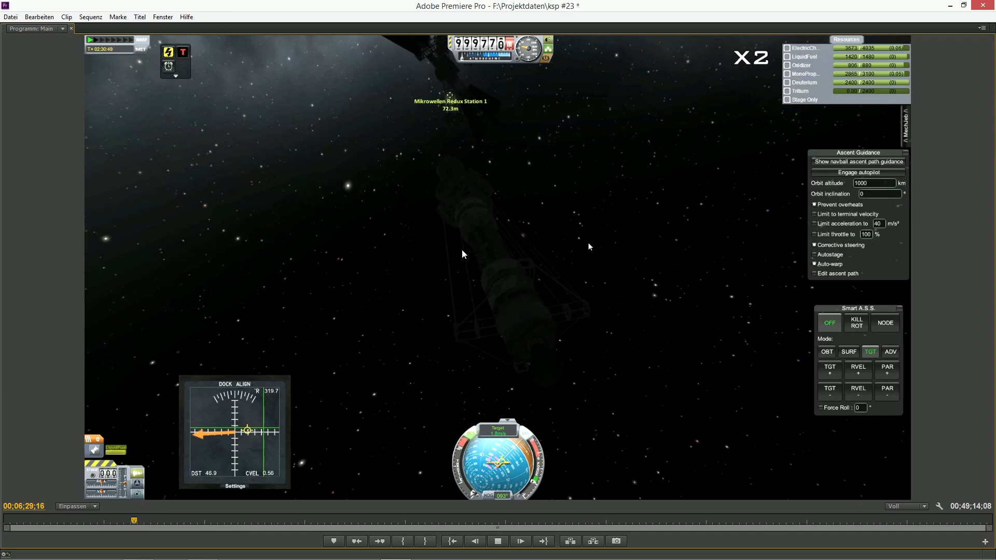
{"action": "key", "text": "grave"}
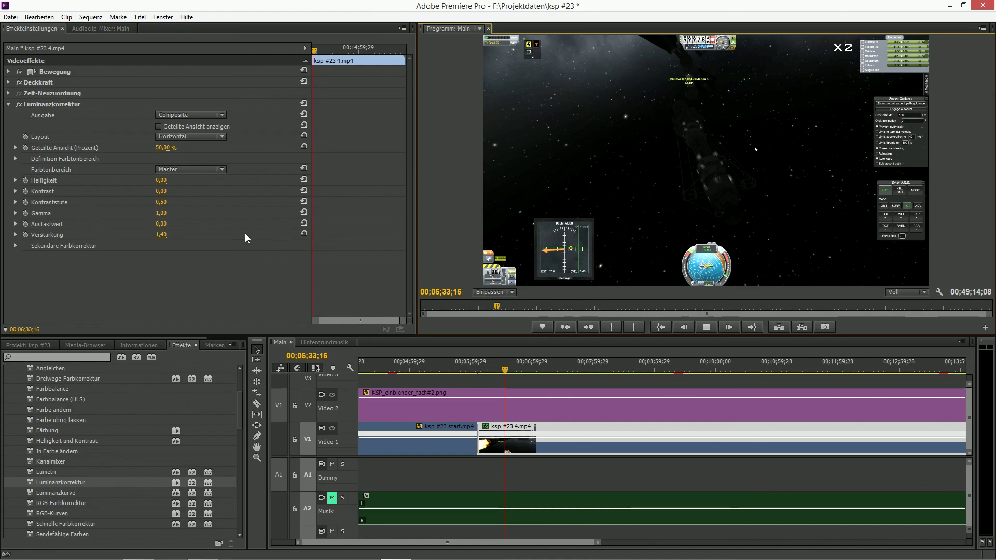
Start keyframing Luminanzkorrektur's Verstärkung at 00;08;26;20 and set it to 1,00 at 00;08;38;06.
{"action": "left_click_drag", "start_coordinate": [505, 367], "coordinate": [572, 382]}
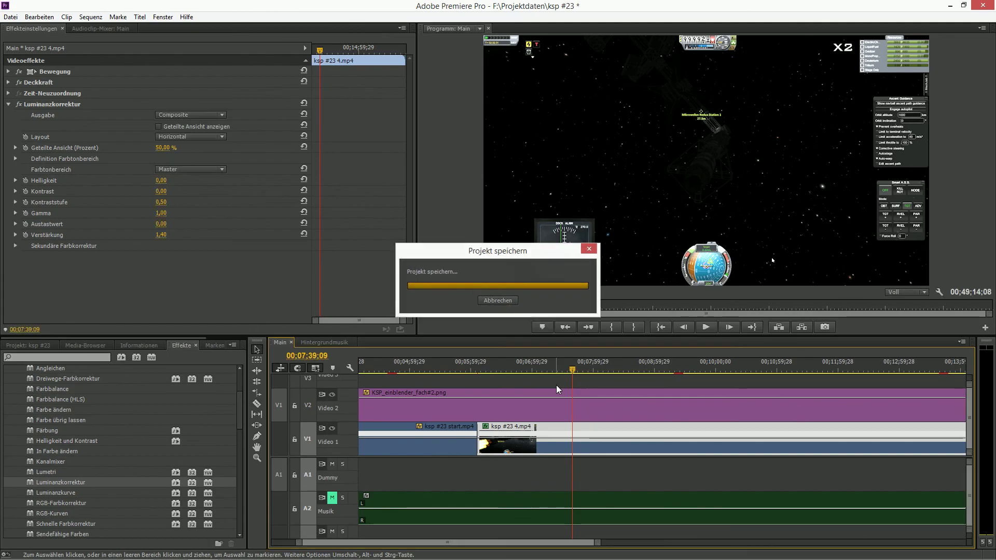
{"action": "key", "text": "space"}
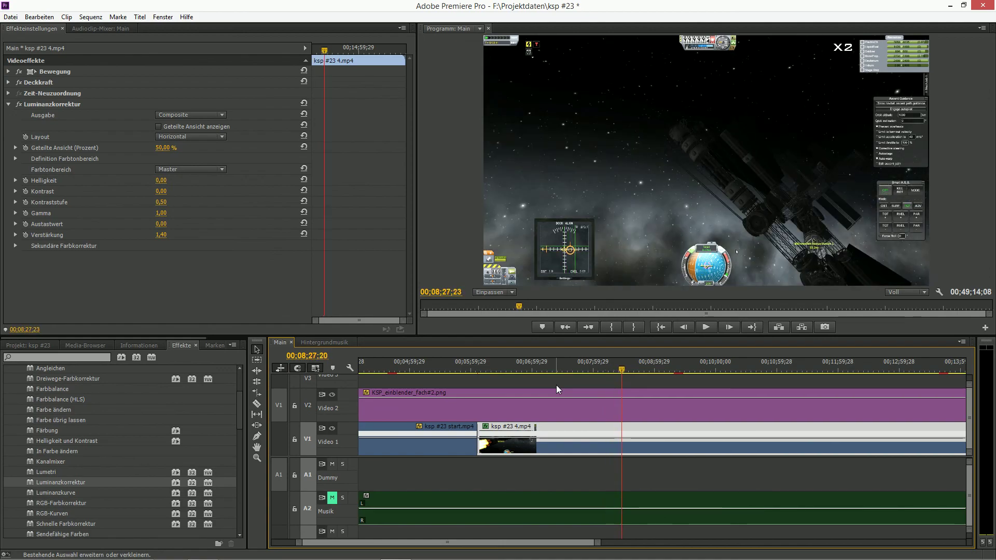
{"action": "key", "text": "j"}
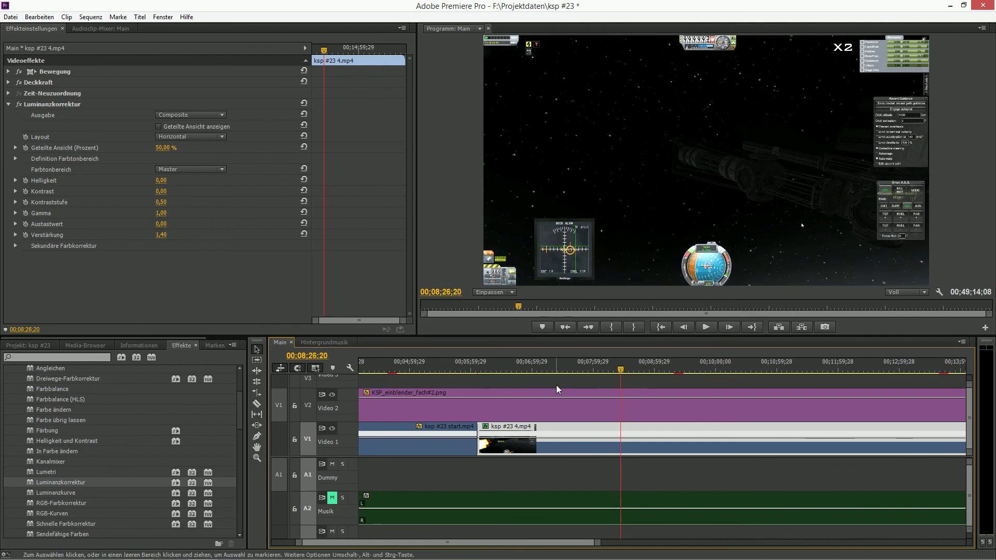
{"action": "left_click", "coordinate": [25, 234]}
{"action": "key", "text": "space"}
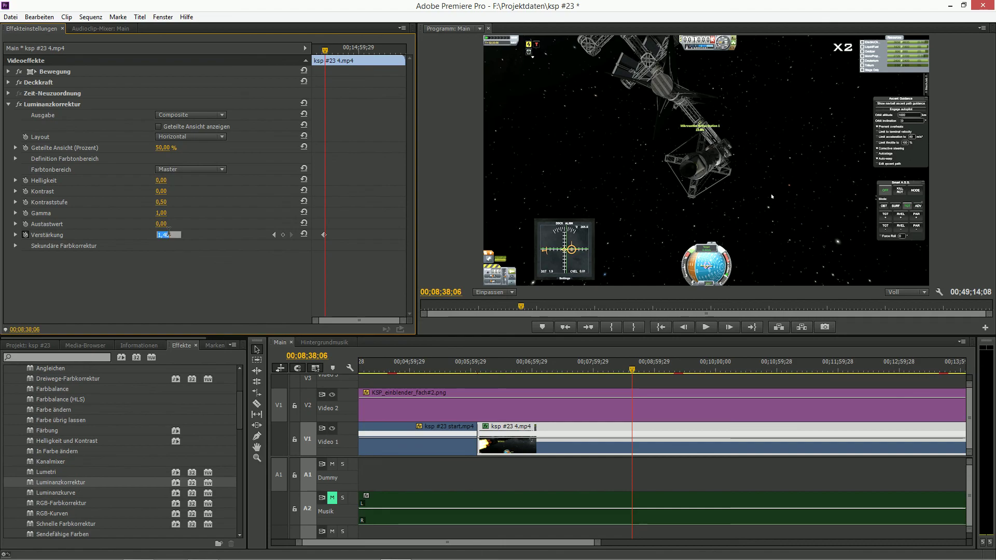
{"action": "left_click_drag", "start_coordinate": [162, 234], "coordinate": [169, 236]}
Shift the first Verstärkung keyframe to 00;08;31;21.
{"action": "mouse_move", "coordinate": [632, 370]}
{"action": "left_mouse_down"}
{"action": "mouse_move", "coordinate": [570, 380]}
{"action": "mouse_move", "coordinate": [626, 378]}
{"action": "left_mouse_up"}
{"action": "left_click_drag", "start_coordinate": [400, 320], "coordinate": [350, 317]}
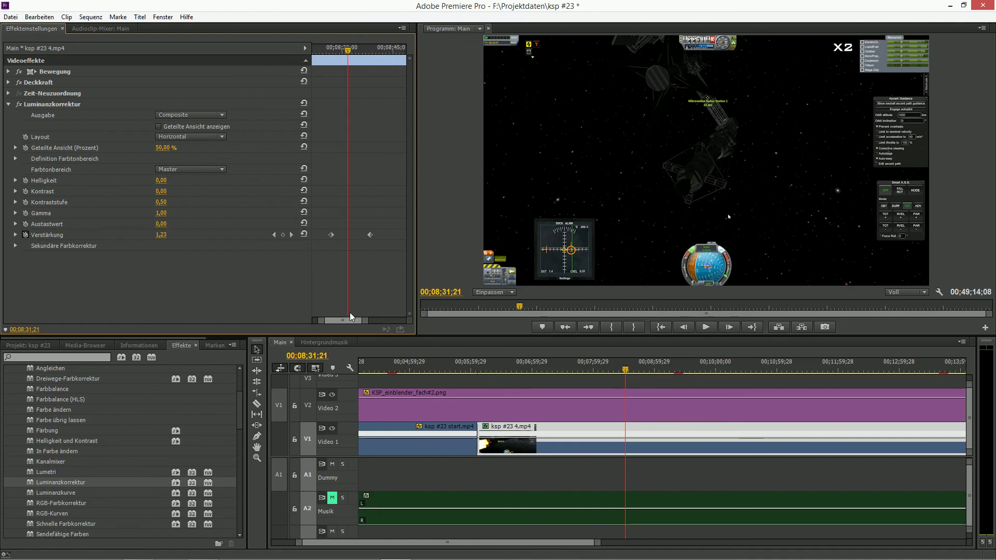
{"action": "left_click_drag", "start_coordinate": [333, 235], "coordinate": [348, 235]}
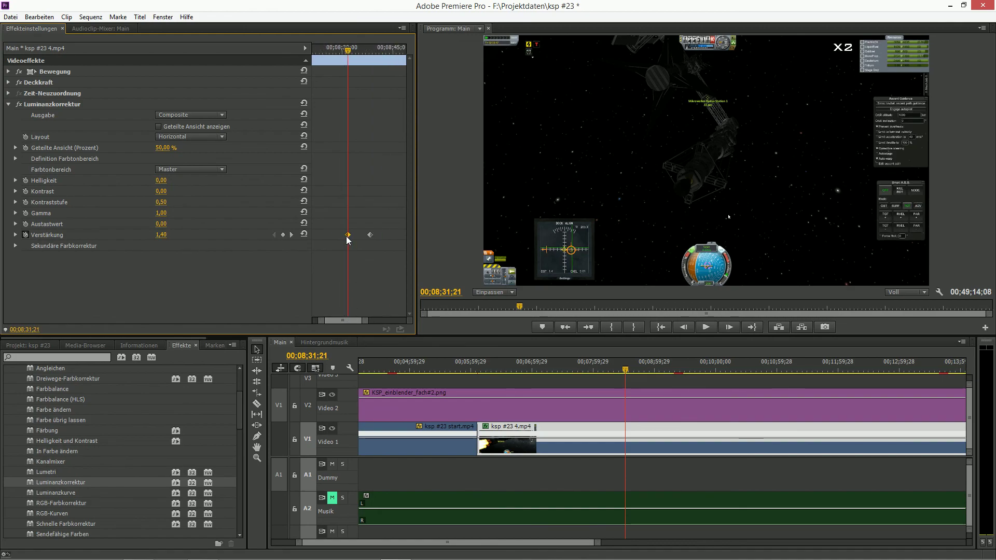
Preview the keyframed brightness fade, and replay the dark footage from 00;08;05;05 in the maximised program monitor.
{"action": "key", "text": "space"}
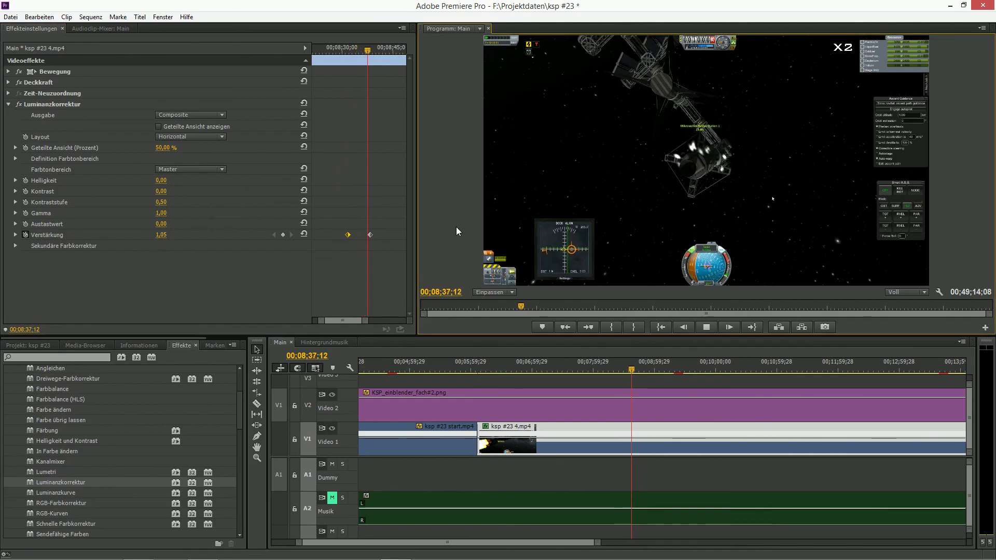
{"action": "key", "text": "grave"}
{"action": "key", "text": "space"}
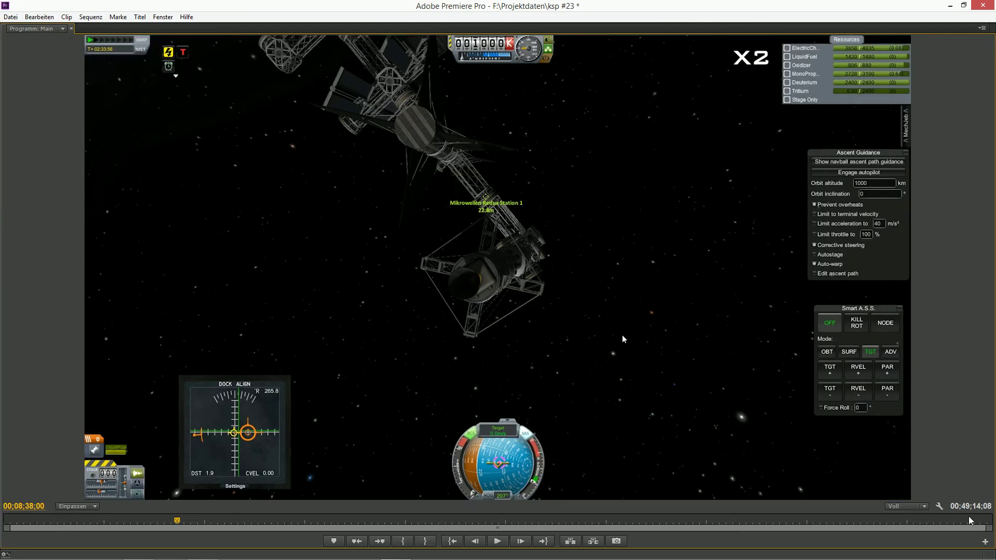
{"action": "left_click_drag", "start_coordinate": [181, 523], "coordinate": [167, 523]}
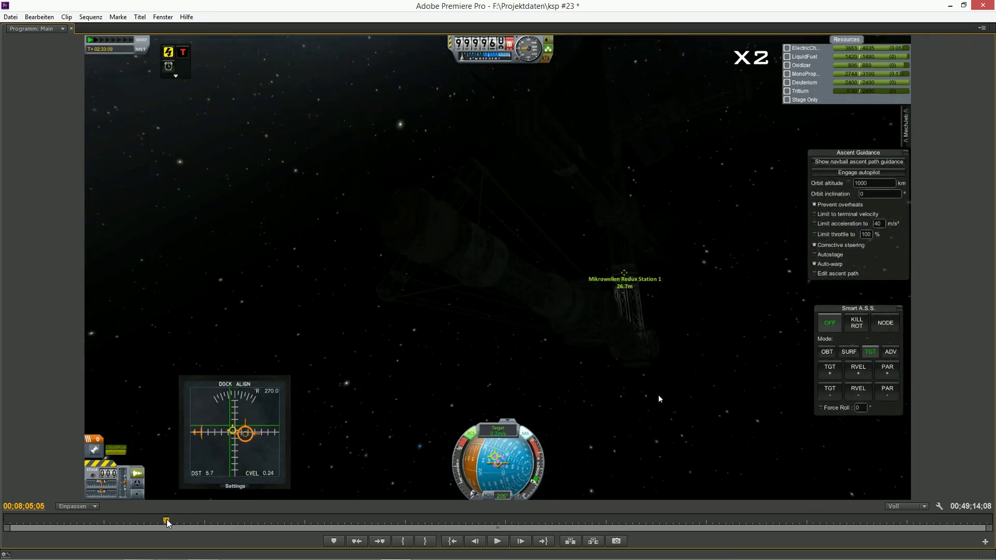
{"action": "key", "text": "space"}
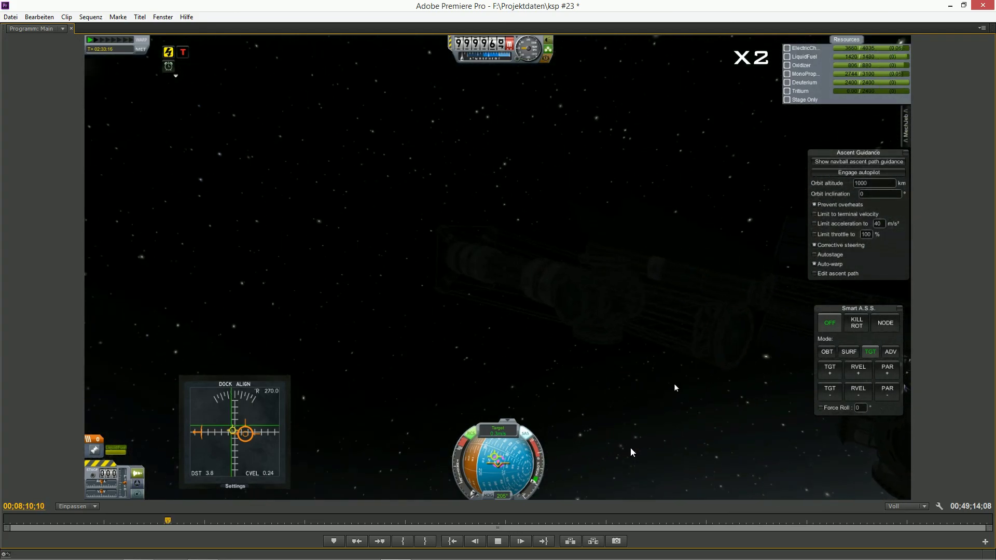
{"action": "key", "text": "space"}
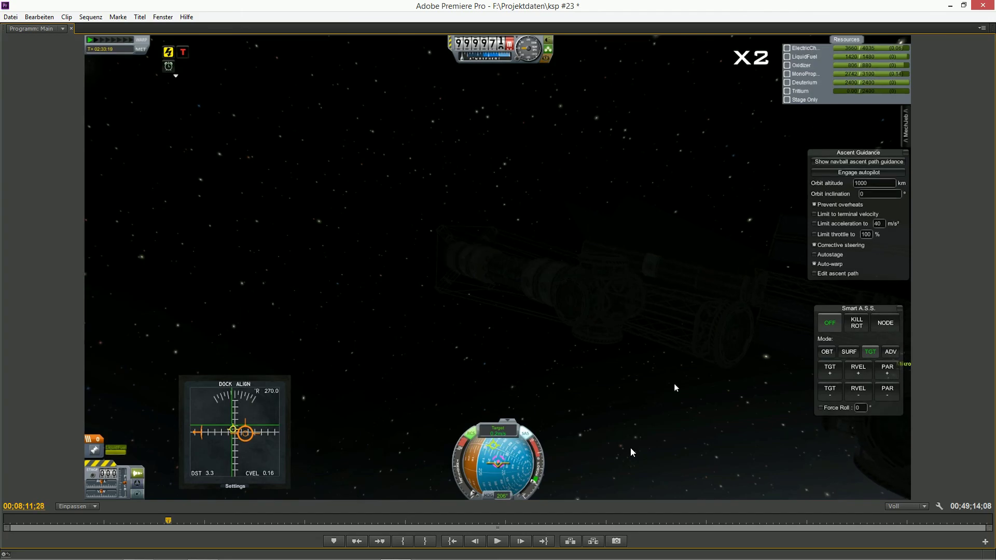
{"action": "key", "text": "grave"}
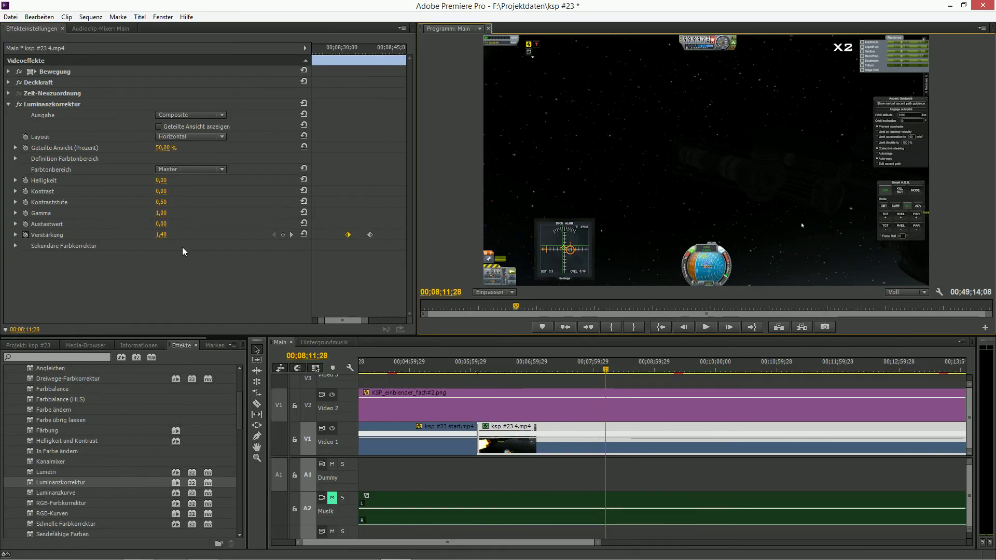
Set the first Verstärkung keyframe at 00;08;31;21 to 2,00 and scrub through the footage around both keyframes.
{"action": "mouse_move", "coordinate": [348, 319]}
{"action": "left_mouse_down"}
{"action": "mouse_move", "coordinate": [332, 322]}
{"action": "mouse_move", "coordinate": [342, 316]}
{"action": "left_mouse_up"}
{"action": "left_click", "coordinate": [292, 235]}
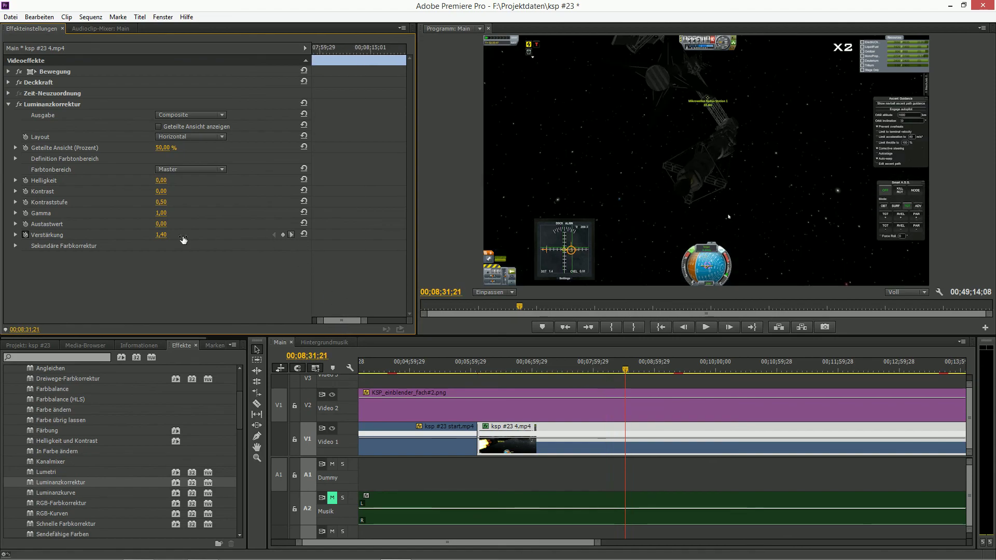
{"action": "left_click", "coordinate": [166, 235]}
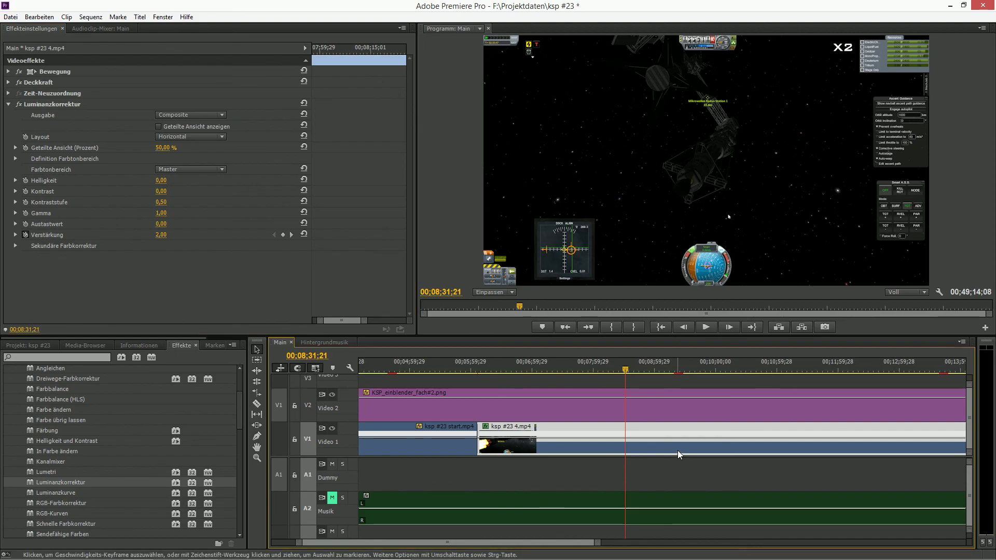
{"action": "left_click_drag", "start_coordinate": [343, 322], "coordinate": [343, 325]}
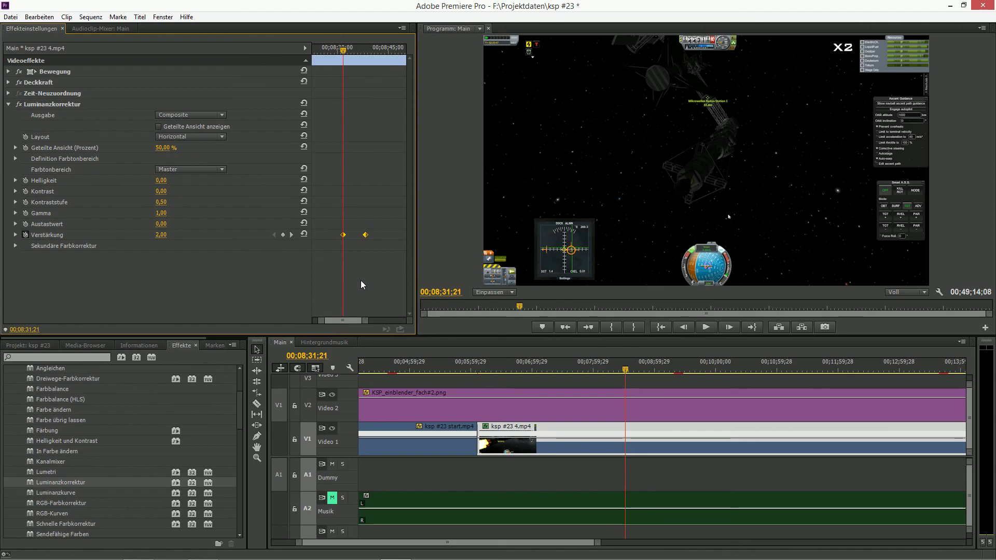
{"action": "left_click", "coordinate": [291, 235]}
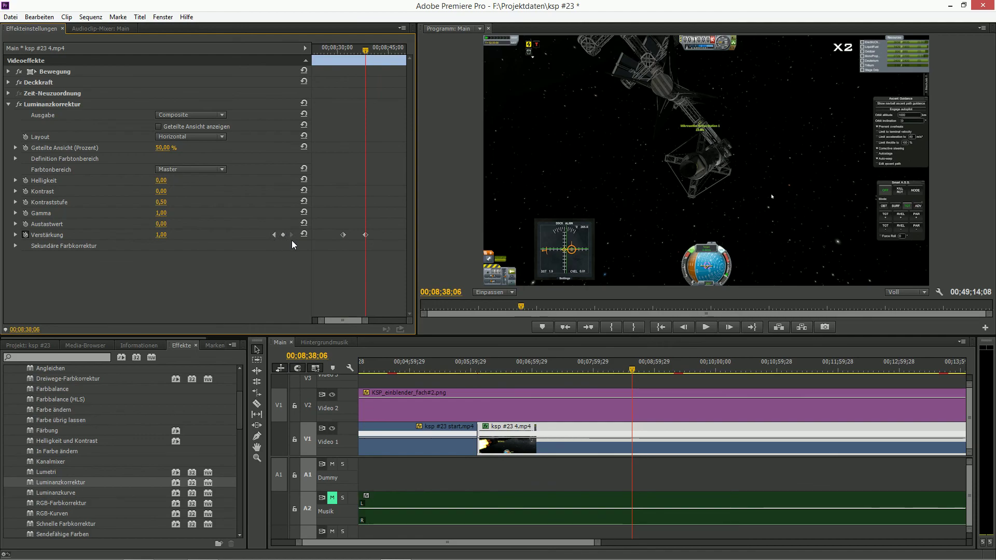
{"action": "left_click_drag", "start_coordinate": [369, 54], "coordinate": [294, 123]}
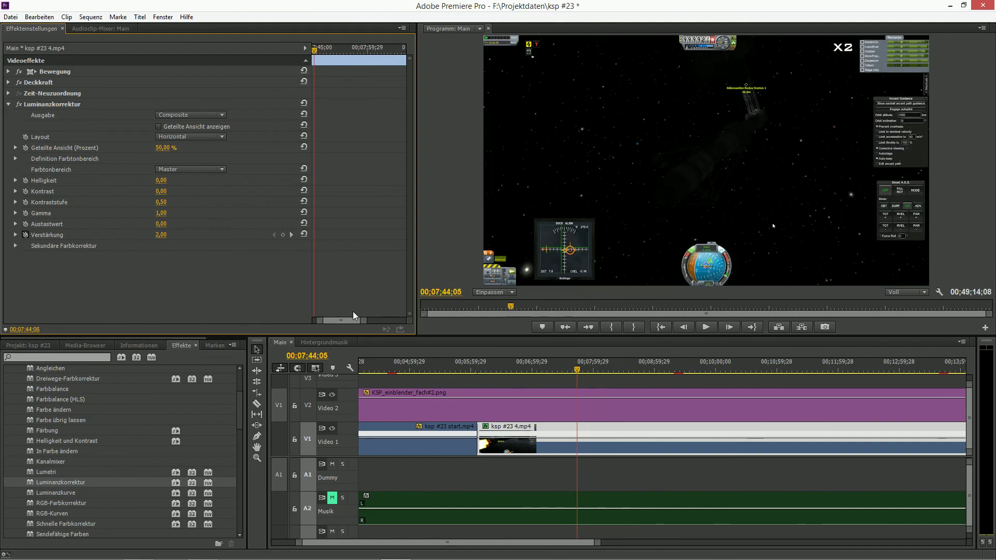
Delete both Verstärkung keyframes of Luminanzkorrektur.
{"action": "left_click", "coordinate": [291, 235]}
{"action": "left_click", "coordinate": [292, 235]}
{"action": "left_click_drag", "start_coordinate": [330, 221], "coordinate": [405, 255]}
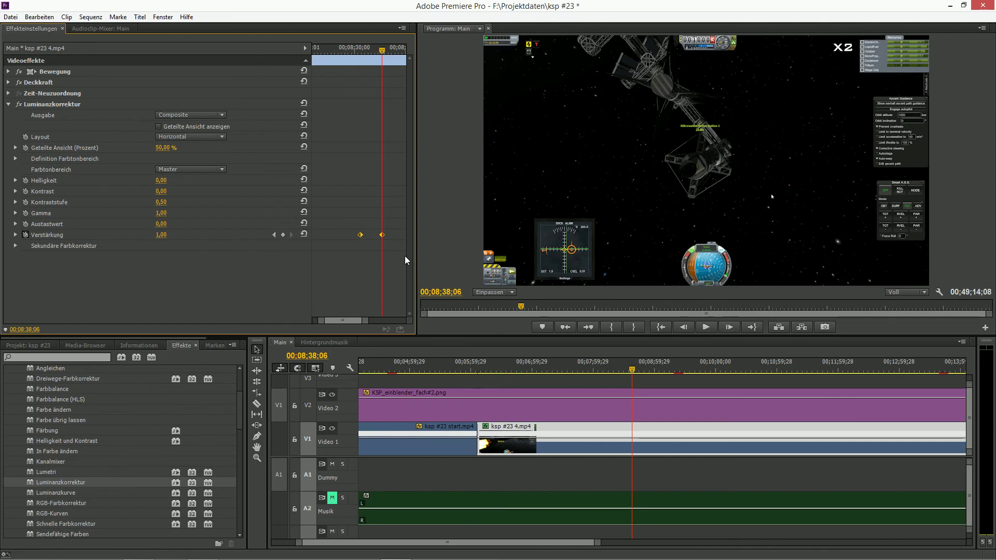
{"action": "key", "text": "Delete"}
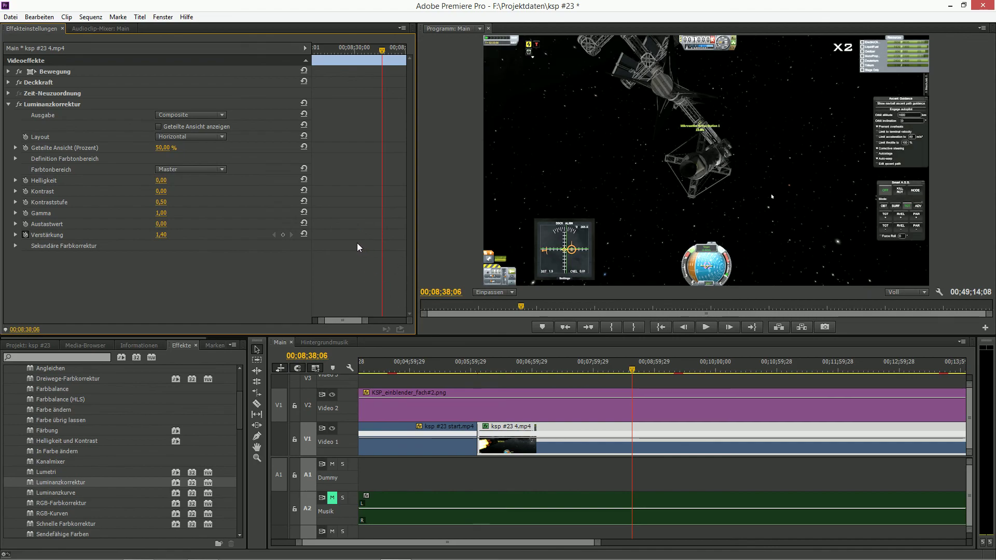
Recheck the footage around 00;08;25;03 and remove the Luminanzkorrektur effect from ksp #23 4.mp4.
{"action": "left_click_drag", "start_coordinate": [632, 370], "coordinate": [620, 374]}
{"action": "key", "text": "space"}
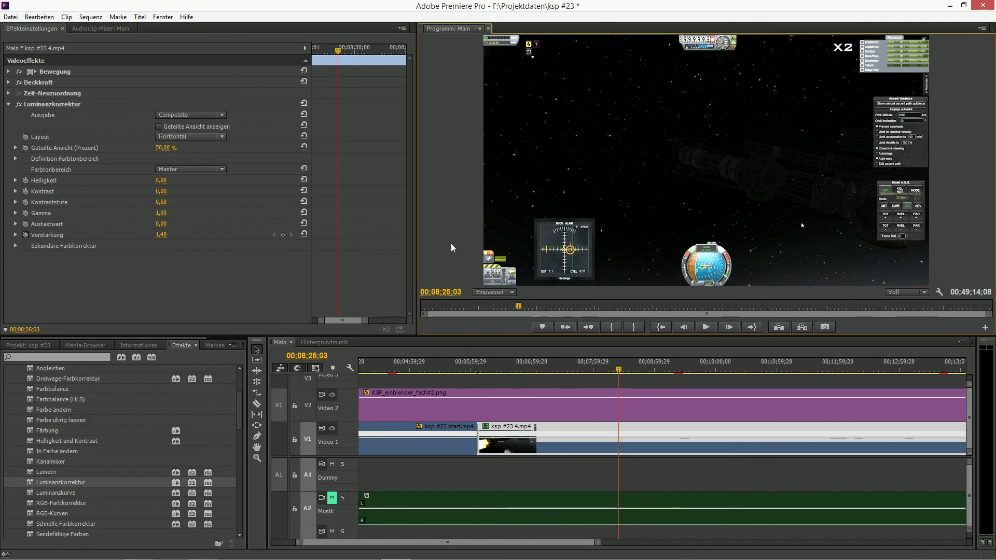
{"action": "key", "text": "grave"}
{"action": "key", "text": "grave"}
{"action": "left_click", "coordinate": [60, 102]}
{"action": "key", "text": "Delete"}
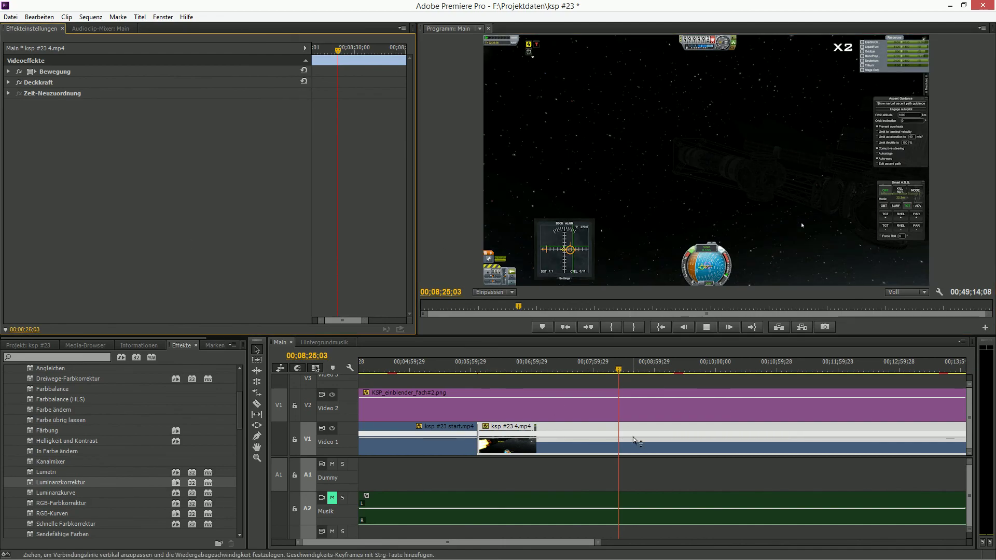
Play the uncorrected footage from 00;08;25;03 in the maximised program monitor and check its brightness.
{"action": "left_click", "coordinate": [452, 236]}
{"action": "key", "text": "grave"}
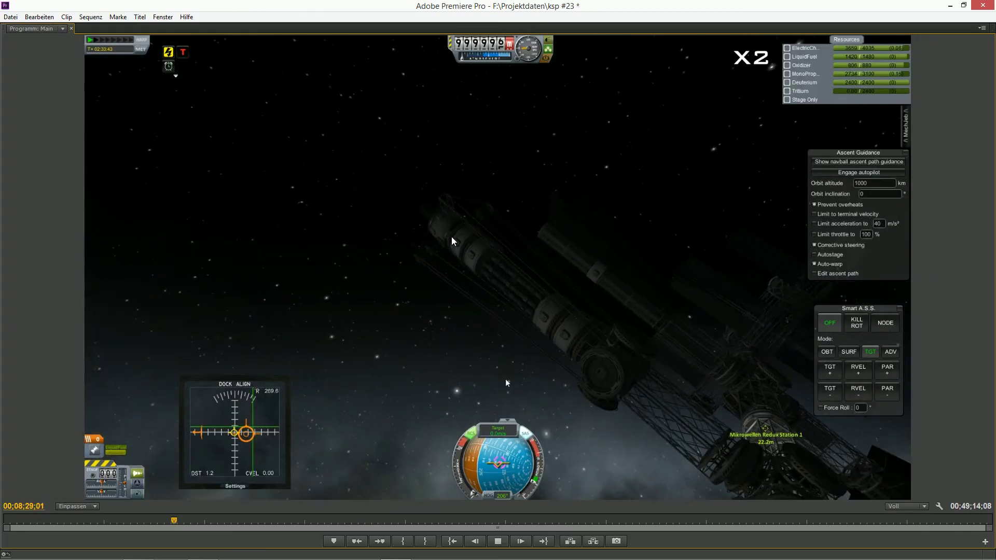
{"action": "key", "text": "grave"}
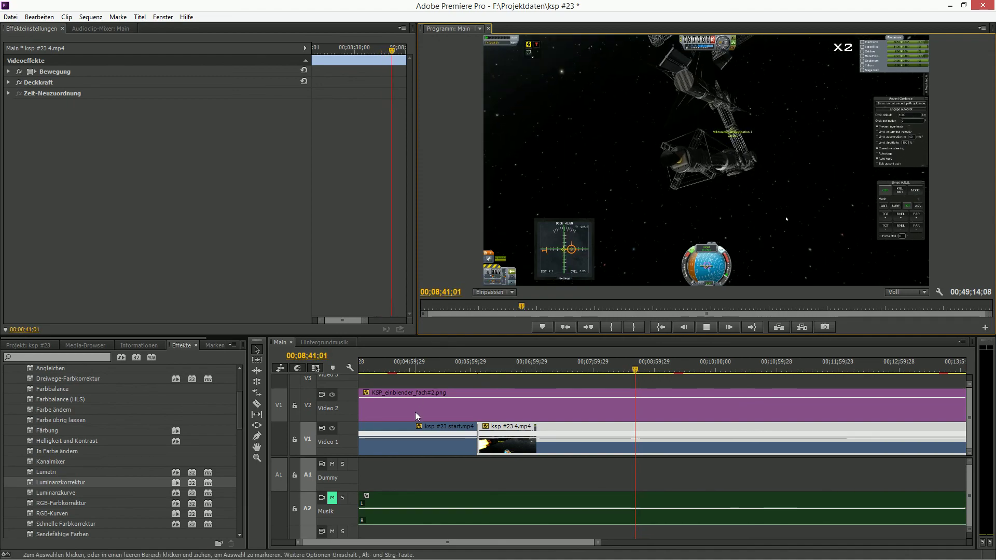
Stop the playback and cut ksp #23 4.mp4 on Video 1 at 00;16;08;22.
{"action": "left_click_drag", "start_coordinate": [597, 543], "coordinate": [755, 551]}
{"action": "left_click_drag", "start_coordinate": [713, 414], "coordinate": [886, 413]}
{"action": "key", "text": "space"}
{"action": "left_click_drag", "start_coordinate": [525, 373], "coordinate": [661, 381]}
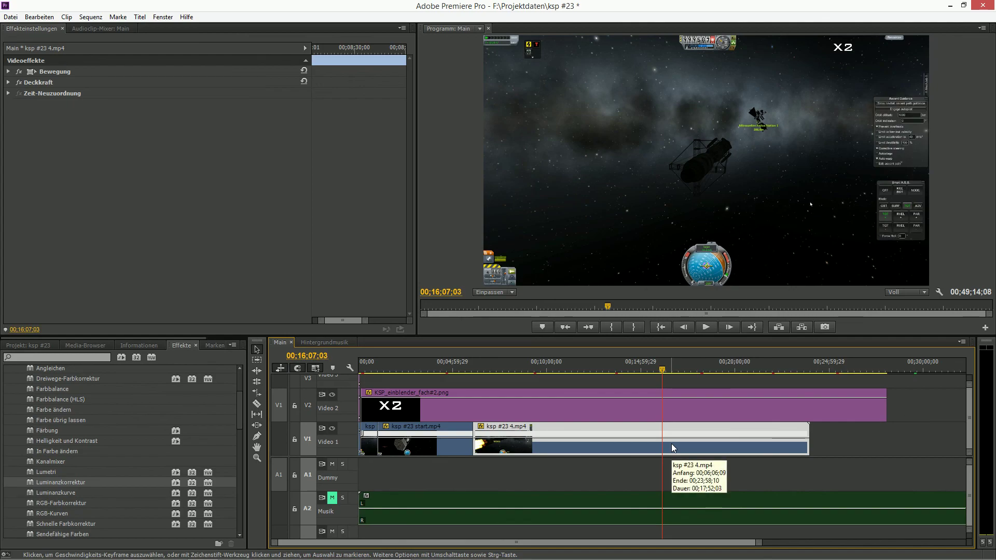
{"action": "mouse_move", "coordinate": [665, 369]}
{"action": "left_mouse_down"}
{"action": "mouse_move", "coordinate": [720, 359]}
{"action": "mouse_move", "coordinate": [663, 368]}
{"action": "left_mouse_up"}
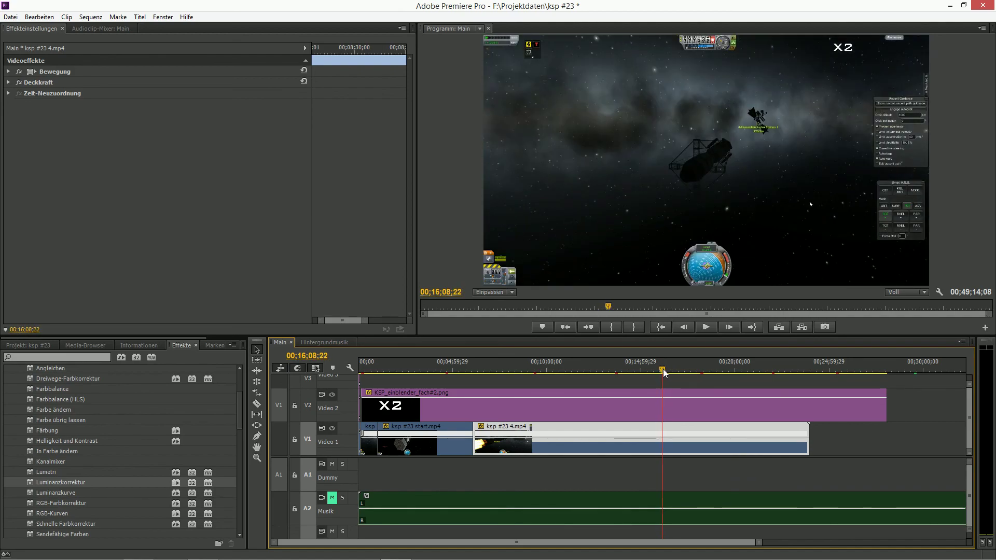
{"action": "key", "text": "c"}
{"action": "left_click", "coordinate": [663, 432]}
{"action": "key", "text": "v"}
Check the transition at the start of ksp #23 4.mp4, then delete the part before the new cut and close the gap.
{"action": "left_click", "coordinate": [612, 443]}
{"action": "left_click_drag", "start_coordinate": [752, 543], "coordinate": [588, 549]}
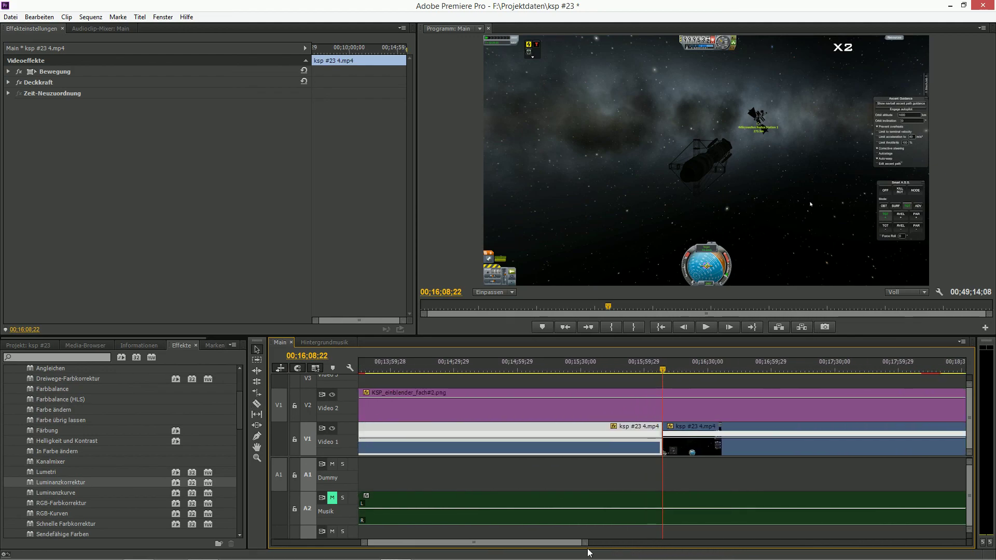
{"action": "scroll", "coordinate": [538, 498], "scroll_direction": "up", "scroll_amount": 10}
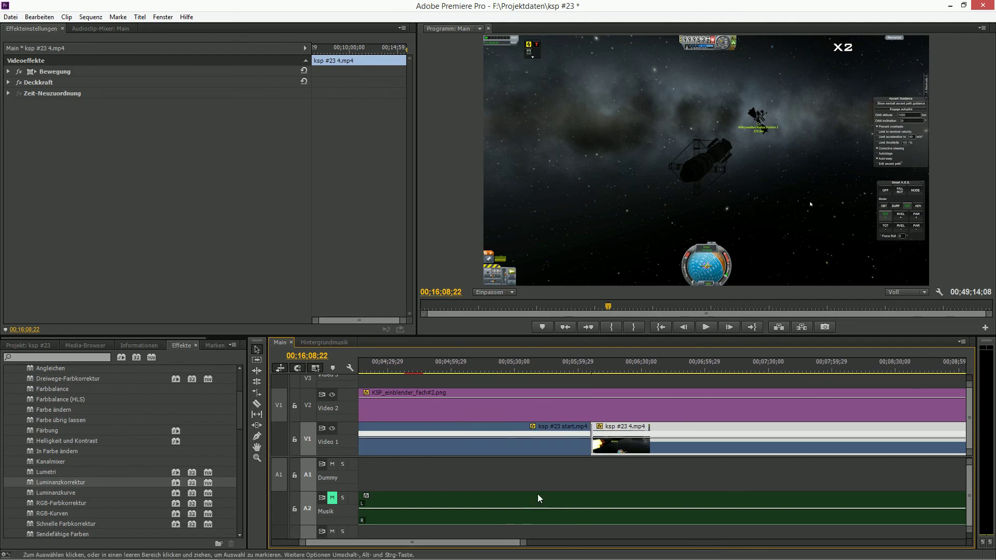
{"action": "left_click", "coordinate": [594, 445]}
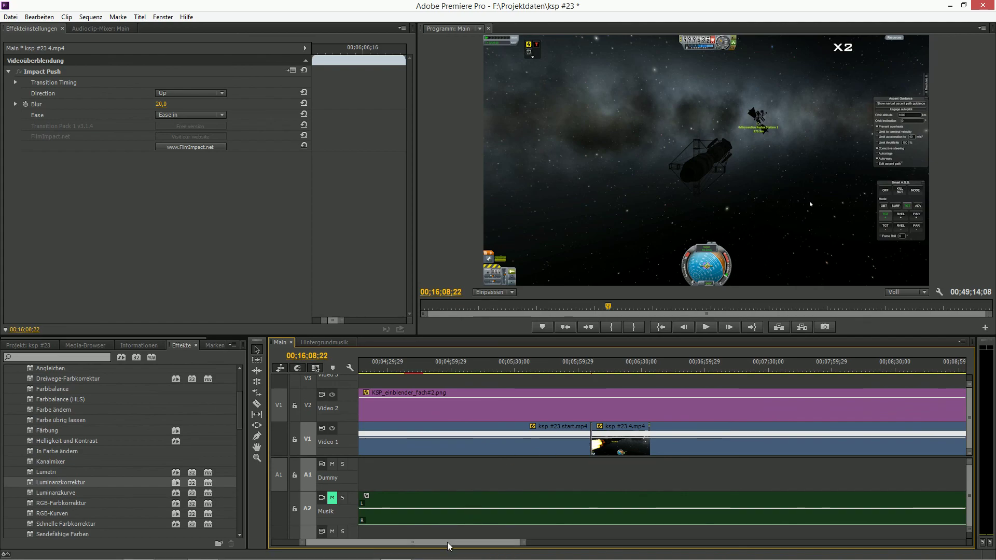
{"action": "left_click_drag", "start_coordinate": [450, 543], "coordinate": [472, 542]}
{"action": "left_click", "coordinate": [537, 455]}
{"action": "right_click", "coordinate": [539, 449]}
{"action": "left_click", "coordinate": [567, 455]}
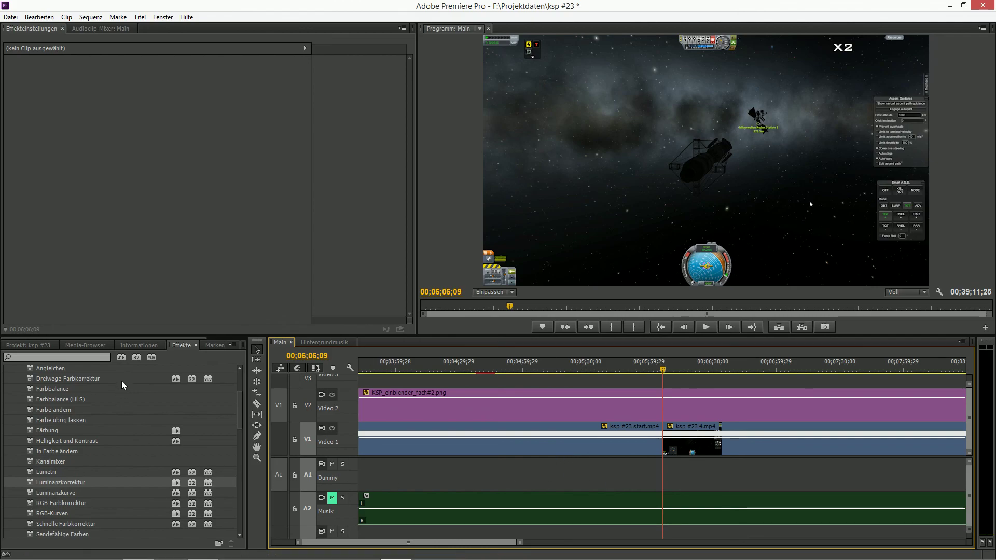
Apply the Impact Push transition to the start of ksp #23 4.mp4 at 00;06;06;09.
{"action": "left_click_drag", "start_coordinate": [242, 416], "coordinate": [232, 508]}
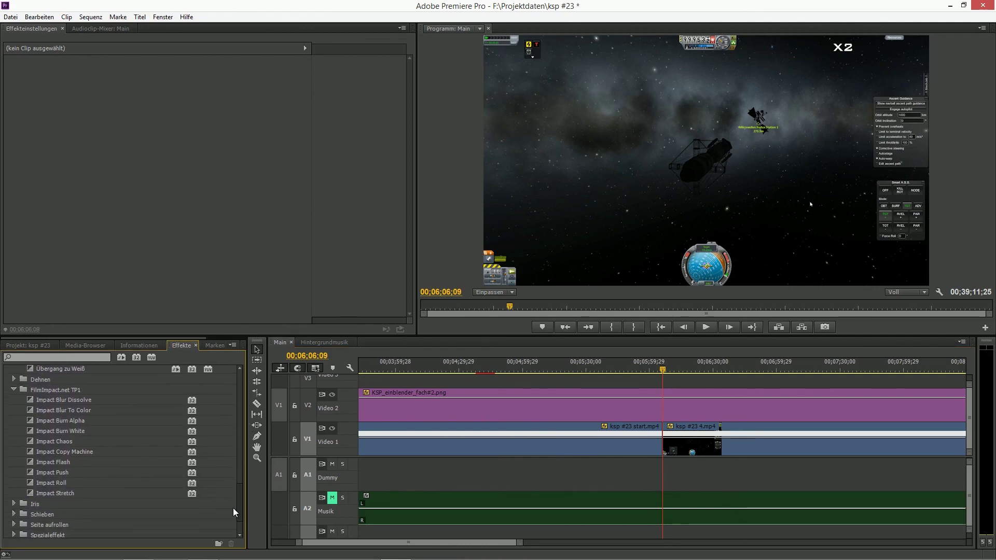
{"action": "left_click_drag", "start_coordinate": [68, 474], "coordinate": [291, 491]}
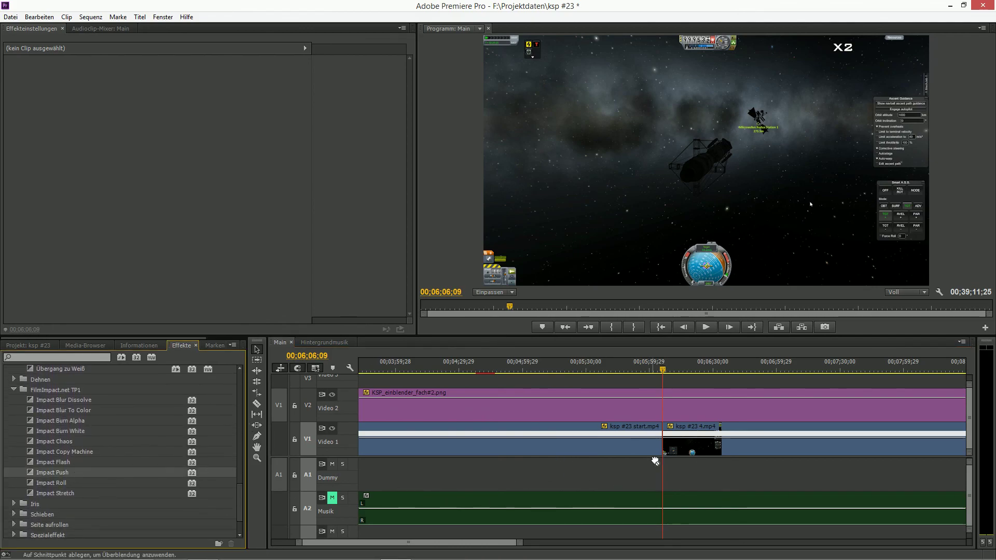
{"action": "left_click_drag", "start_coordinate": [666, 451], "coordinate": [666, 451]}
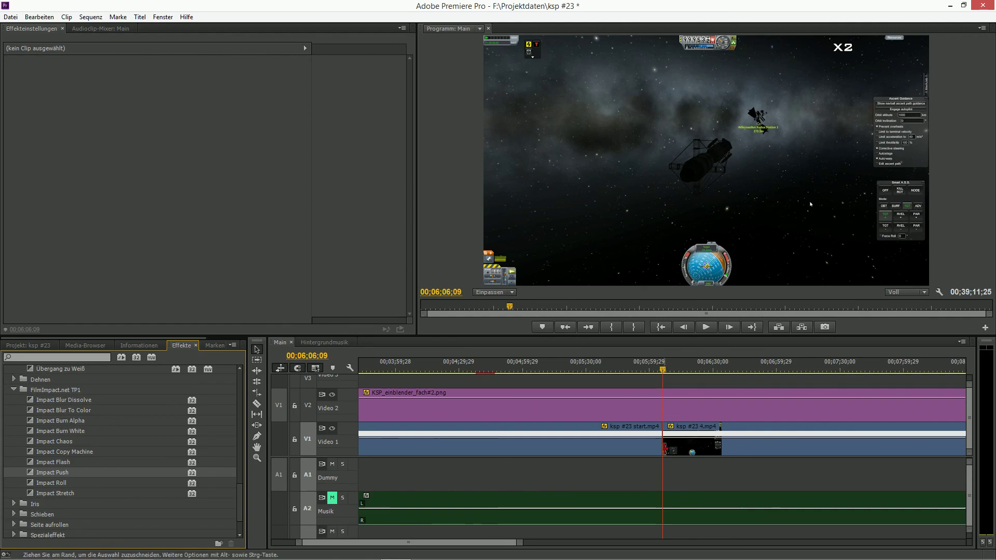
{"action": "left_click_drag", "start_coordinate": [519, 543], "coordinate": [404, 542]}
Set the Impact Push transition to direction Up, blur 20,0 and Ease in, and play the footage from 00;06;06;09.
{"action": "left_click_drag", "start_coordinate": [668, 445], "coordinate": [668, 445]}
{"action": "left_click", "coordinate": [174, 92]}
{"action": "left_click", "coordinate": [177, 105]}
{"action": "left_click", "coordinate": [175, 115]}
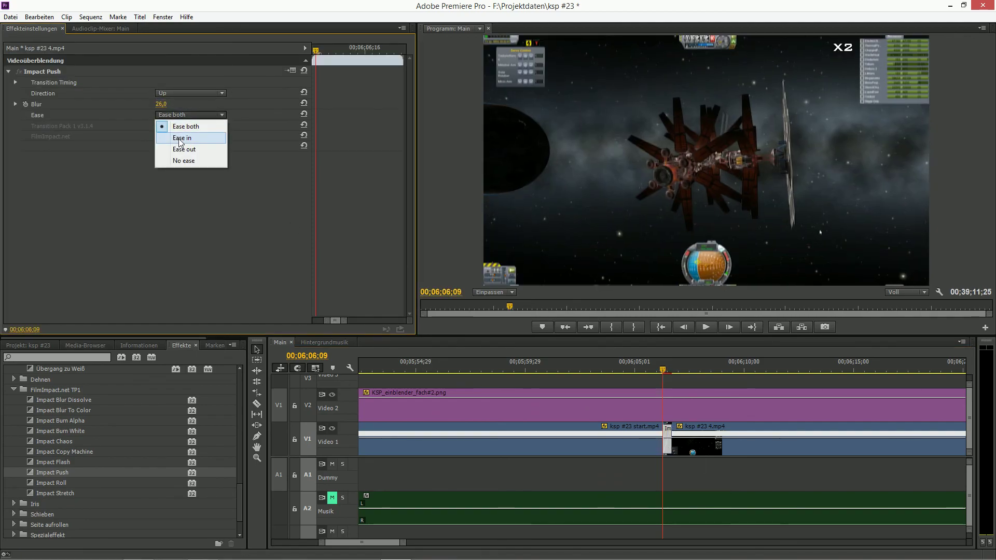
{"action": "left_click", "coordinate": [177, 138]}
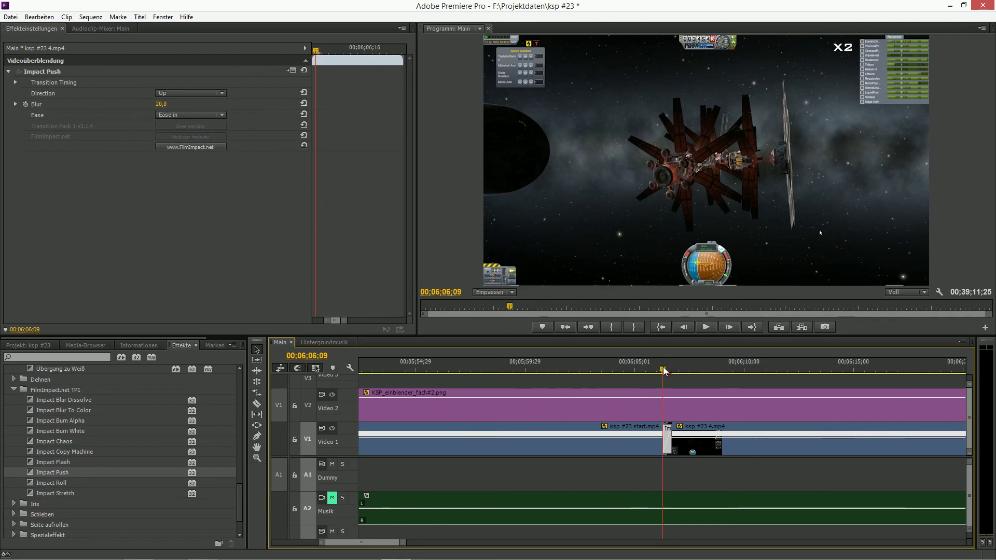
{"action": "key", "text": "space"}
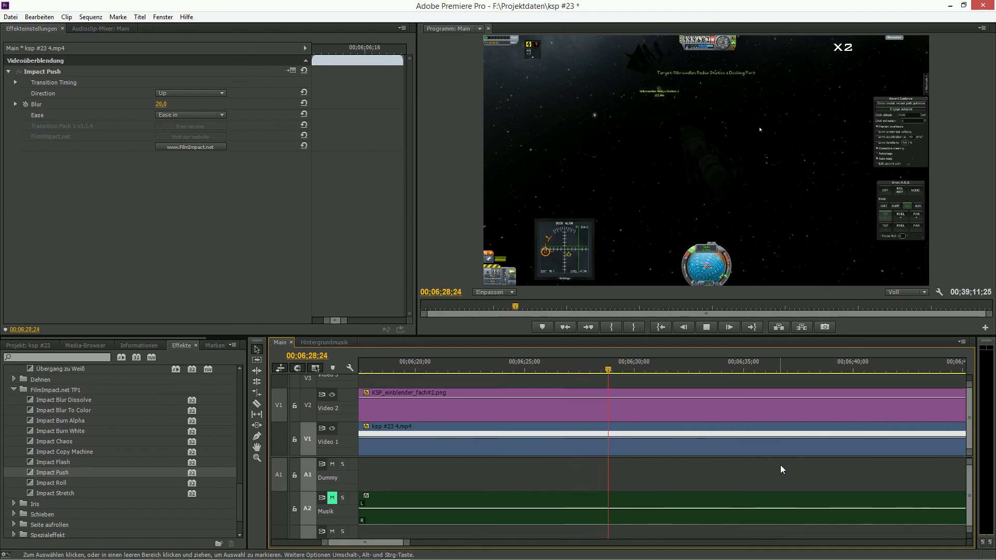
{"action": "key", "text": "space"}
Cut ksp #23 4.mp4 on Video 1 at 00;13;21;28 and delete the remainder after the cut.
{"action": "key", "text": "minus"}
{"action": "key", "text": "minus"}
{"action": "key", "text": "minus"}
{"action": "key", "text": "minus"}
{"action": "key", "text": "minus"}
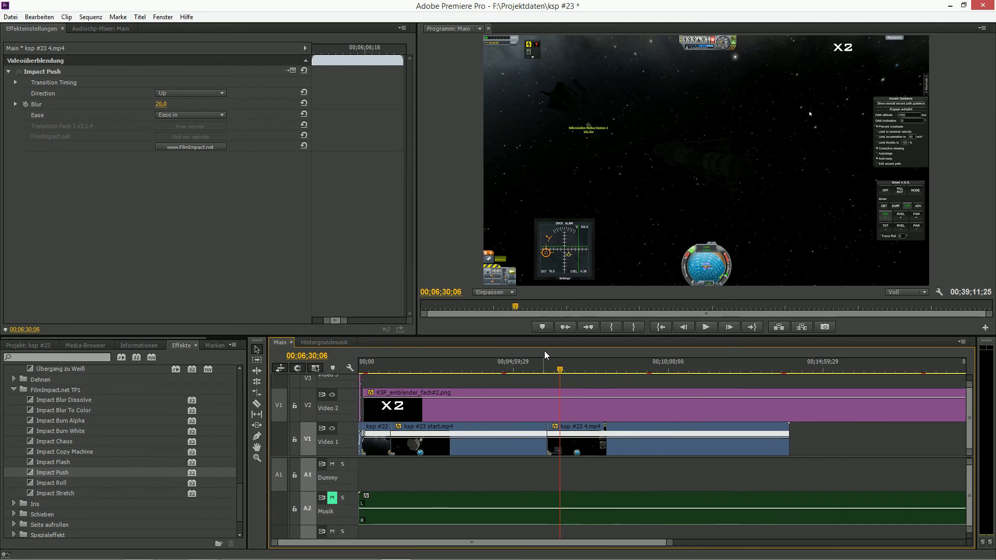
{"action": "left_click_drag", "start_coordinate": [560, 372], "coordinate": [770, 413]}
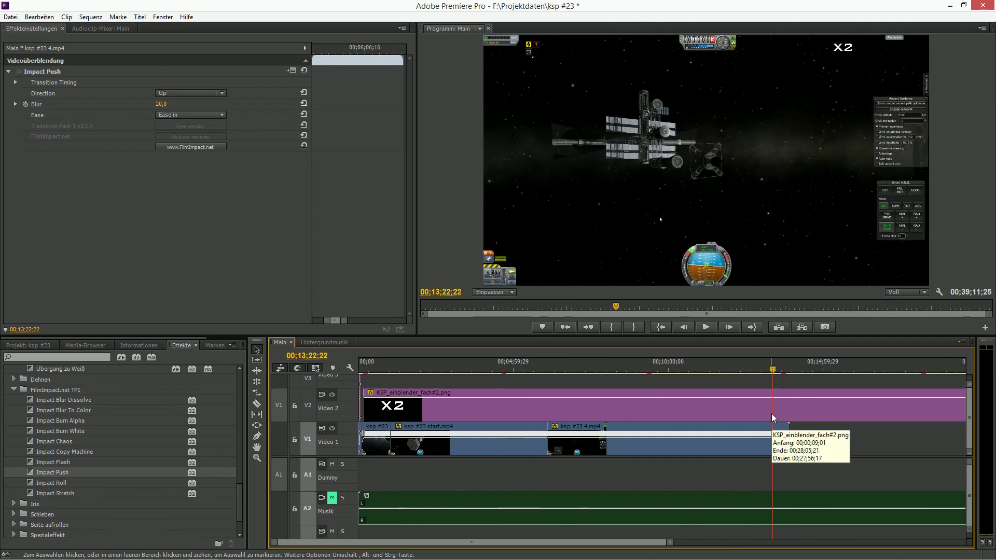
{"action": "key", "text": "Left"}
{"action": "key", "text": "Left"}
{"action": "key", "text": "Left"}
{"action": "key", "text": "Left"}
{"action": "key", "text": "Left"}
{"action": "key", "text": "Left"}
{"action": "key", "text": "Left"}
{"action": "key", "text": "Left"}
{"action": "key", "text": "Left"}
{"action": "key", "text": "Left"}
{"action": "key", "text": "Left"}
{"action": "key", "text": "Left"}
{"action": "key", "text": "Left"}
{"action": "key", "text": "Left"}
{"action": "key", "text": "Left"}
{"action": "key", "text": "Left"}
{"action": "key", "text": "Left"}
{"action": "key", "text": "Left"}
{"action": "key", "text": "Left"}
{"action": "key", "text": "Left"}
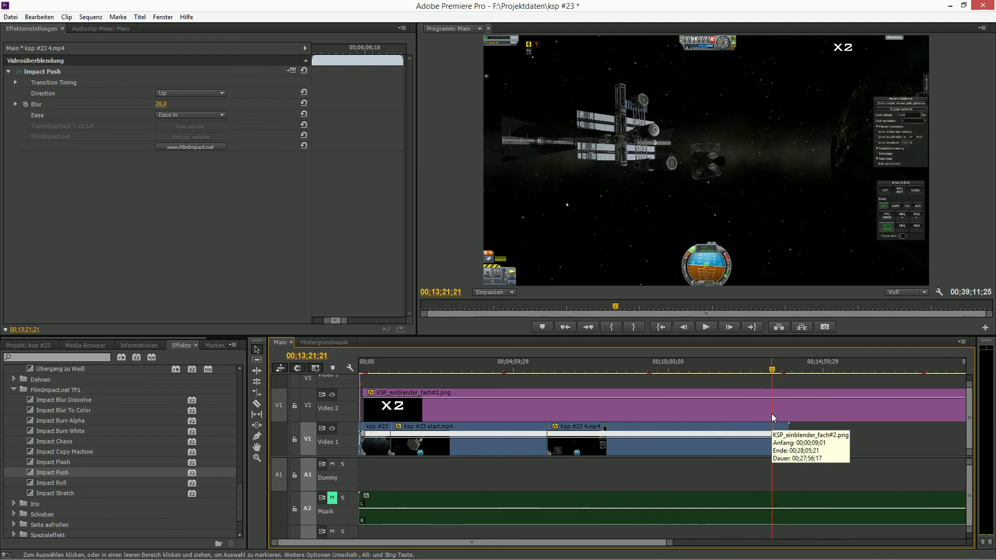
{"action": "key", "text": "Right"}
{"action": "key", "text": "Right"}
{"action": "key", "text": "Right"}
{"action": "key", "text": "Right"}
{"action": "key", "text": "Right"}
{"action": "key", "text": "Right"}
{"action": "key", "text": "Right"}
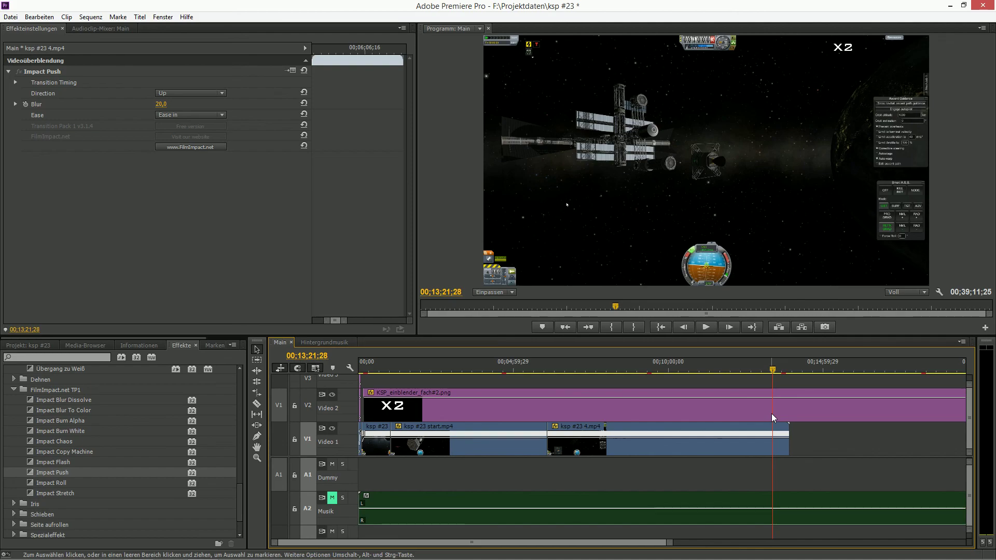
{"action": "key", "text": "c"}
{"action": "key", "text": "v"}
{"action": "left_click", "coordinate": [779, 435]}
{"action": "key", "text": "Delete"}
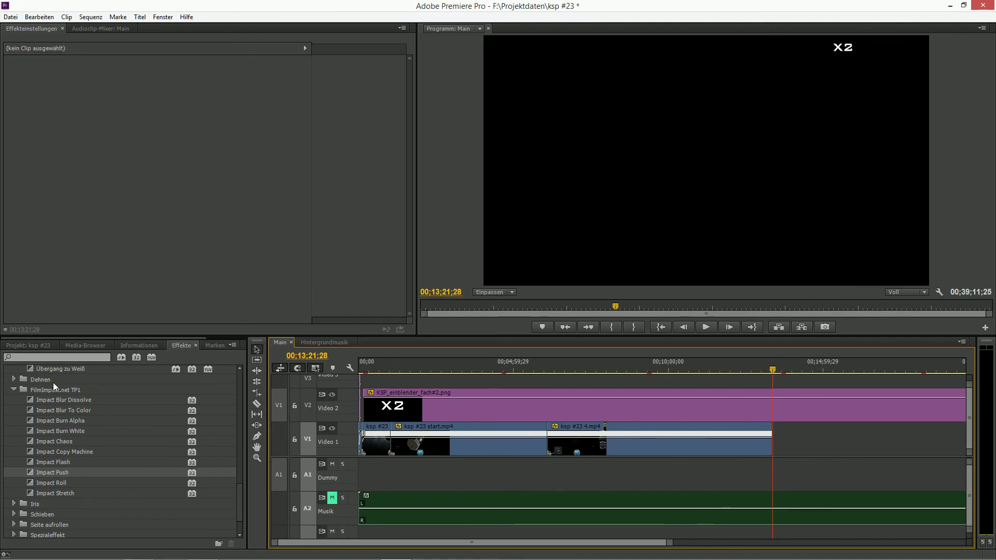
Place ksp #23 5.mp4 on Video 1 at 00;13;21;28 and unlink and delete its audio.
{"action": "left_click", "coordinate": [28, 345]}
{"action": "left_click_drag", "start_coordinate": [32, 447], "coordinate": [783, 461]}
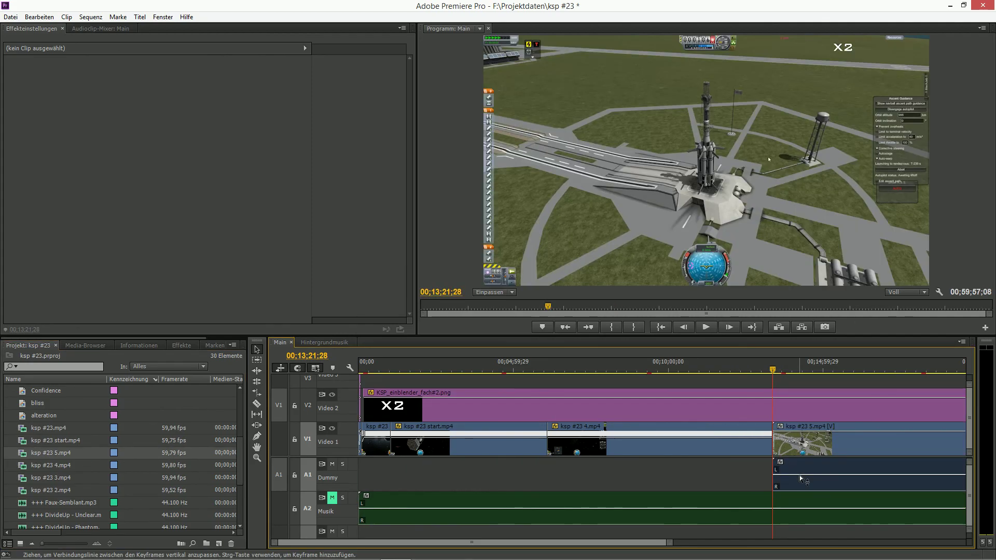
{"action": "right_click", "coordinate": [798, 475]}
{"action": "left_click", "coordinate": [823, 102]}
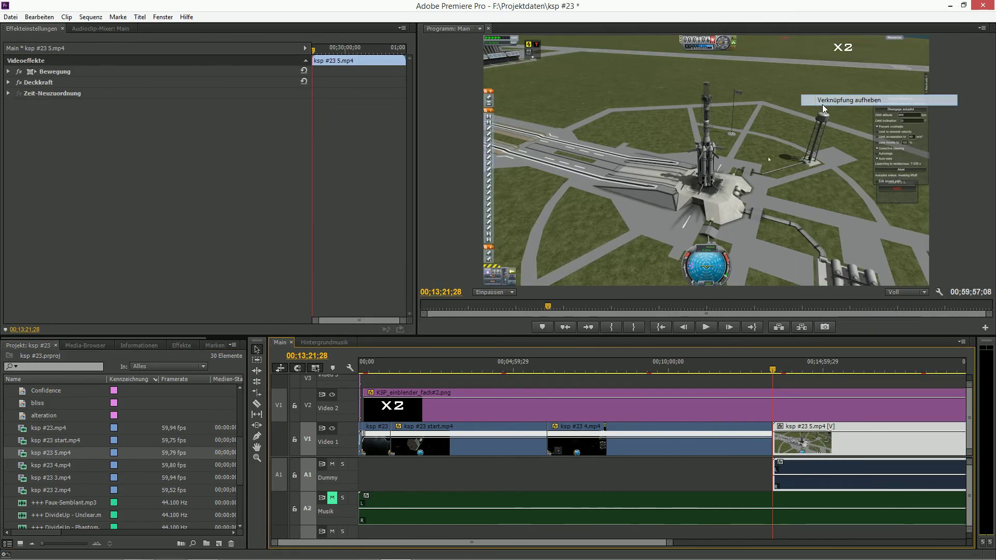
{"action": "left_click", "coordinate": [840, 469]}
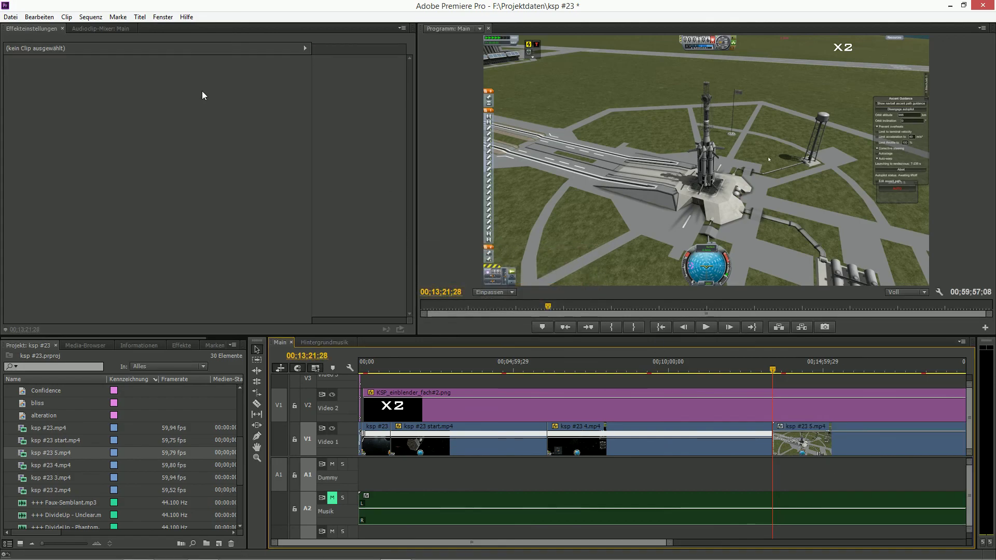
Save the project under its existing name.
{"action": "left_click", "coordinate": [10, 17]}
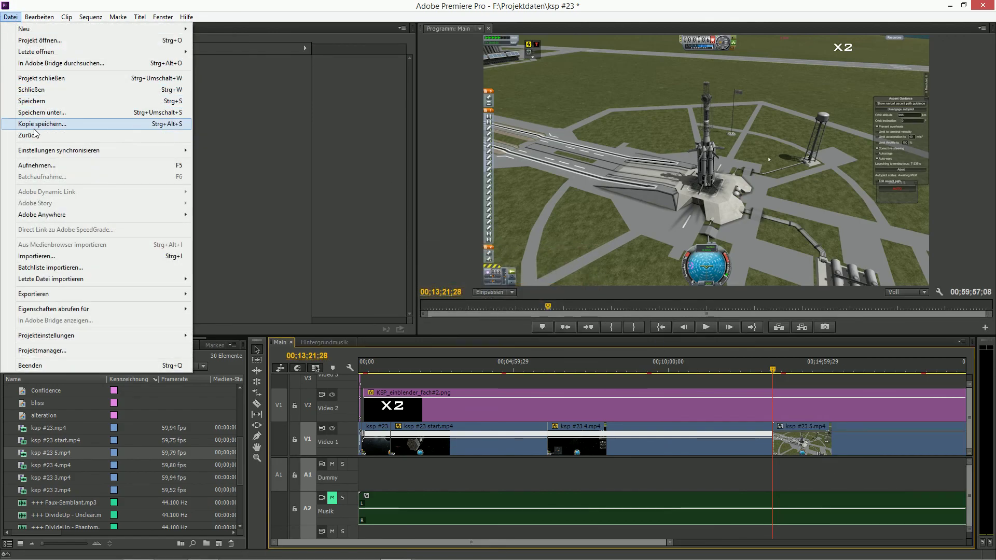
{"action": "left_click", "coordinate": [31, 100]}
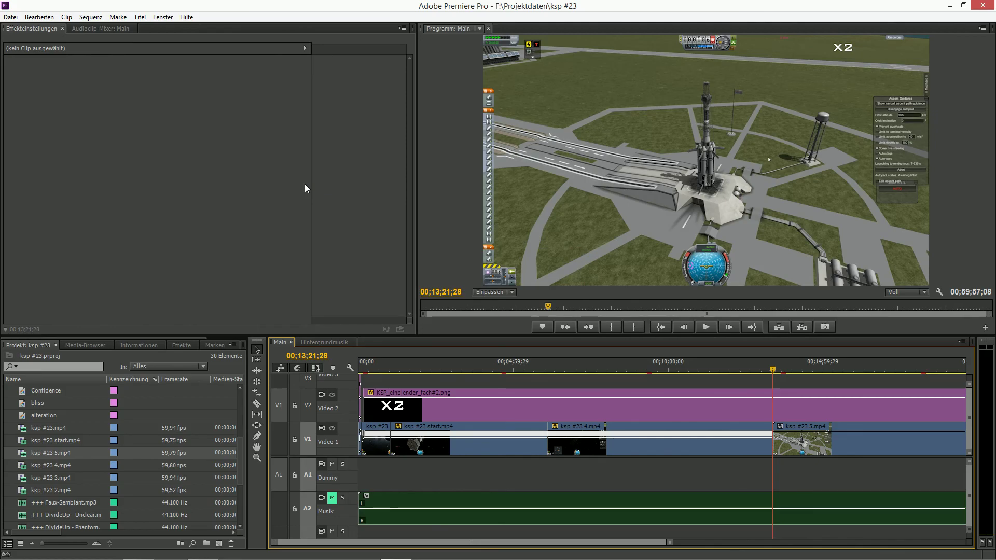